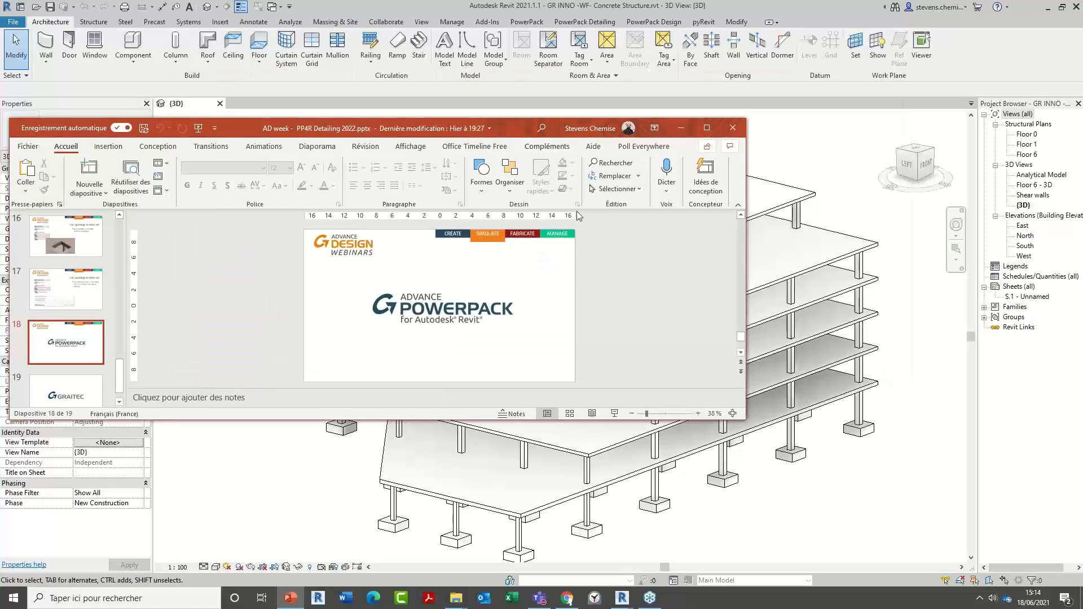
# - Switch to the Revit model and open the BIM Connect Synchronisation, declining new material mapping for all materials
pyautogui.click(680, 135)
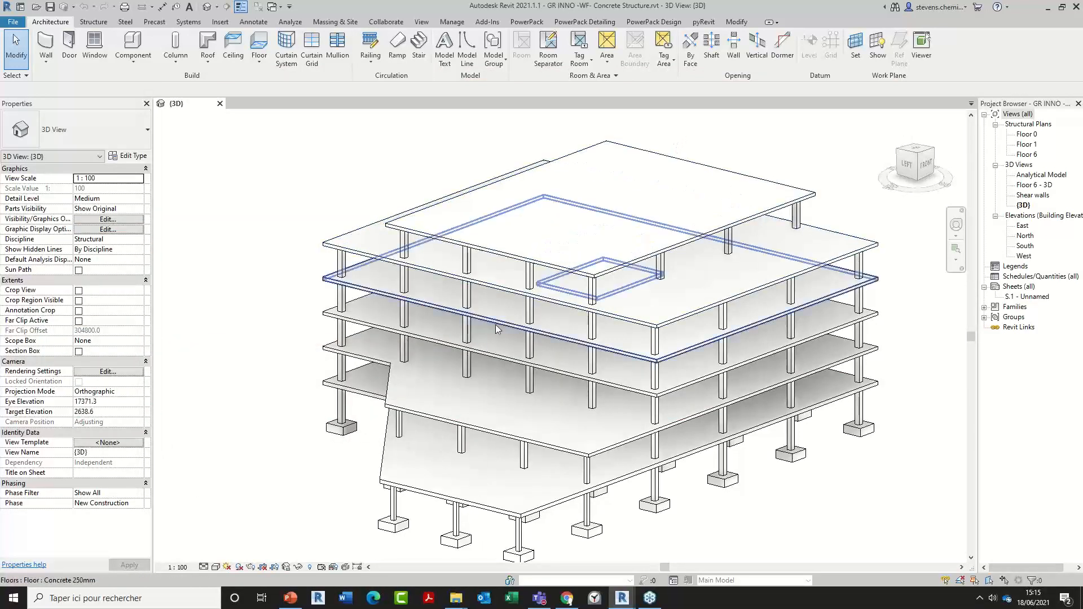
pyautogui.keyDown('shift'); pyautogui.moveTo(508, 321); pyautogui.dragTo(663, 325, button='middle'); pyautogui.keyUp('shift')
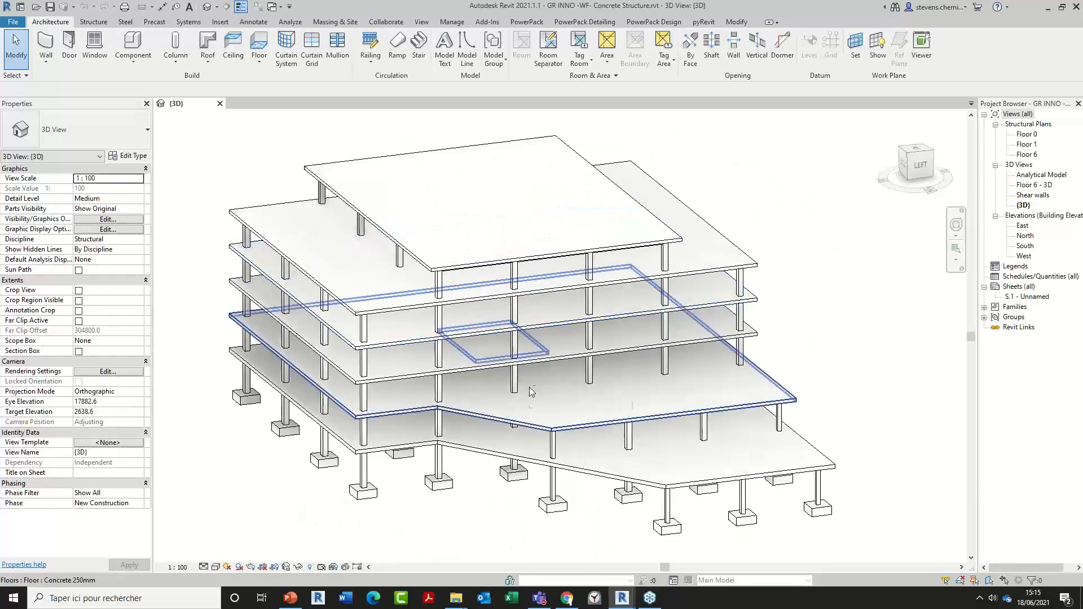
pyautogui.keyDown('shift'); pyautogui.moveTo(529, 387); pyautogui.dragTo(543, 393, button='middle'); pyautogui.keyUp('shift')
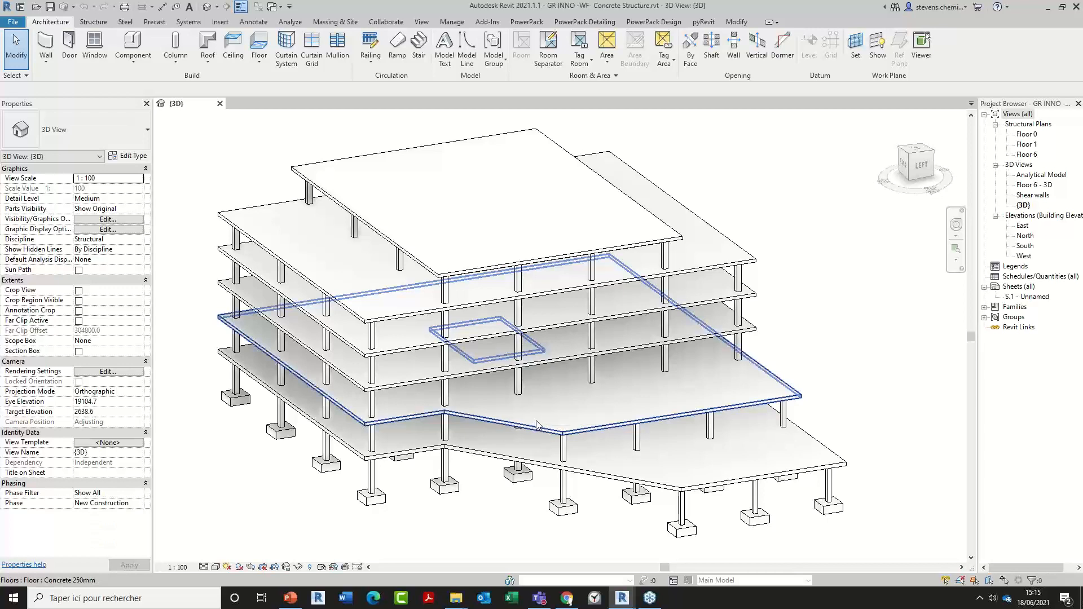
pyautogui.click(540, 26)
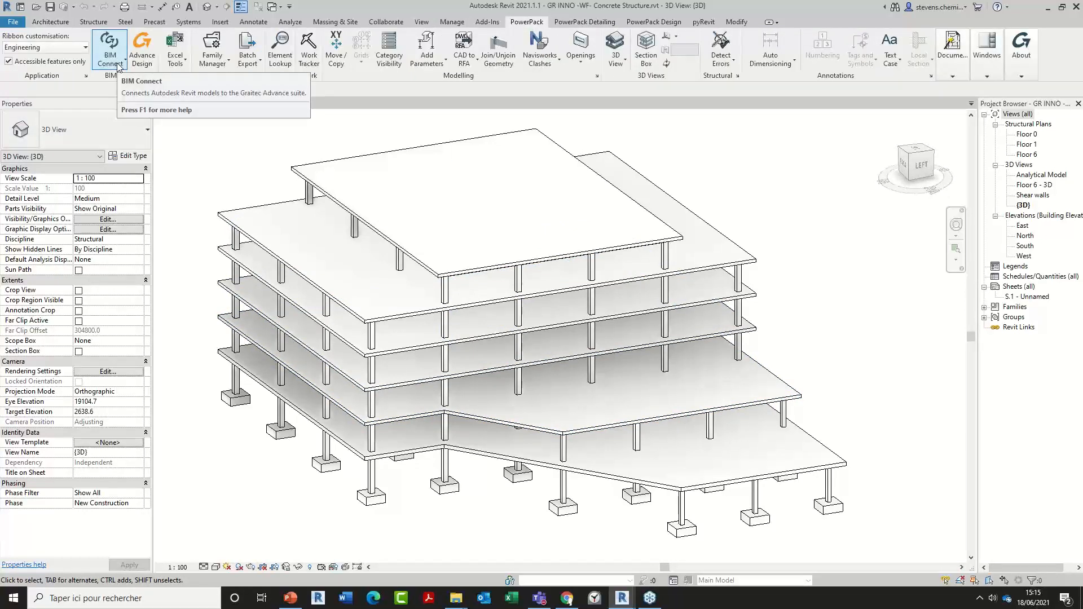
pyautogui.click(118, 65)
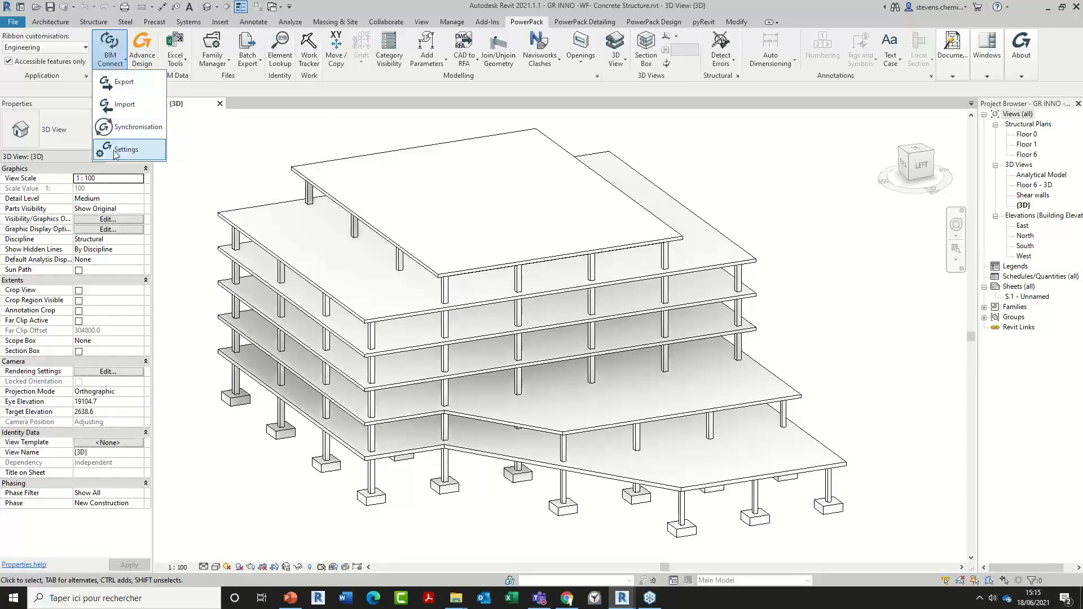
pyautogui.click(140, 128)
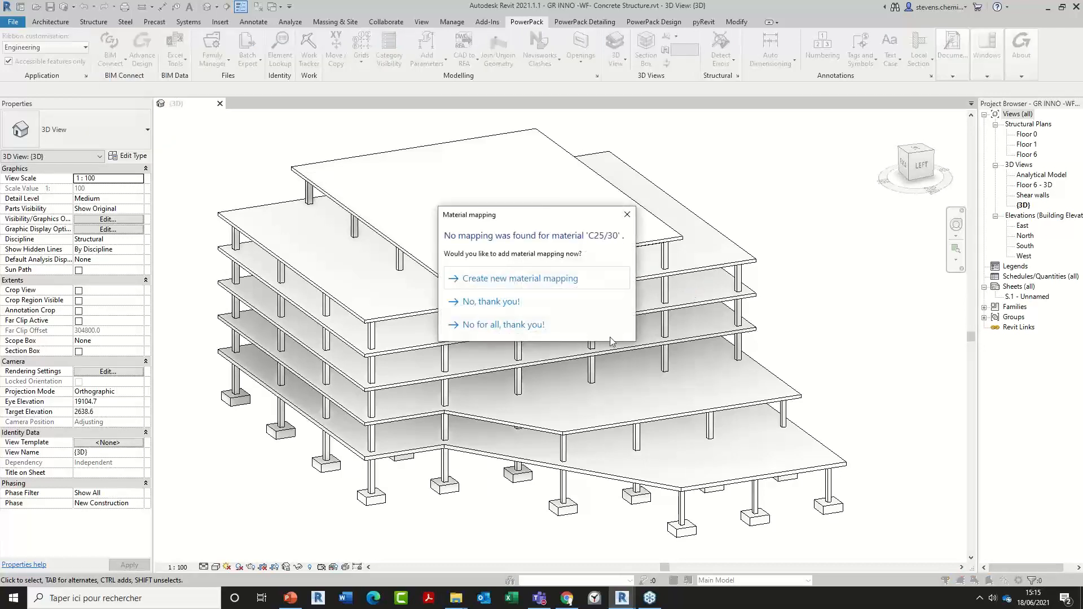
pyautogui.click(541, 333)
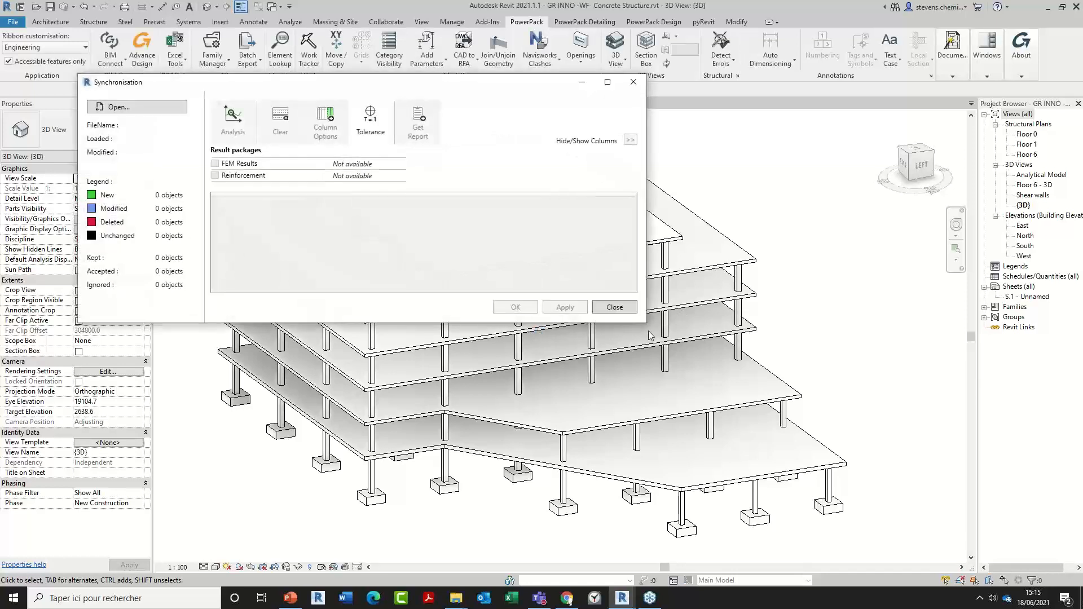
# - Enlarge the Synchronisation window and load the file GR INNO -1.gtcx for comparison with the model
pyautogui.moveTo(646, 323); pyautogui.dragTo(705, 504)
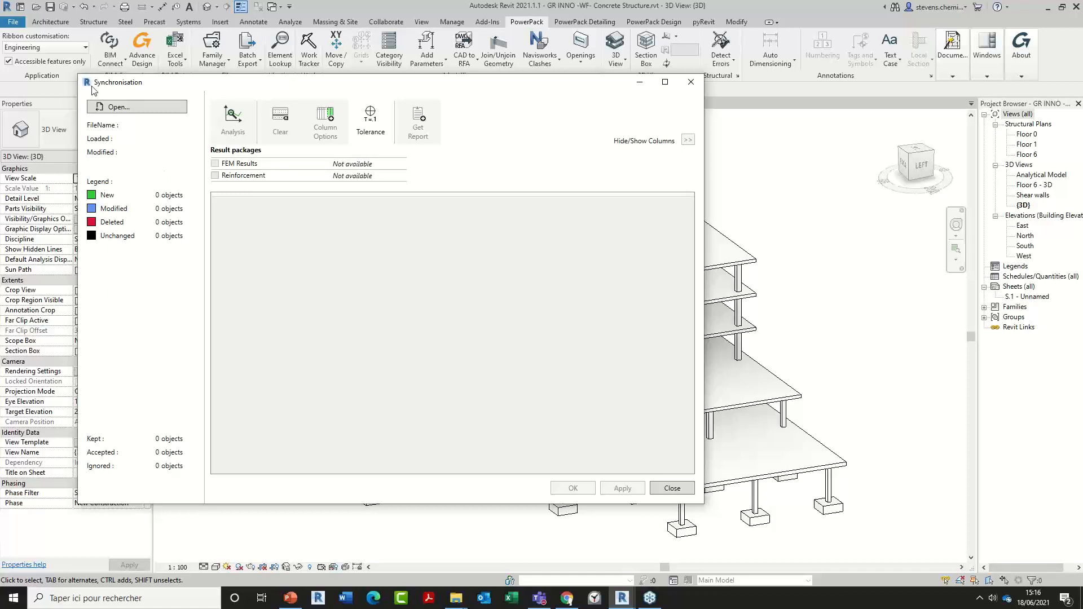
pyautogui.click(115, 106)
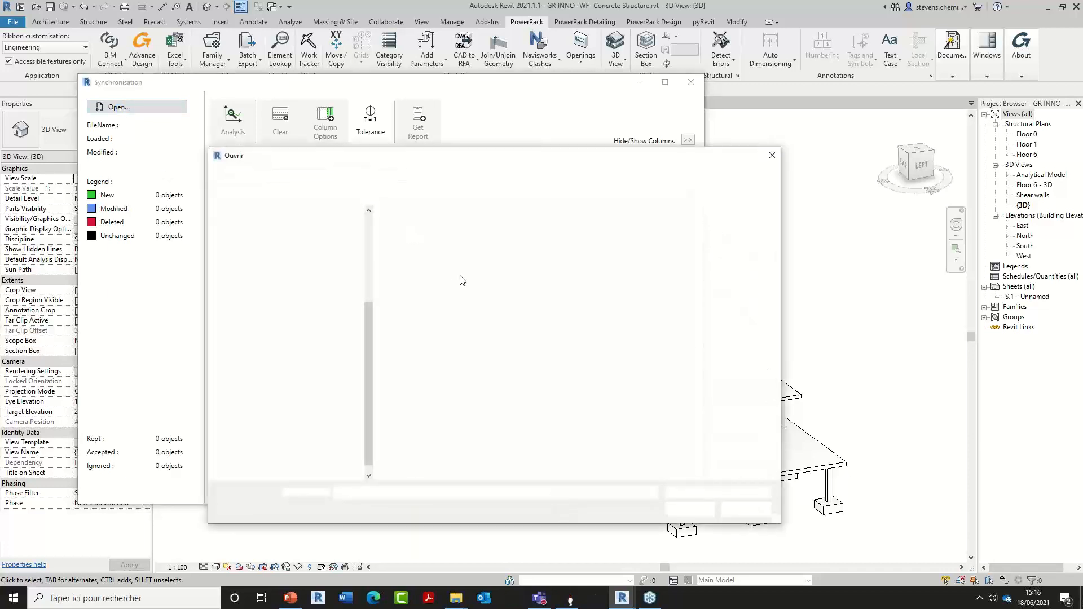
pyautogui.doubleClick(432, 246)
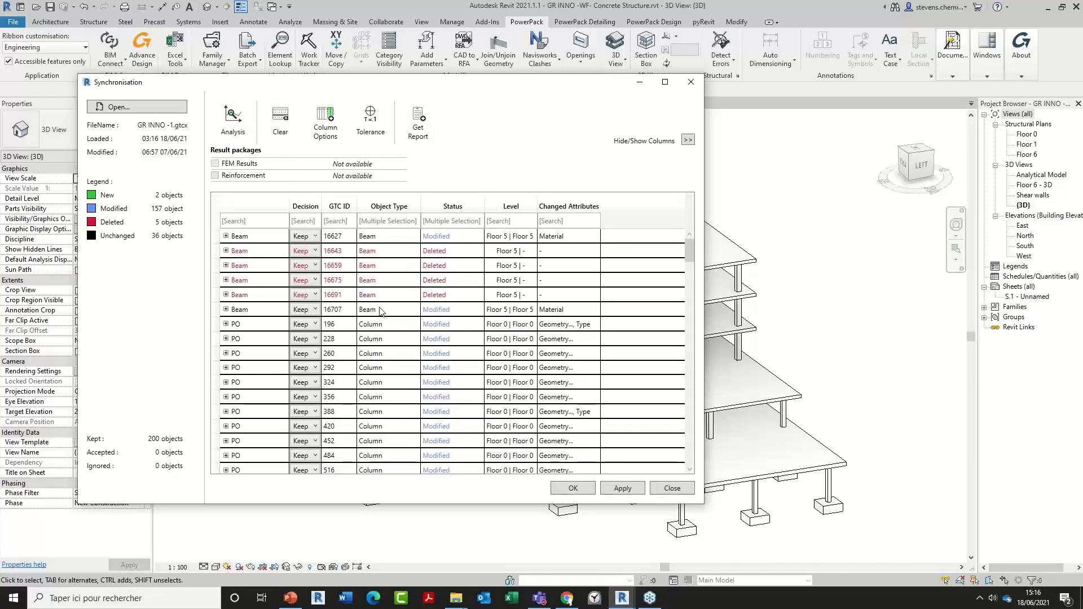
# - Examine the comparison list of beams, columns, footings and loads for their status and changed attributes
pyautogui.moveTo(393, 87); pyautogui.dragTo(429, 93)
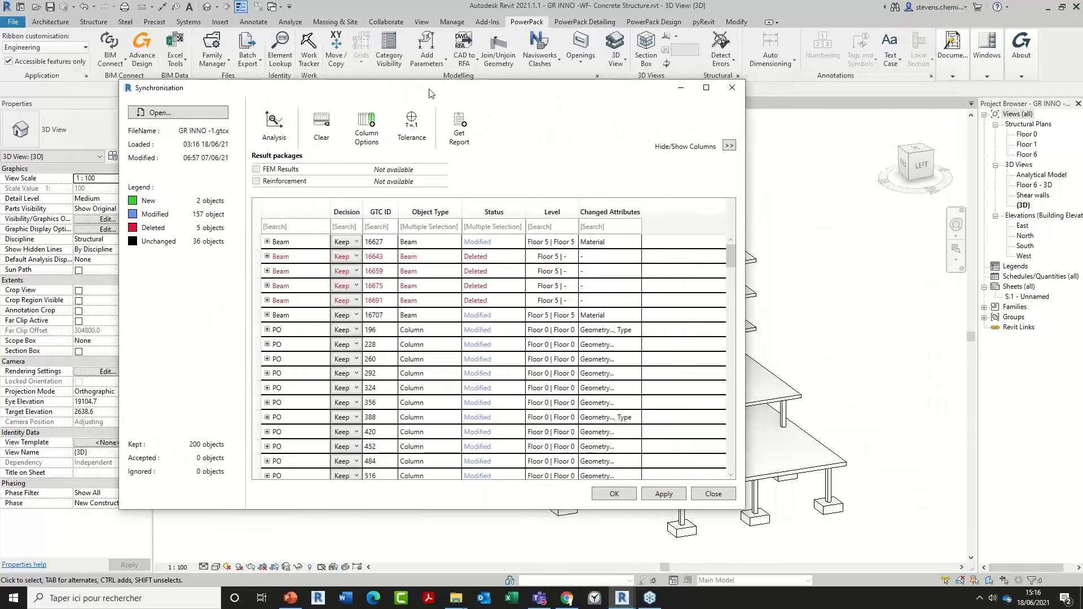
pyautogui.scroll(-4, 733, 260)
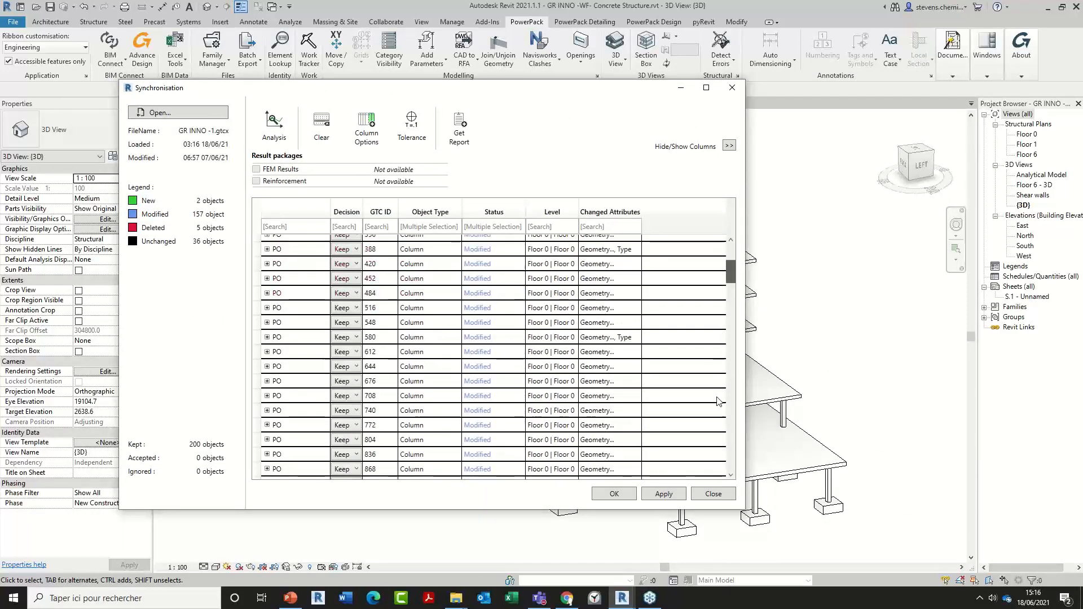
pyautogui.scroll(-8, 722, 429)
pyautogui.scroll(-8, 723, 451)
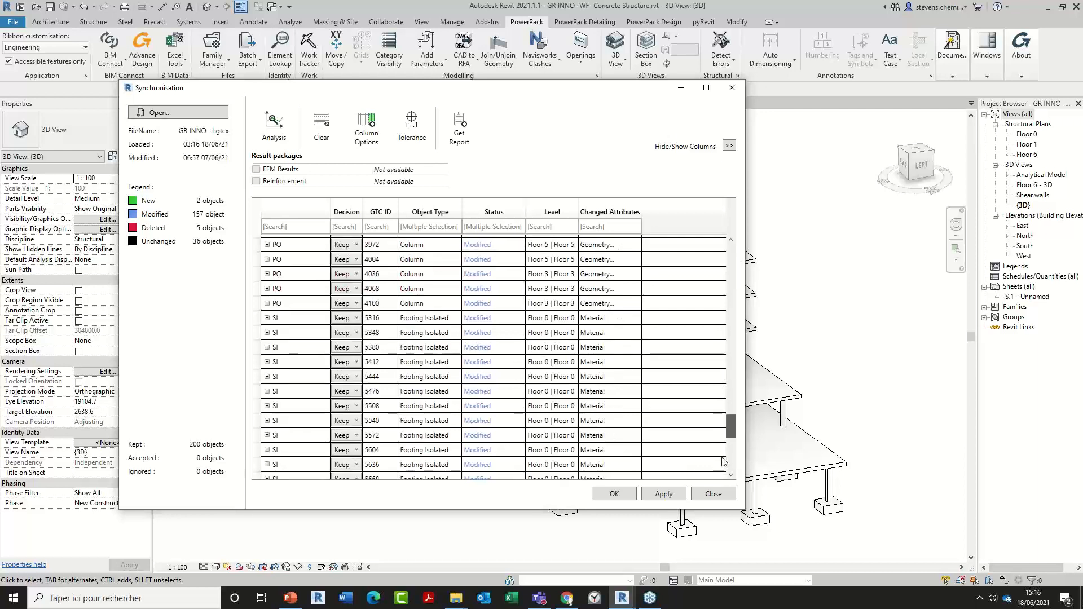
pyautogui.scroll(-5, 724, 469)
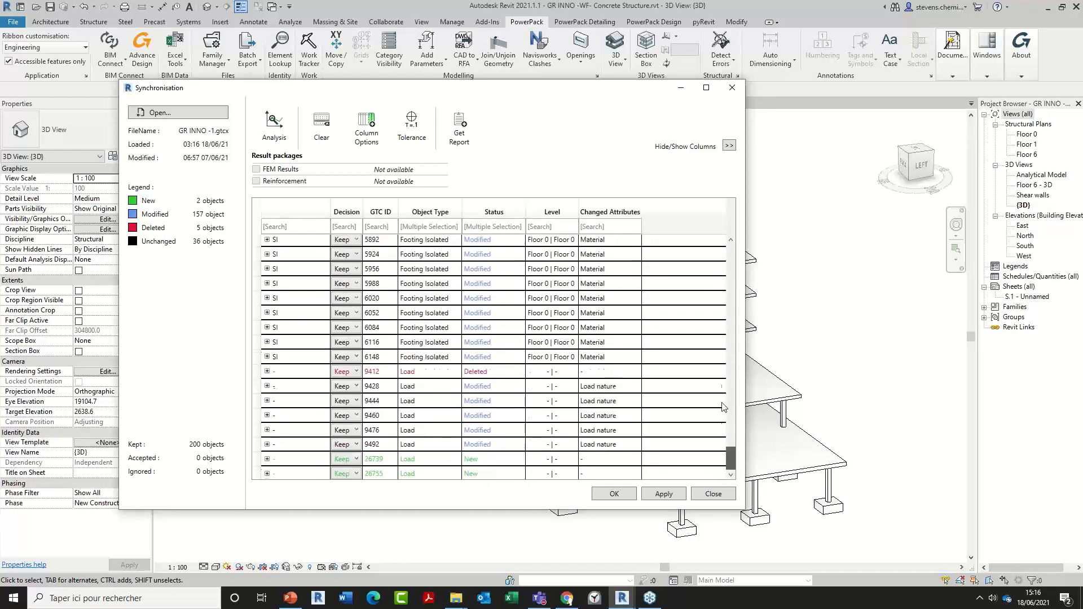
pyautogui.click(729, 273)
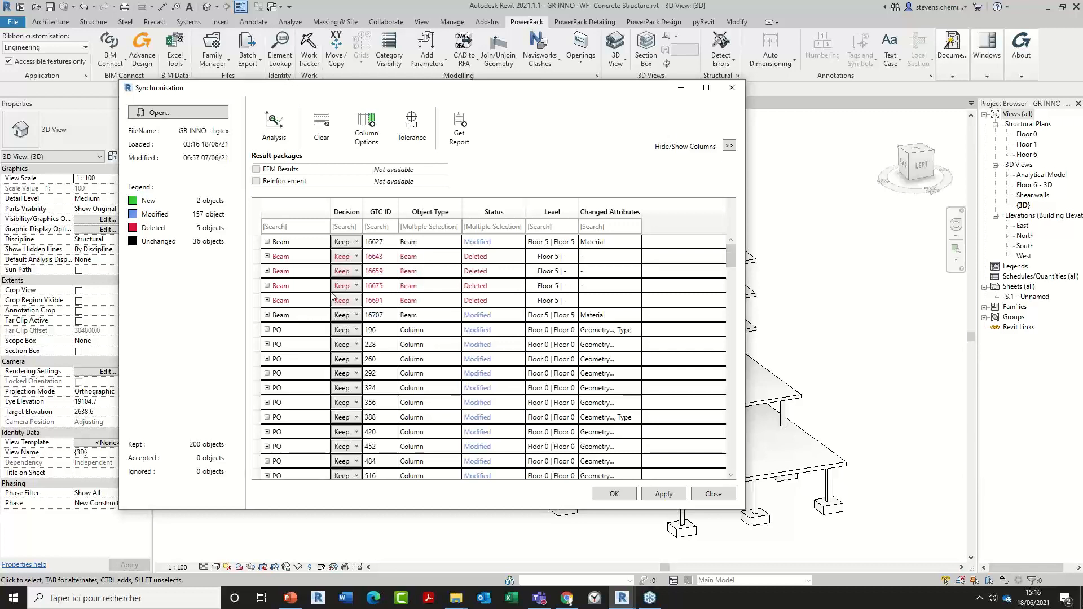
pyautogui.moveTo(120, 299); pyautogui.dragTo(291, 298)
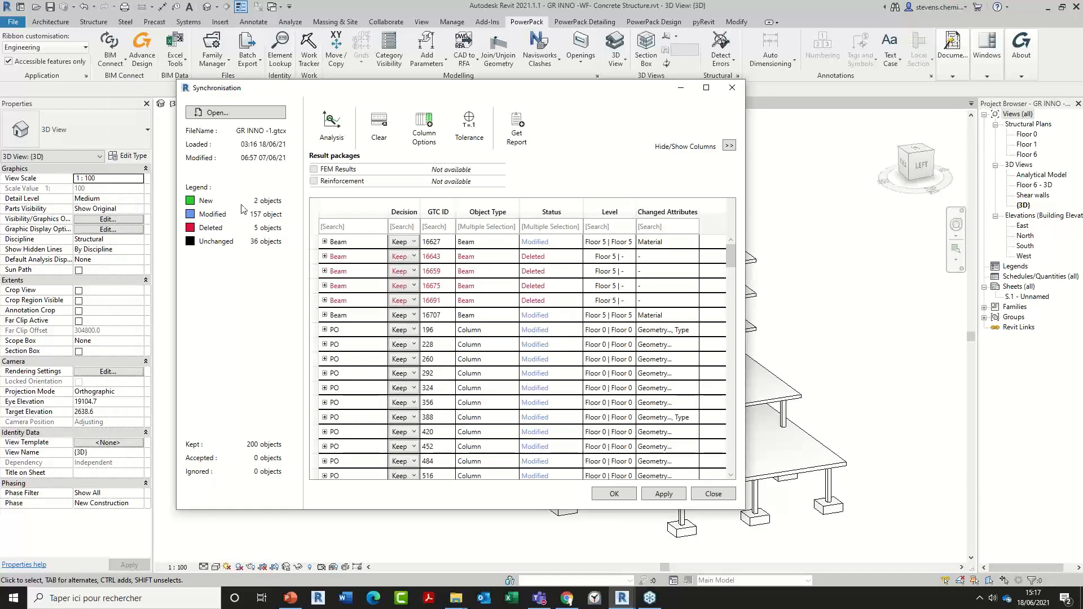
pyautogui.scroll(-1, 715, 463)
pyautogui.scroll(-5, 715, 463)
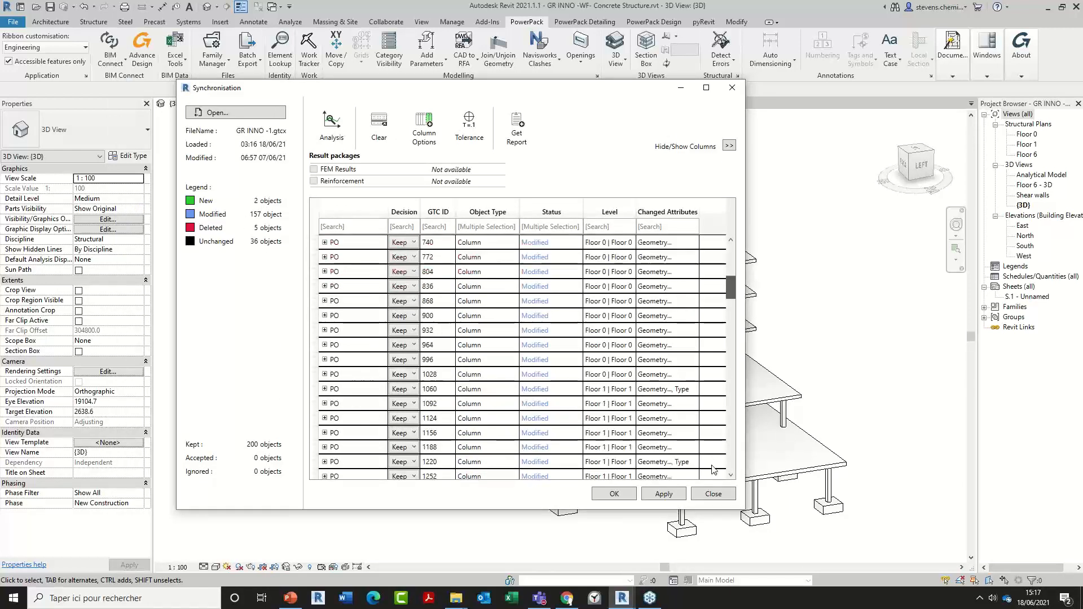
pyautogui.scroll(-5, 715, 468)
pyautogui.scroll(-1, 715, 470)
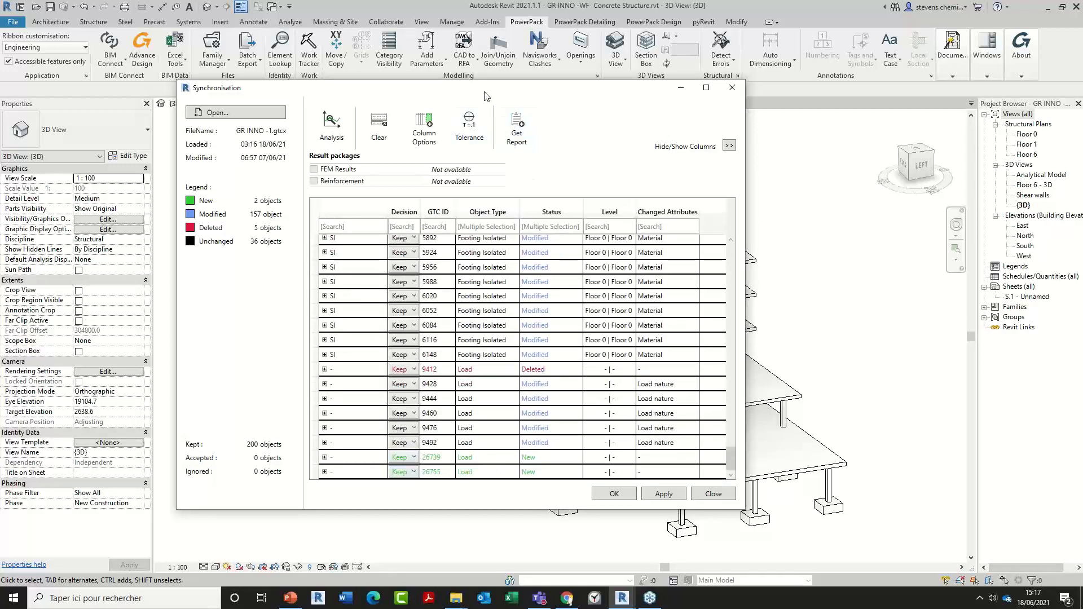
# - Place the Synchronisation window beside the building model so the 3D structure and the comparison list can be viewed together
pyautogui.moveTo(485, 91); pyautogui.dragTo(821, 85)
pyautogui.scroll(5, 398, 279)
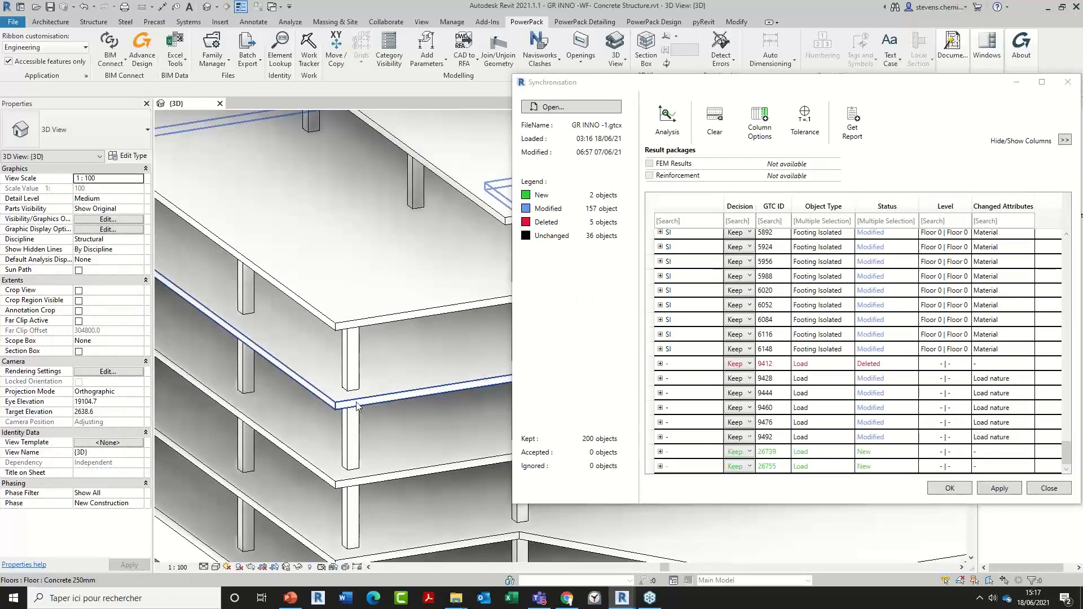
pyautogui.scroll(-6, 367, 397)
pyautogui.moveTo(378, 396)
pyautogui.keyDown('shift'); pyautogui.mouseDown(button='middle')
pyautogui.moveTo(486, 280)
pyautogui.moveTo(395, 386)
pyautogui.mouseUp(button='middle'); pyautogui.keyUp('shift')
pyautogui.moveTo(357, 421); pyautogui.dragTo(358, 372, button='middle')
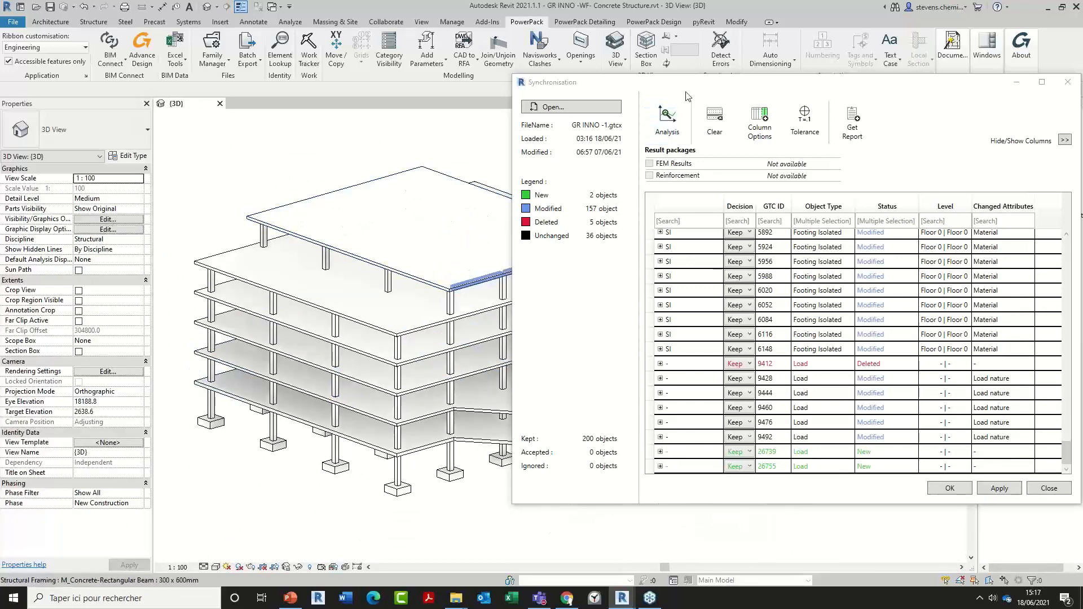
pyautogui.moveTo(726, 89); pyautogui.dragTo(606, 106)
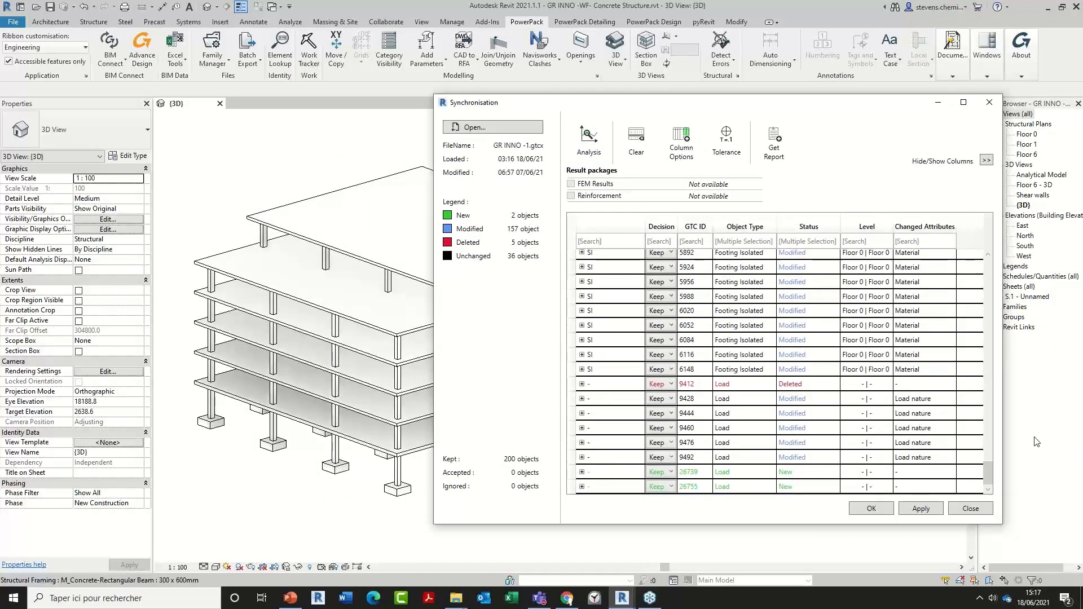
# - Switch the decision for the four deleted Floor 5 beams to Accept and back to Keep
pyautogui.moveTo(987, 471); pyautogui.dragTo(982, 252)
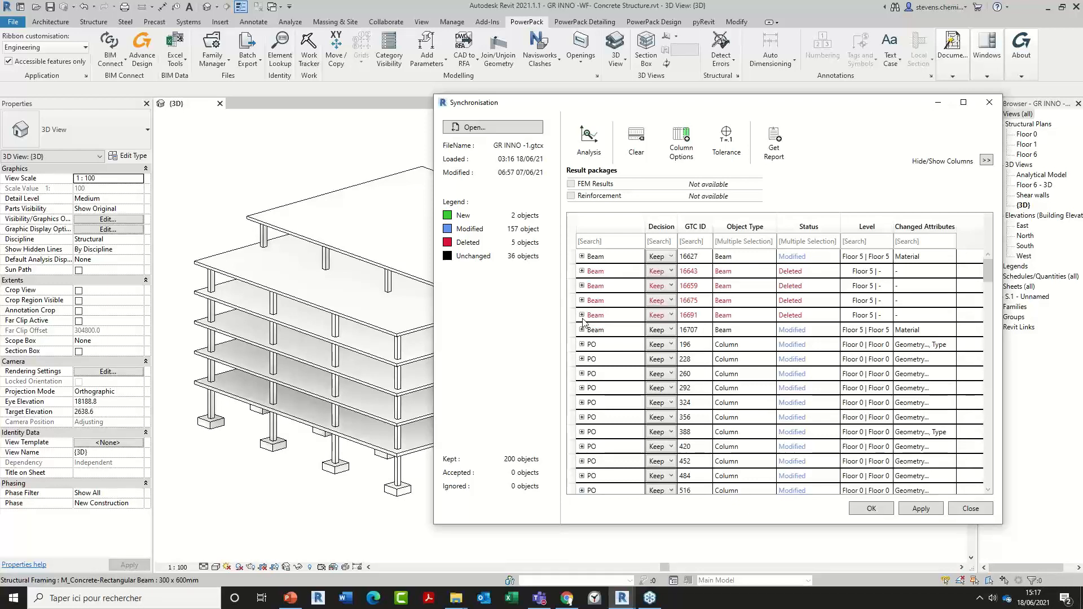
pyautogui.click(660, 317)
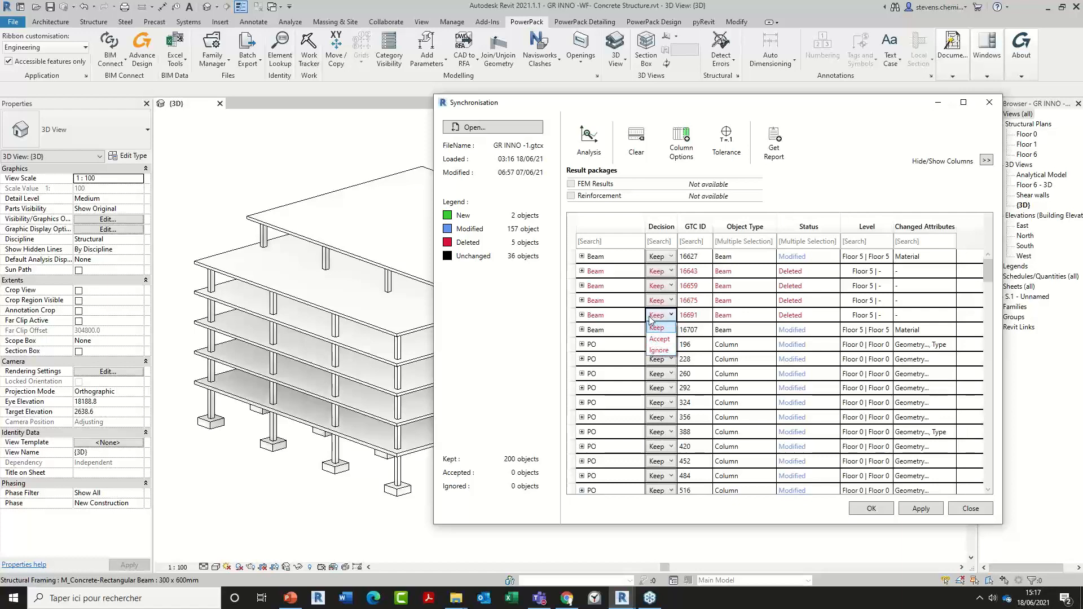
pyautogui.click(576, 277)
pyautogui.click(571, 315)
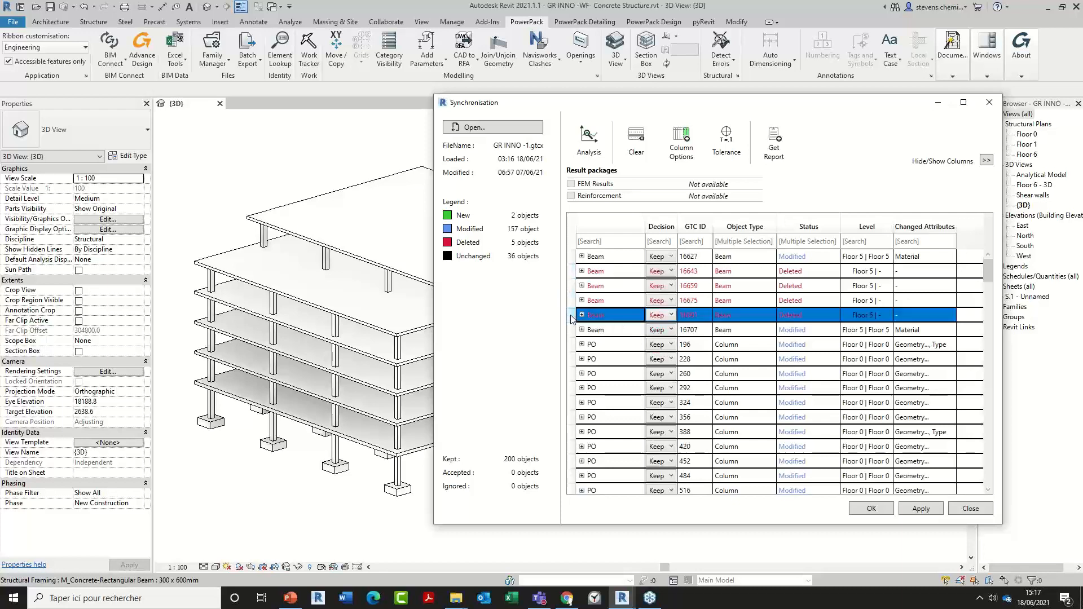
pyautogui.keyDown('shift'); pyautogui.click(576, 275); pyautogui.keyUp('shift')
pyautogui.click(670, 271)
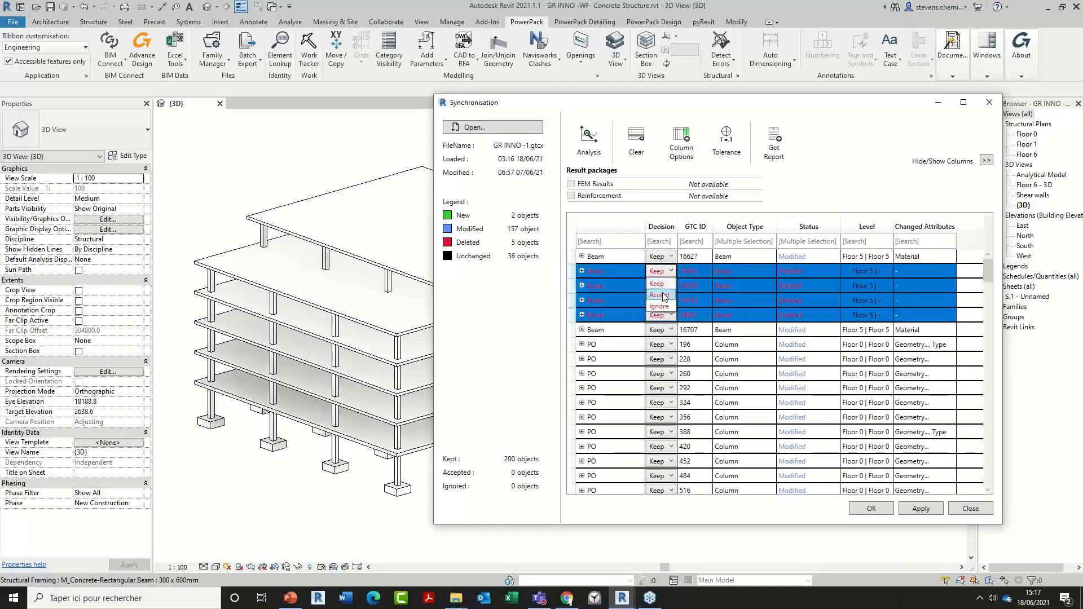
pyautogui.click(663, 296)
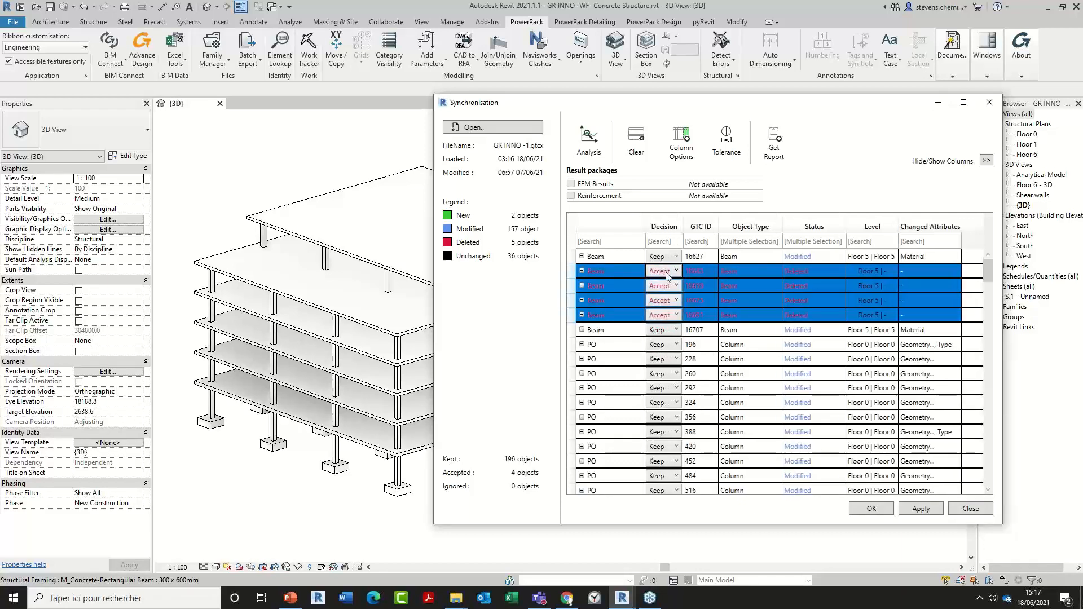
pyautogui.click(668, 272)
pyautogui.click(664, 285)
# - Locate the deleted beam with GTC ID 16675 in the 3D model from the comparison list
pyautogui.click(574, 302)
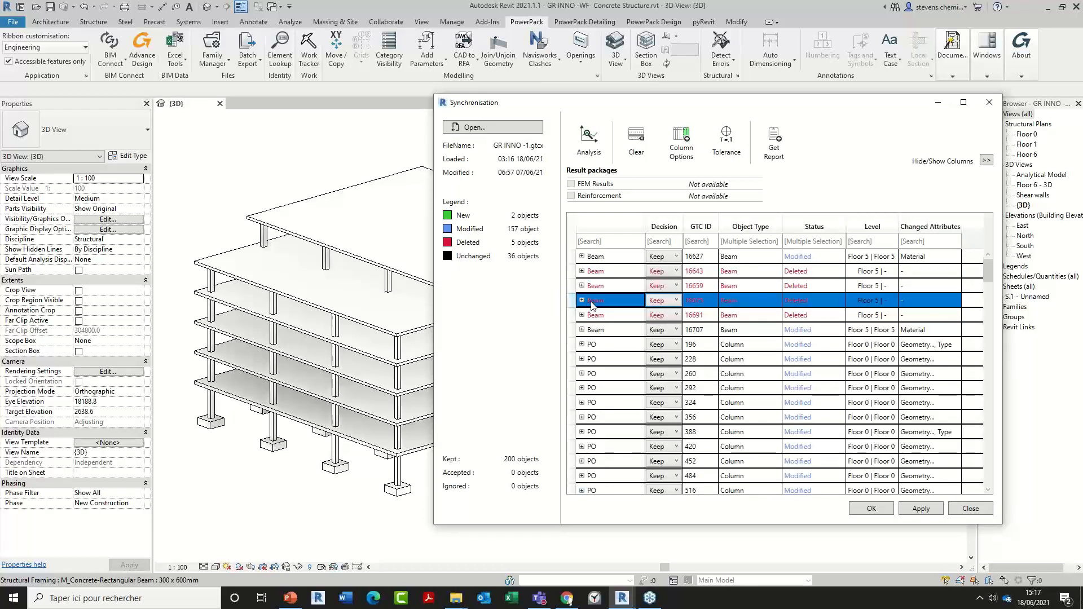
pyautogui.click(593, 306)
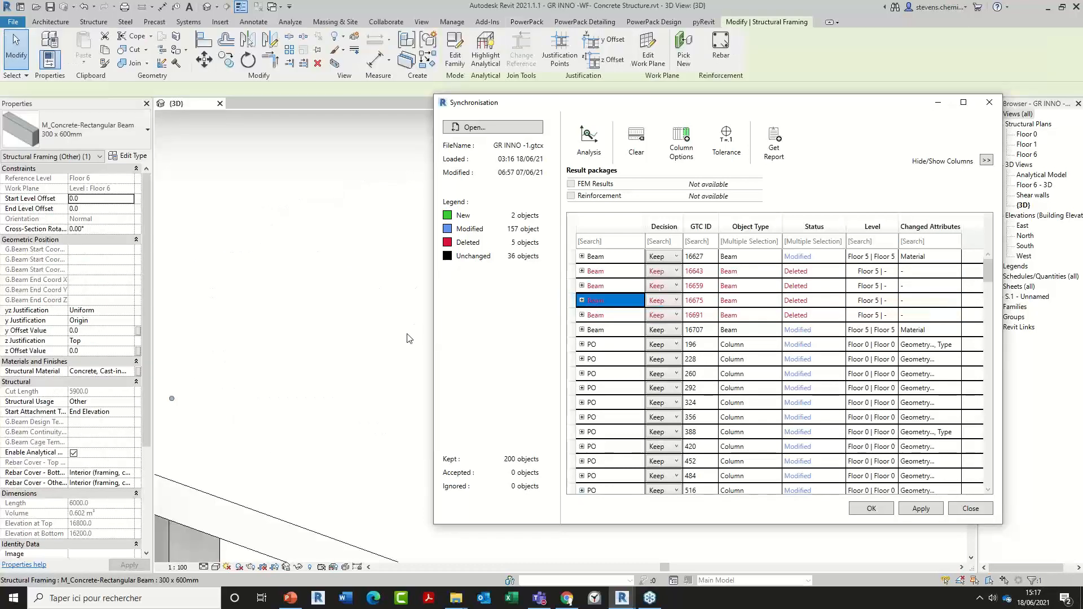
pyautogui.scroll(-3, 290, 365)
pyautogui.moveTo(290, 365); pyautogui.dragTo(299, 309, button='middle')
pyautogui.scroll(-5, 299, 316)
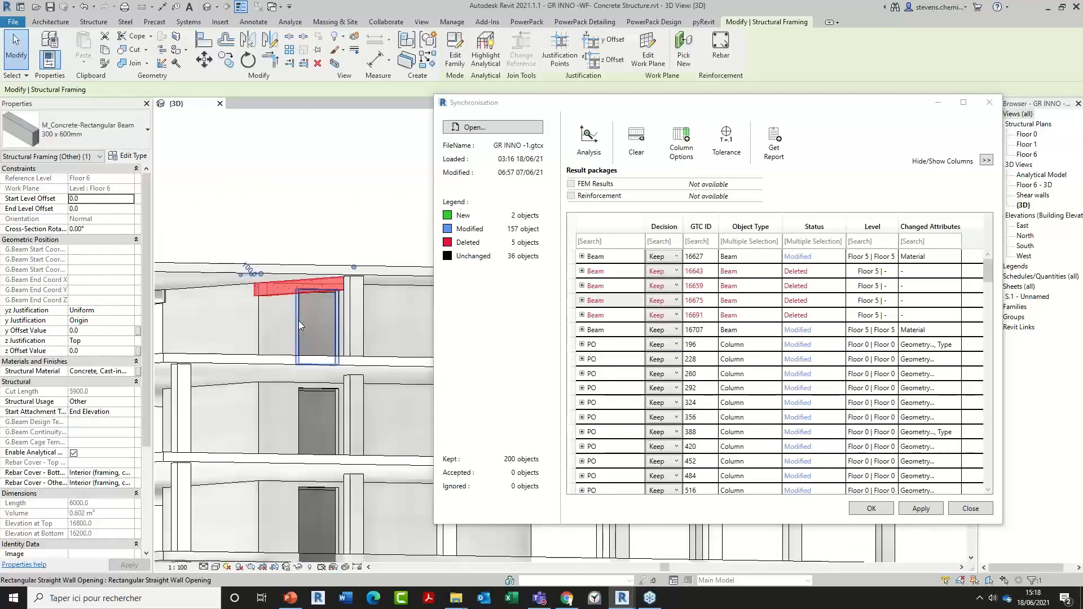
# - Clear the beam selection and locate the modified column with GTC ID 420 in the 3D model
pyautogui.scroll(-1, 616, 407)
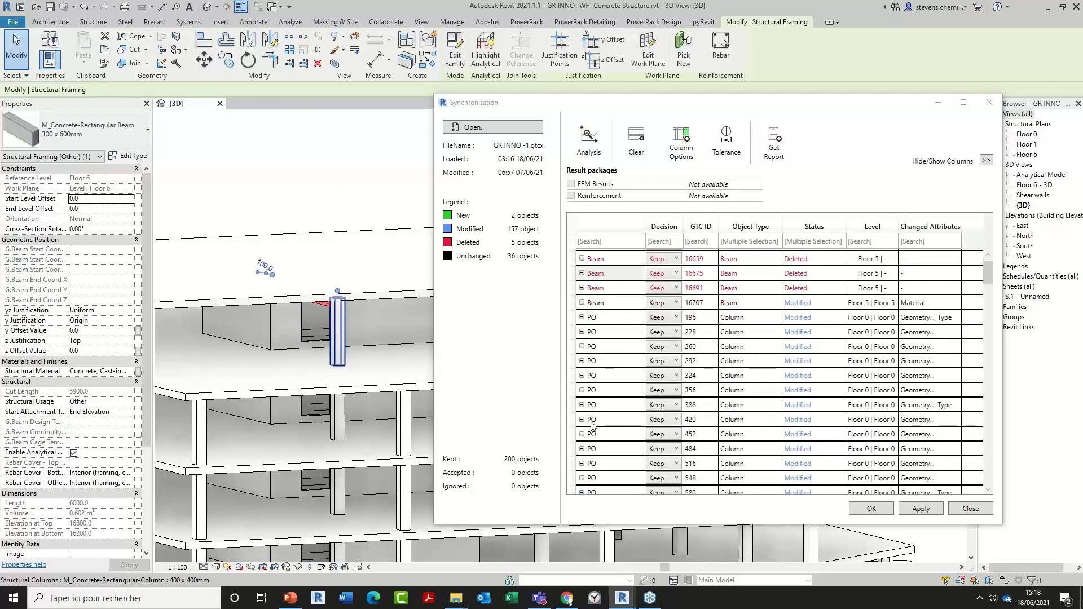
pyautogui.click(593, 420)
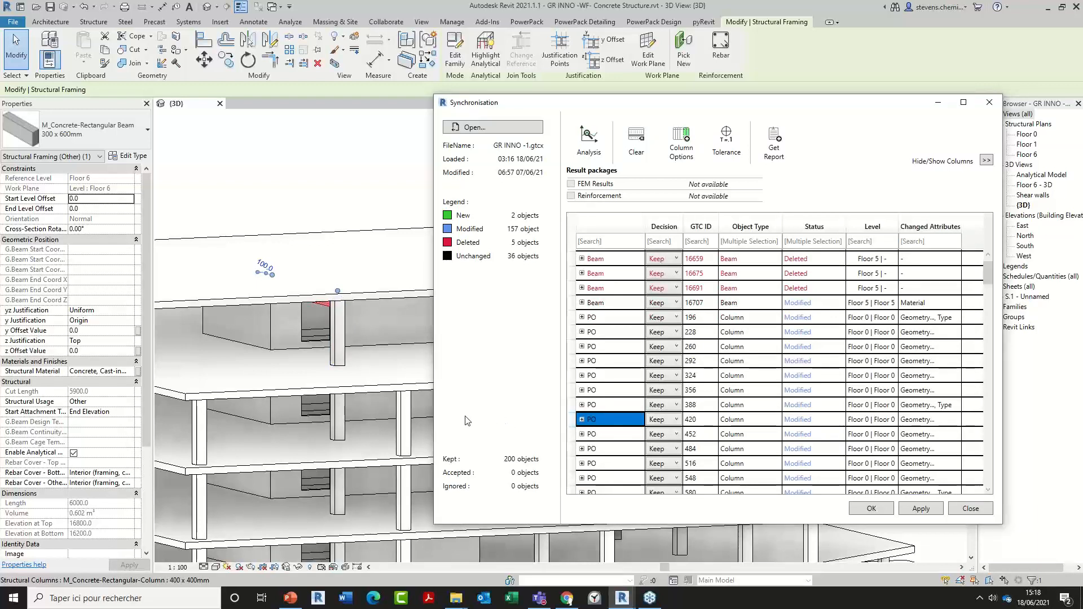
pyautogui.press('Escape')
pyautogui.click(591, 422)
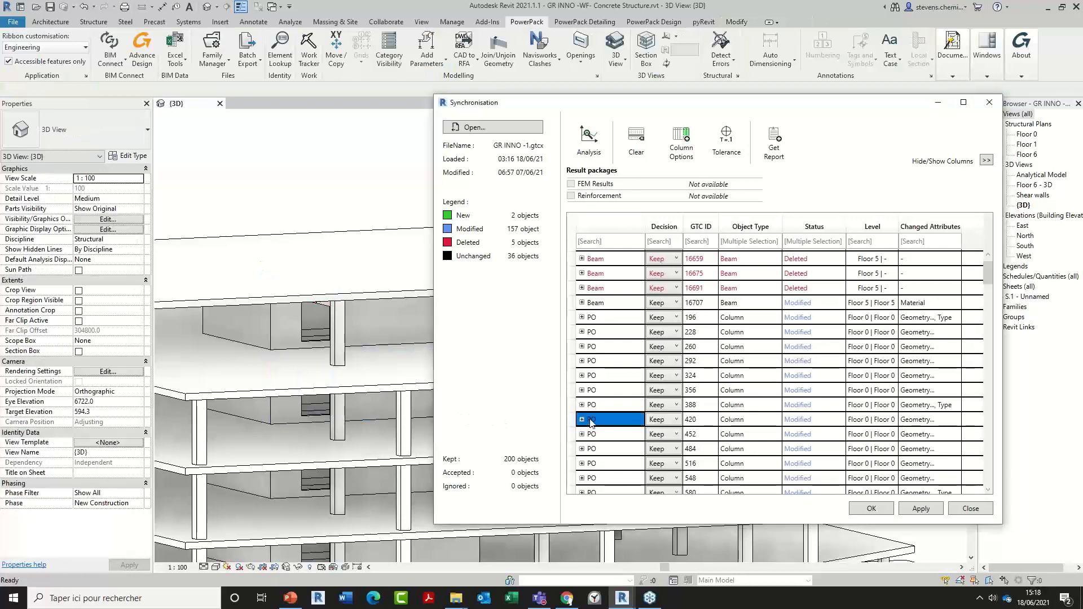
pyautogui.scroll(-2, 339, 404)
pyautogui.moveTo(333, 398); pyautogui.dragTo(327, 373, button='middle')
pyautogui.keyDown('shift'); pyautogui.moveTo(296, 440); pyautogui.dragTo(304, 411, button='middle'); pyautogui.keyUp('shift')
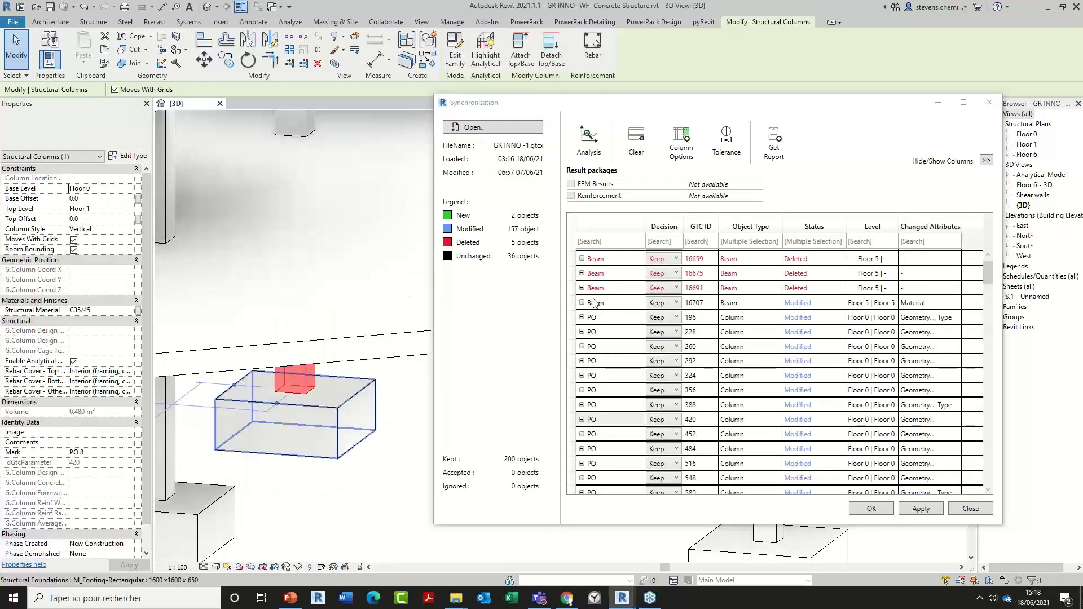
# - Return to the deleted beams in the comparison list and select the one with GTC ID 16643
pyautogui.scroll(1, 613, 296)
pyautogui.click(598, 276)
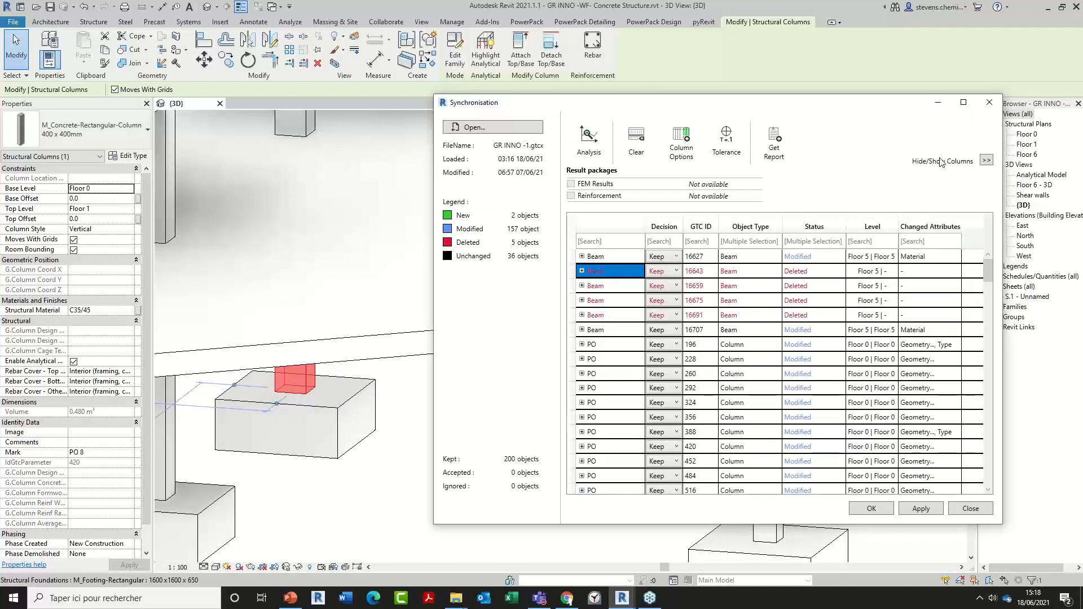
pyautogui.click(891, 89)
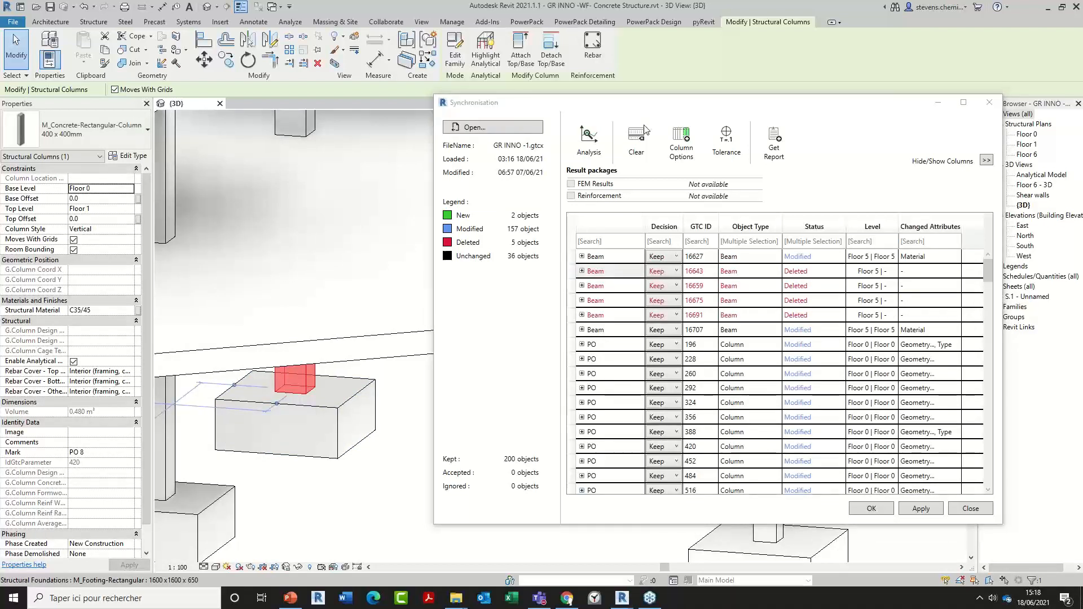
# - Search the Changed Attributes column of the comparison list for "geometry", check the listed objects and clear the search
pyautogui.moveTo(866, 112); pyautogui.dragTo(697, 133)
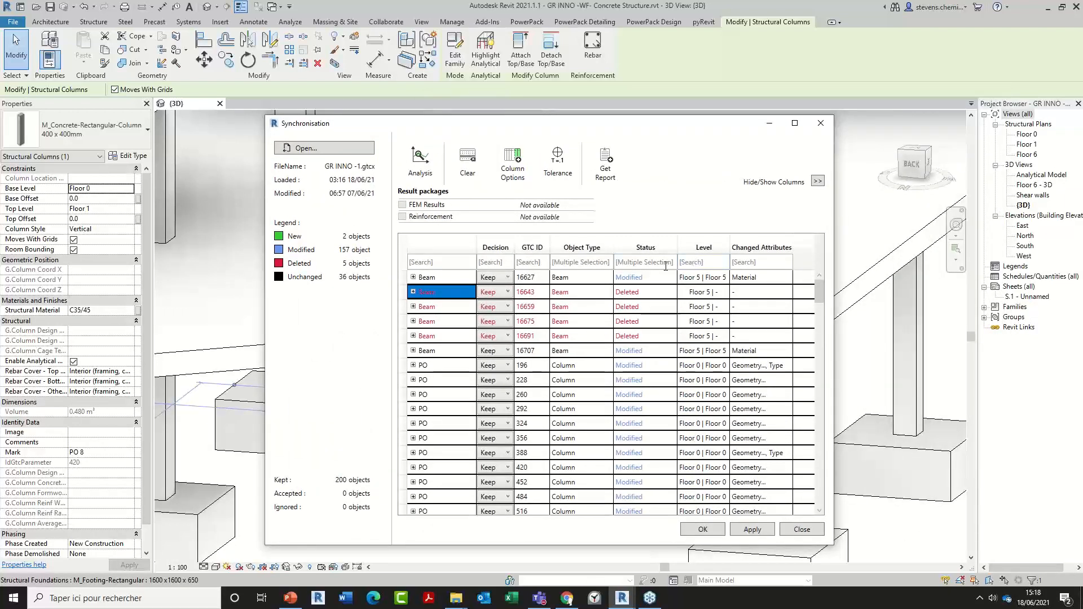
pyautogui.click(751, 263)
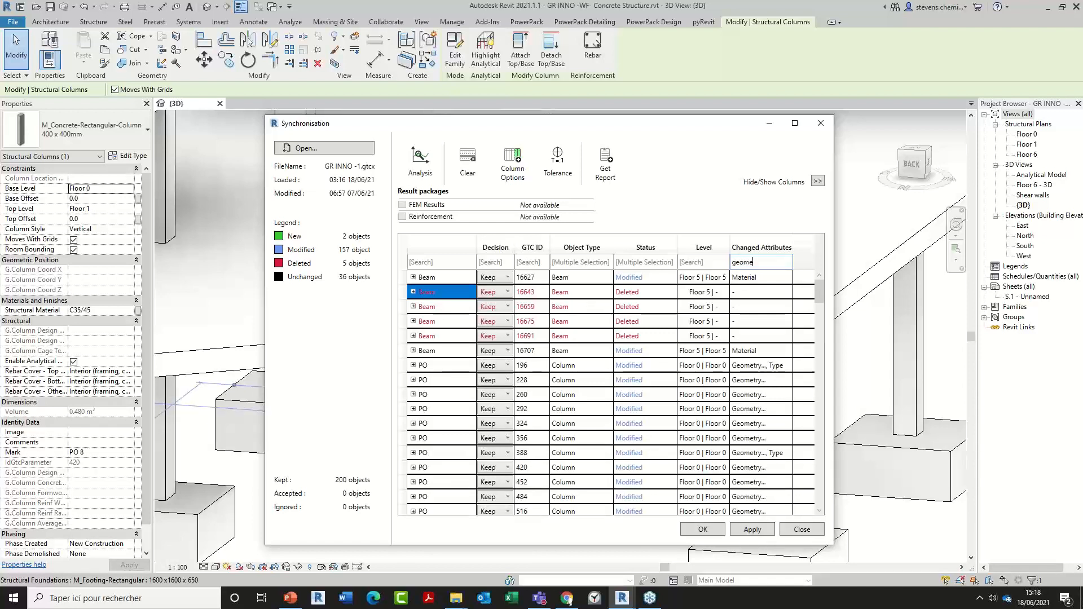
pyautogui.write('geometry')
pyautogui.scroll(-2, 792, 289)
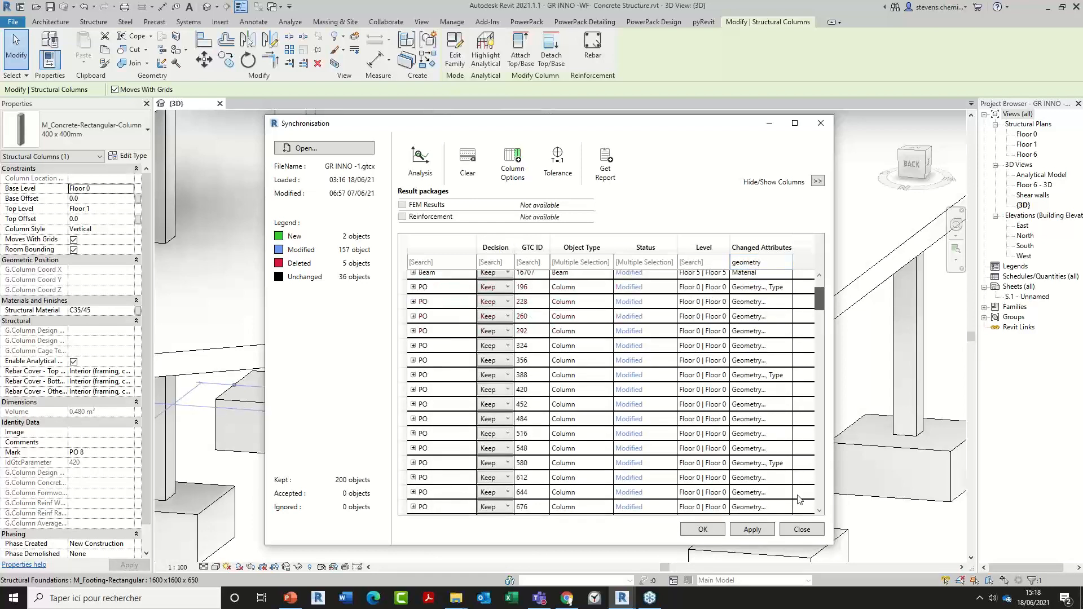
pyautogui.moveTo(798, 500); pyautogui.dragTo(815, 260)
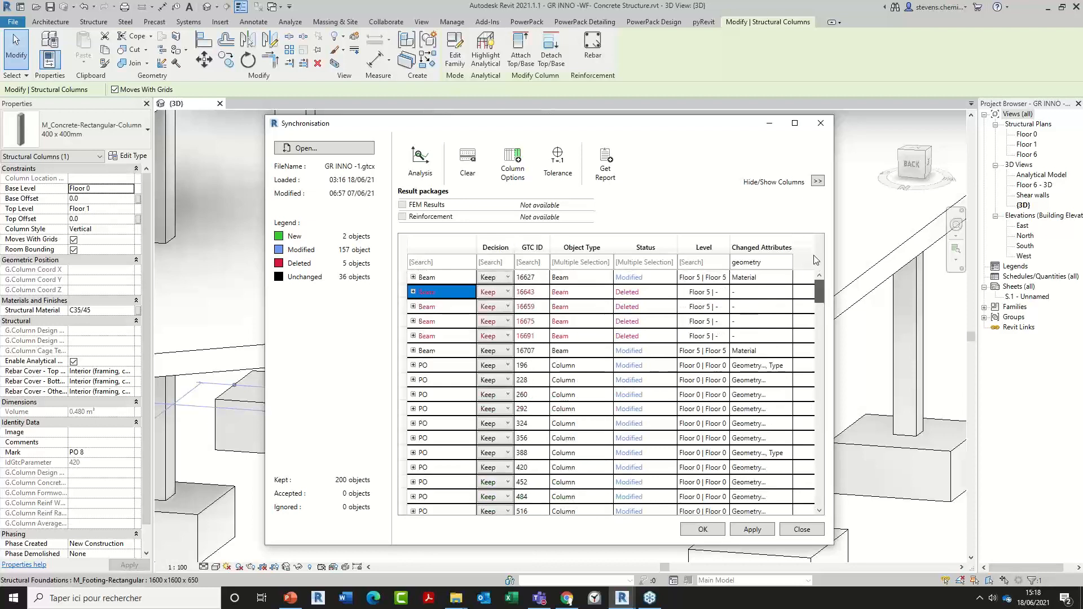
pyautogui.doubleClick(763, 263)
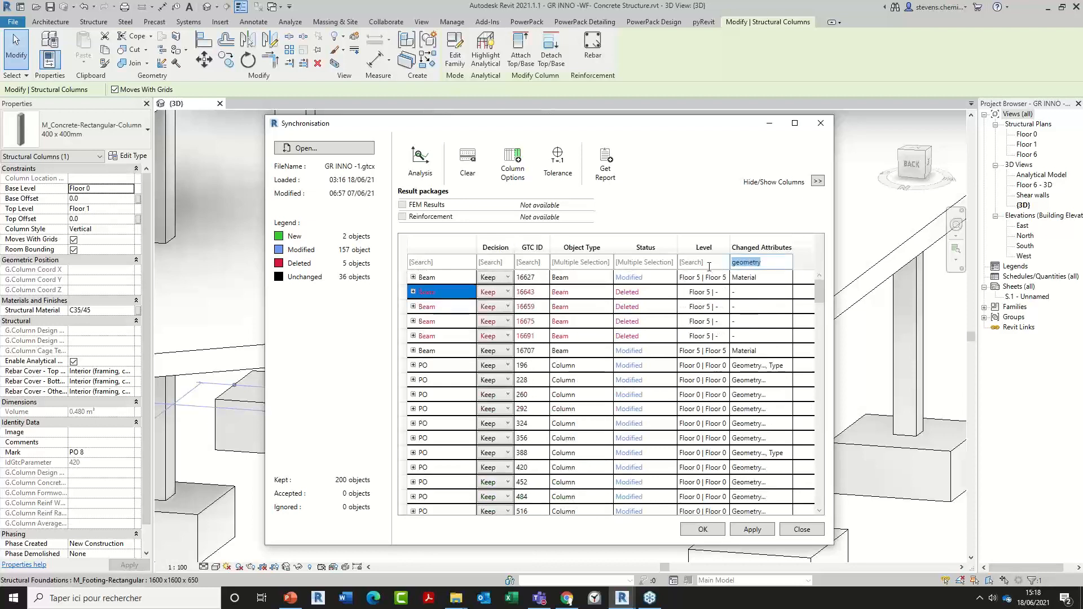
pyautogui.press('BackSpace')
pyautogui.click(657, 260)
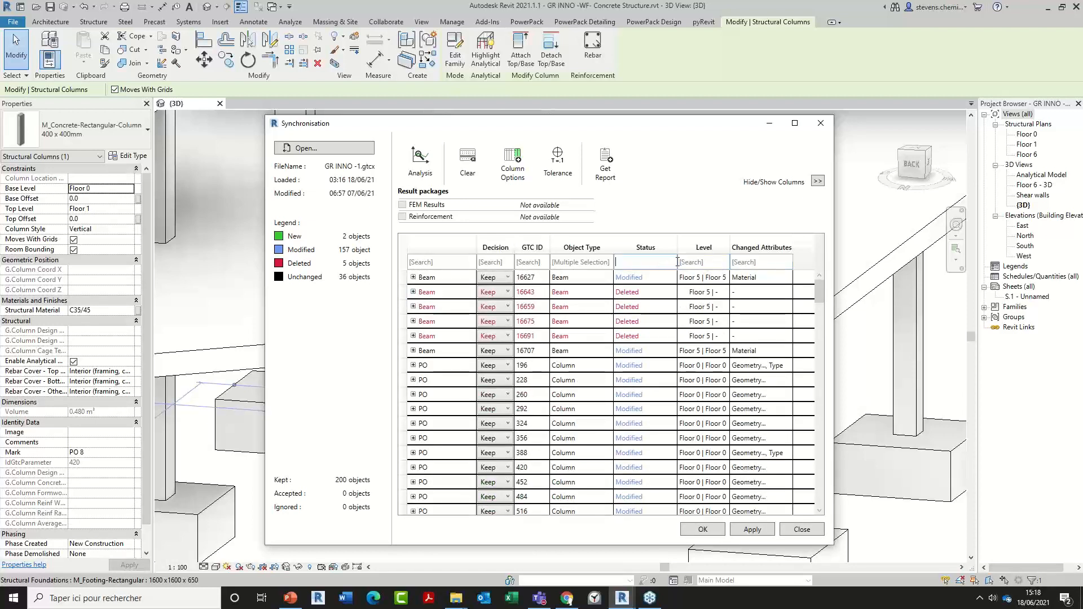
# - Reposition the Synchronisation dialog and show the additional attribute columns of the comparison list, including Material
pyautogui.click(820, 185)
pyautogui.moveTo(835, 277); pyautogui.dragTo(929, 277)
pyautogui.moveTo(739, 127); pyautogui.dragTo(608, 106)
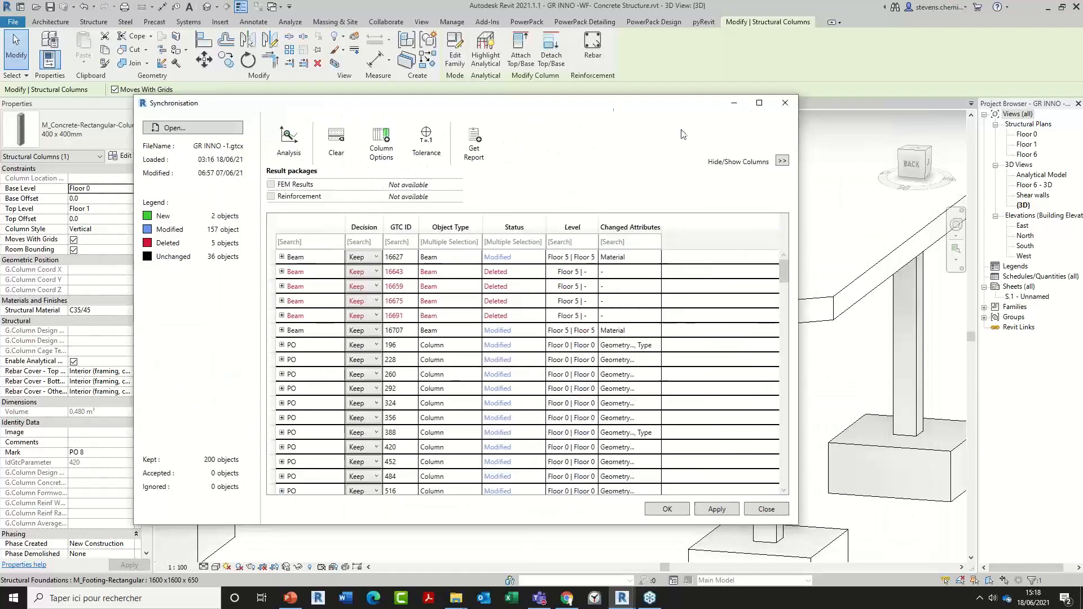
pyautogui.click(783, 164)
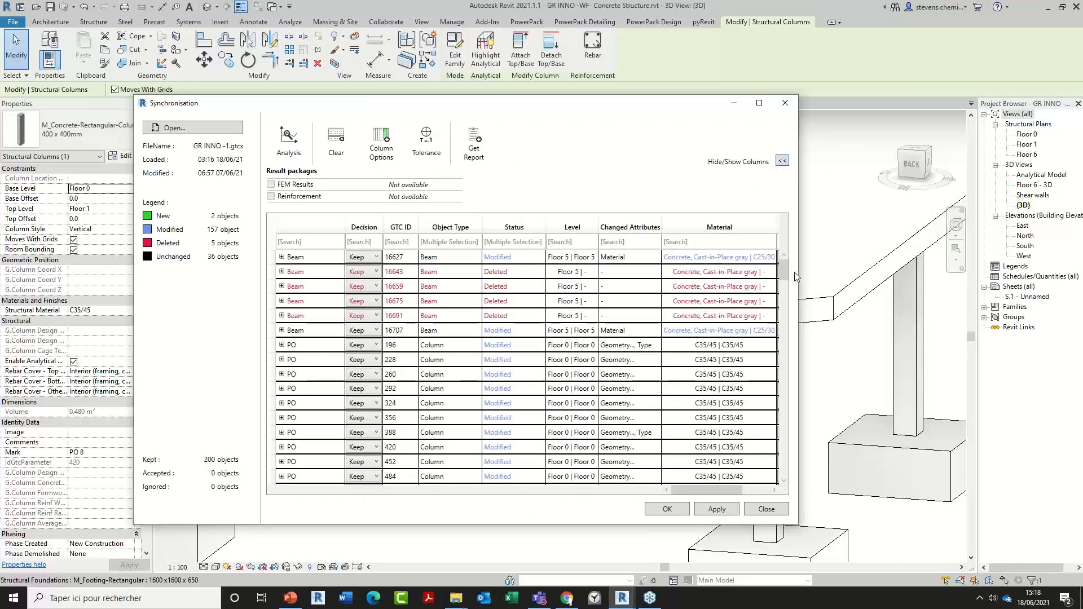
# - Filter the comparison list by the changed attribute "Material" and review the material differences of the listed objects
pyautogui.click(625, 243)
pyautogui.write('Material')
pyautogui.scroll(-10, 630, 325)
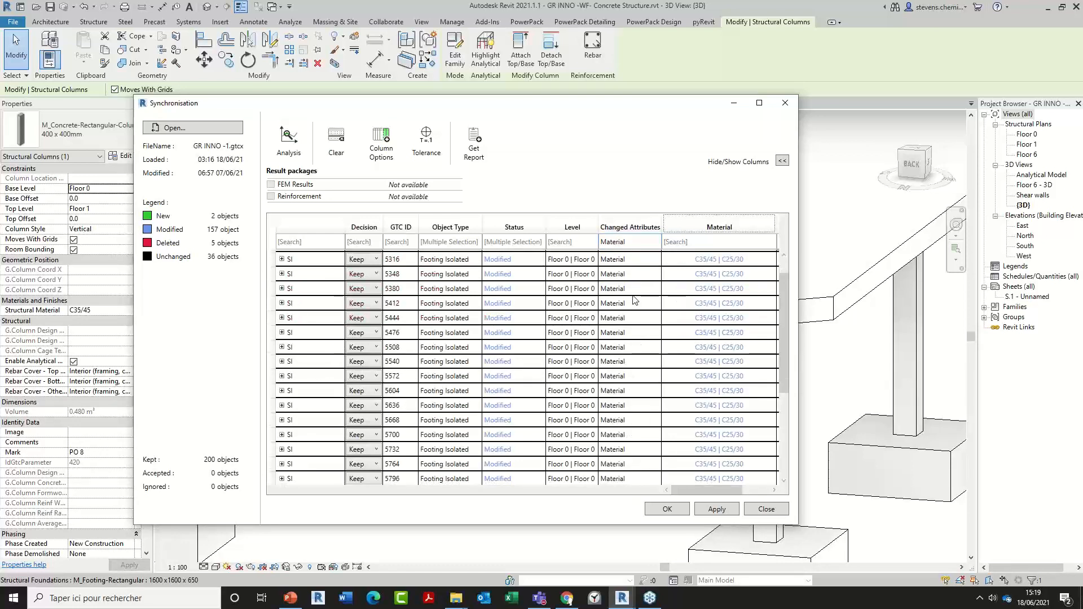
pyautogui.scroll(5, 630, 326)
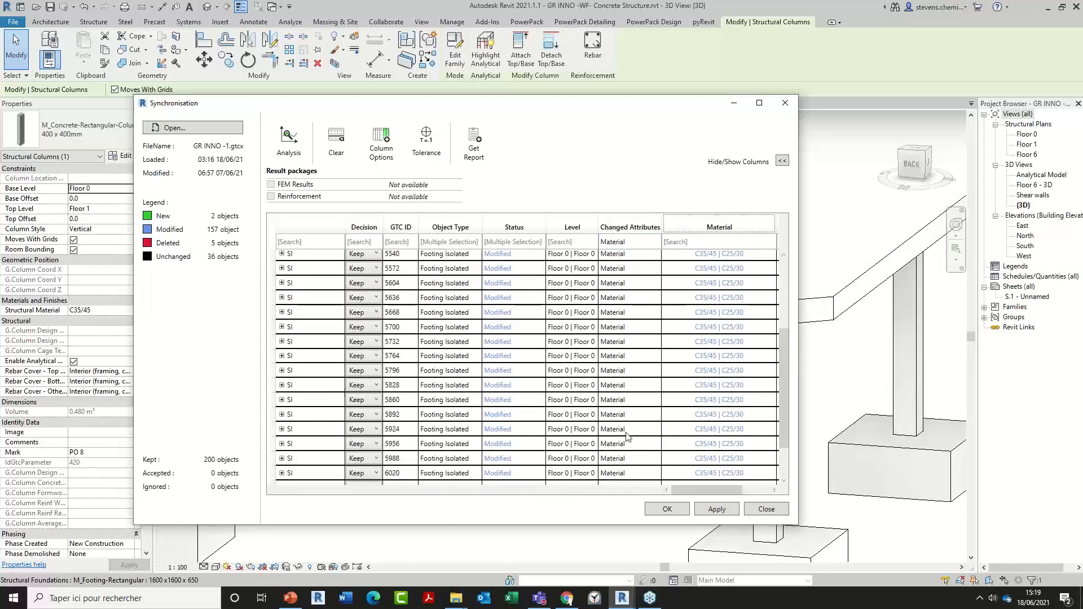
# - Replace the Changed Attributes filter with "geome" and review the objects with geometry changes
pyautogui.moveTo(639, 242); pyautogui.dragTo(583, 249)
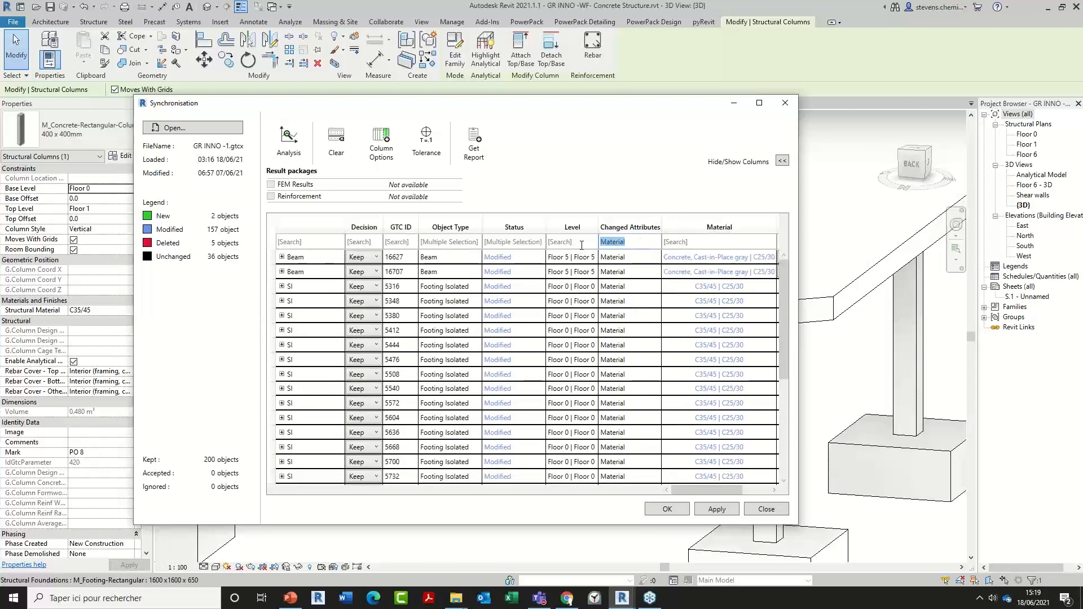
pyautogui.write('geome')
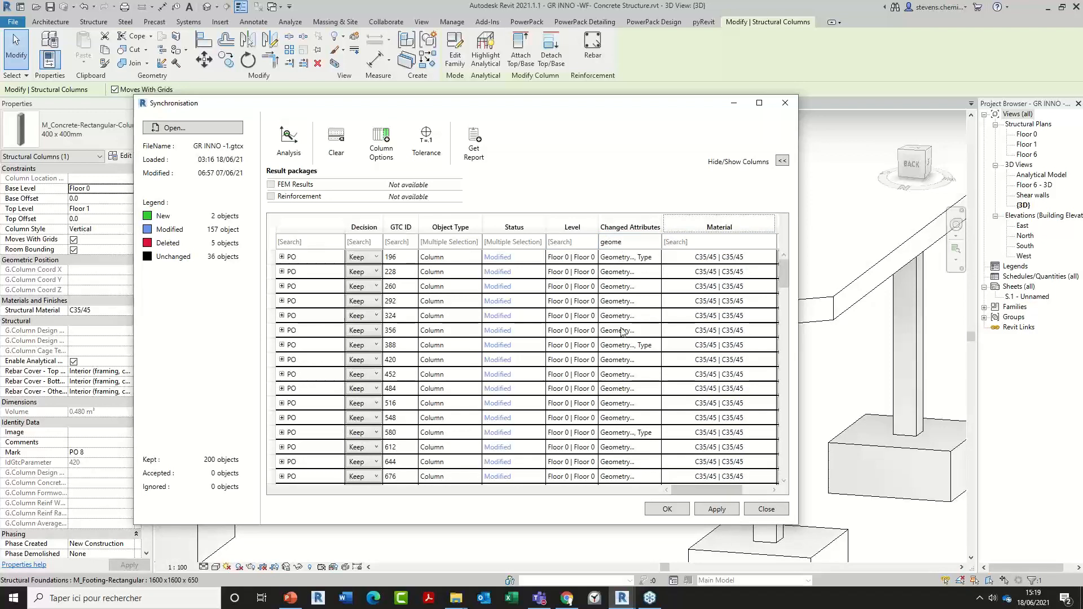
pyautogui.moveTo(781, 277); pyautogui.dragTo(692, 384)
# - Filter the Changed Attributes by "type", review the matching columns and clear the filter
pyautogui.moveTo(628, 242); pyautogui.dragTo(576, 241)
pyautogui.write('type')
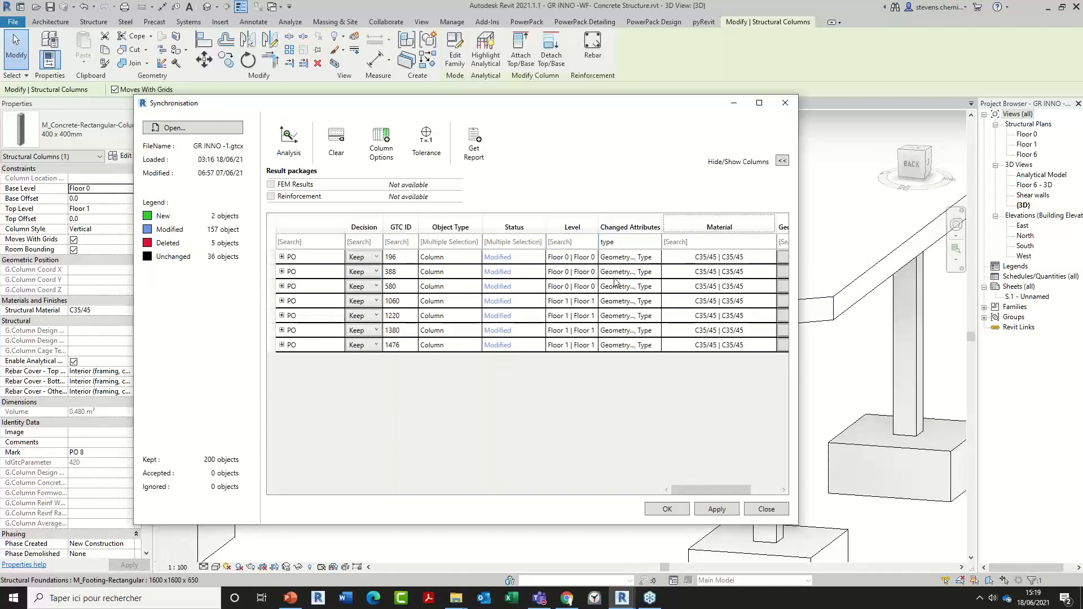
pyautogui.moveTo(649, 239); pyautogui.dragTo(577, 240)
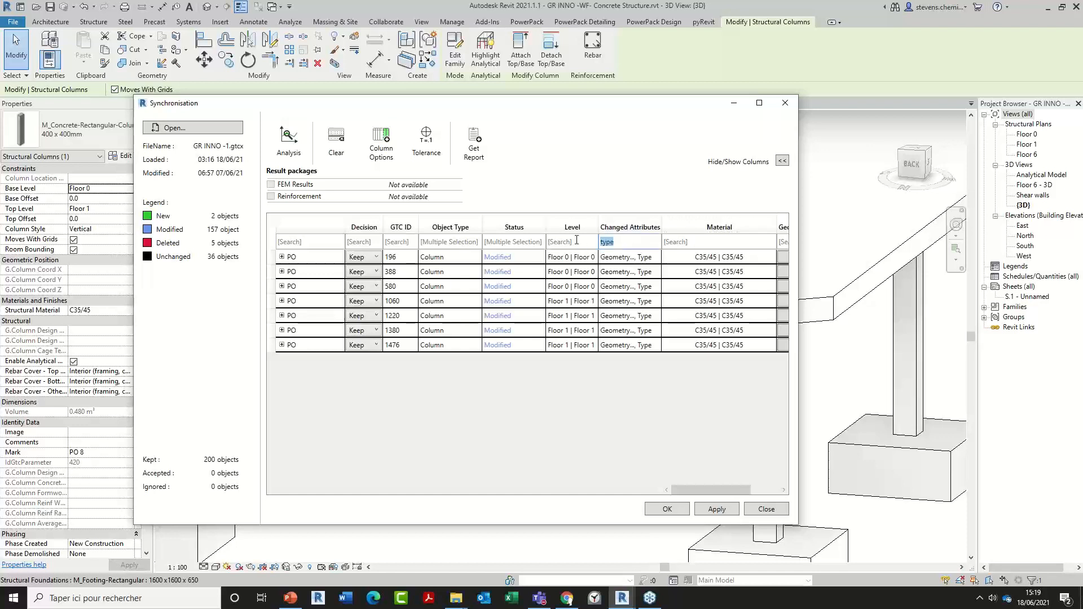
pyautogui.press('BackSpace')
# - Load Results.gtcx for comparison and exclude its Reinforcement result package, leaving FEM Results included
pyautogui.click(206, 134)
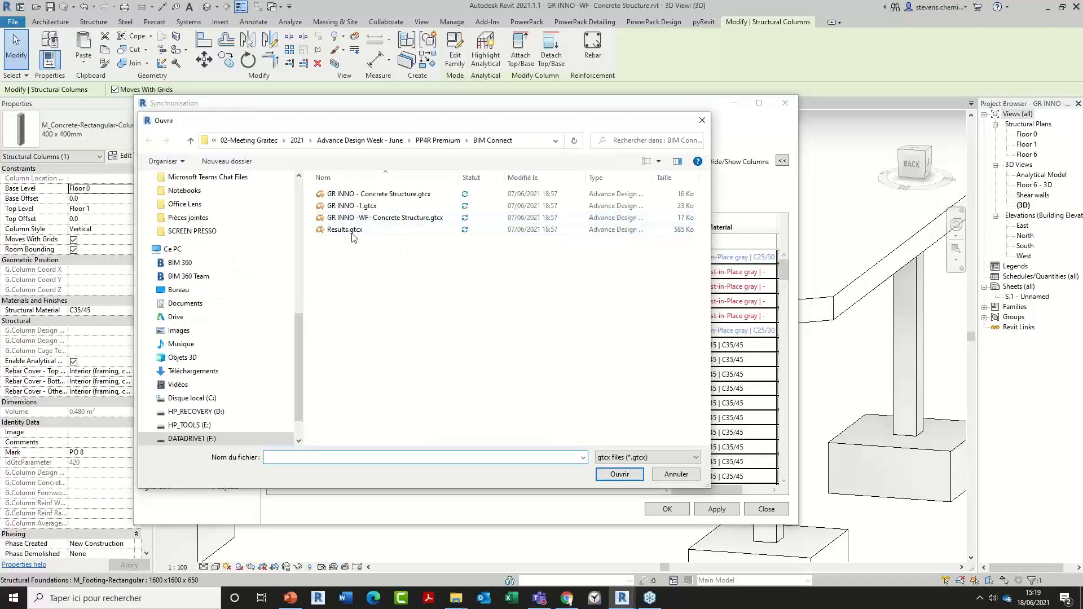
pyautogui.doubleClick(351, 231)
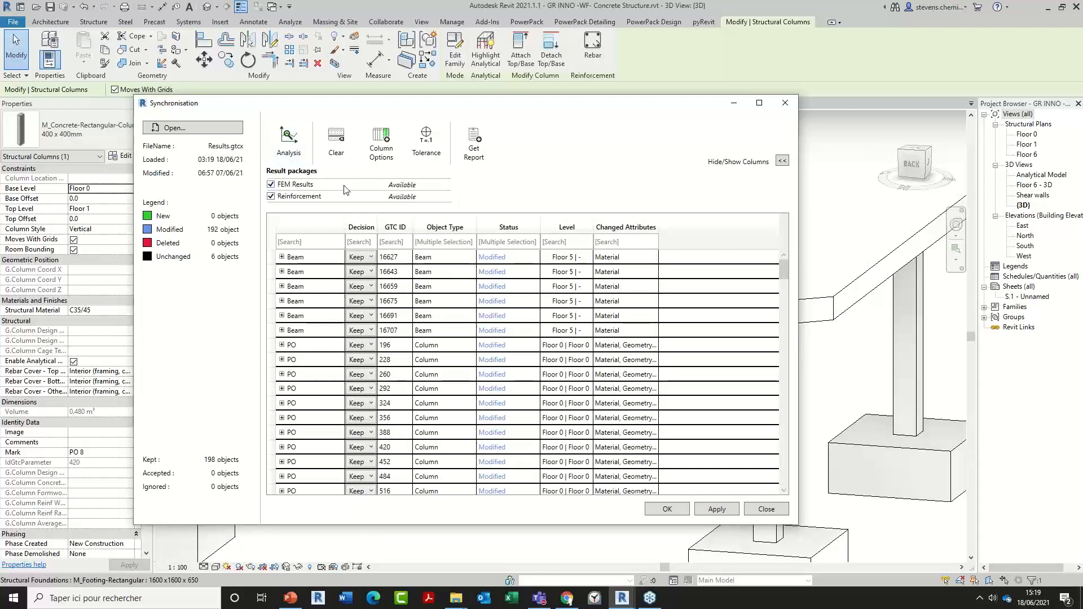
pyautogui.click(271, 196)
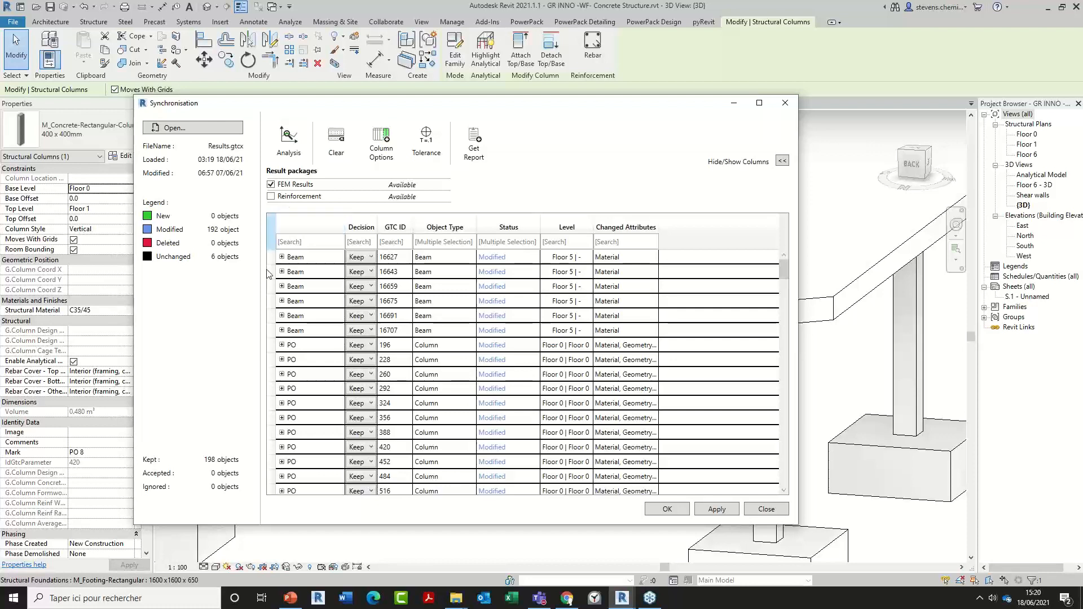
# - View the decision options for the beam with GTC ID 16691 and close the Synchronisation dialog without applying
pyautogui.click(372, 316)
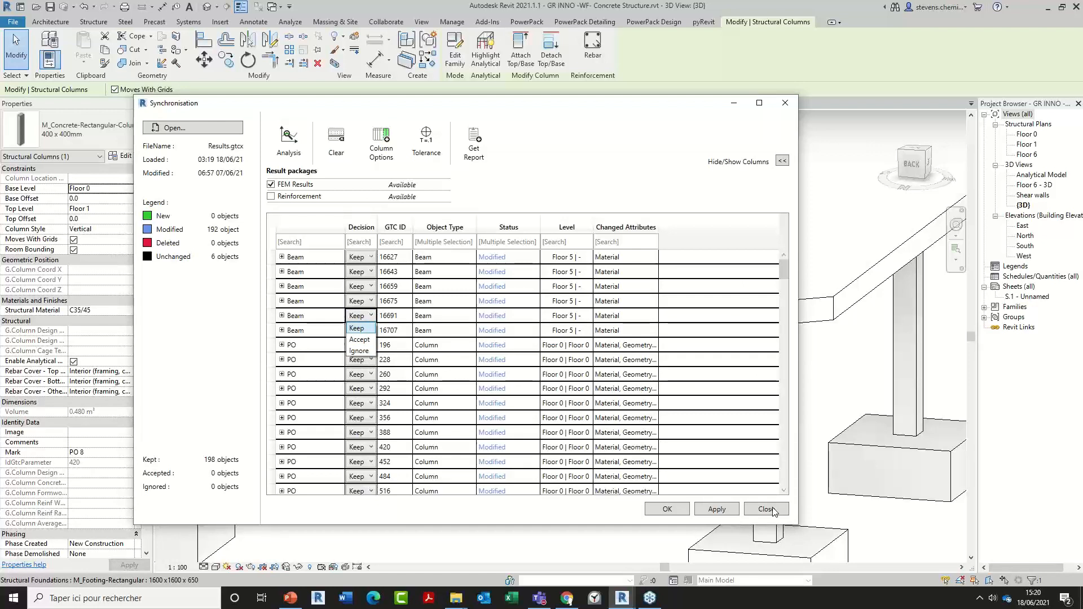
pyautogui.click(782, 106)
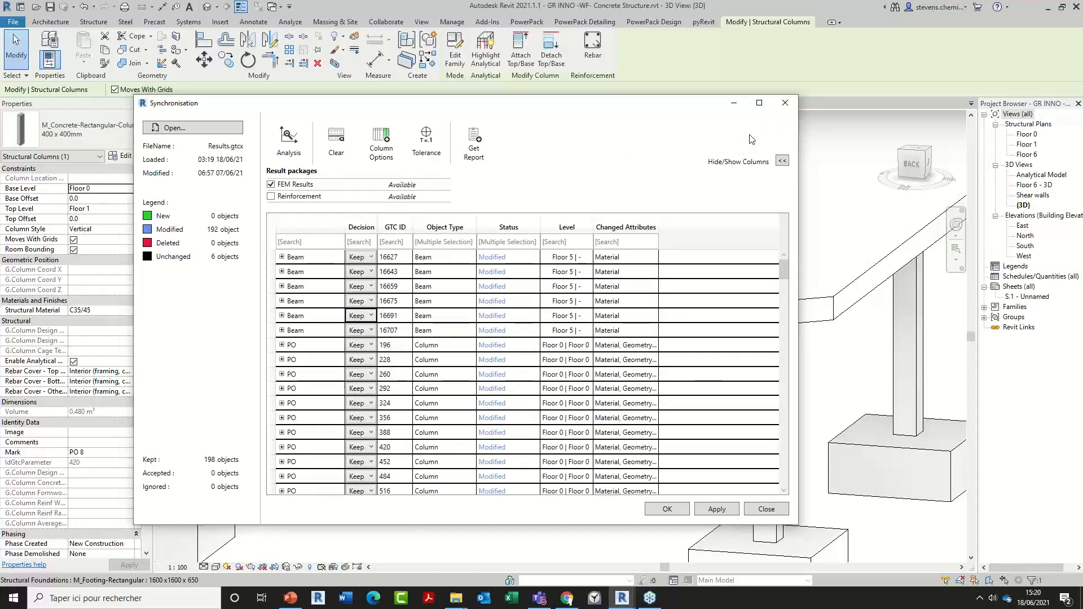
pyautogui.click(785, 103)
# - Return to the 3D view of the concrete structure and close the GR INNO -WF- Concrete Structure project
pyautogui.click(437, 217)
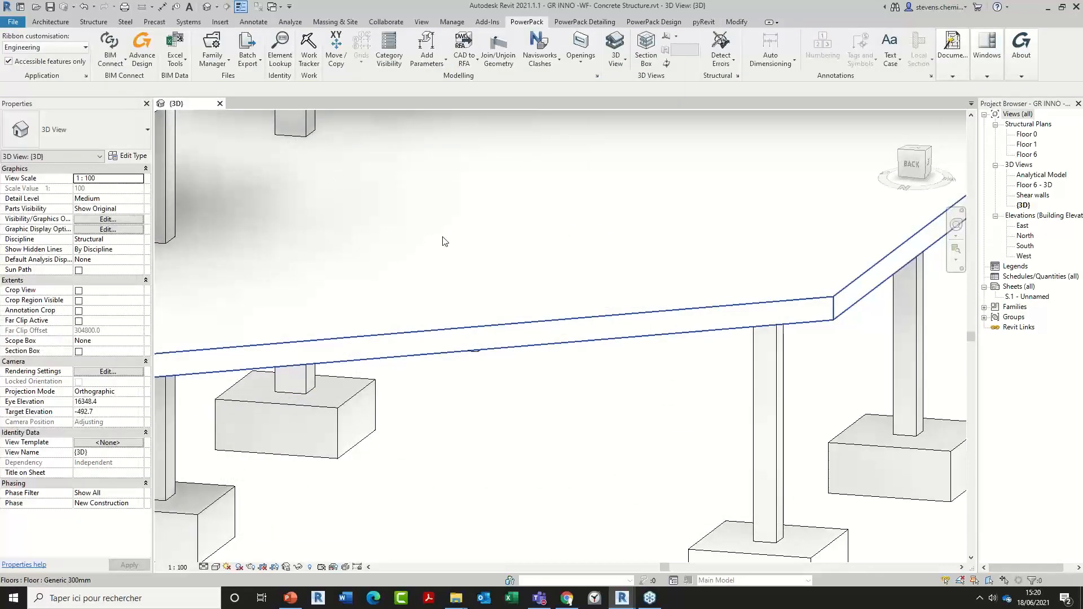
pyautogui.scroll(-5, 445, 241)
pyautogui.moveTo(344, 307); pyautogui.dragTo(459, 423, button='middle')
pyautogui.click(220, 104)
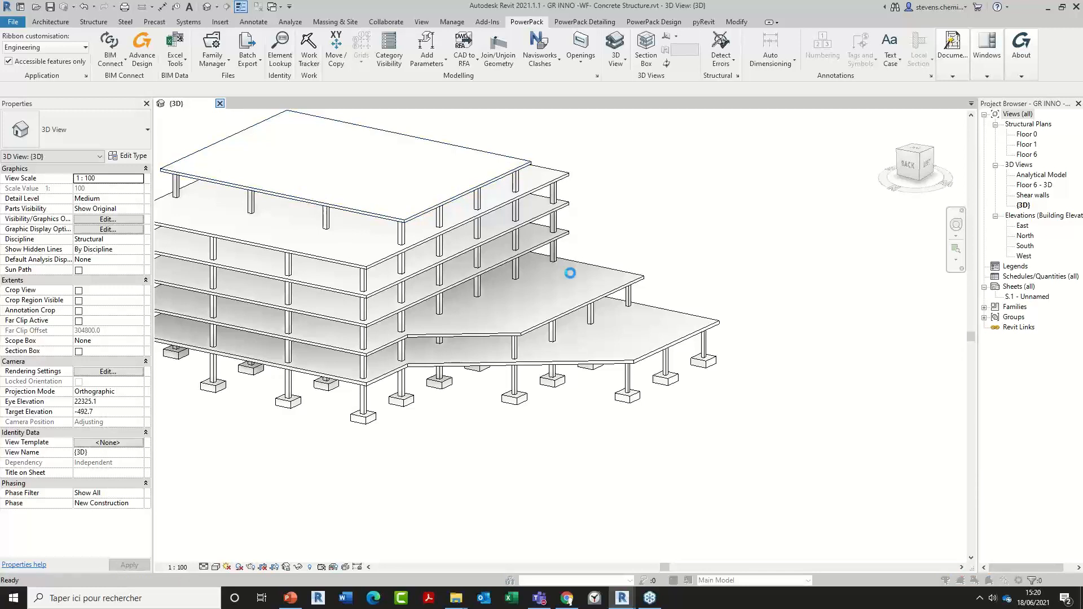
pyautogui.click(560, 305)
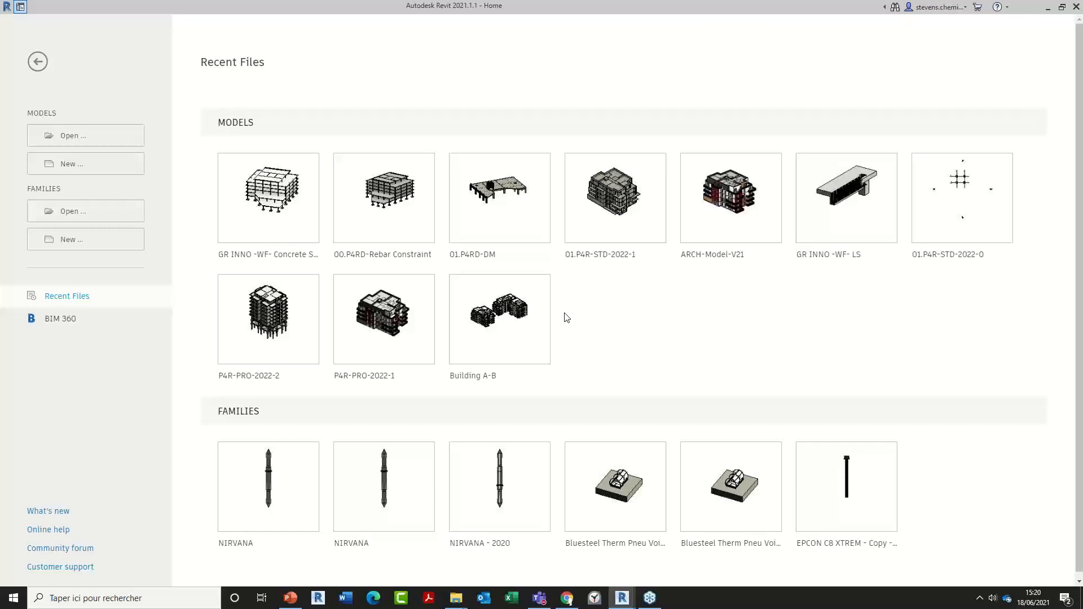
# - Browse from the BIM Connect folder to the project files in File Explorer and open 00.P4RD-Rebar Constraint.rvt in Revit
pyautogui.moveTo(622, 601)
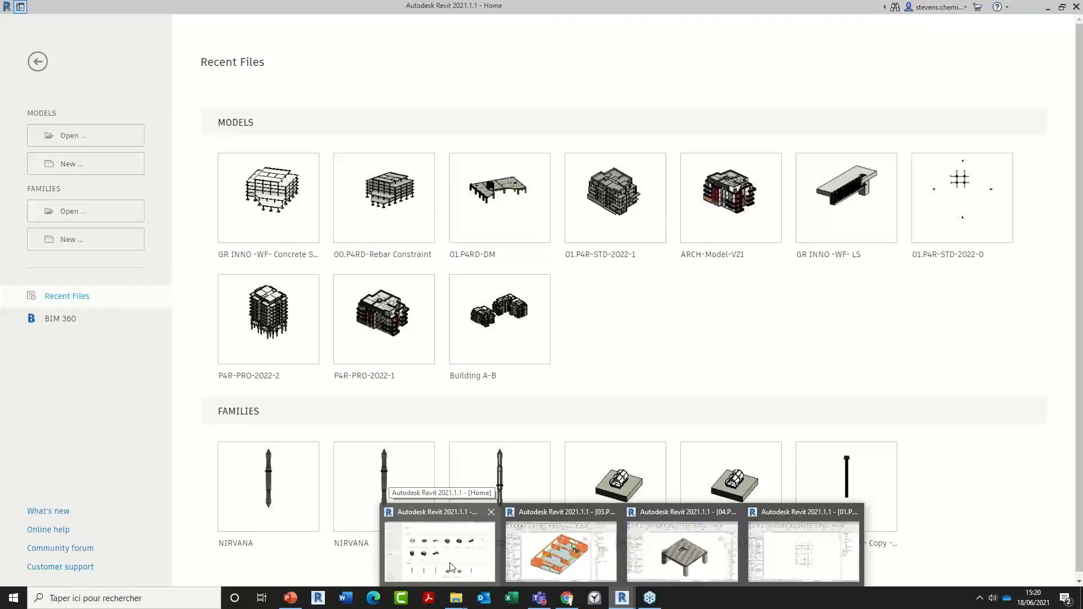
pyautogui.moveTo(456, 597)
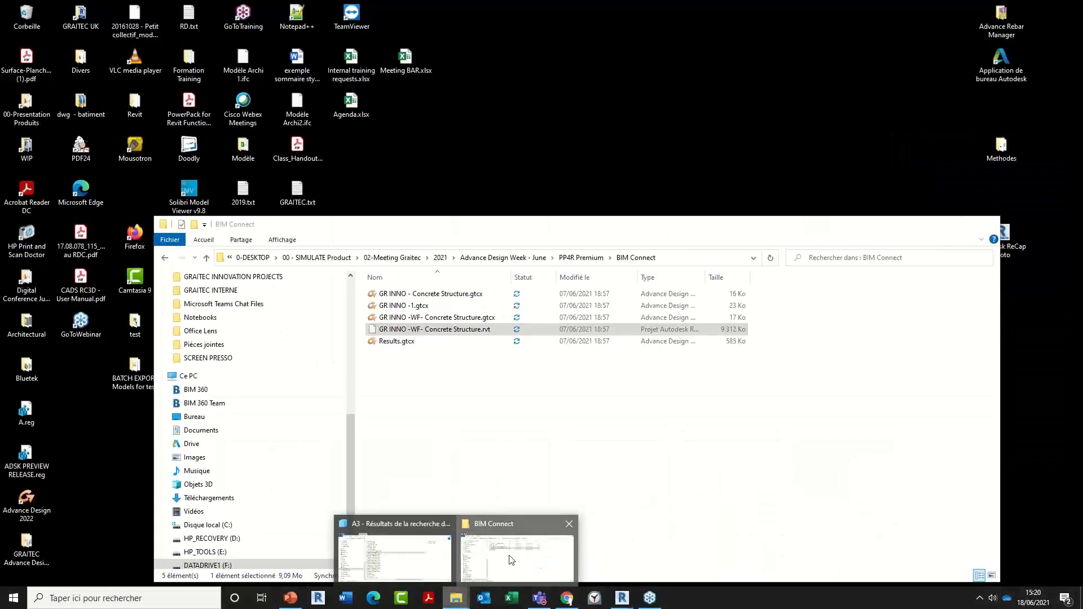
pyautogui.click(511, 560)
pyautogui.click(581, 257)
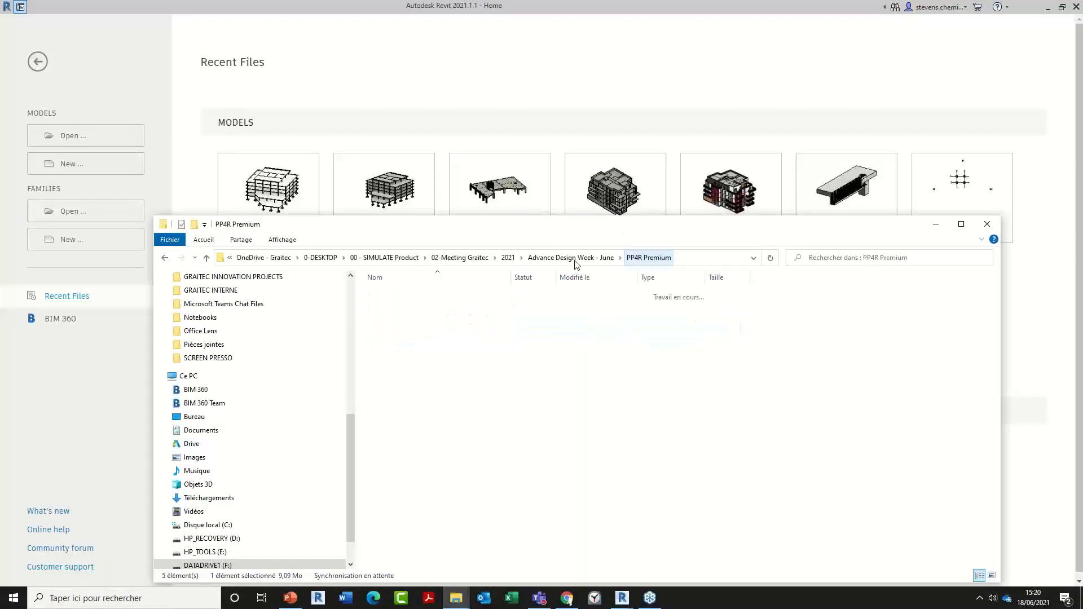
pyautogui.moveTo(426, 329); pyautogui.dragTo(605, 83)
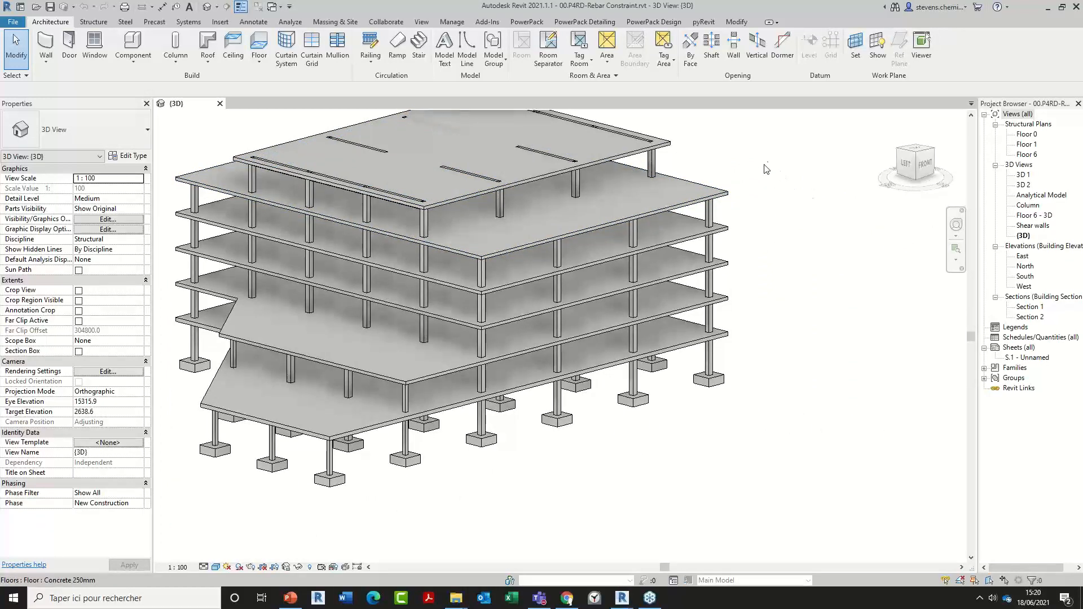
# - Open the Section 1 and 3D 1 views and tile all open views
pyautogui.click(1030, 307)
pyautogui.doubleClick(1030, 306)
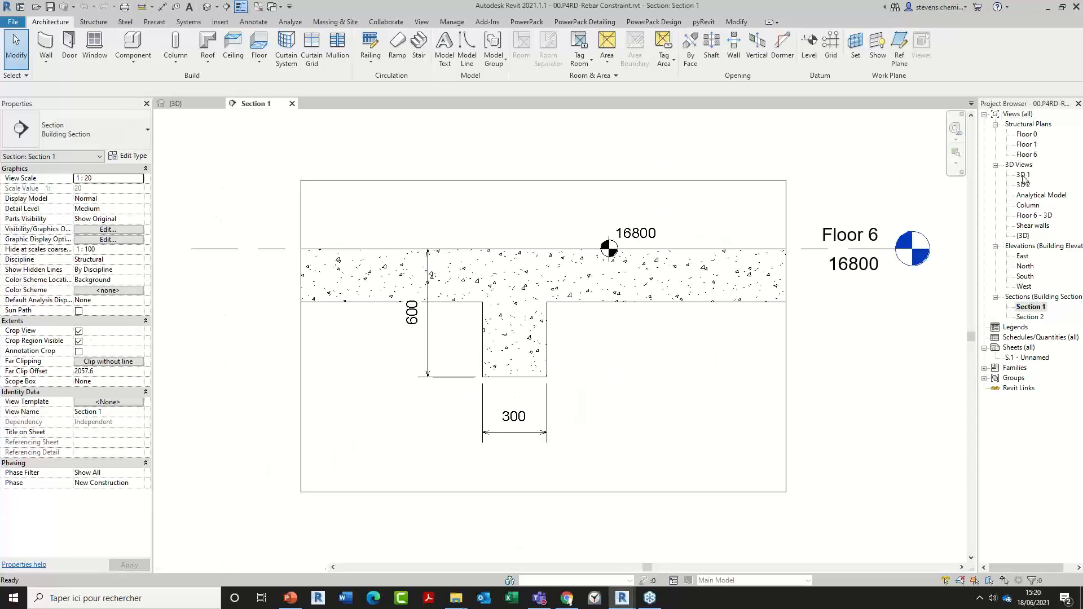
pyautogui.click(1022, 175)
pyautogui.doubleClick(1022, 176)
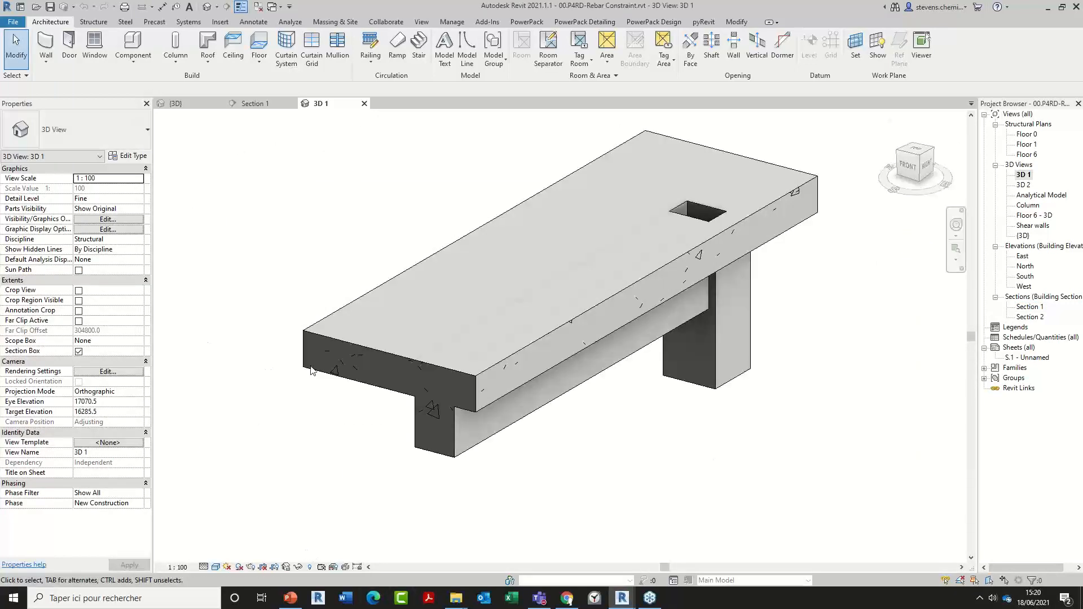
pyautogui.press('w')
pyautogui.press('t')
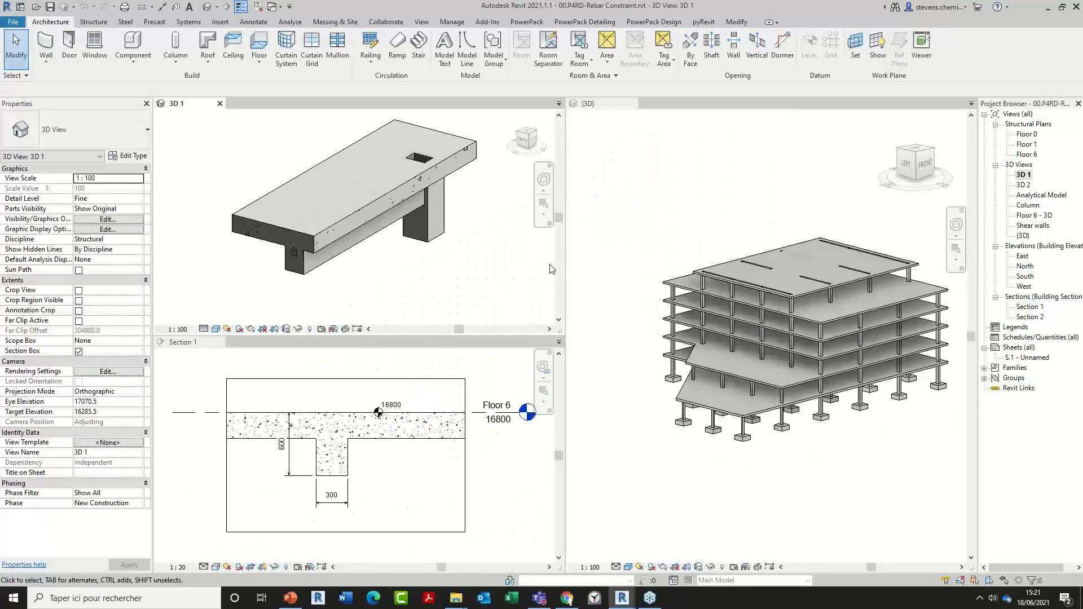
# - Close the {3D} view and tile Section 1 and 3D 1 side by side, with Section 1 active
pyautogui.click(632, 104)
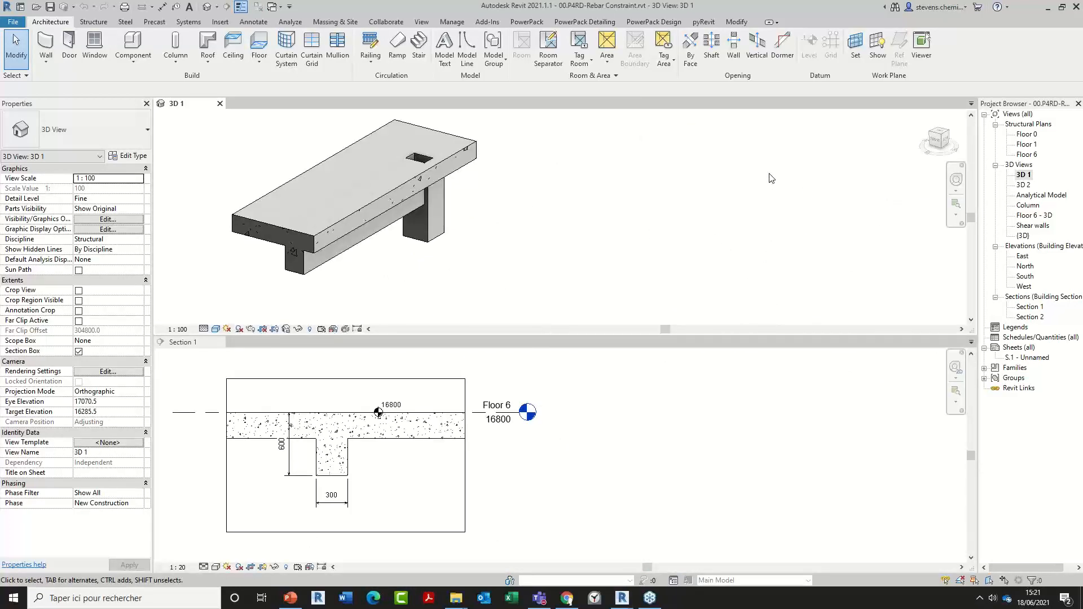
pyautogui.click(717, 452)
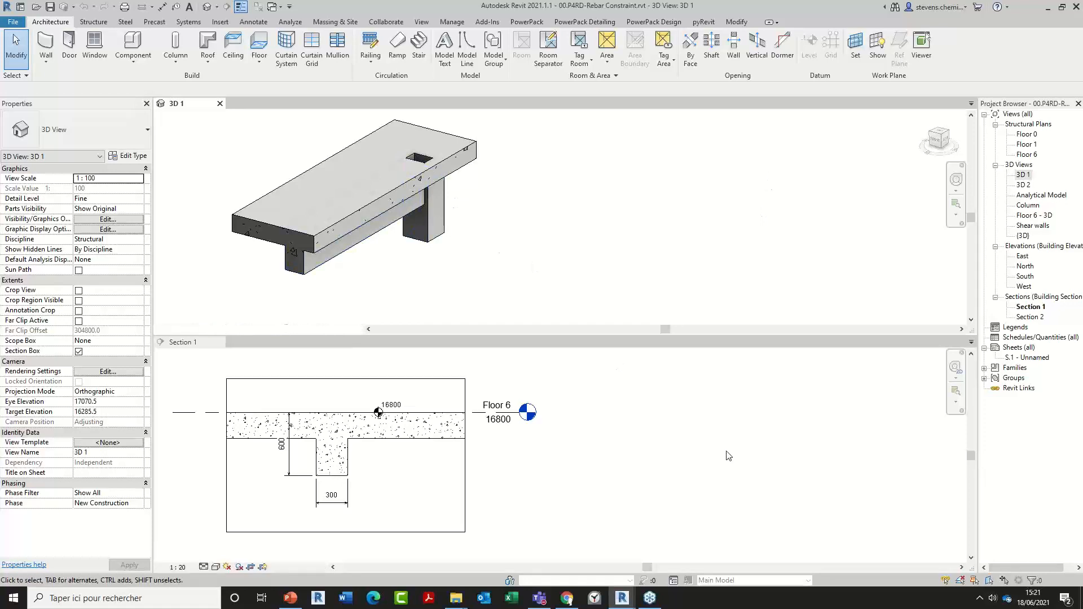
pyautogui.press('w')
pyautogui.press('t')
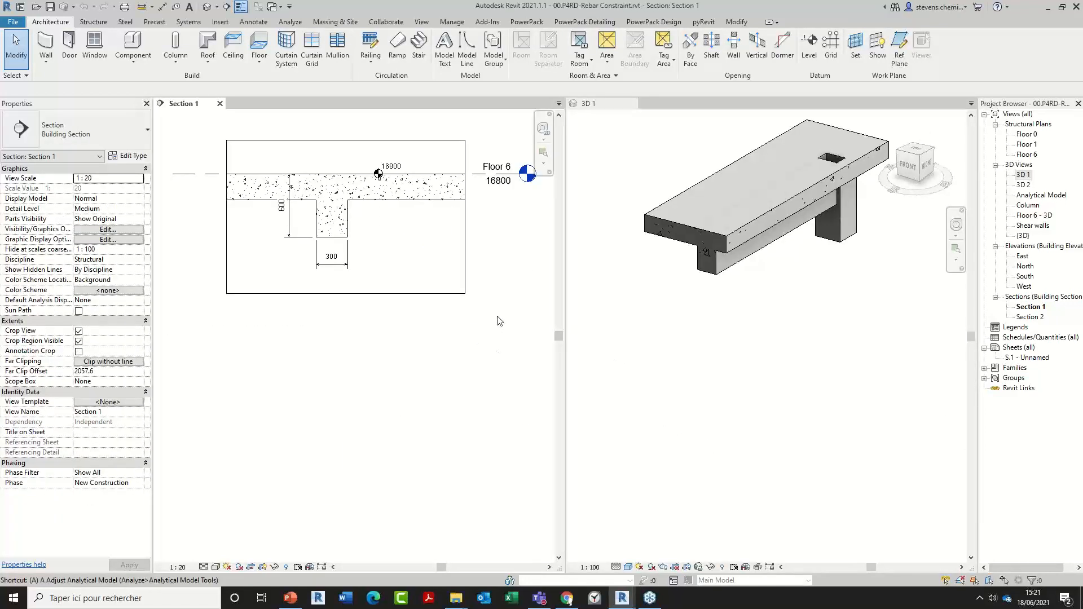
# - Bring up the PowerPack Design Status for the Floor 6 beam beneath the slab in the 3D 1 view
pyautogui.scroll(-1, 604, 395)
pyautogui.moveTo(636, 410); pyautogui.dragTo(648, 449, button='middle')
pyautogui.scroll(5, 708, 309)
pyautogui.moveTo(705, 305); pyautogui.dragTo(677, 418, button='middle')
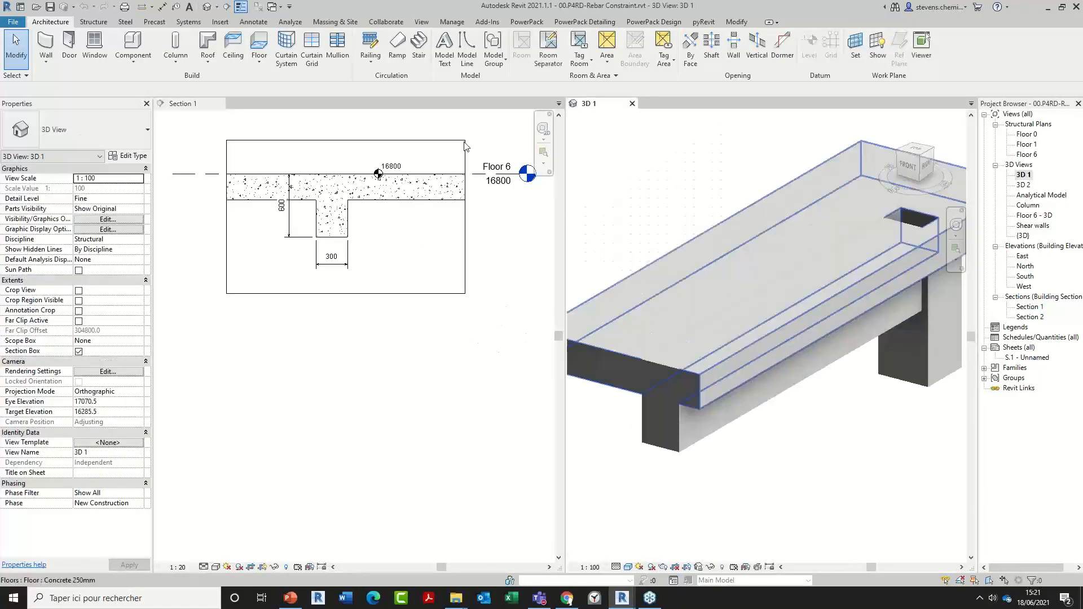
pyautogui.click(592, 22)
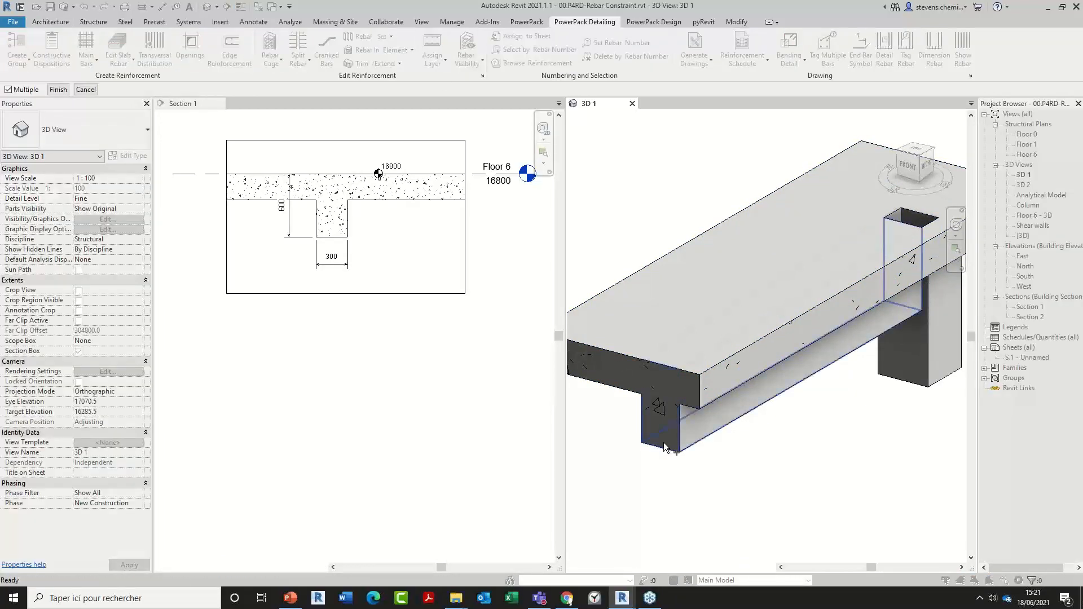
pyautogui.click(663, 442)
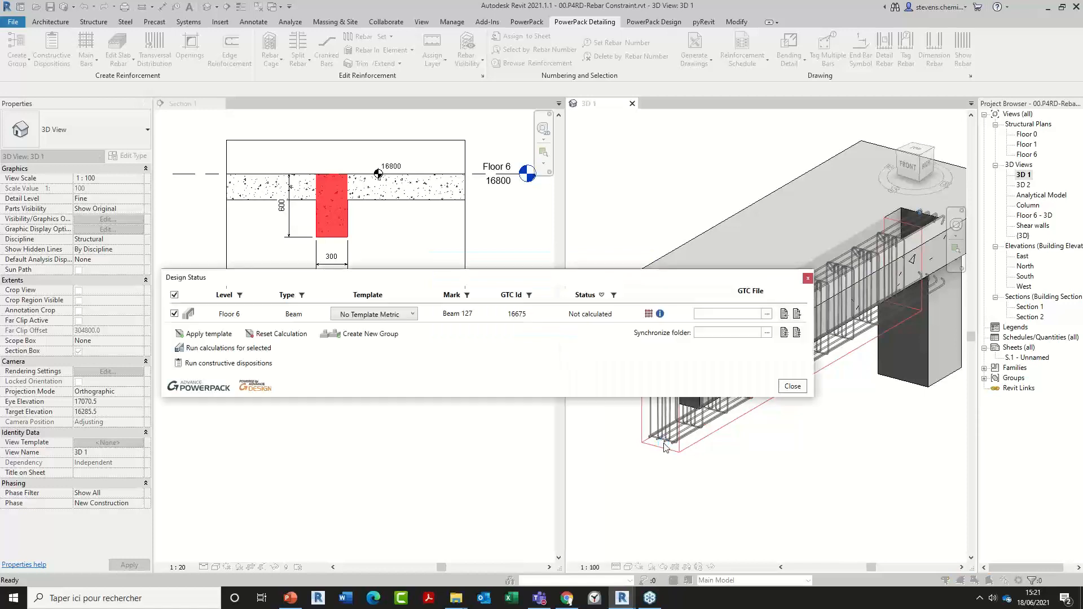
# - Close the Design Status and bring up the beam's reinforced cross-section in Section 1, leaving nothing selected
pyautogui.click(792, 386)
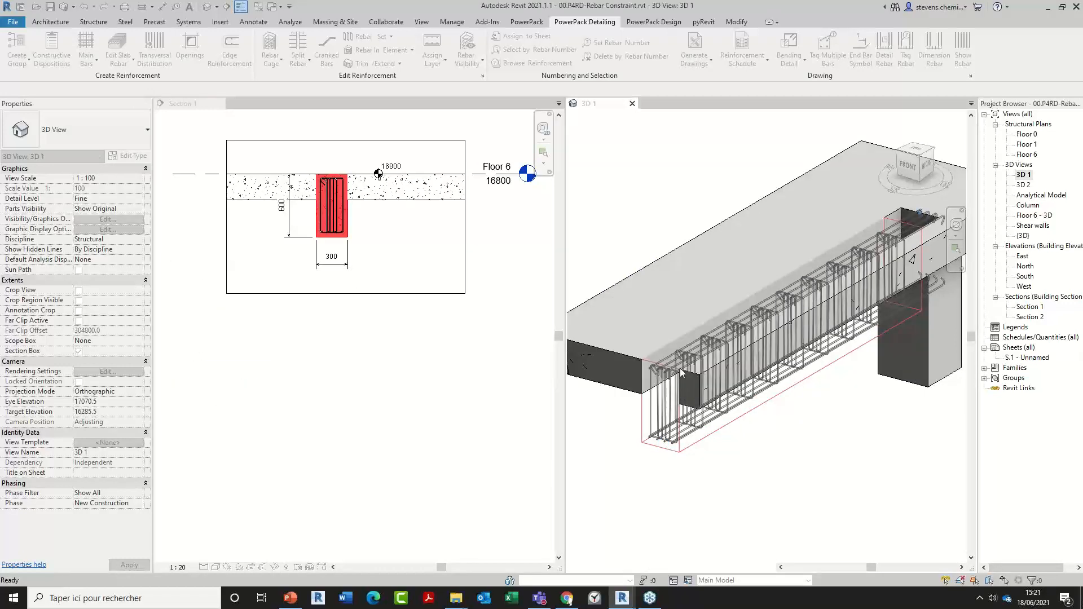
pyautogui.click(314, 213)
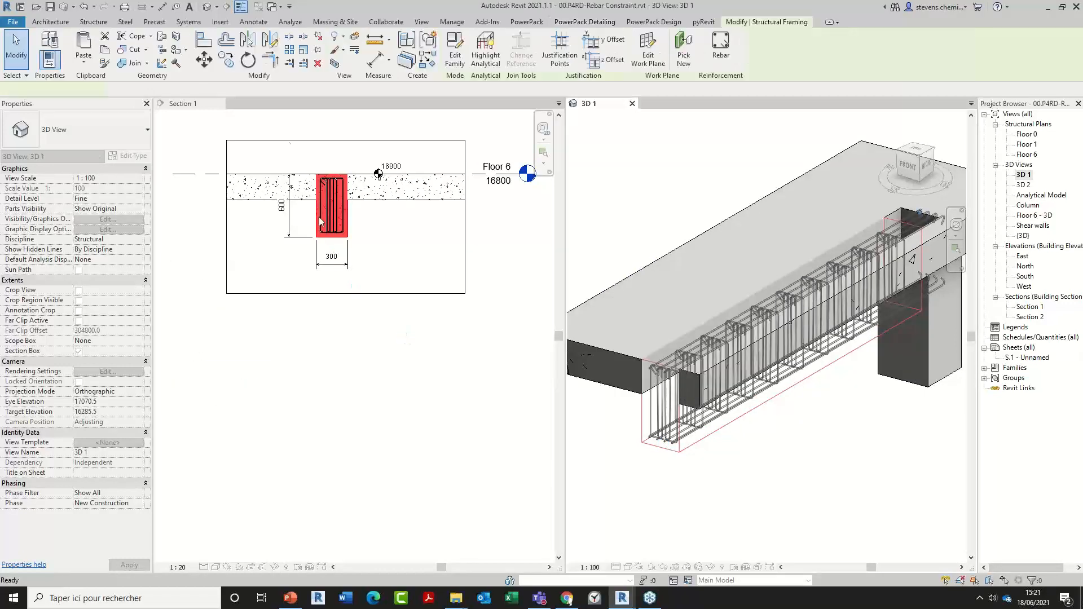
pyautogui.scroll(5, 314, 212)
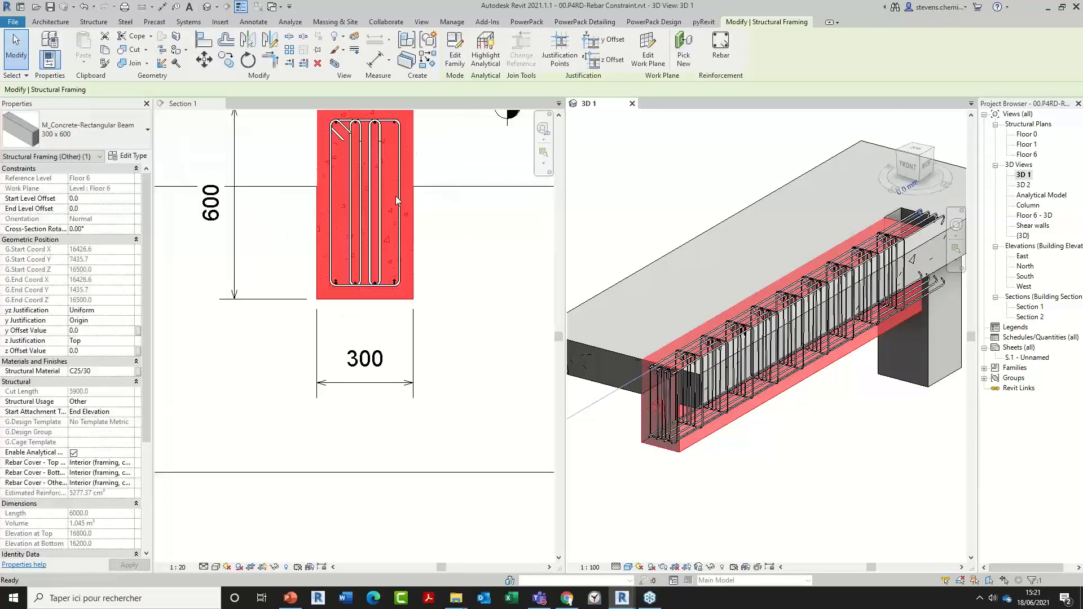
pyautogui.press('Escape')
pyautogui.click(349, 250)
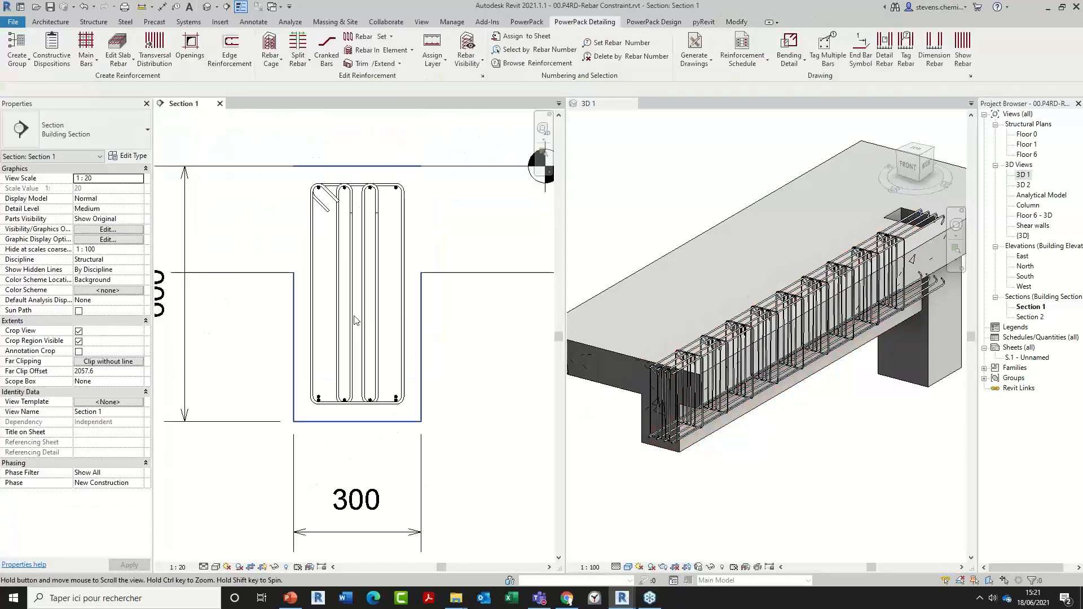
# - Examine the rebar constraints of the outer stirrup set in Section 1 and cancel without editing them
pyautogui.scroll(4, 324, 449)
pyautogui.scroll(1, 324, 449)
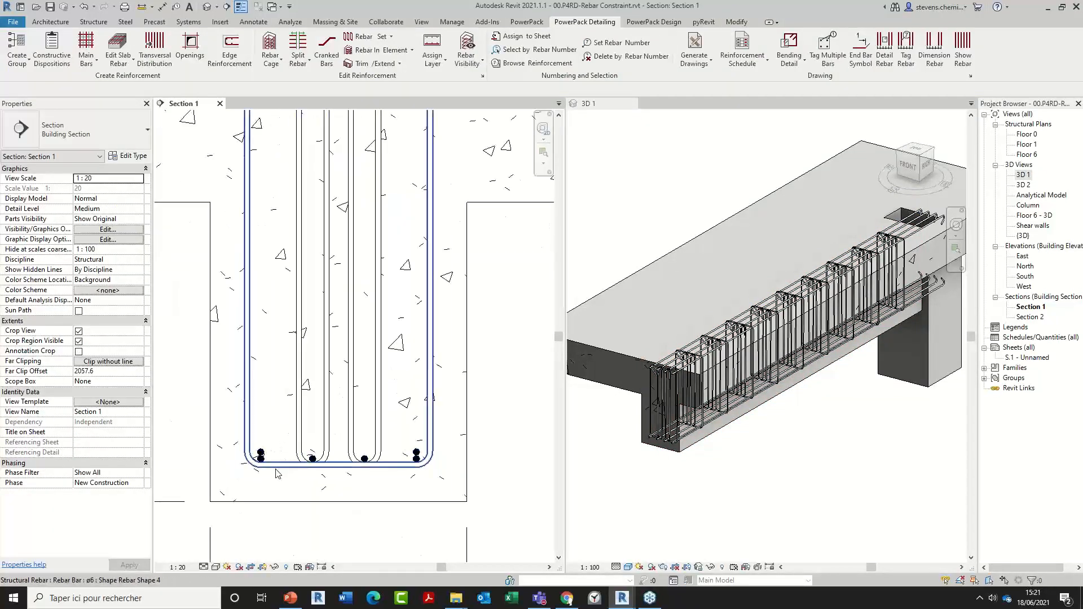
pyautogui.click(276, 473)
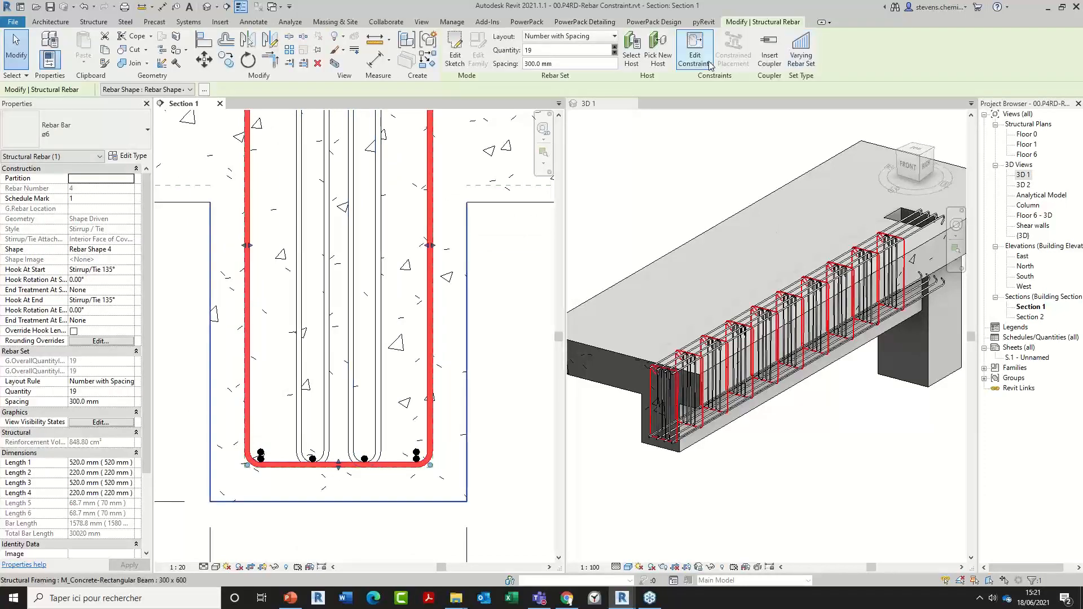
pyautogui.click(688, 68)
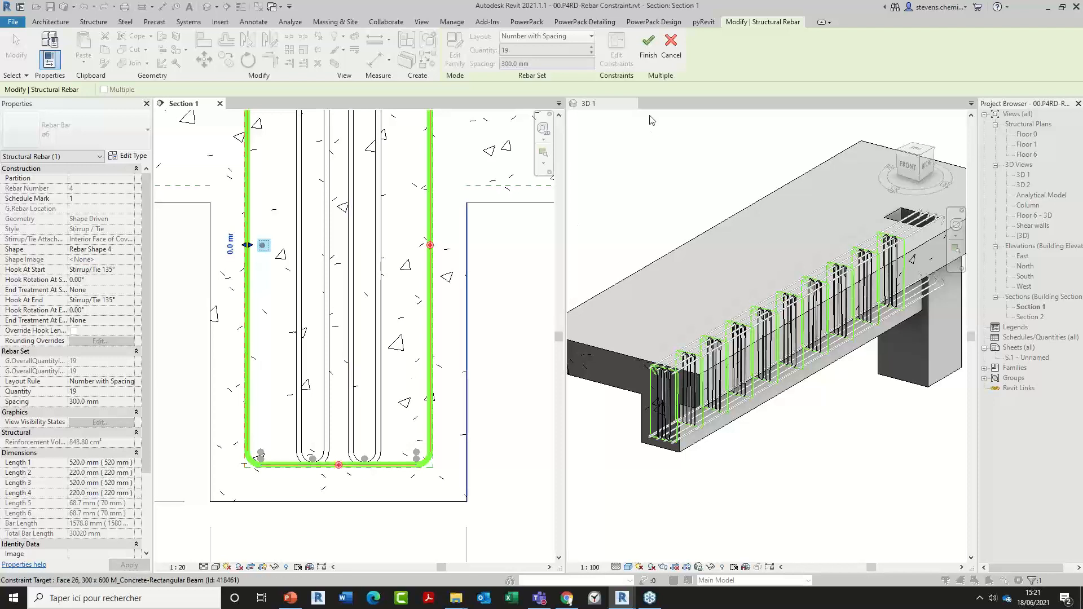
pyautogui.click(672, 50)
pyautogui.scroll(4, 279, 473)
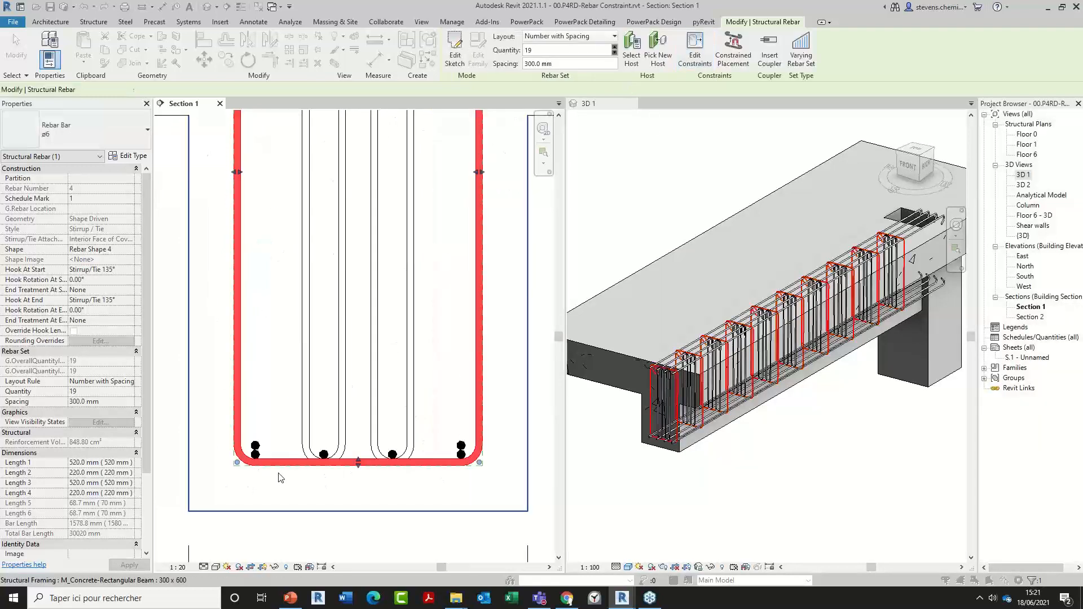
pyautogui.press('Escape')
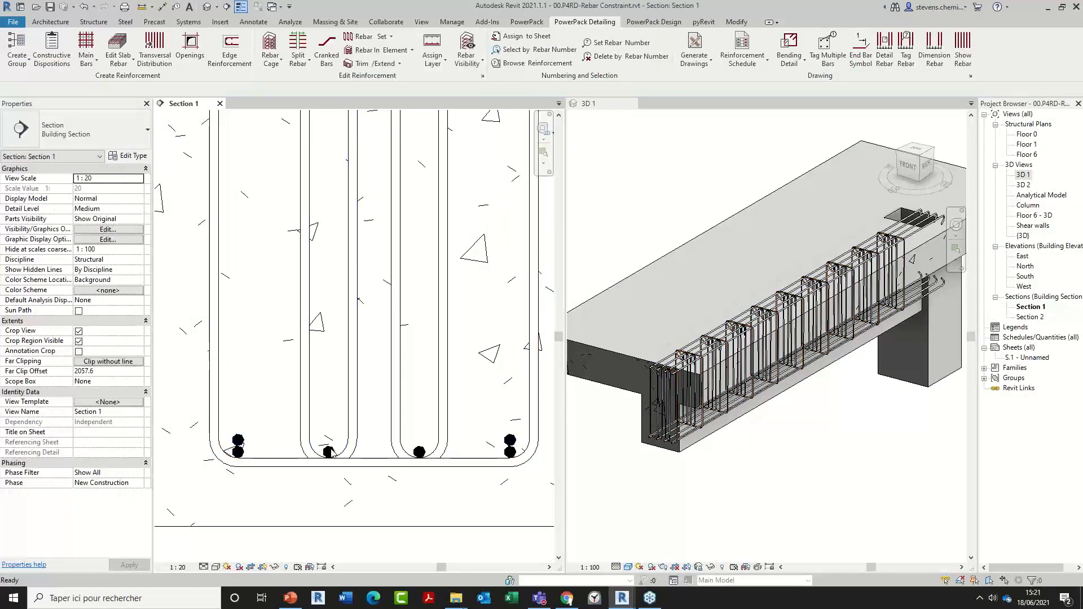
# - Examine the rebar constraints of the lowest four-bar longitudinal set in Section 1 and cancel without editing them
pyautogui.click(239, 456)
pyautogui.click(807, 54)
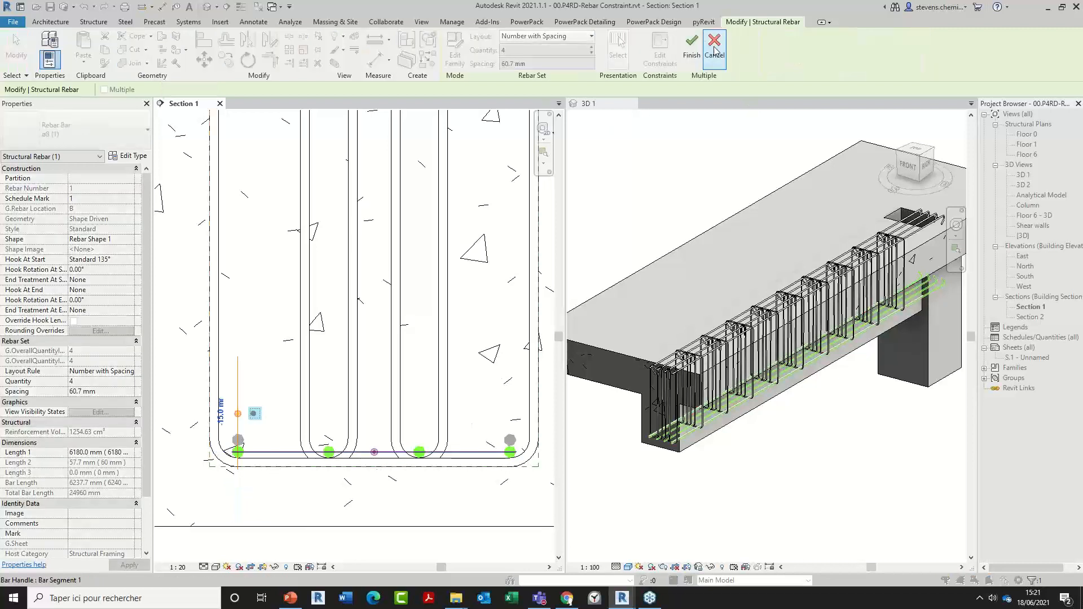
pyautogui.click(715, 51)
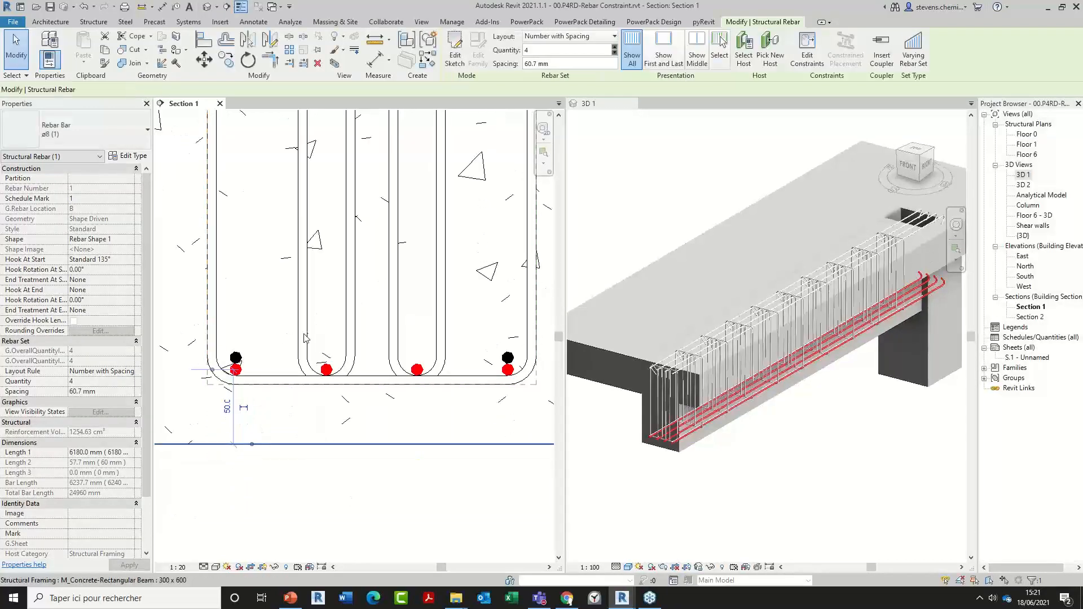
pyautogui.scroll(-2, 305, 337)
pyautogui.press('Escape')
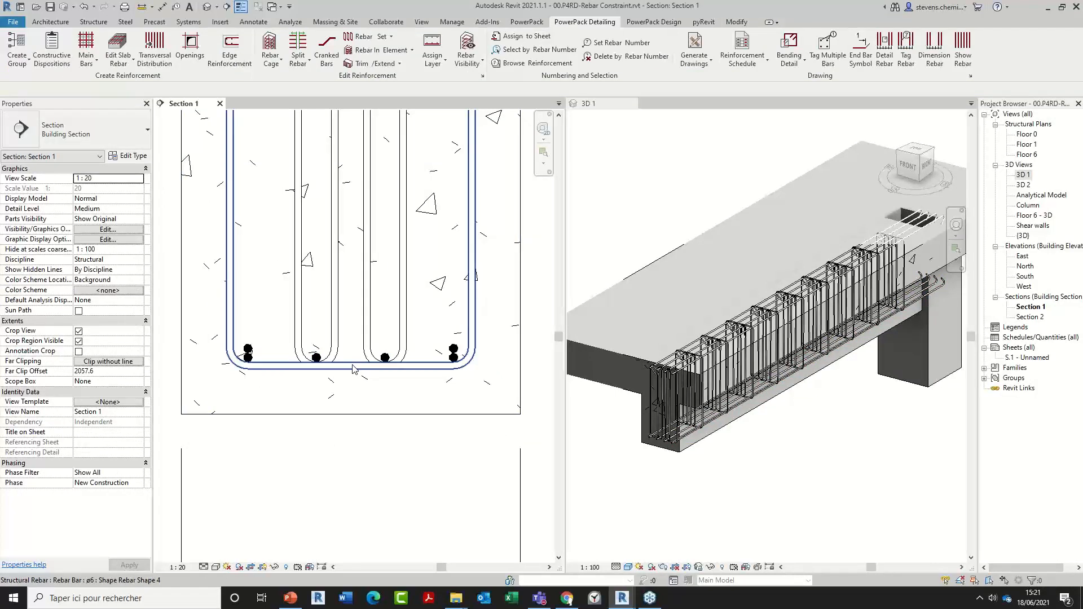
# - Try stretching the outer stirrup's bottom leg downward to a side length of about 542 mm and undo the change
pyautogui.click(354, 372)
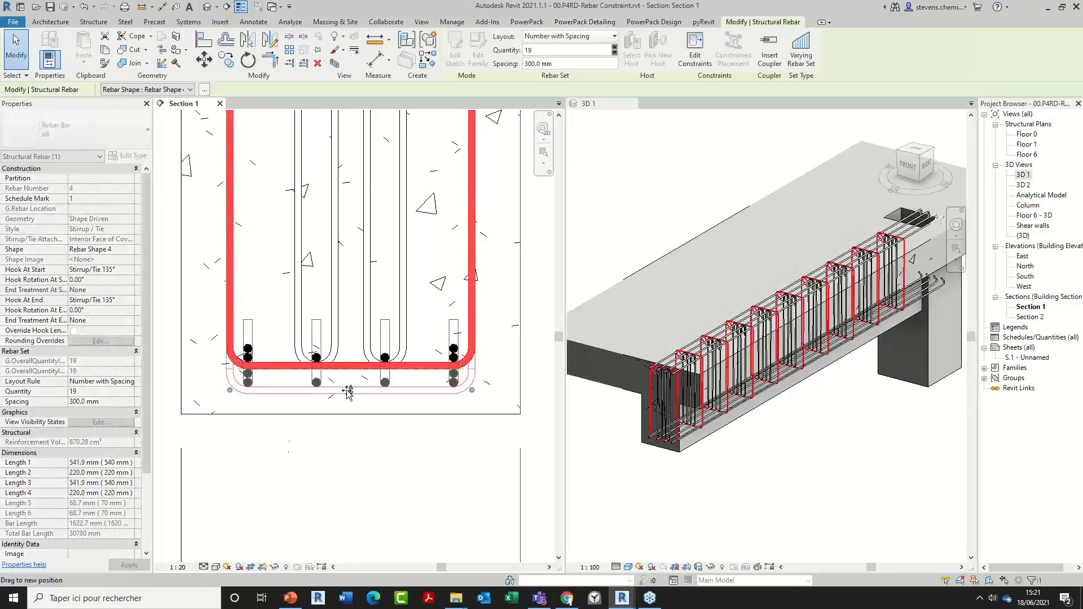
pyautogui.click(285, 457)
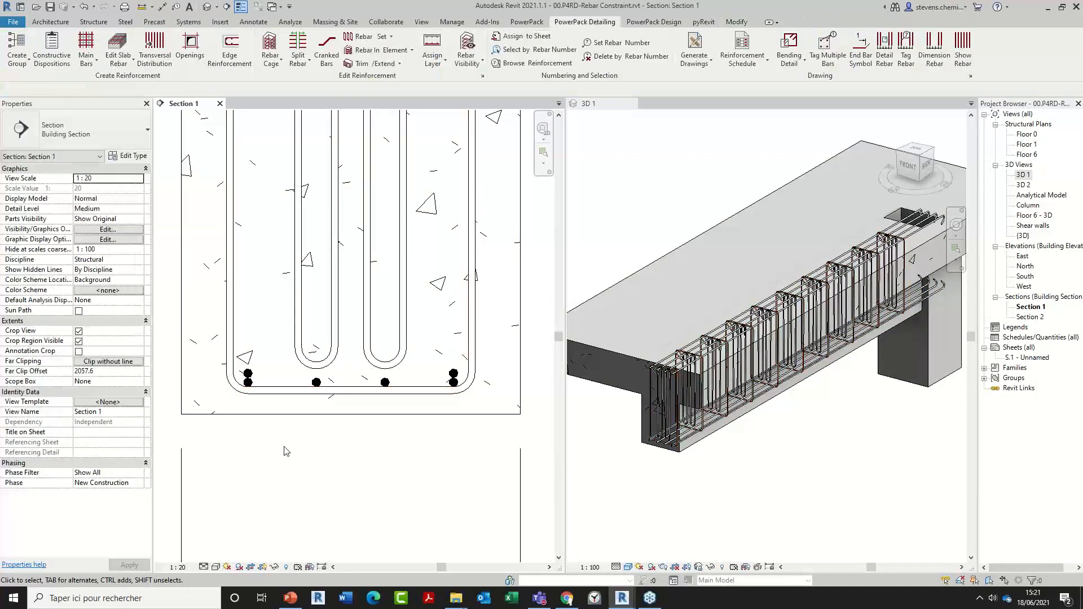
pyautogui.hotkey('ctrl', 'z')
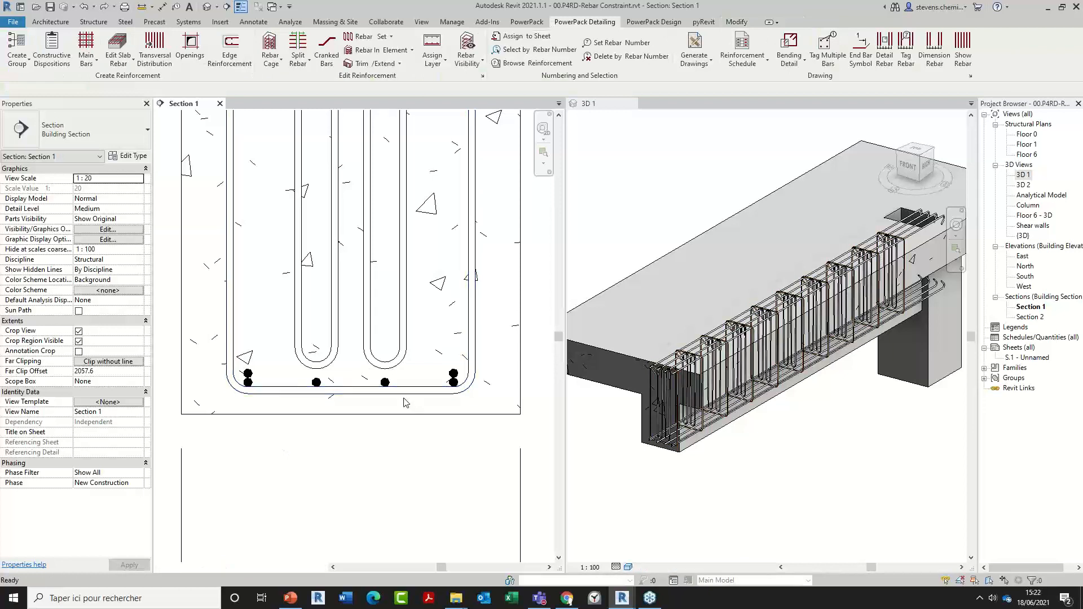
# - Change the reinforced beam in Section 1 to the M_Concrete-Rectangular Beam type 300 x 700
pyautogui.scroll(-2, 379, 428)
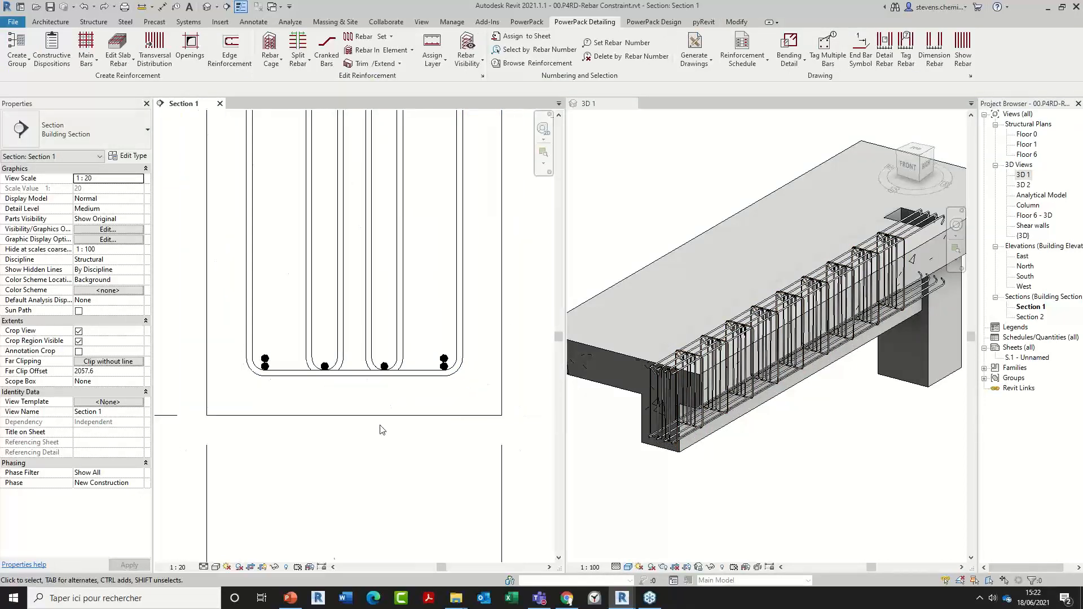
pyautogui.scroll(-1, 377, 431)
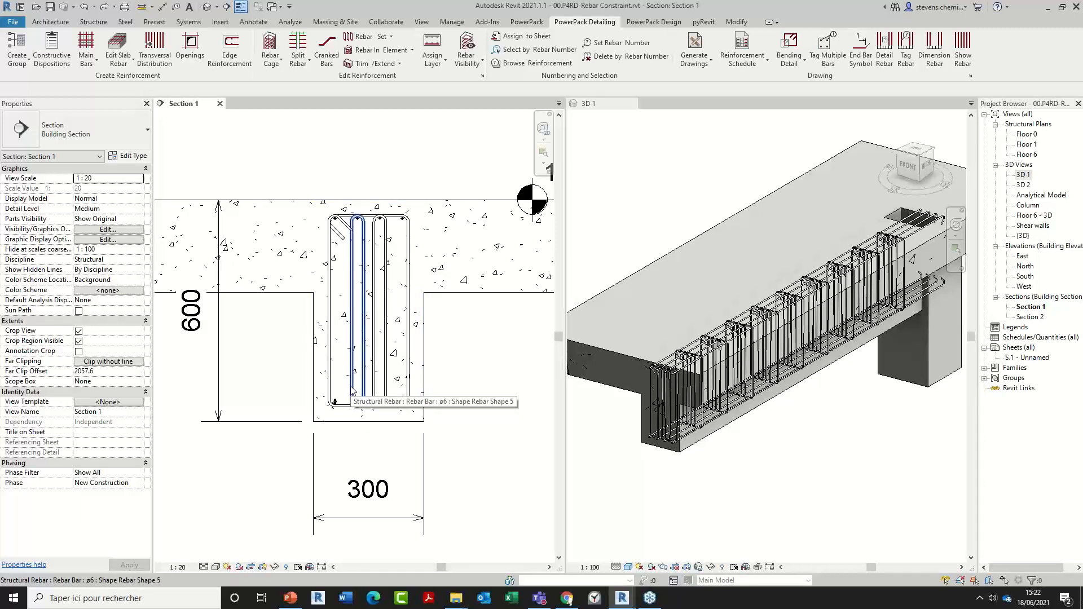
pyautogui.scroll(-2, 410, 321)
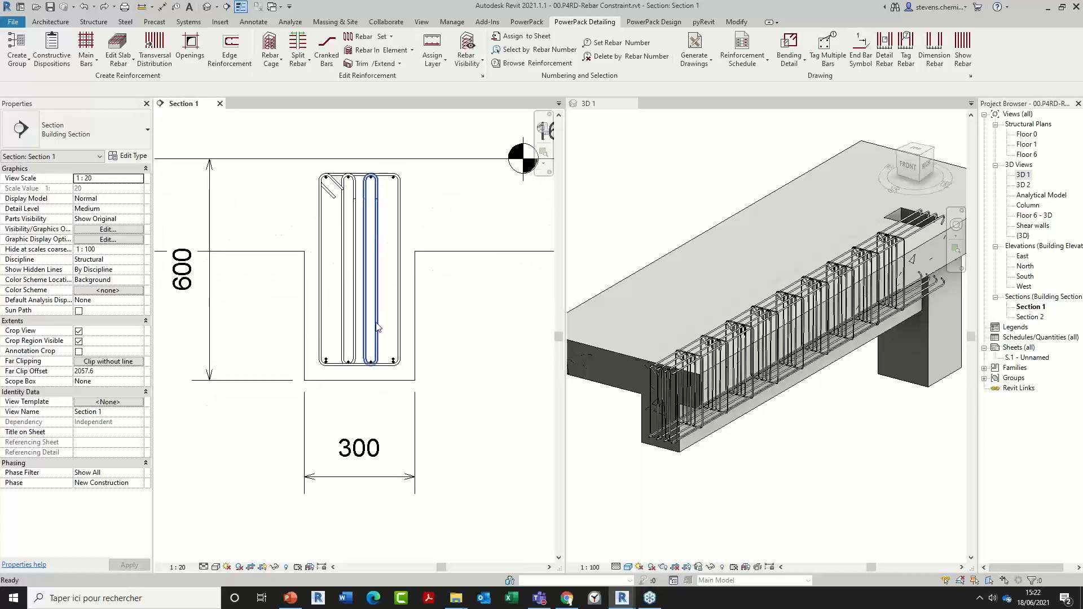
pyautogui.click(410, 322)
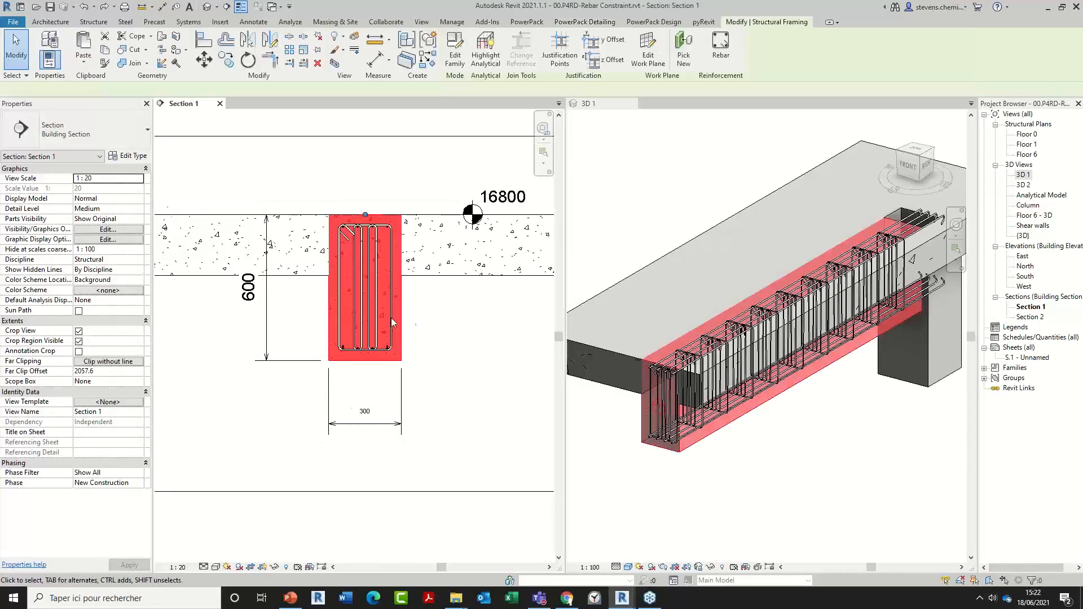
pyautogui.click(114, 134)
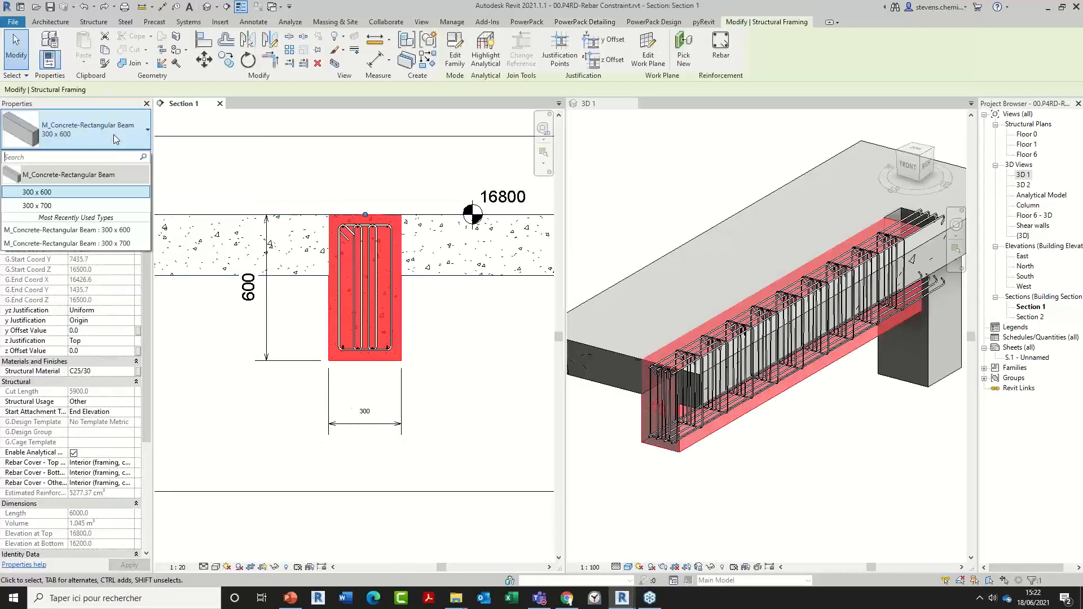
pyautogui.click(79, 205)
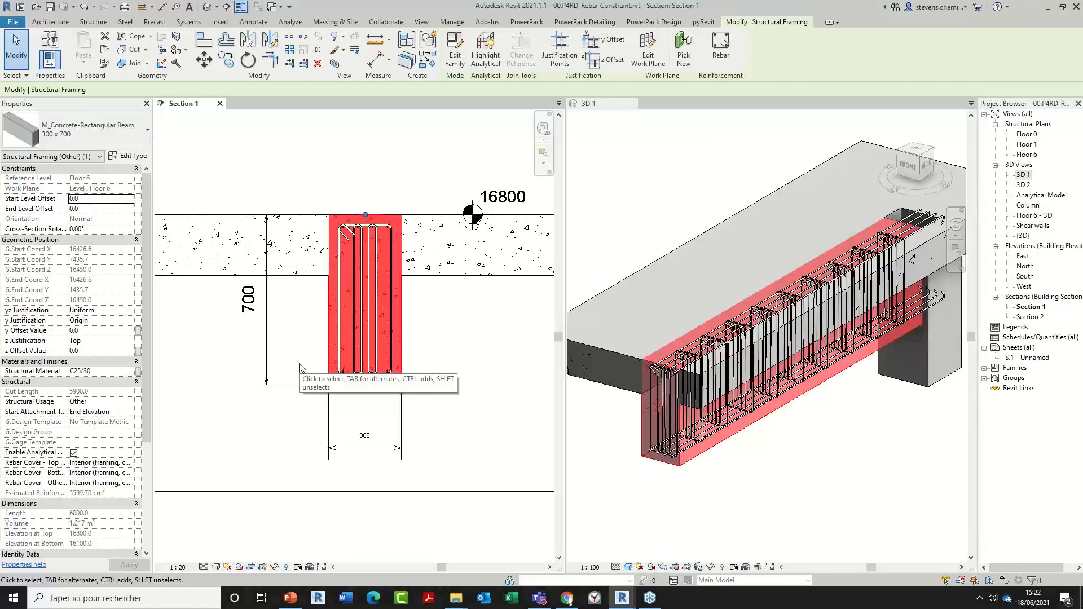
pyautogui.scroll(5, 332, 374)
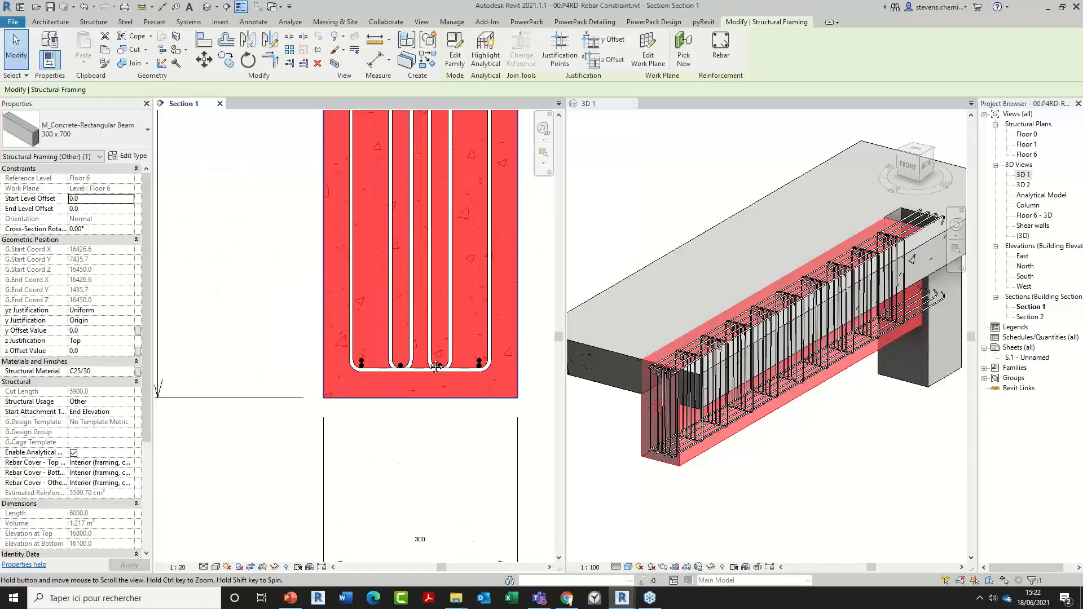
pyautogui.scroll(-1, 435, 367)
pyautogui.moveTo(435, 367); pyautogui.dragTo(370, 486, button='middle')
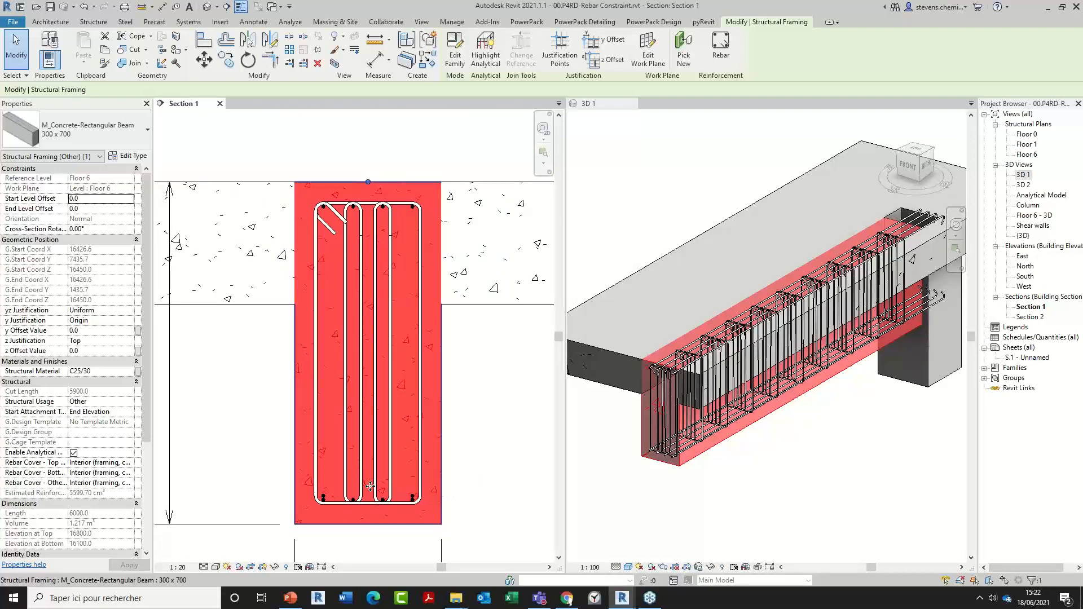
pyautogui.press('Escape')
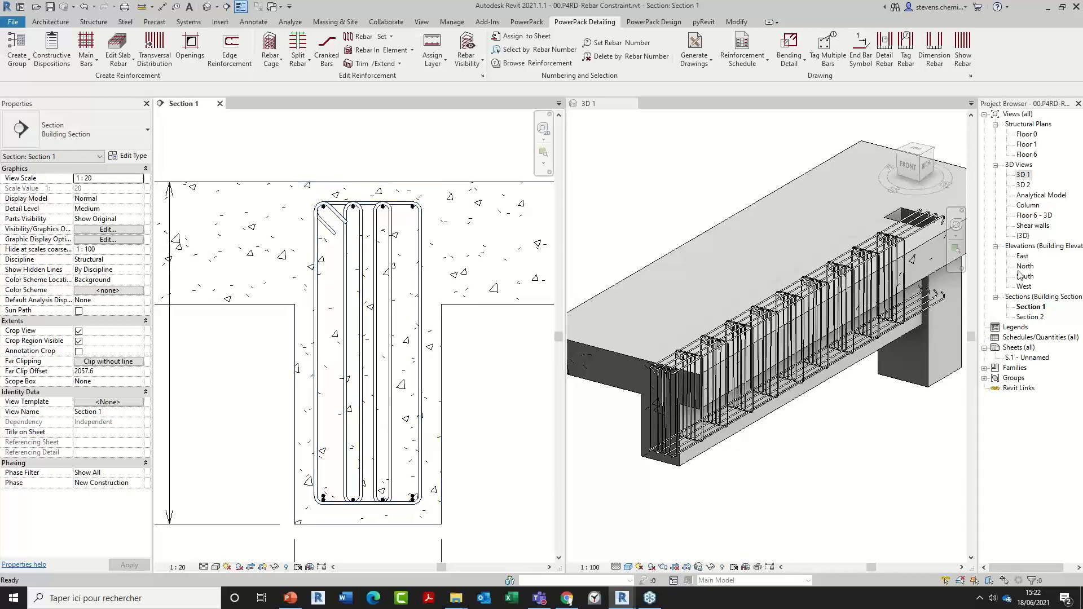
# - Replace the Section 1 and 3D 1 views with Section 2 and 3D 2 side by side, with Section 2 active
pyautogui.doubleClick(1023, 185)
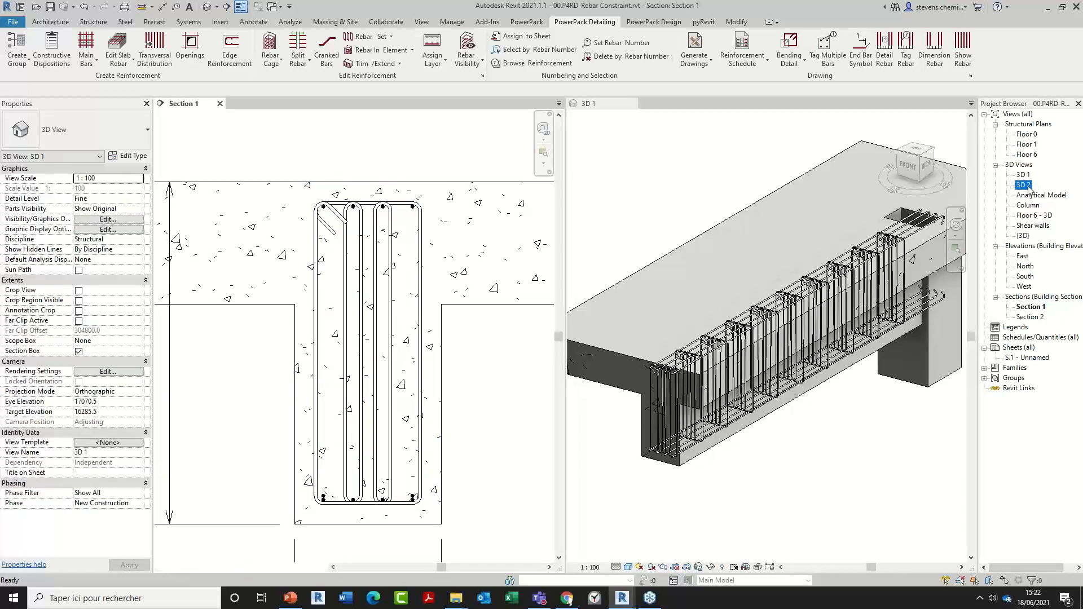
pyautogui.click(219, 103)
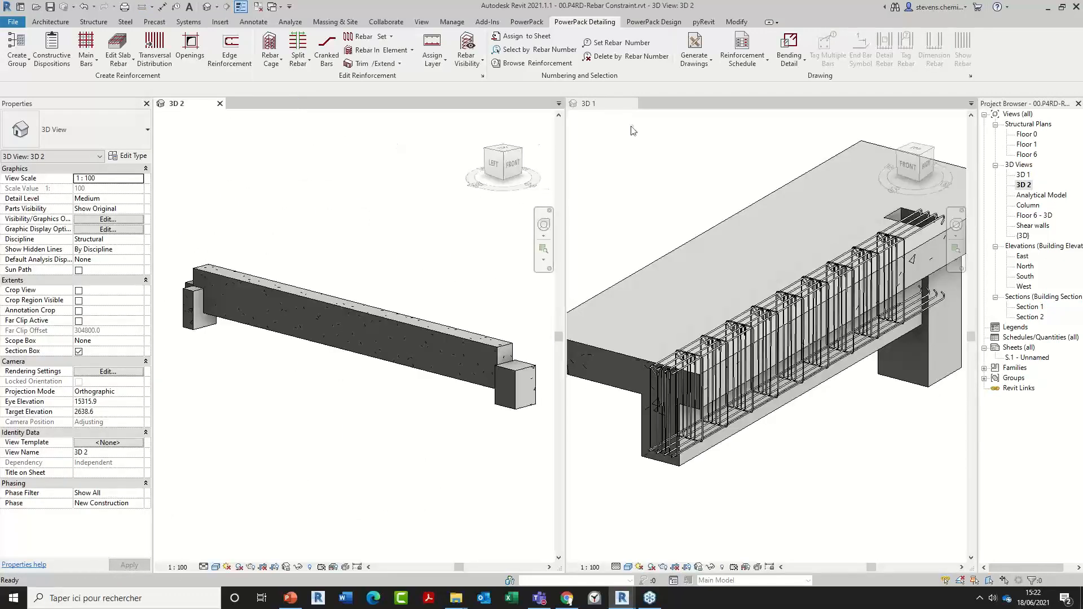
pyautogui.click(630, 104)
pyautogui.doubleClick(1022, 317)
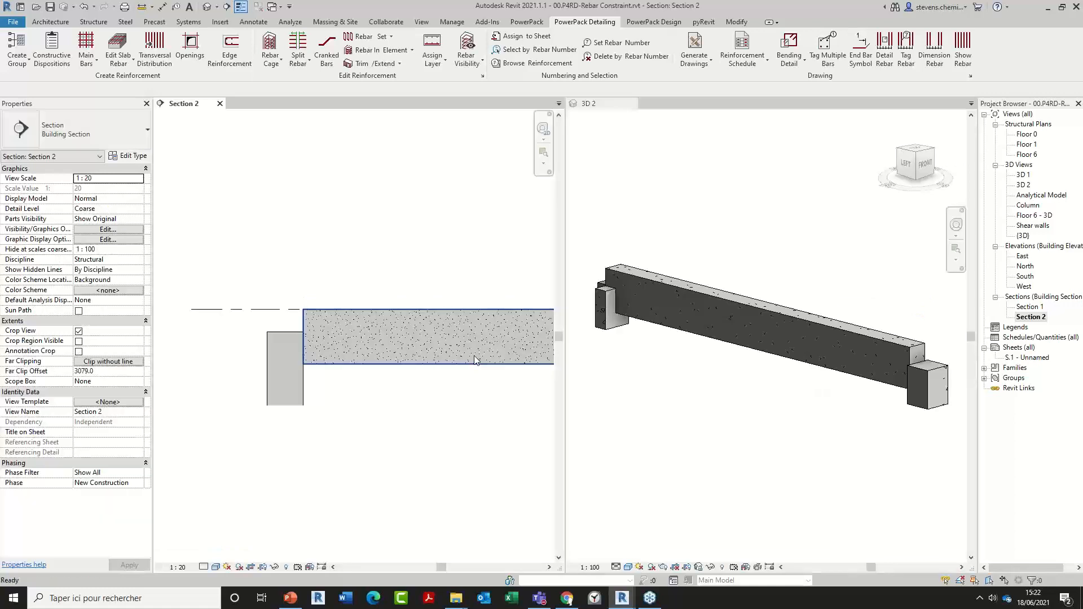
pyautogui.click(699, 407)
pyautogui.click(323, 368)
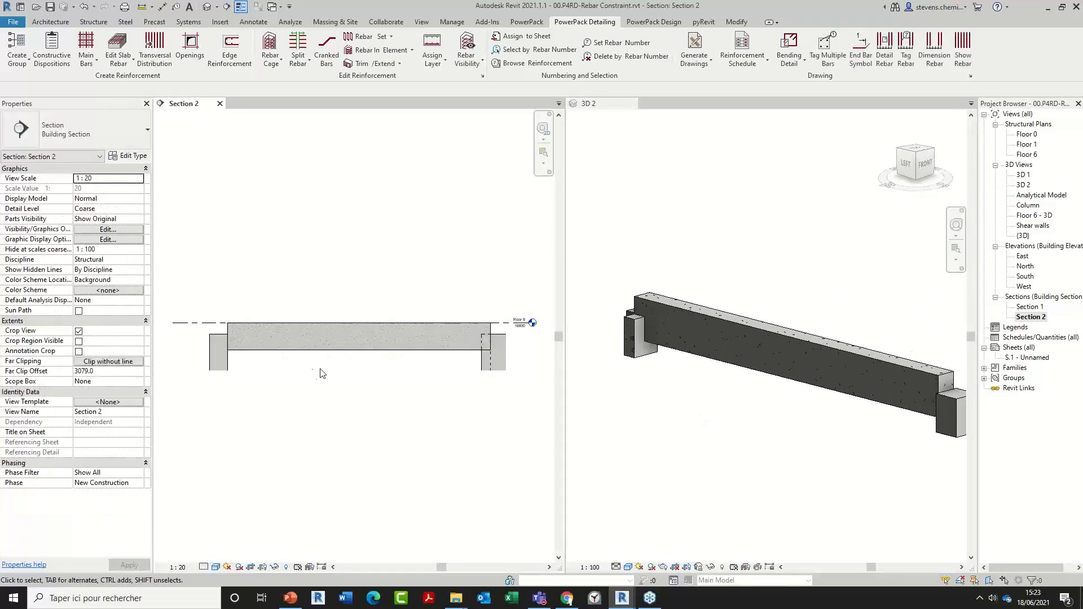
# - Add a transversal distribution of ø6 Rebar Shape 4 stirrups to the Section 2 beam, defined by Spacing and length (Maximum Spacing), 100/235/100 mm
pyautogui.click(154, 48)
pyautogui.click(375, 335)
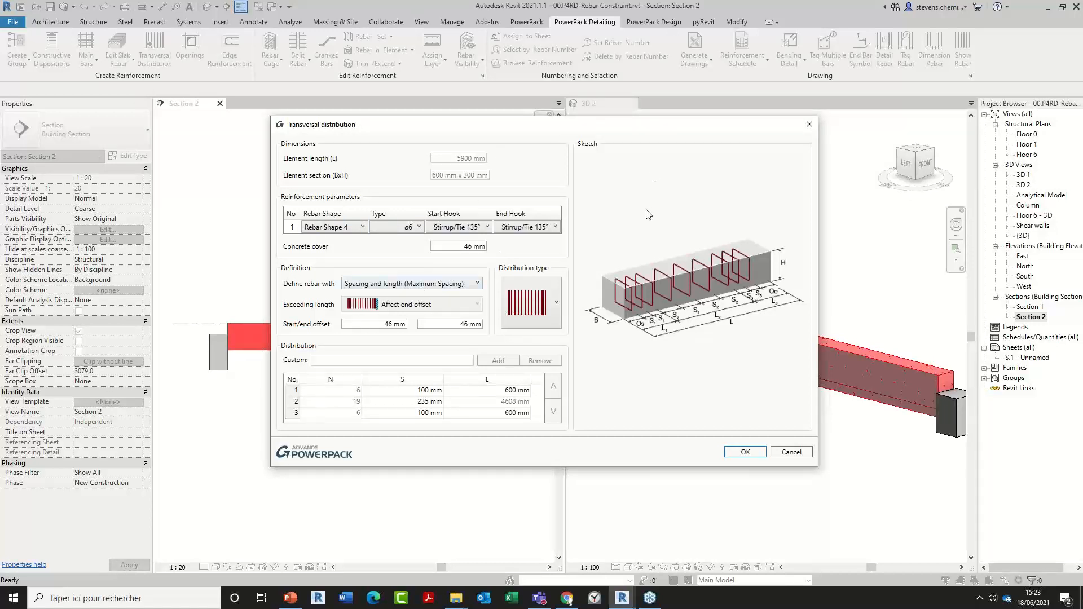
pyautogui.click(452, 288)
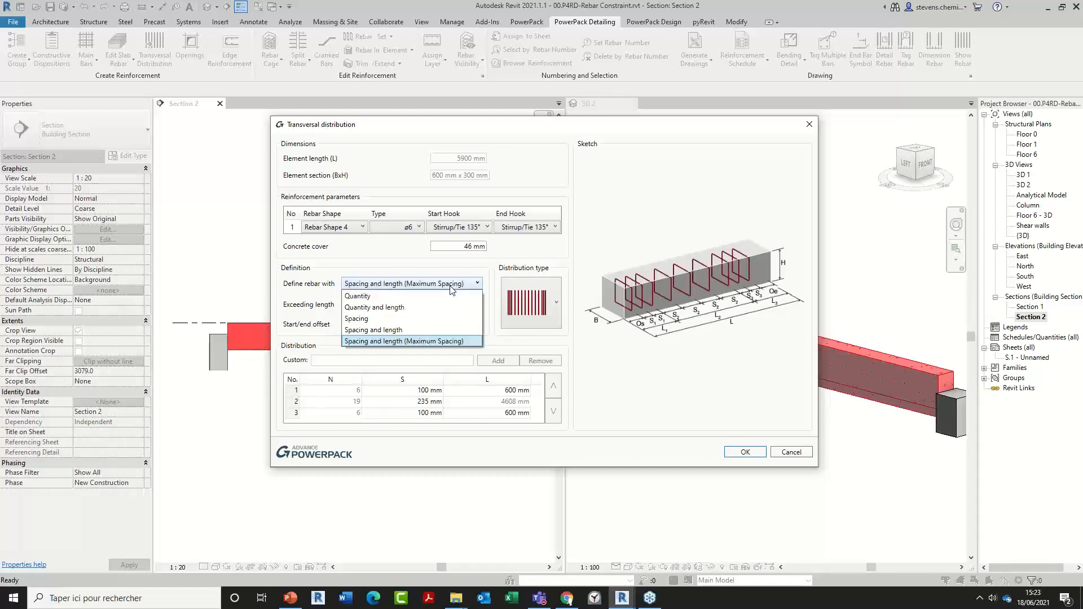
pyautogui.click(452, 289)
pyautogui.click(452, 289)
pyautogui.click(377, 342)
pyautogui.click(752, 452)
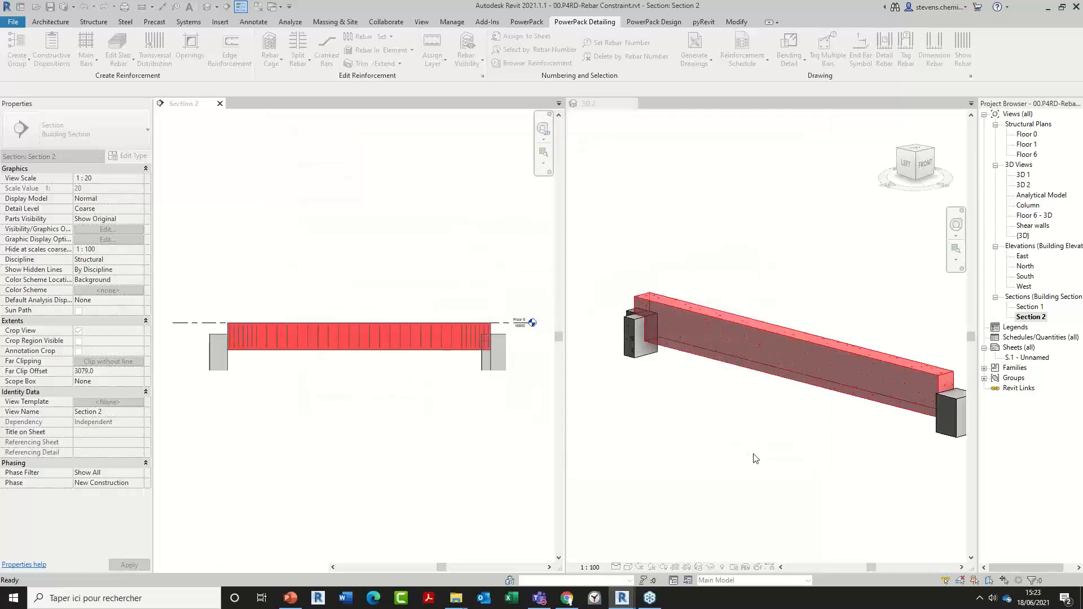
# - Examine the stirrup spacing along the beam's full length in Section 2
pyautogui.scroll(2, 217, 350)
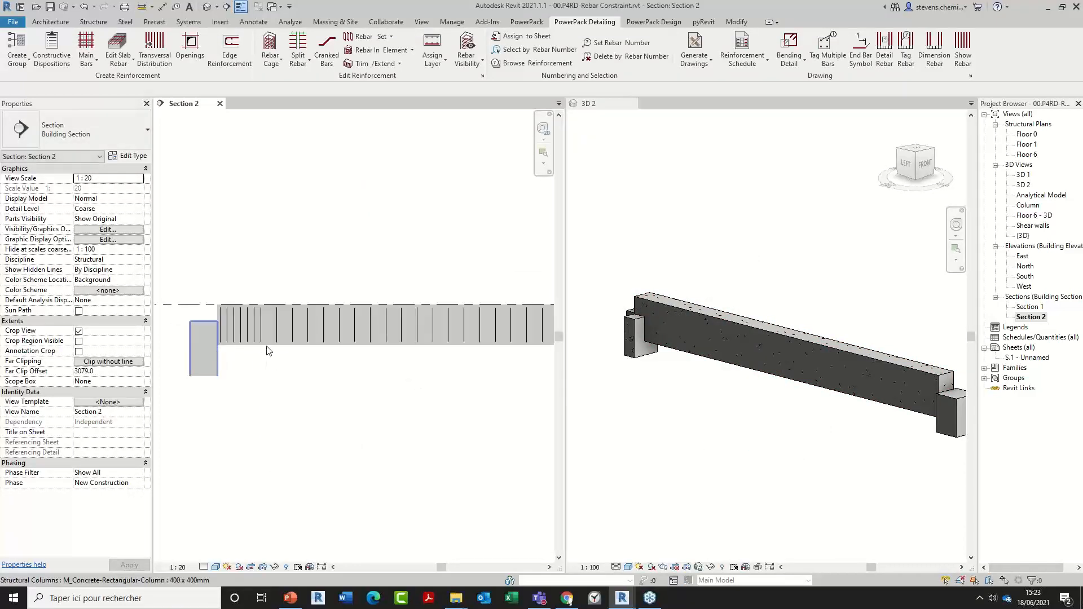
pyautogui.scroll(3, 267, 350)
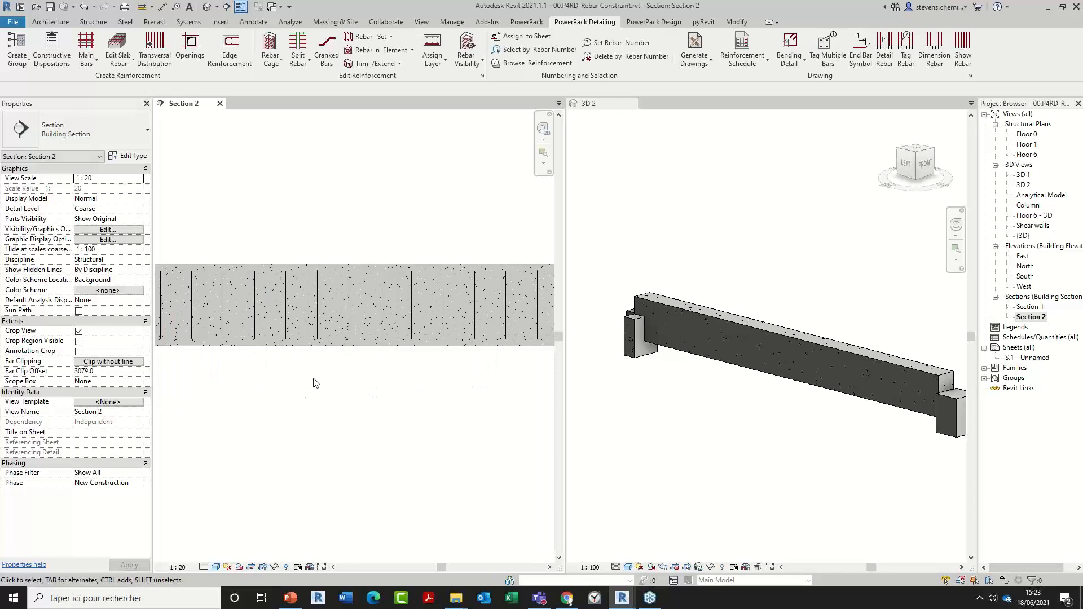
pyautogui.scroll(-2, 314, 380)
pyautogui.moveTo(484, 394); pyautogui.dragTo(542, 403, button='middle')
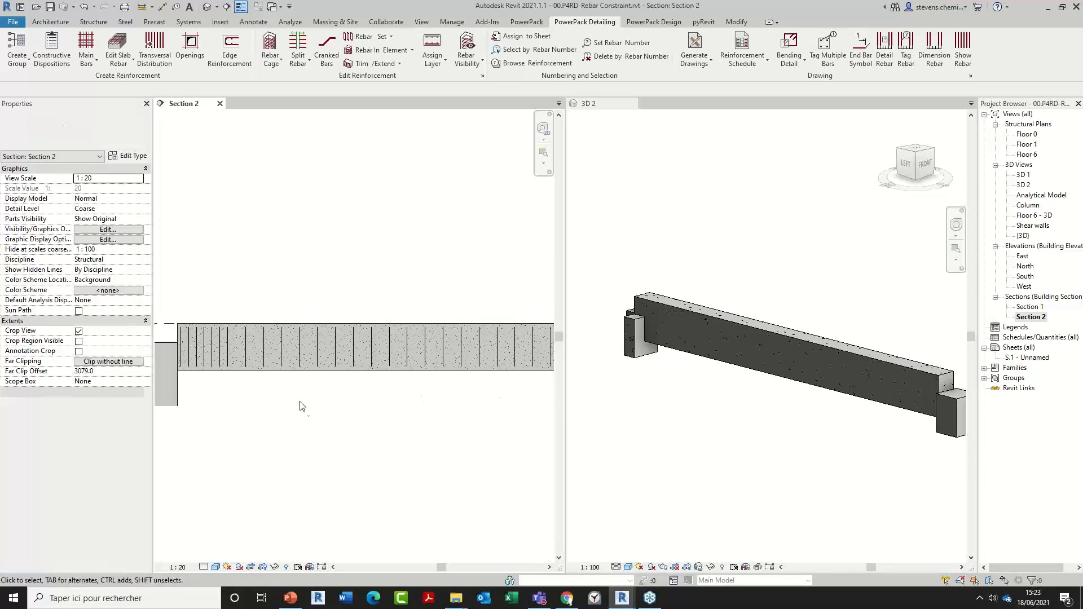
pyautogui.moveTo(397, 408); pyautogui.dragTo(311, 402, button='middle')
pyautogui.scroll(-2, 261, 405)
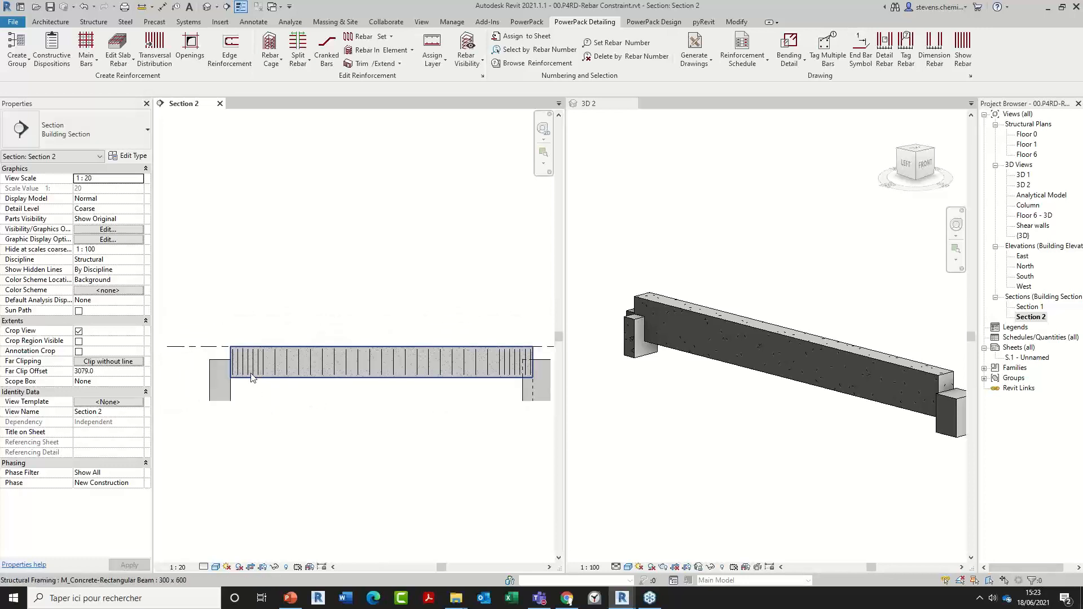
# - Examine the layout rule, quantity and spacing of the stirrup set at the column end of the Section 2 beam
pyautogui.click(252, 373)
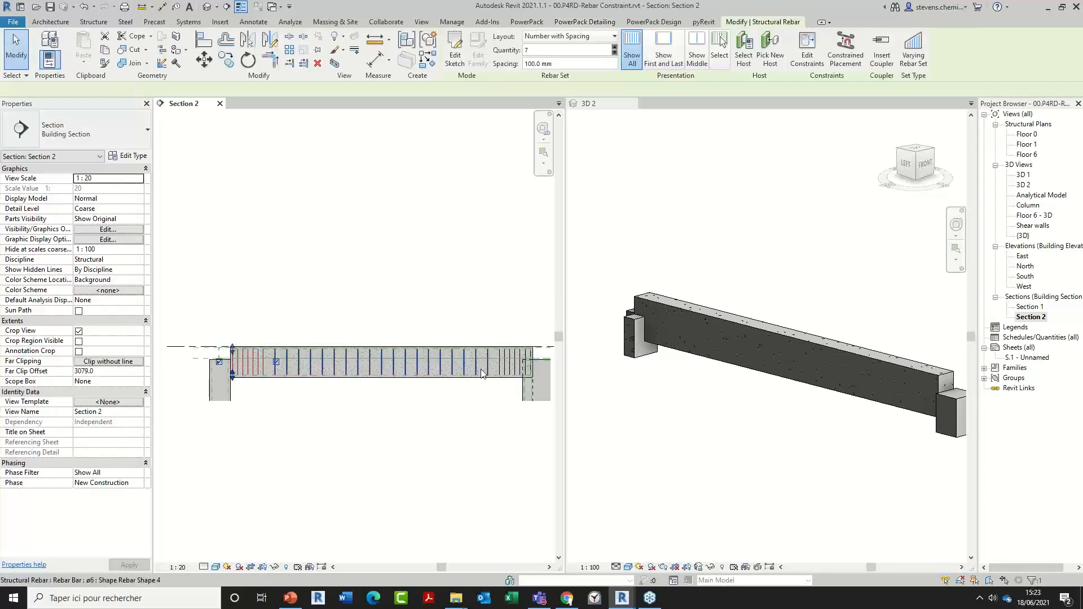
pyautogui.press('Escape')
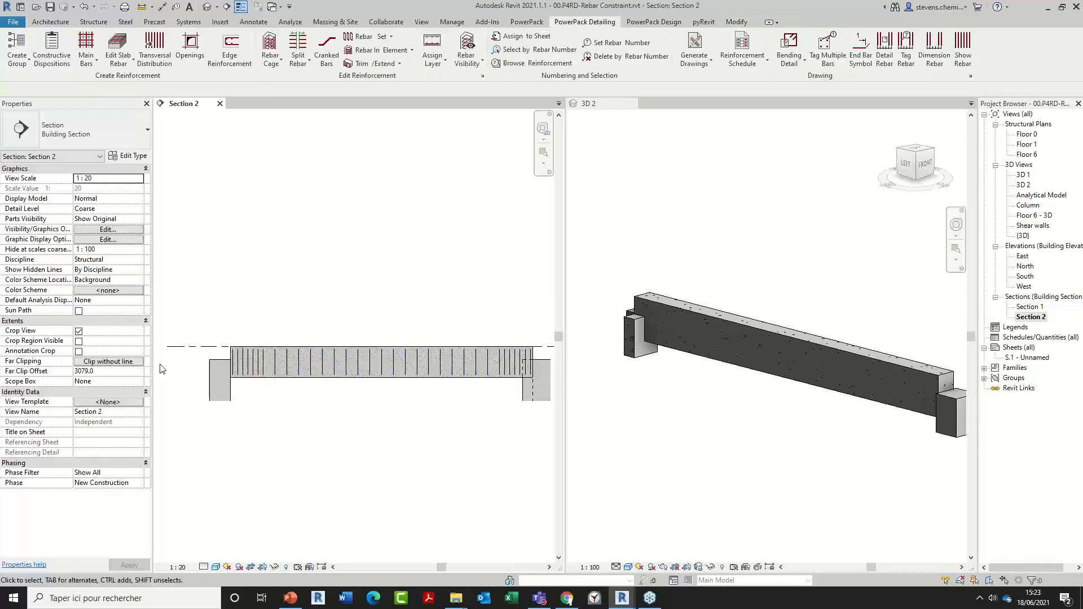
pyautogui.scroll(4, 293, 377)
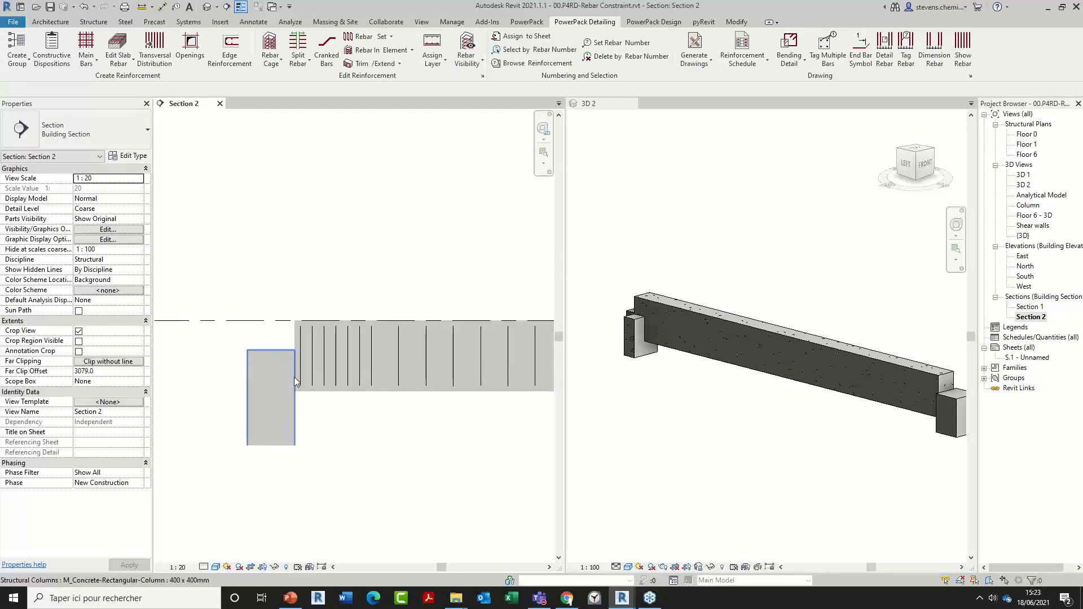
pyautogui.click(340, 348)
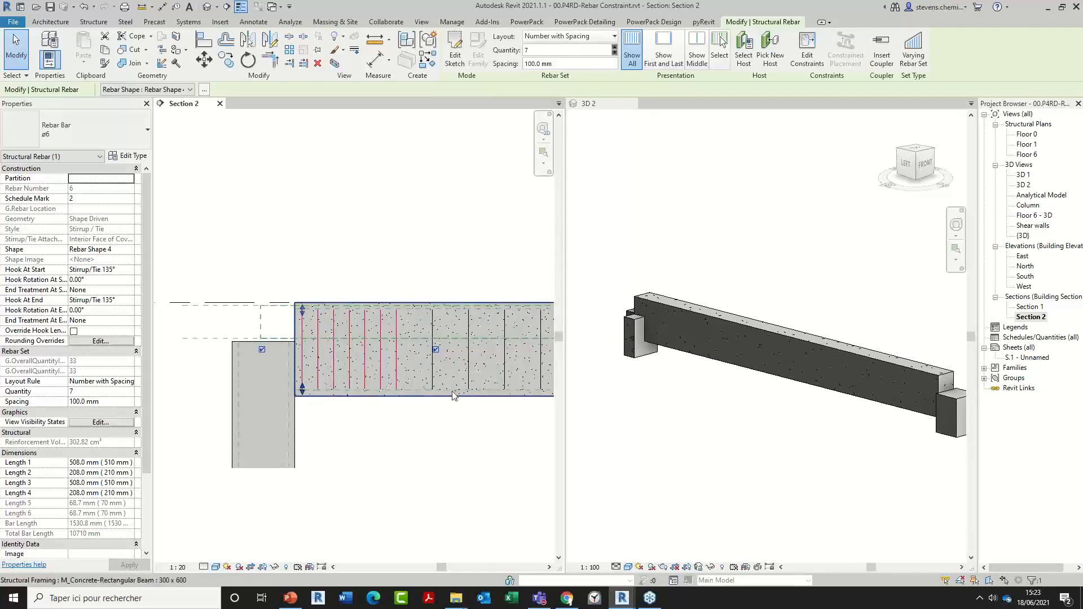
pyautogui.moveTo(453, 391); pyautogui.dragTo(313, 392, button='middle')
pyautogui.press('Escape')
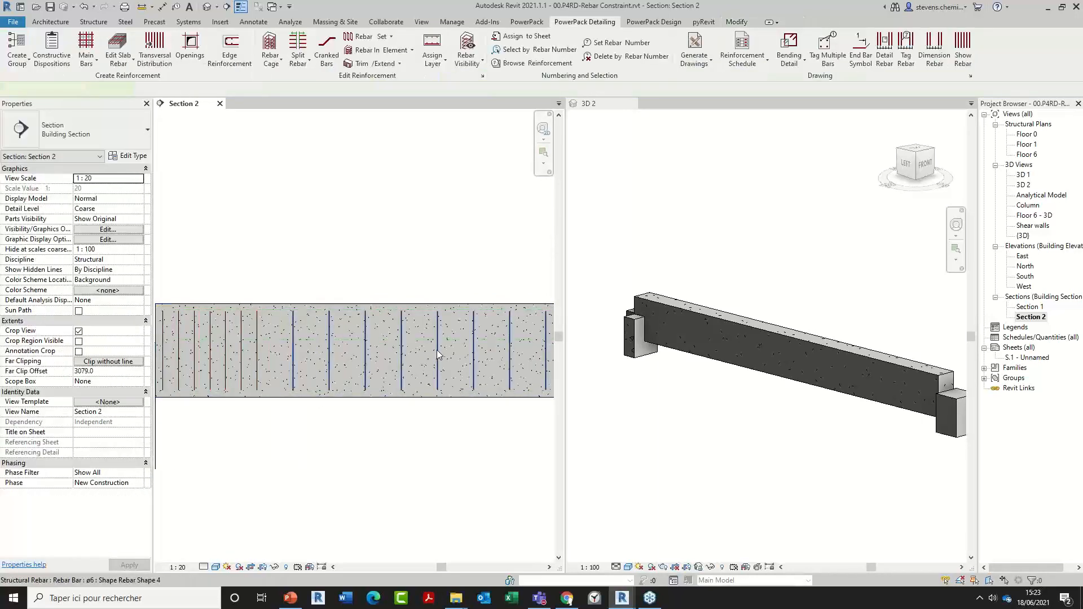
# - Compare the layout rules and spacing of the beam's middle stirrup set and the adjoining end set in Section 2
pyautogui.click(436, 350)
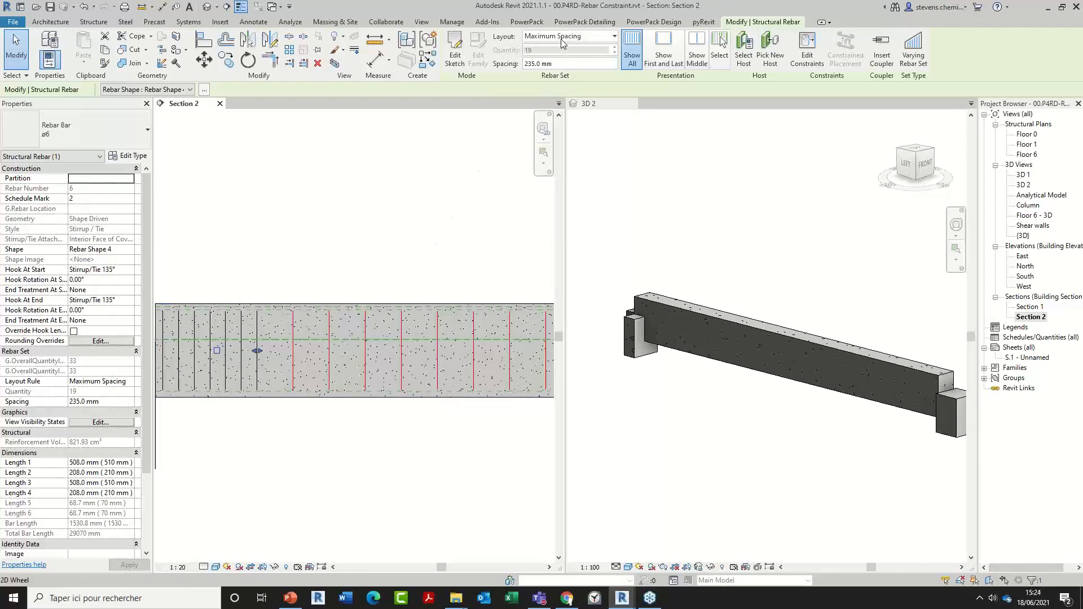
pyautogui.press('Escape')
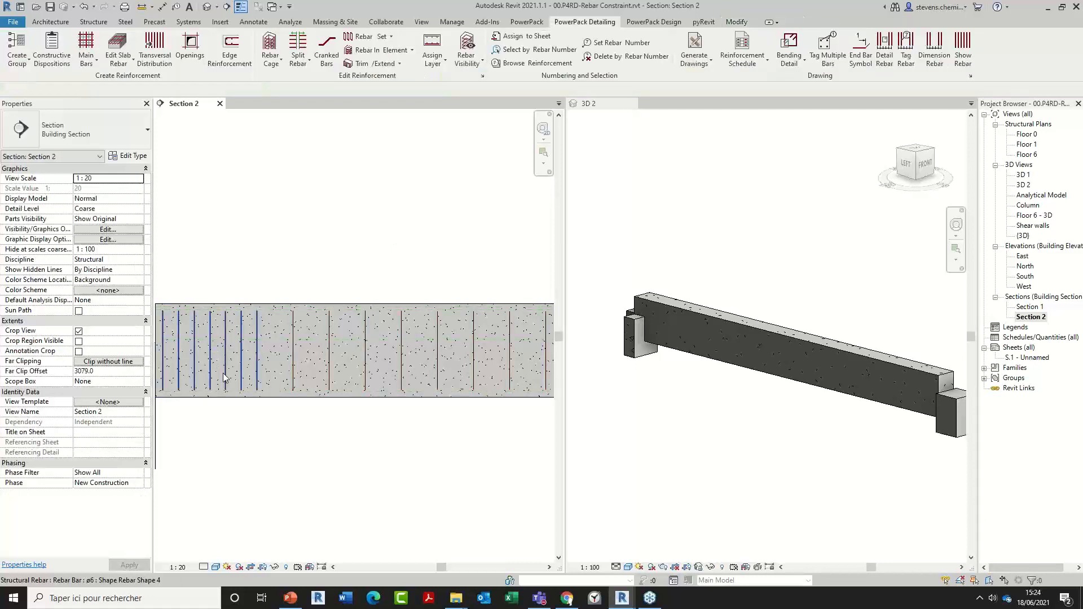
pyautogui.click(222, 373)
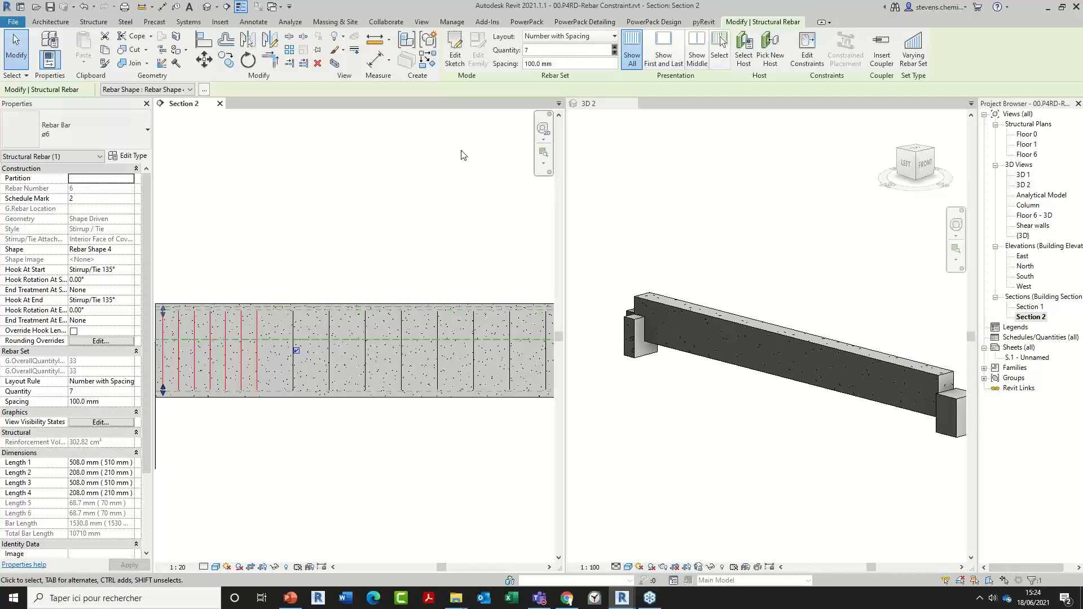
pyautogui.press('Escape')
pyautogui.click(401, 345)
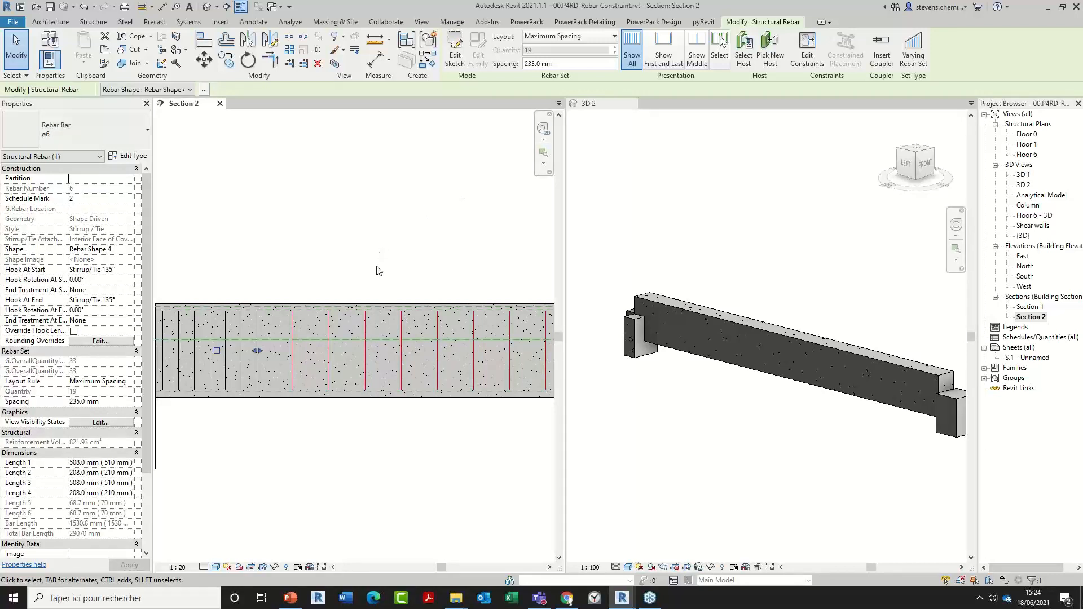
pyautogui.scroll(-3, 377, 271)
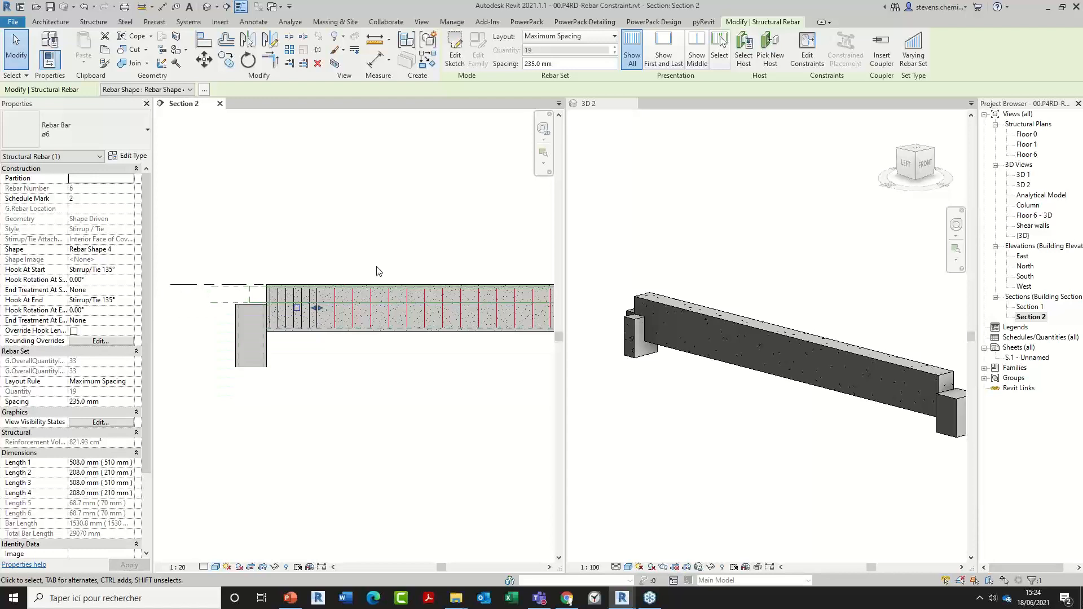
pyautogui.scroll(-3, 376, 278)
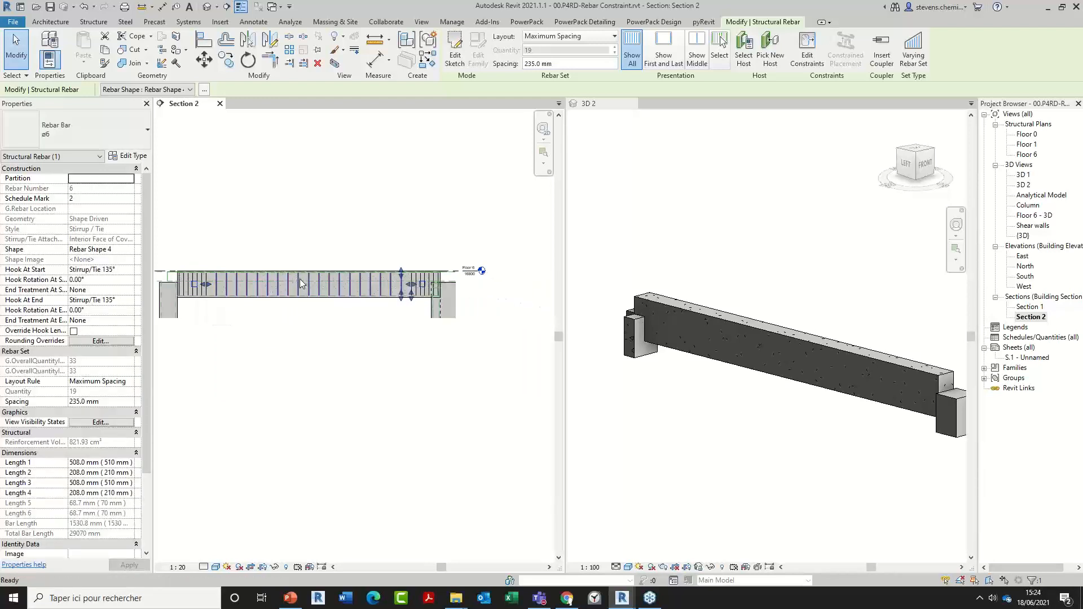
pyautogui.press('Escape')
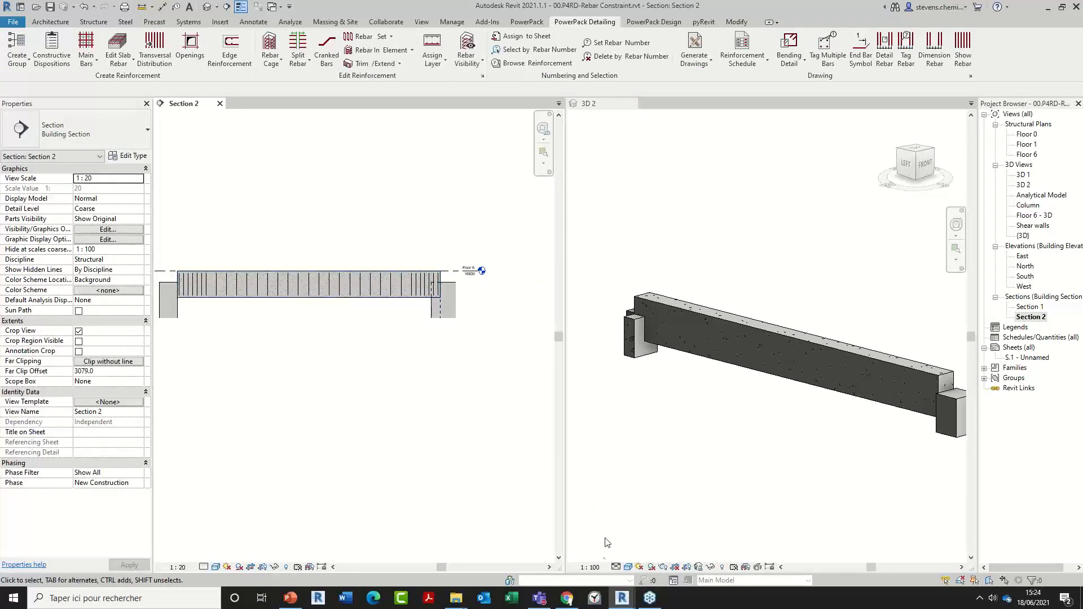
# - Switch to the 03.P4RD-Partition model and orbit its 01. MF RDC reinforcement view to face the opposite side of the building
pyautogui.moveTo(621, 599)
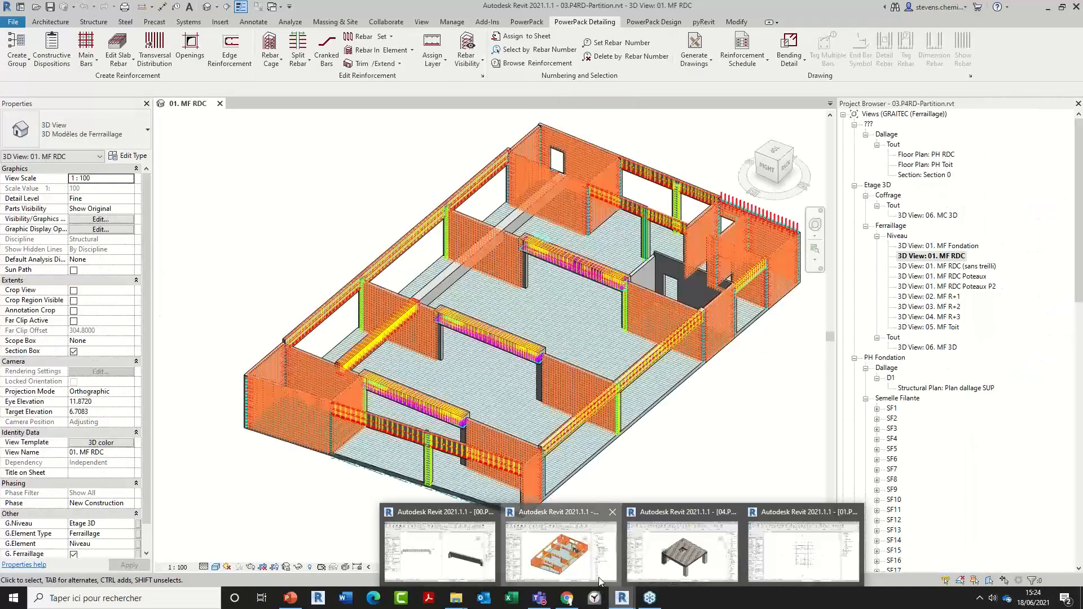
pyautogui.click(600, 581)
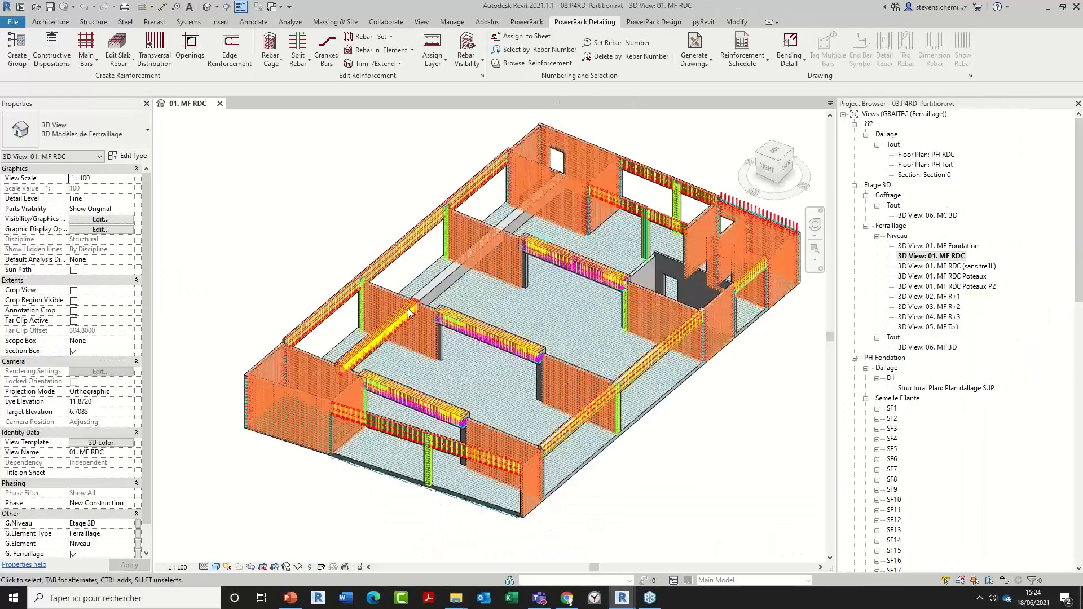
pyautogui.keyDown('shift'); pyautogui.moveTo(541, 277); pyautogui.dragTo(561, 311, button='middle'); pyautogui.keyUp('shift')
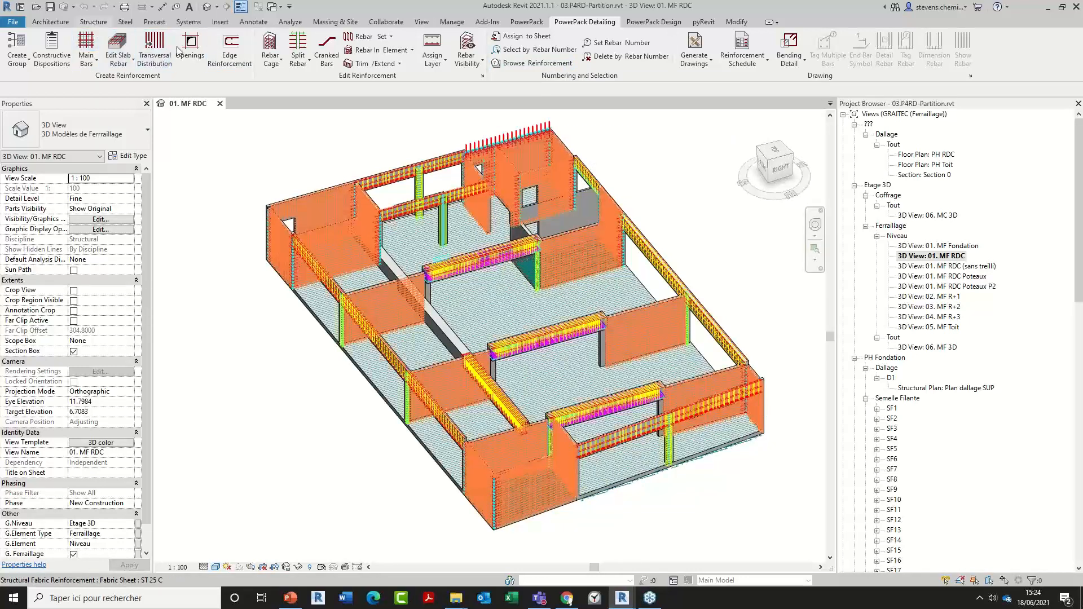
pyautogui.moveTo(601, 232); pyautogui.dragTo(606, 148, button='middle')
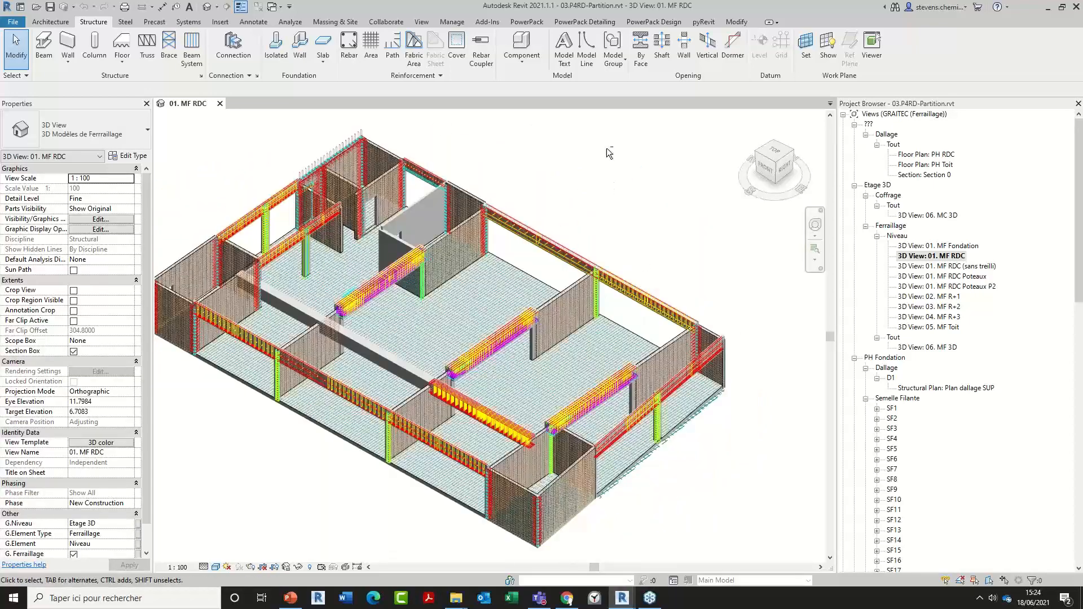
# - Review the partitions and their rebar and fabric number ranges in the Reinforcement Numbers settings, leaving them unedited
pyautogui.click(405, 76)
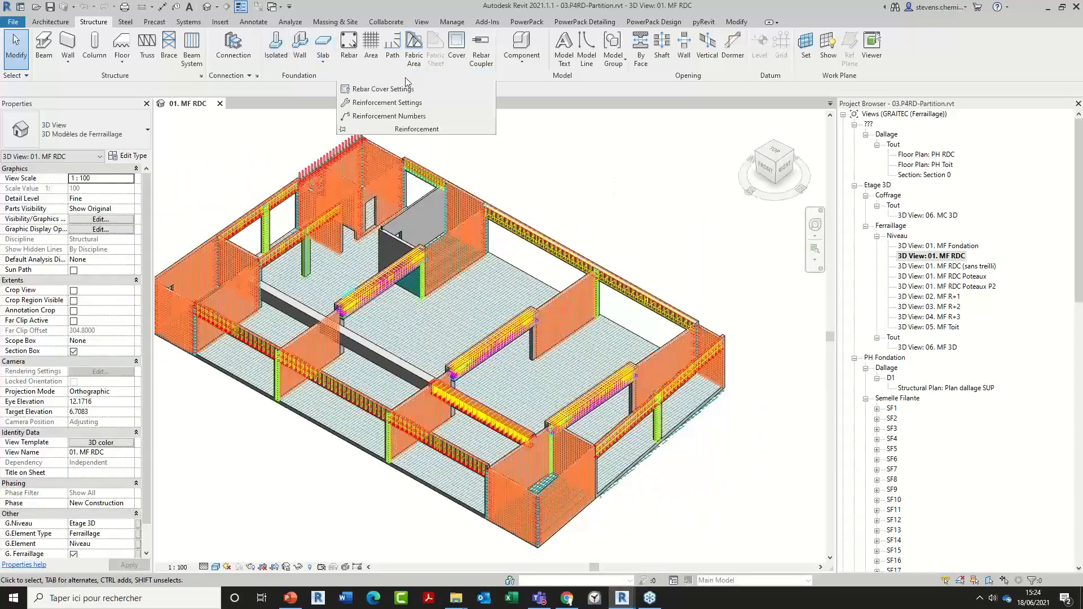
pyautogui.click(406, 116)
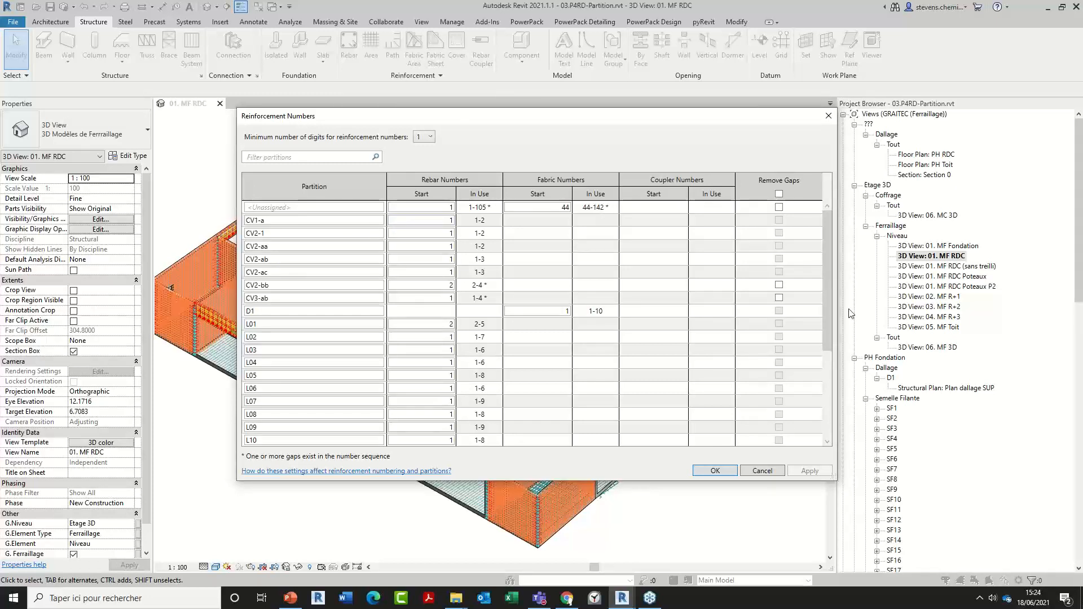
pyautogui.moveTo(831, 232); pyautogui.dragTo(812, 385)
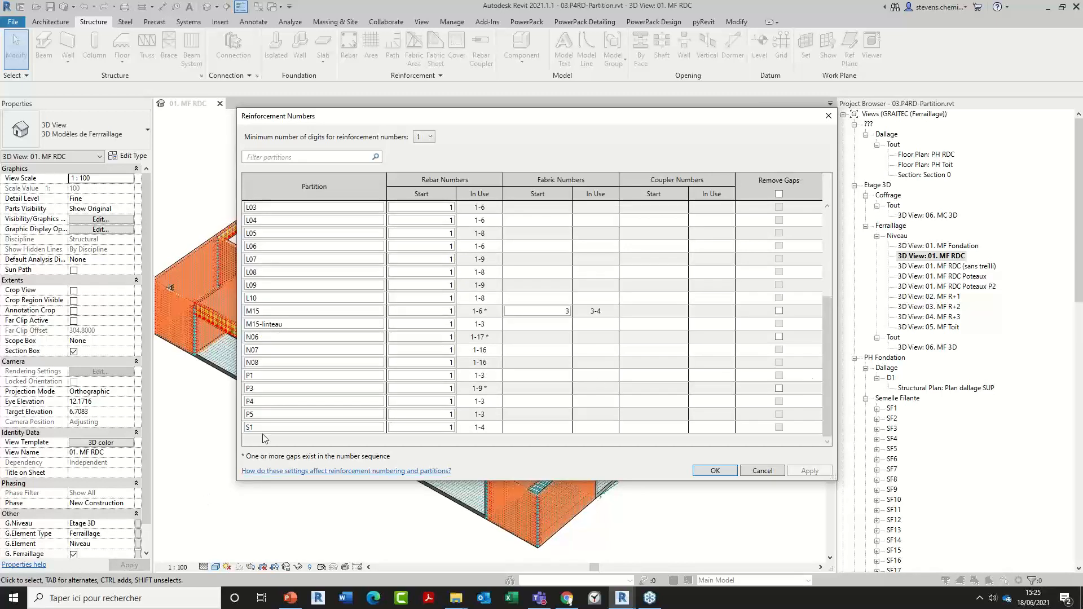
pyautogui.scroll(4, 275, 356)
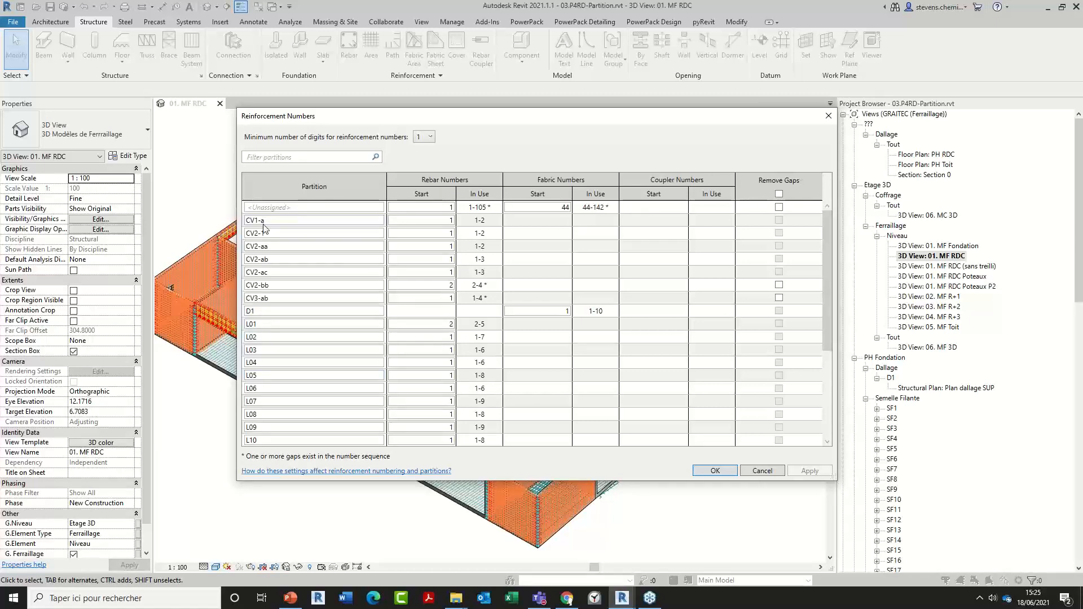
pyautogui.press('Escape')
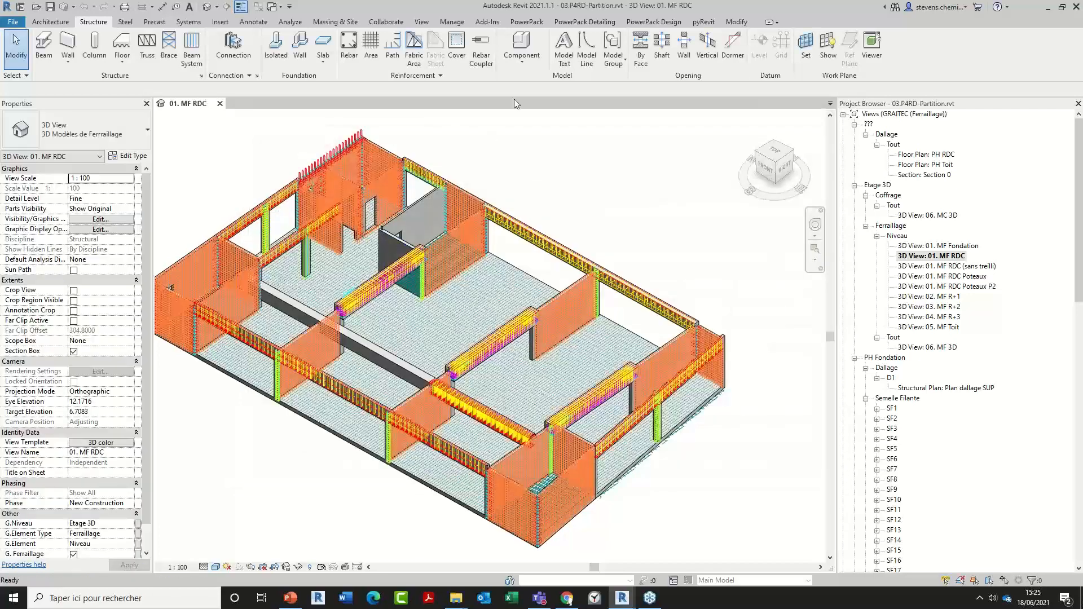
# - Start the PowerPack Reinforcement Browser and filter the model's reinforcement by partition L02
pyautogui.click(586, 22)
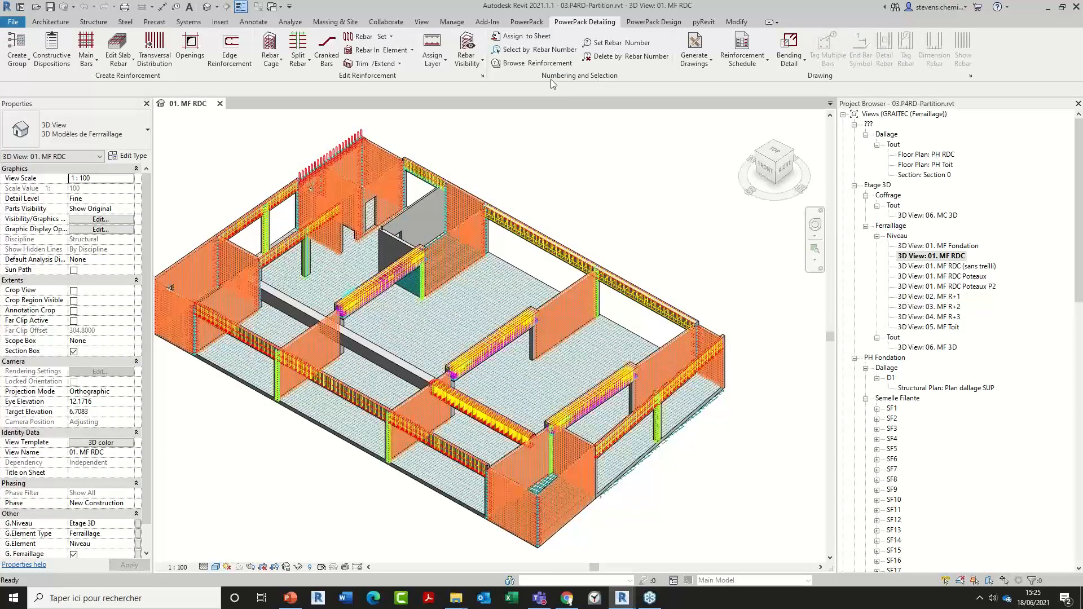
pyautogui.click(520, 66)
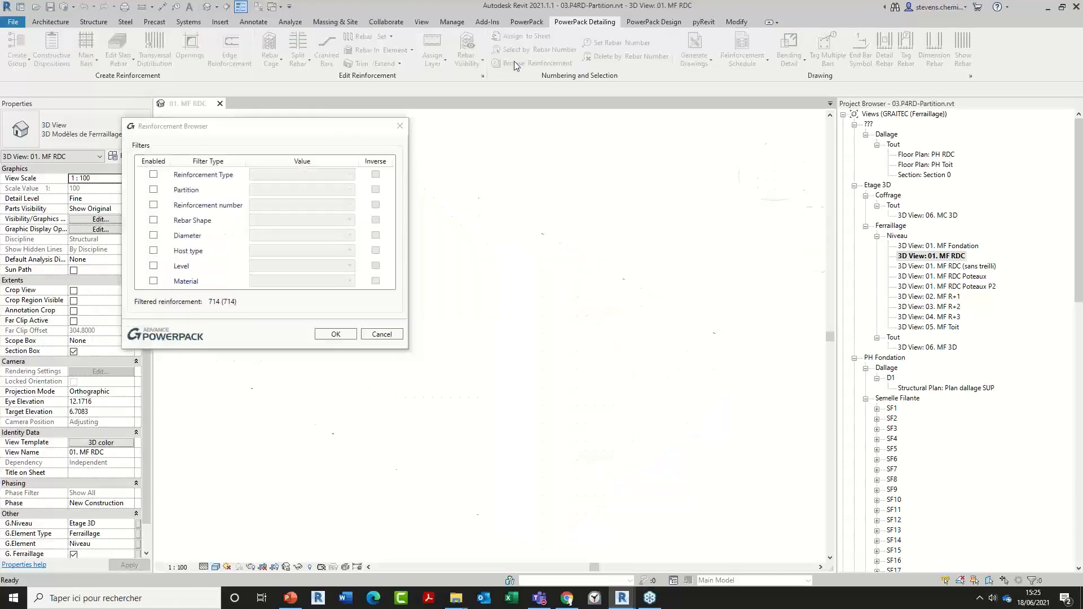
pyautogui.moveTo(325, 131); pyautogui.dragTo(214, 132)
pyautogui.click(43, 191)
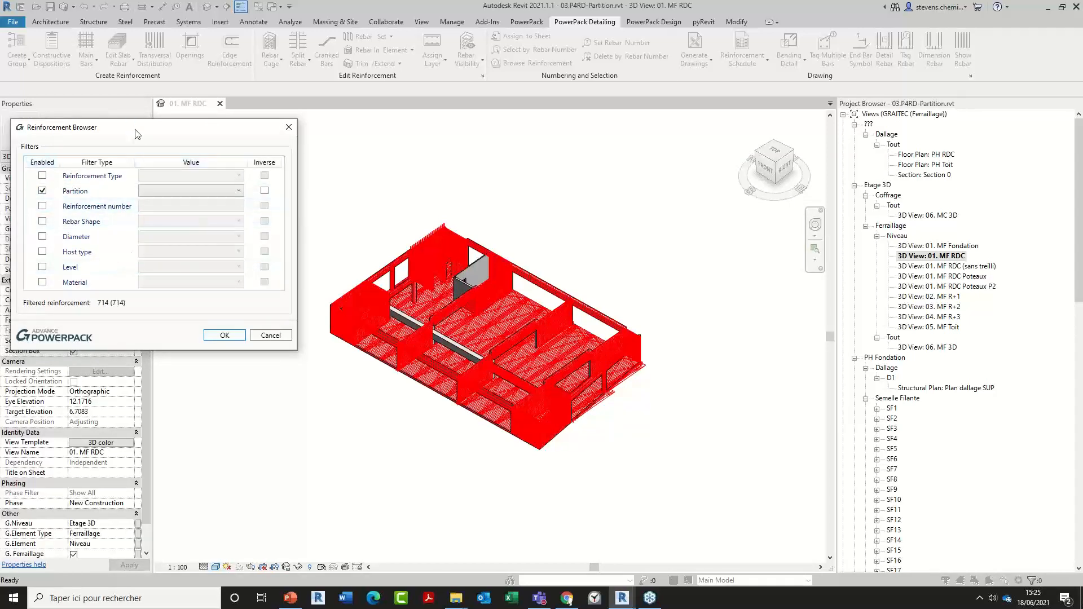
pyautogui.click(187, 192)
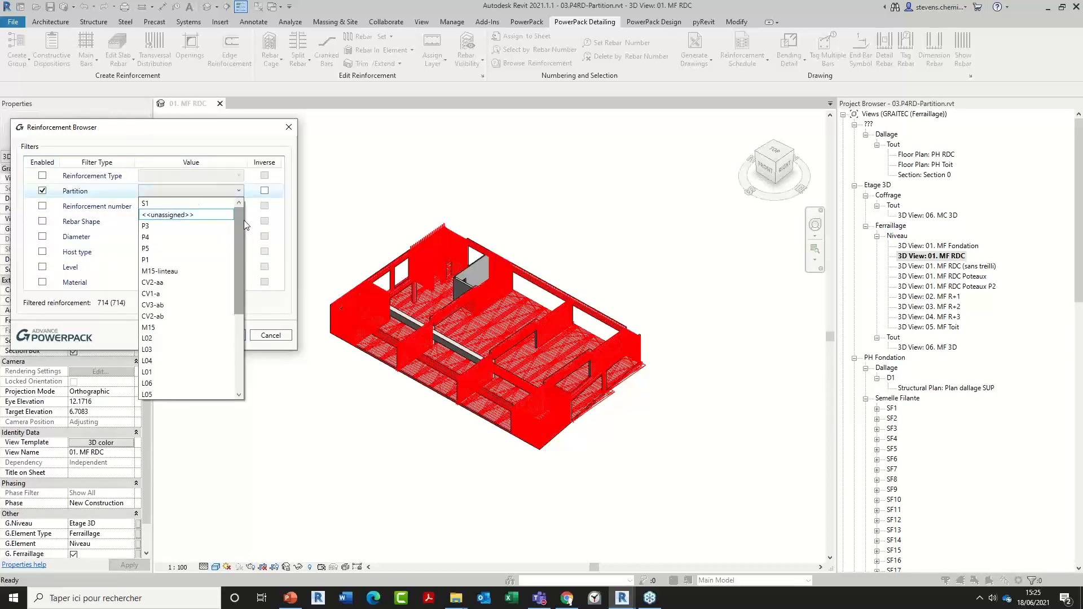
pyautogui.moveTo(239, 230); pyautogui.dragTo(232, 201)
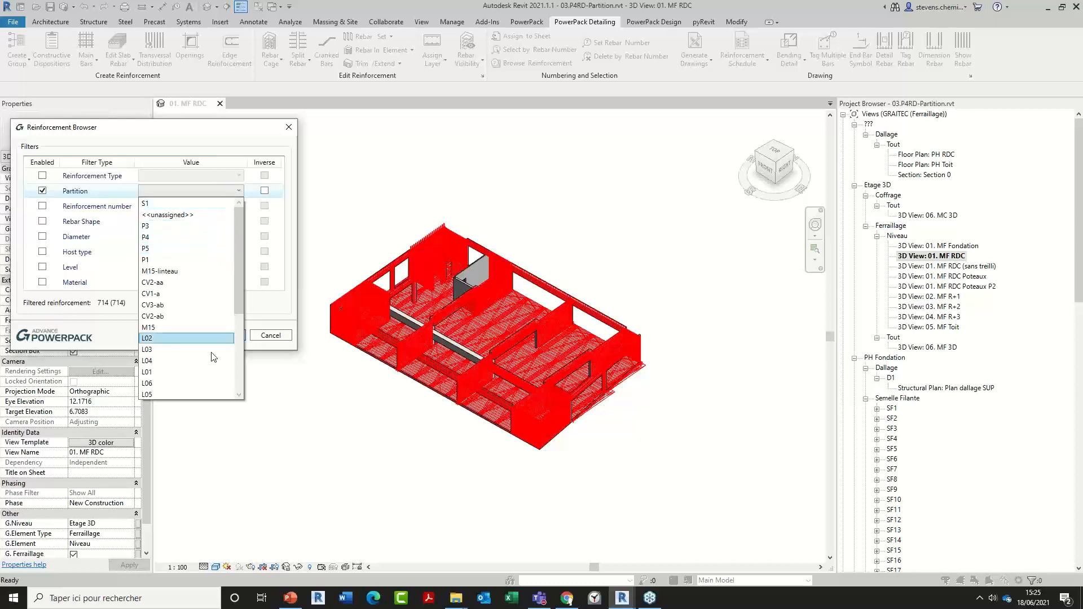
pyautogui.click(202, 337)
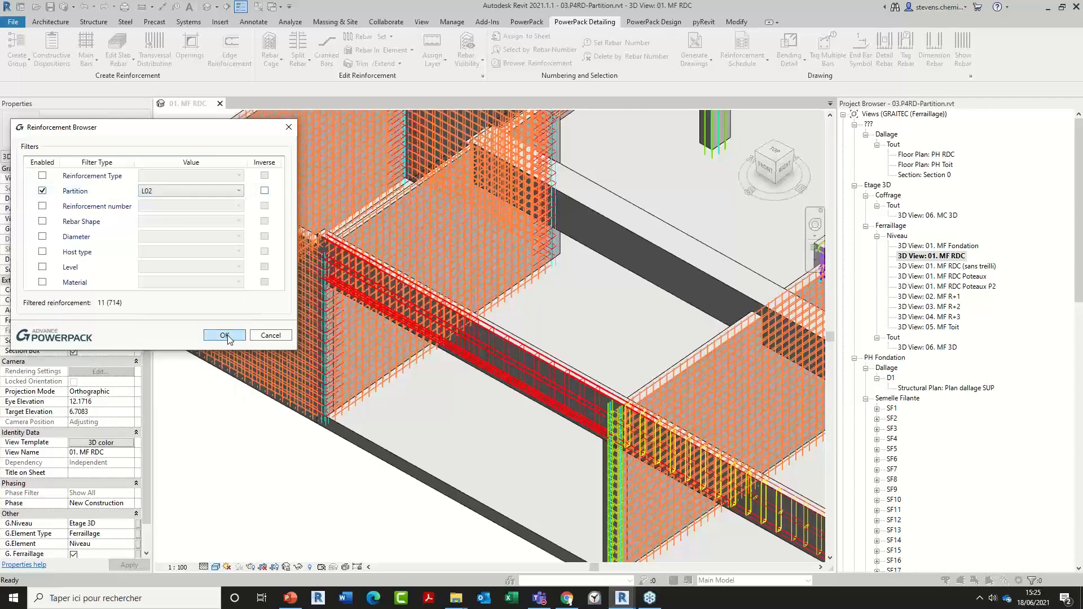
# - Locate the reinforcement of partitions L04, CV2-1, CV2-bb and P3 by setting the Partition filter to each in turn
pyautogui.click(204, 191)
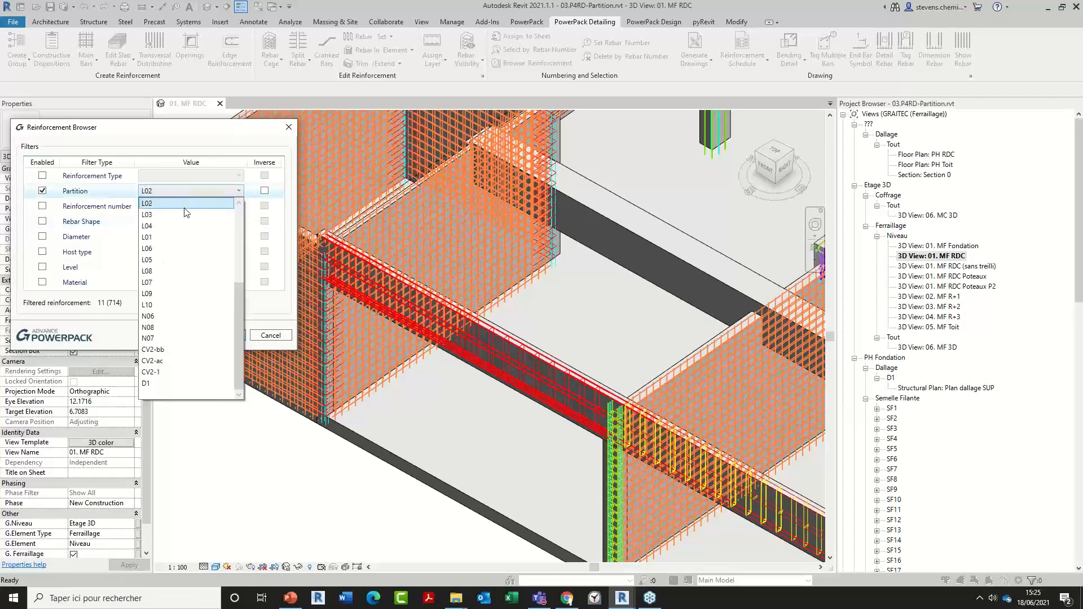
pyautogui.click(180, 222)
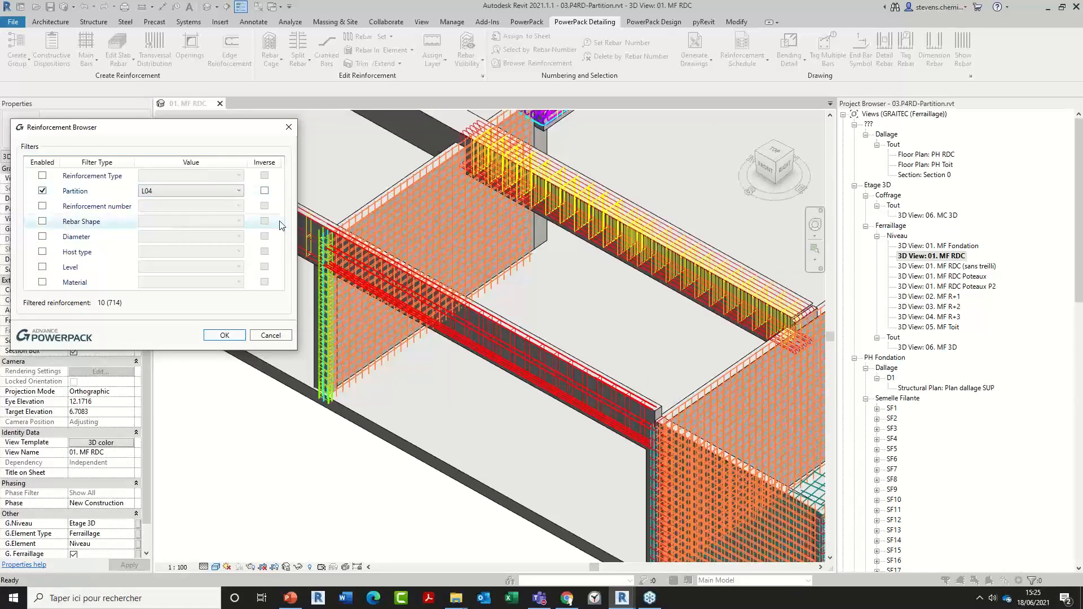
pyautogui.click(192, 190)
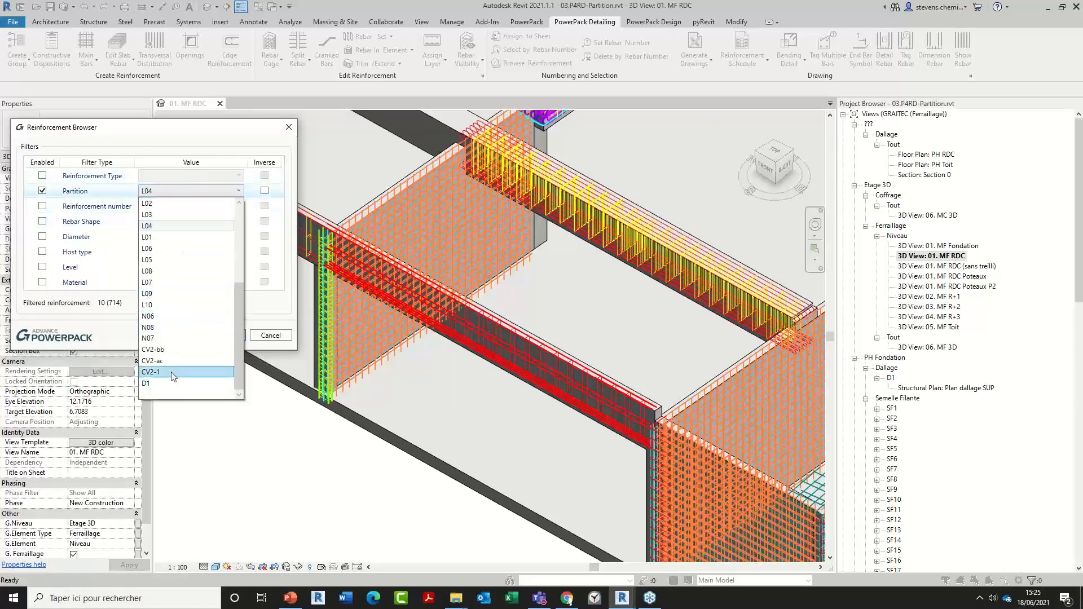
pyautogui.press('Return')
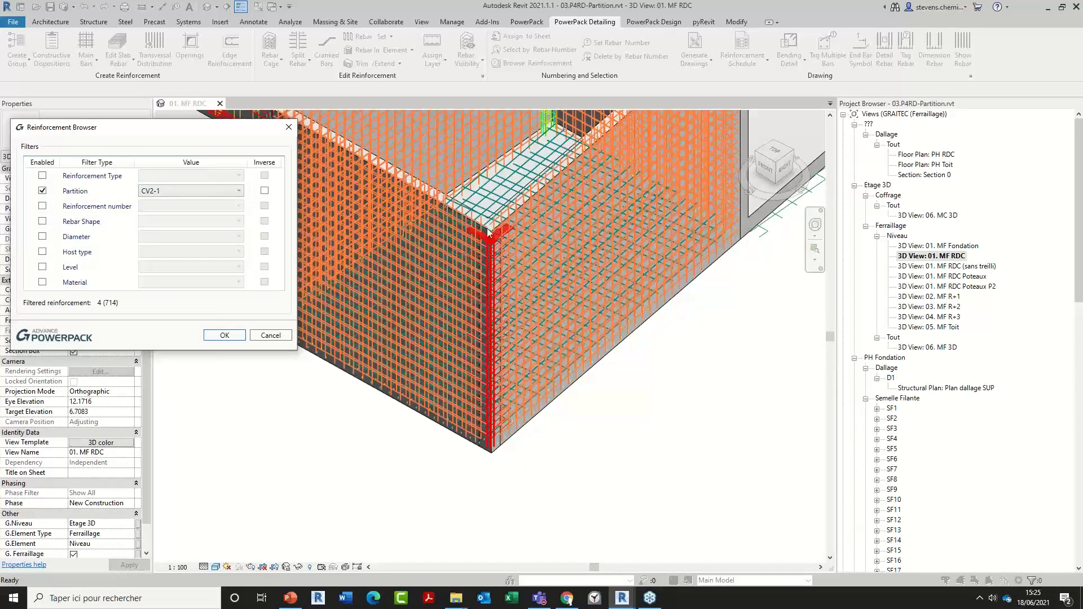
pyautogui.click(205, 190)
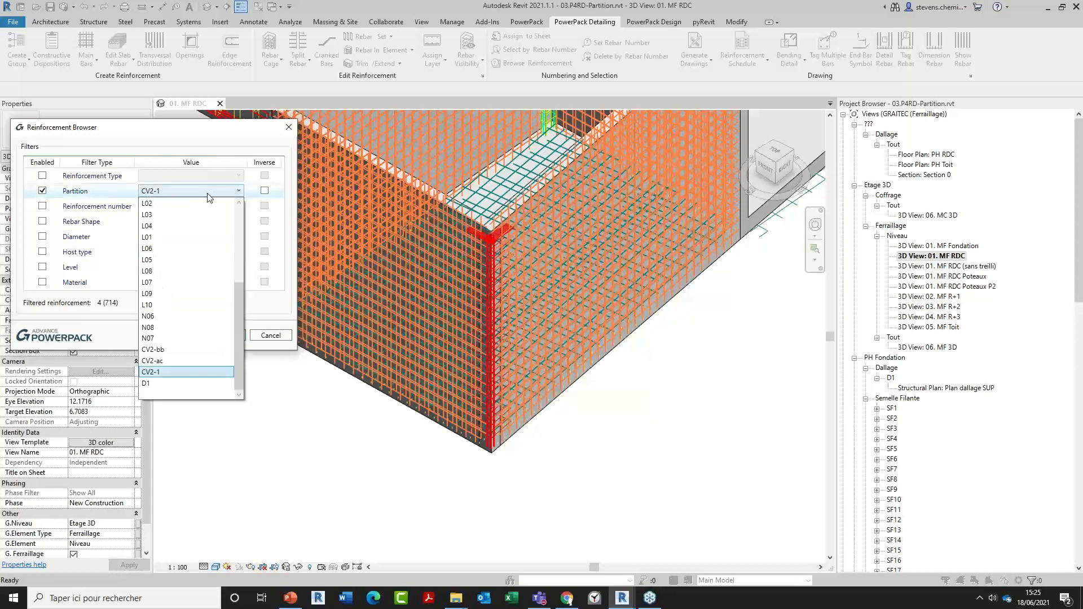
pyautogui.click(203, 350)
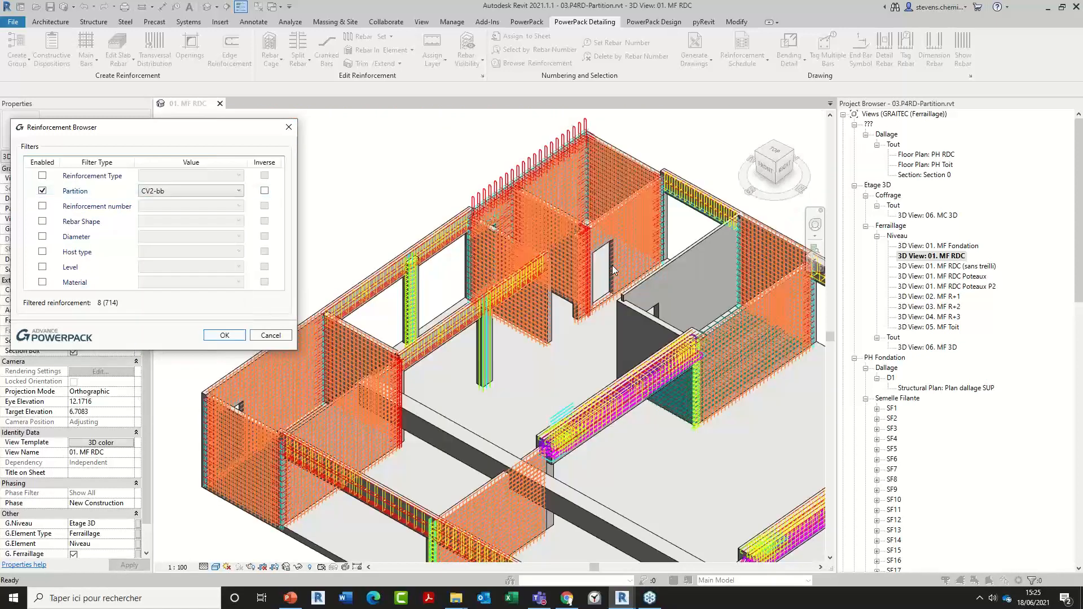
pyautogui.click(203, 191)
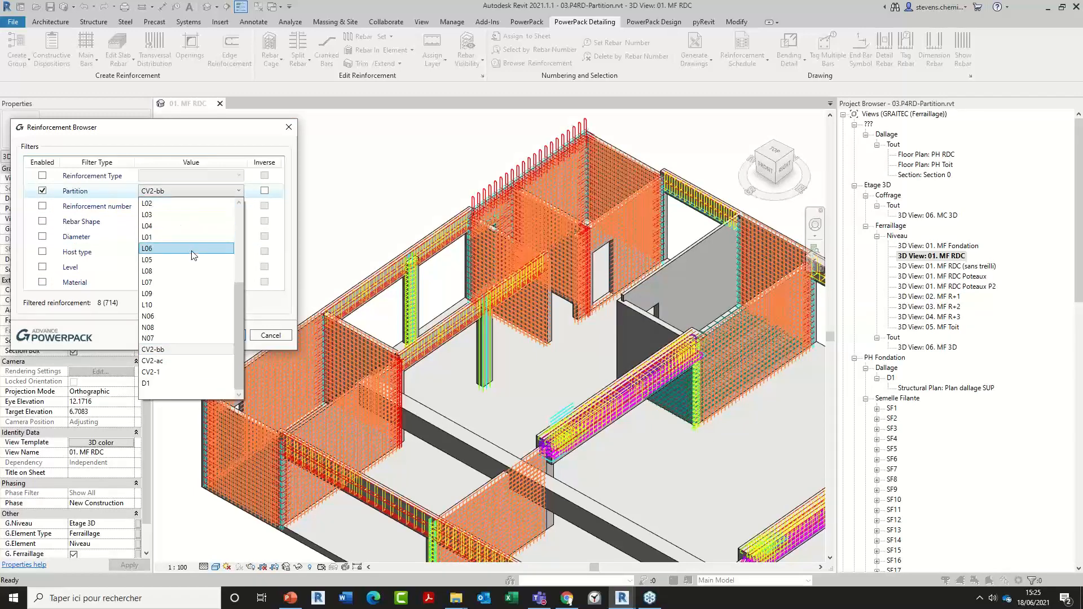
pyautogui.click(153, 226)
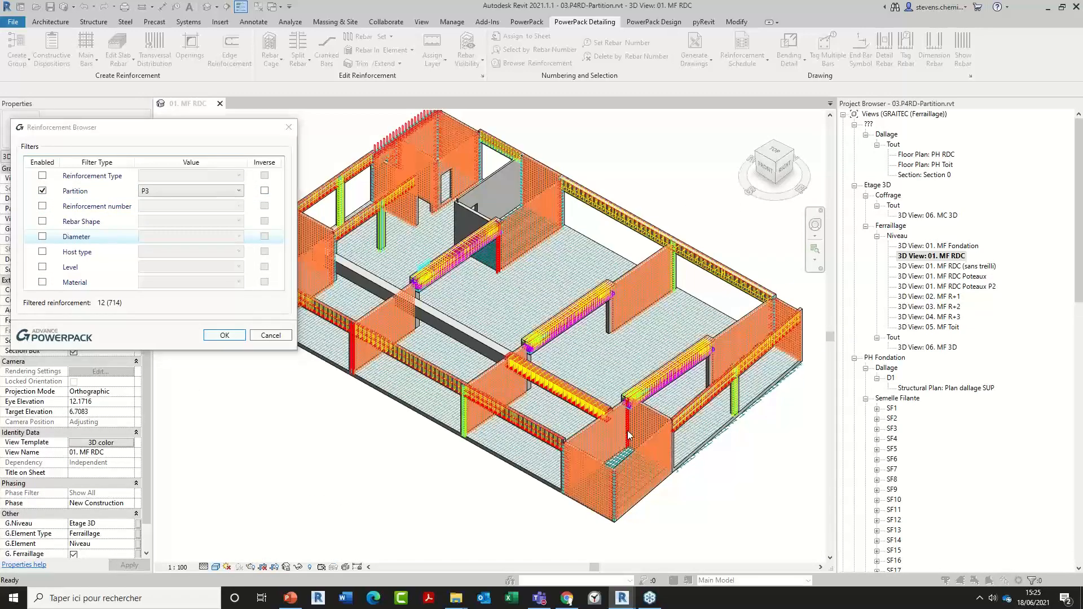
# - Locate the reinforcement of partitions P1, L09 and N08 by setting the Partition filter to each in turn
pyautogui.click(191, 191)
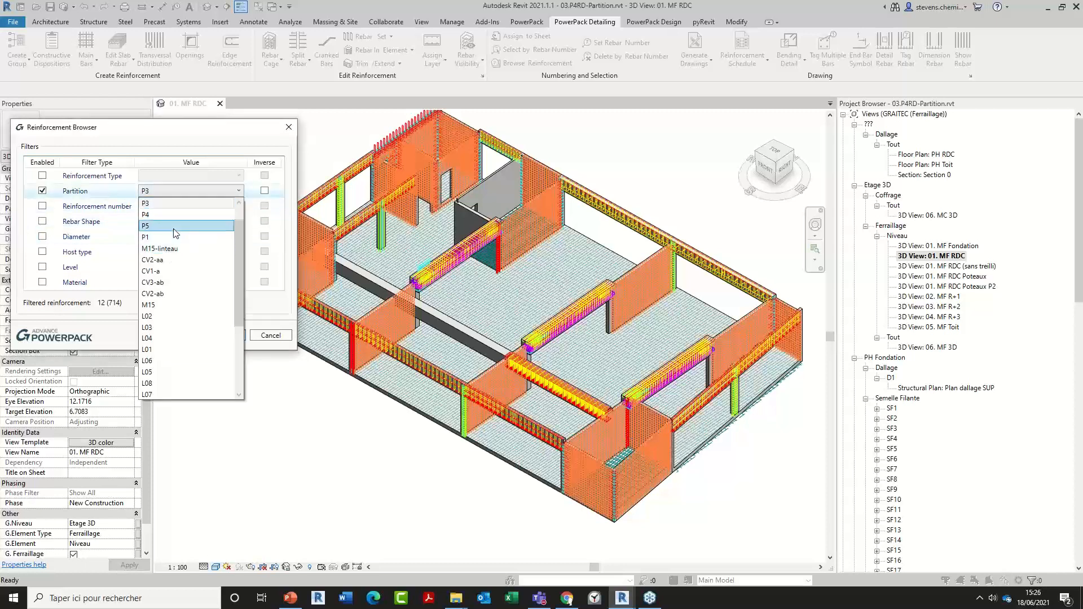
pyautogui.click(178, 237)
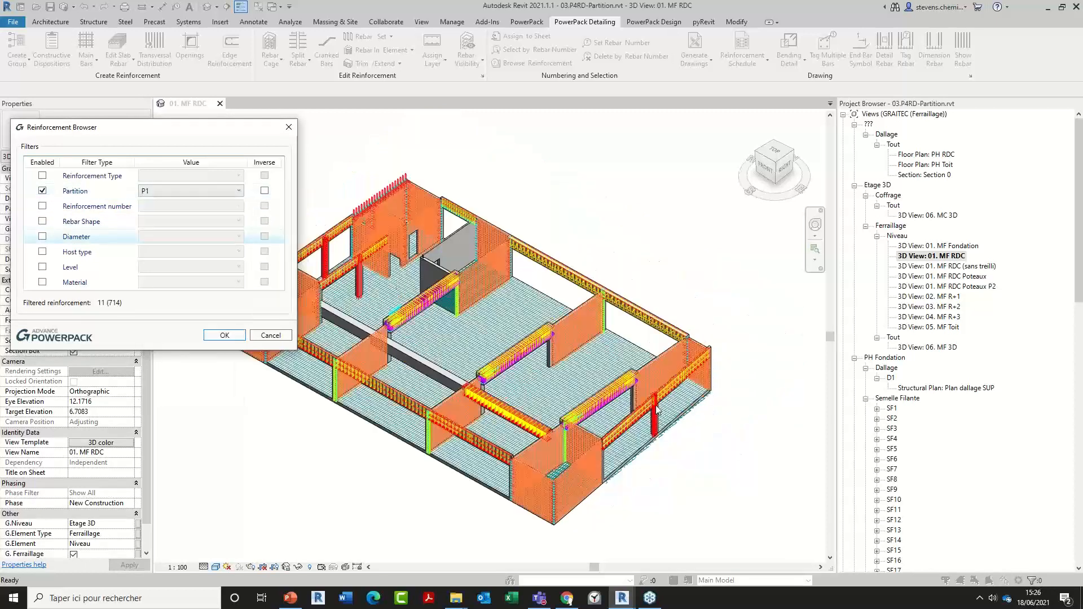
pyautogui.click(186, 192)
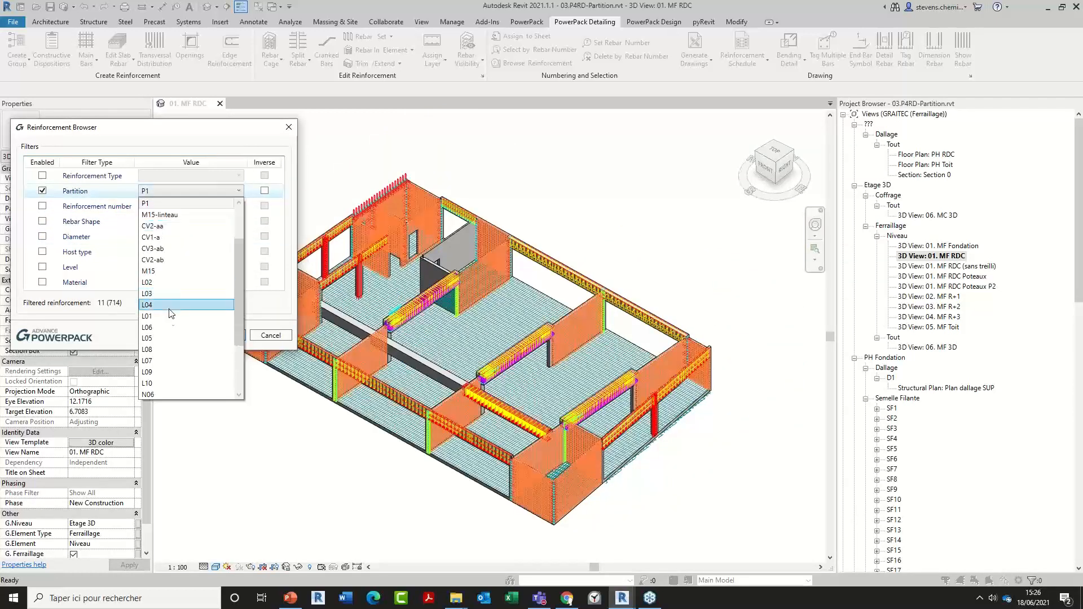
pyautogui.click(191, 371)
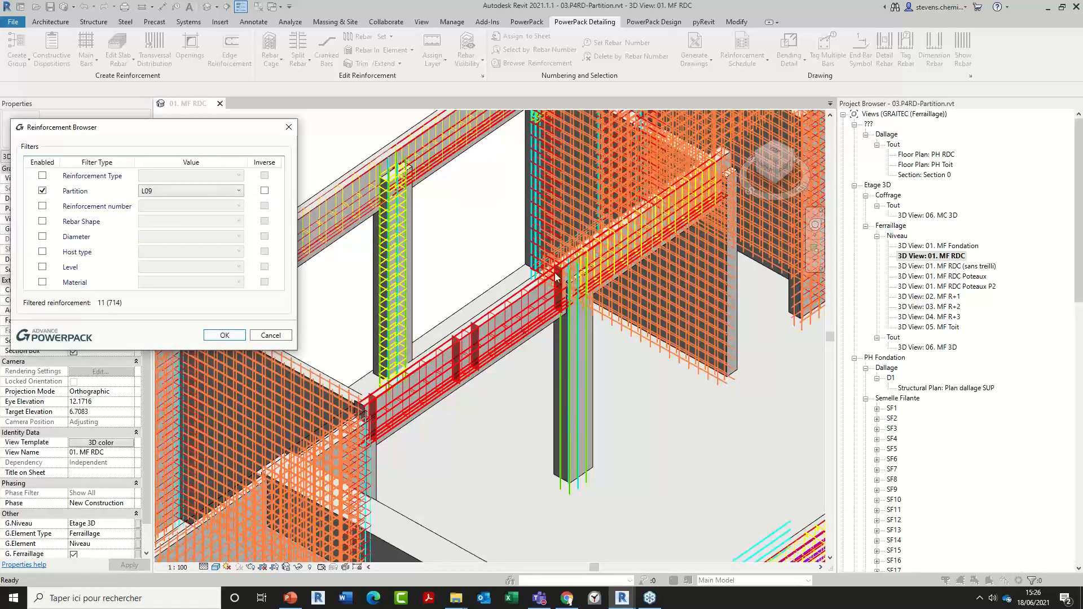
pyautogui.click(191, 192)
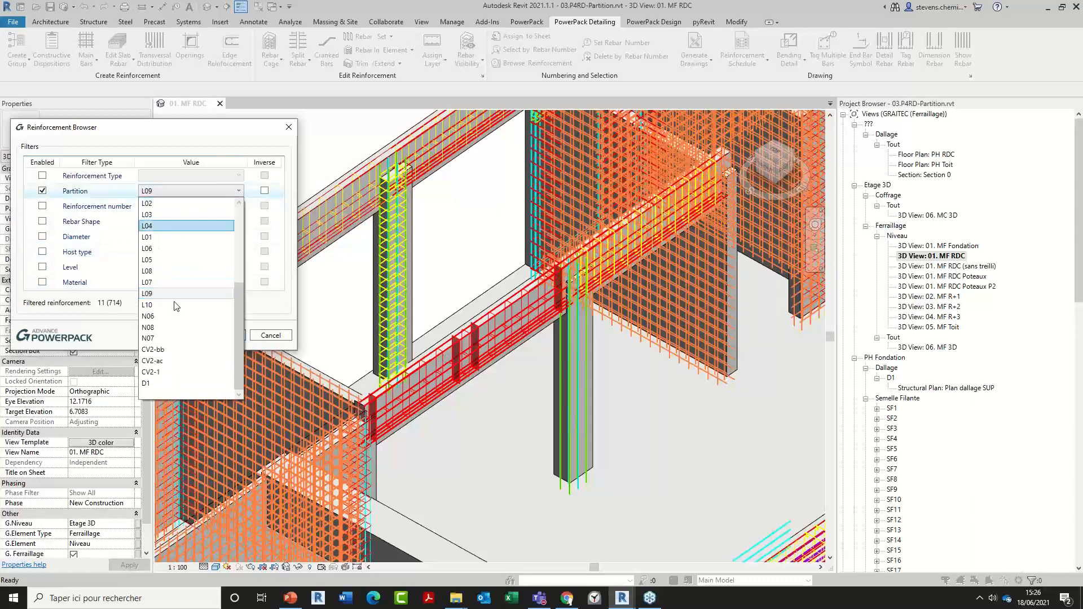
pyautogui.click(173, 326)
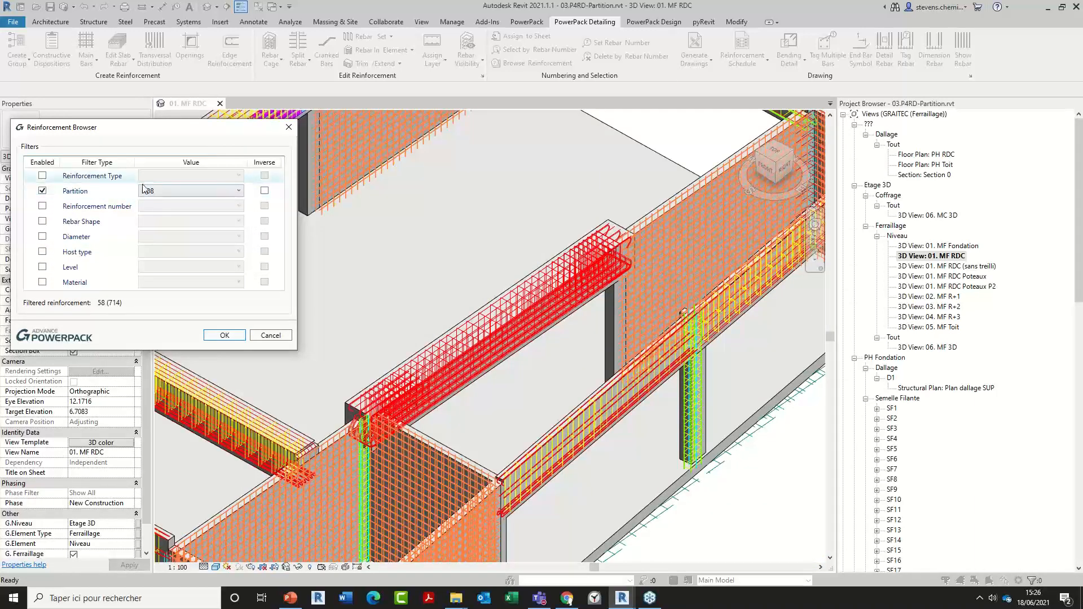
# - Compare the beam reinforcement of partitions N07, N06 and N08 by switching the Partition filter between them
pyautogui.click(186, 191)
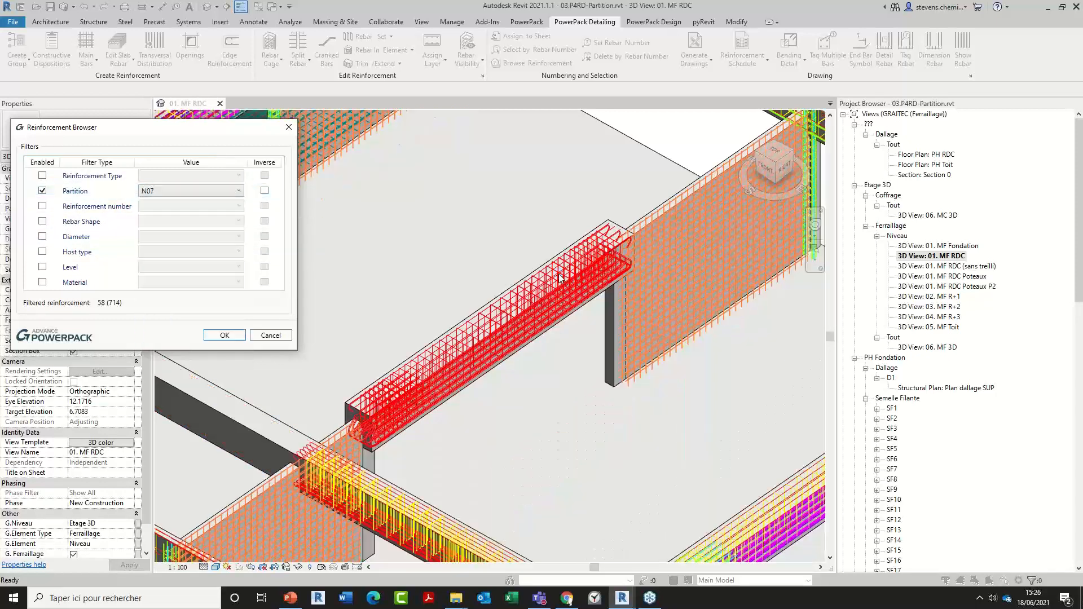
pyautogui.click(215, 190)
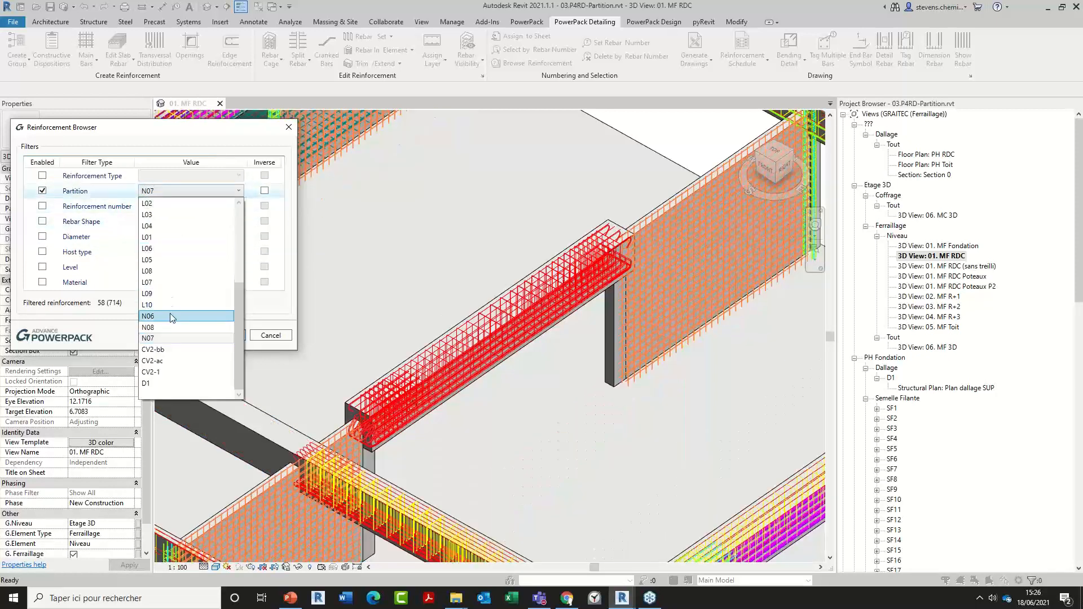
pyautogui.click(189, 191)
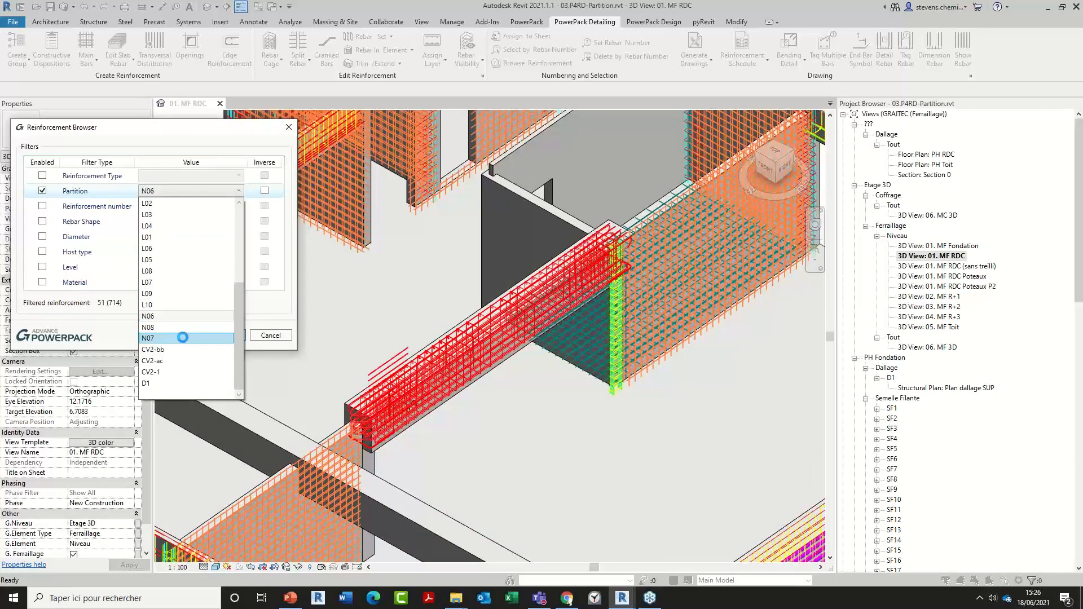
pyautogui.click(182, 338)
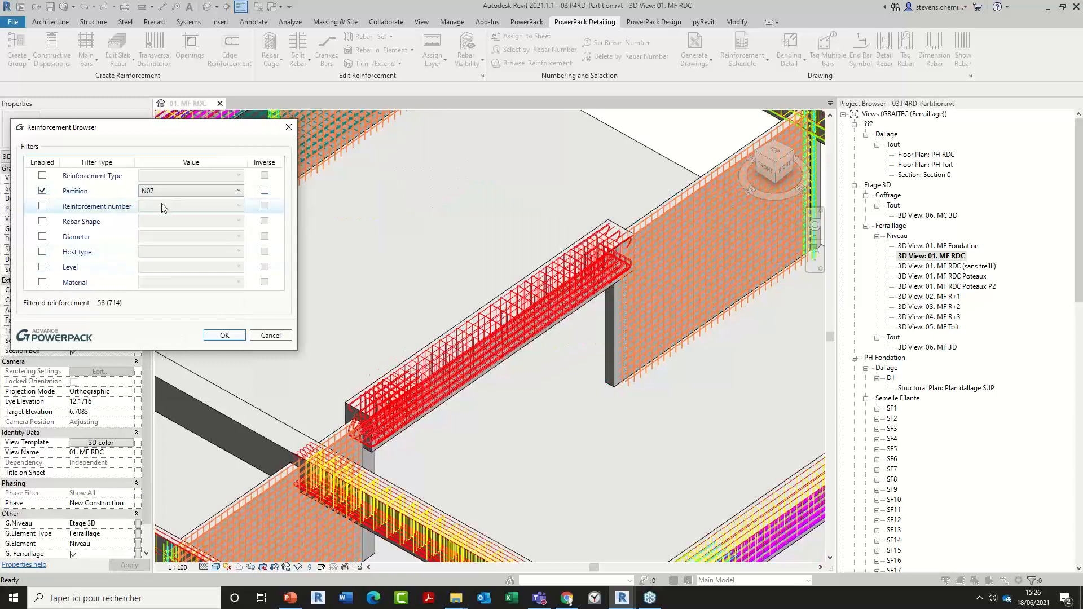
pyautogui.click(186, 191)
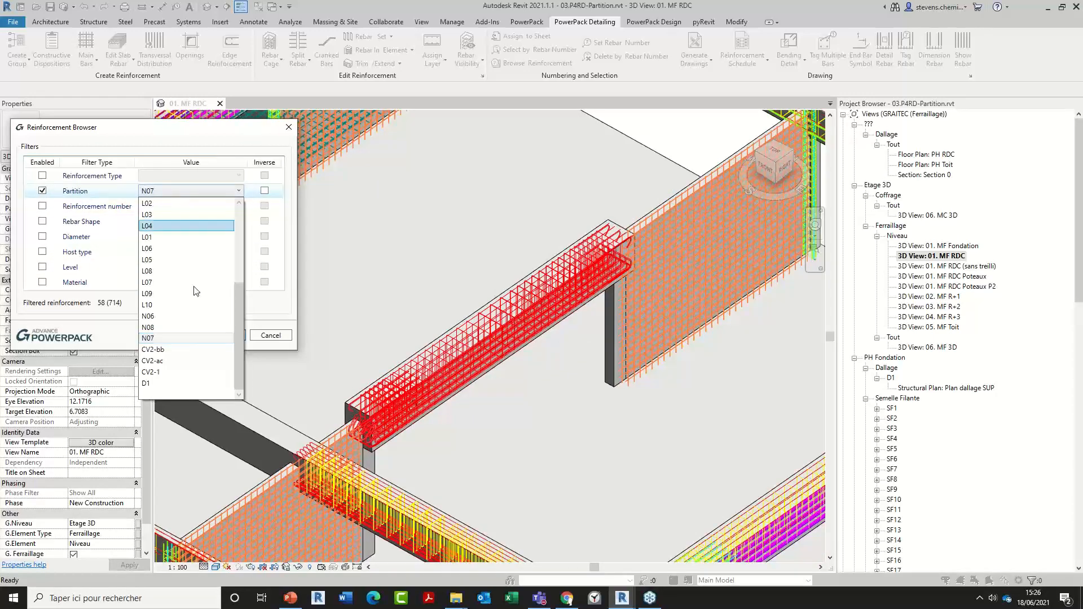
pyautogui.click(195, 328)
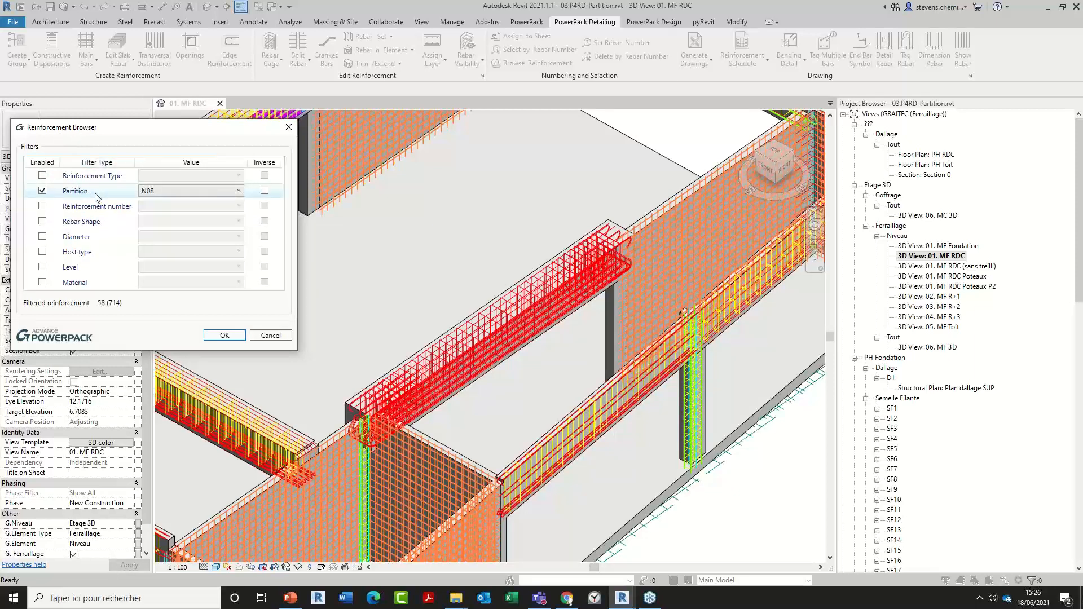
# - Filter the reinforcement by partition L08, and leave the Reinforcement Browser without applying the filter
pyautogui.click(175, 192)
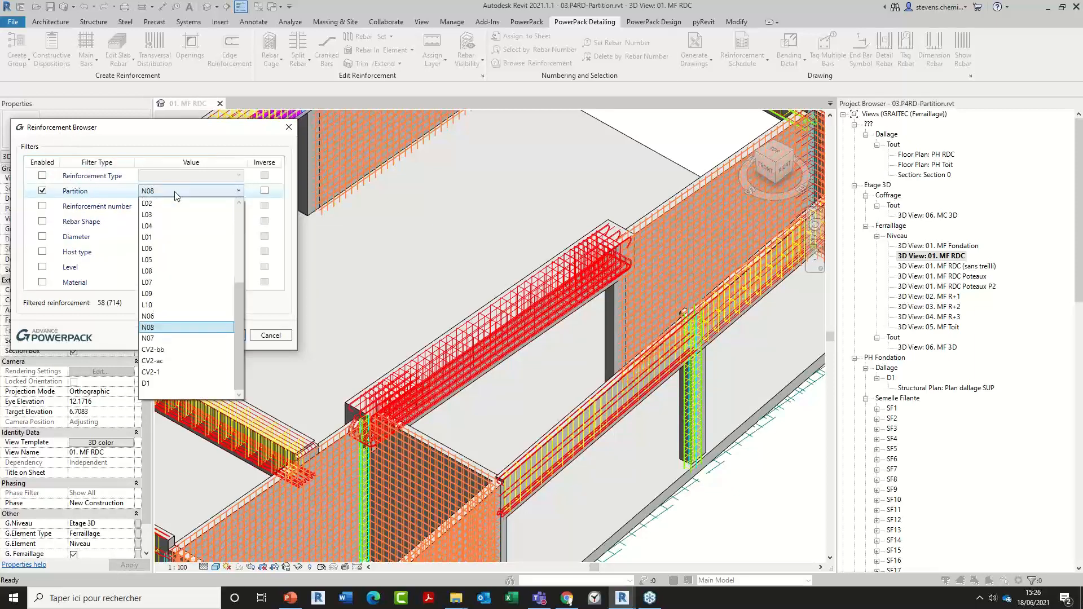
pyautogui.click(160, 272)
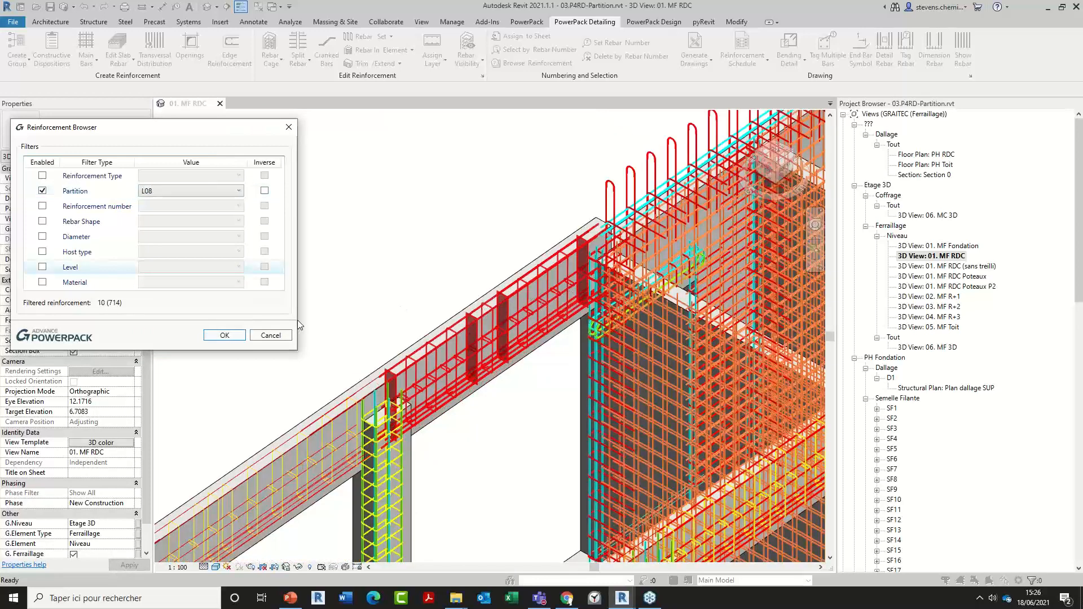
pyautogui.click(271, 336)
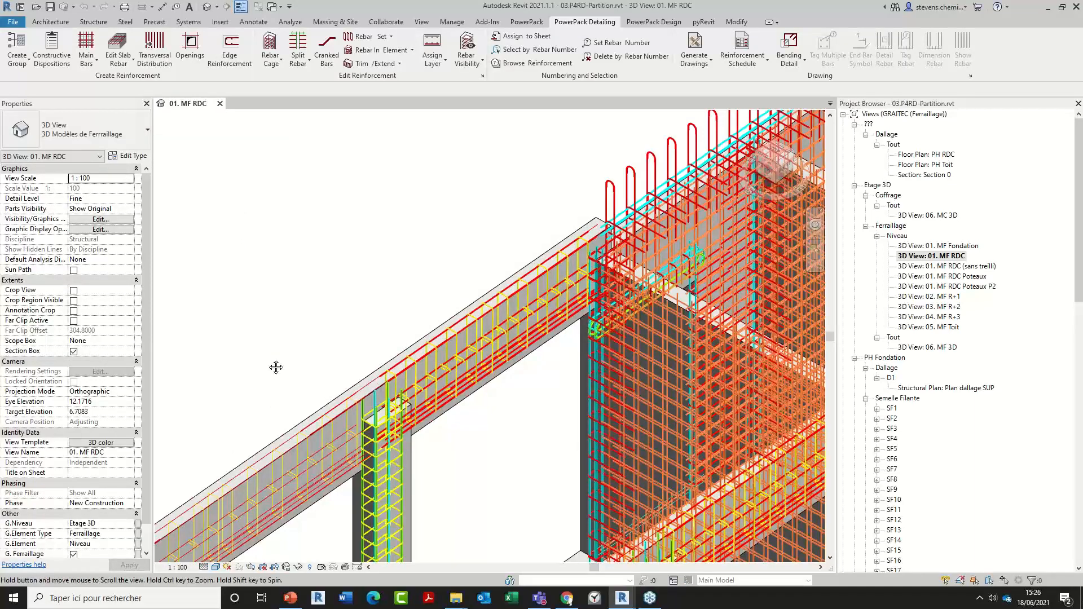
# - Leave the 03.P4RD-Partition model, switch to the 00.P4RD-Rebar Constraint model and close it
pyautogui.middleClick(259, 249)
pyautogui.middleClick(259, 248)
pyautogui.scroll(-1, 259, 248)
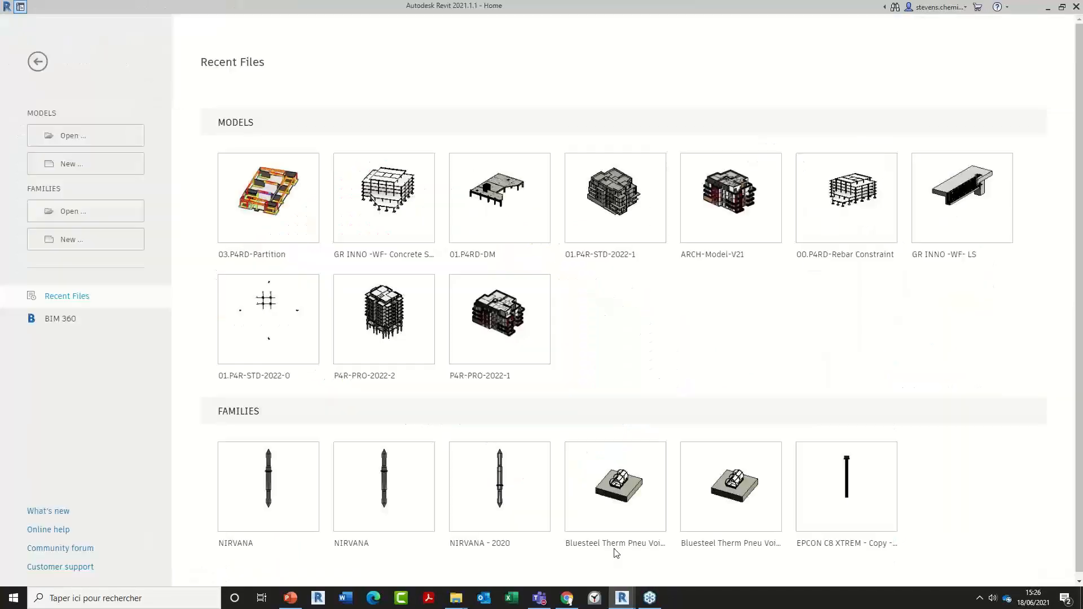
pyautogui.click(620, 602)
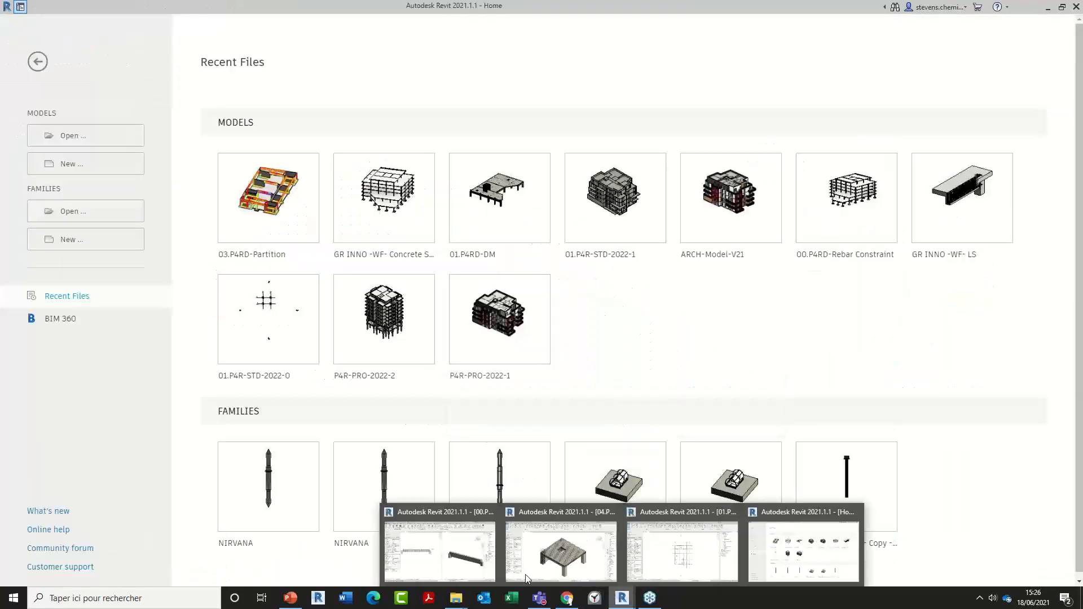
pyautogui.click(439, 550)
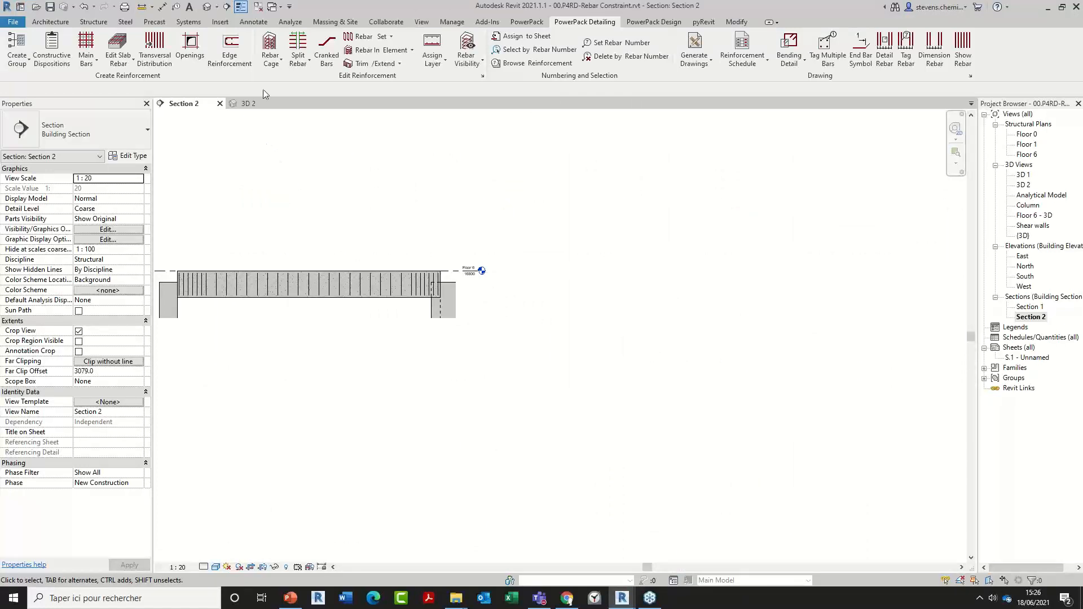
pyautogui.click(258, 6)
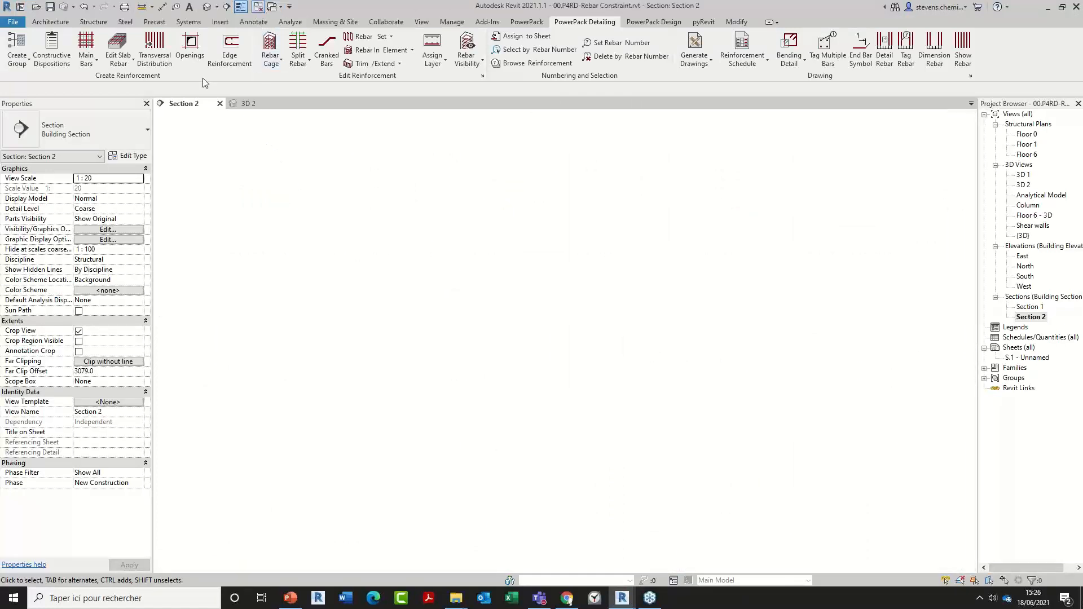
pyautogui.click(220, 104)
pyautogui.click(561, 308)
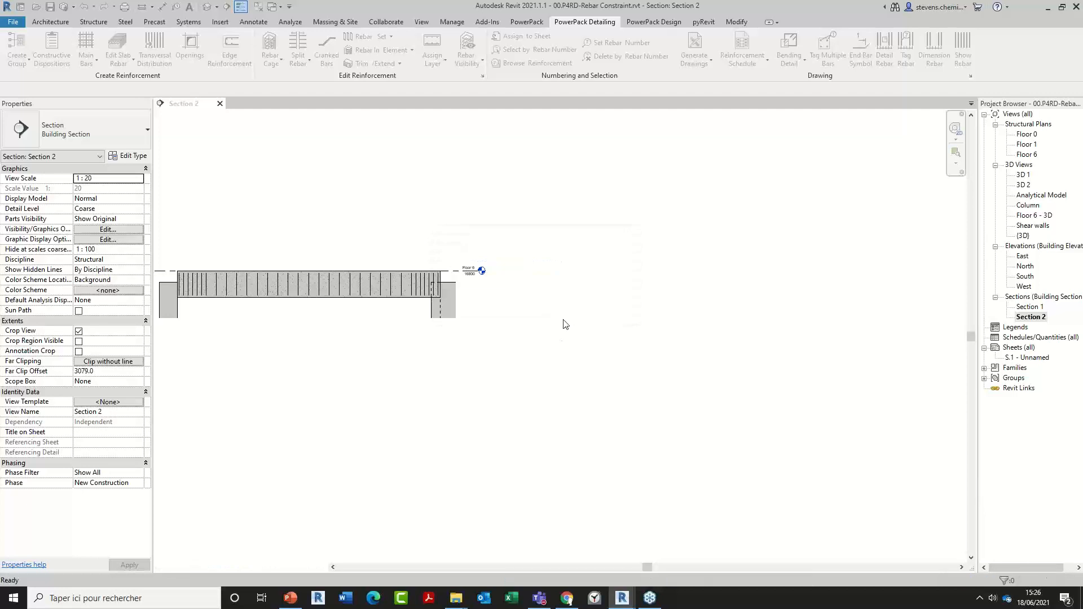
# - Switch to the 04.P4RD-Cut openings model and examine the rebars crossing the square opening in the slab
pyautogui.moveTo(619, 599)
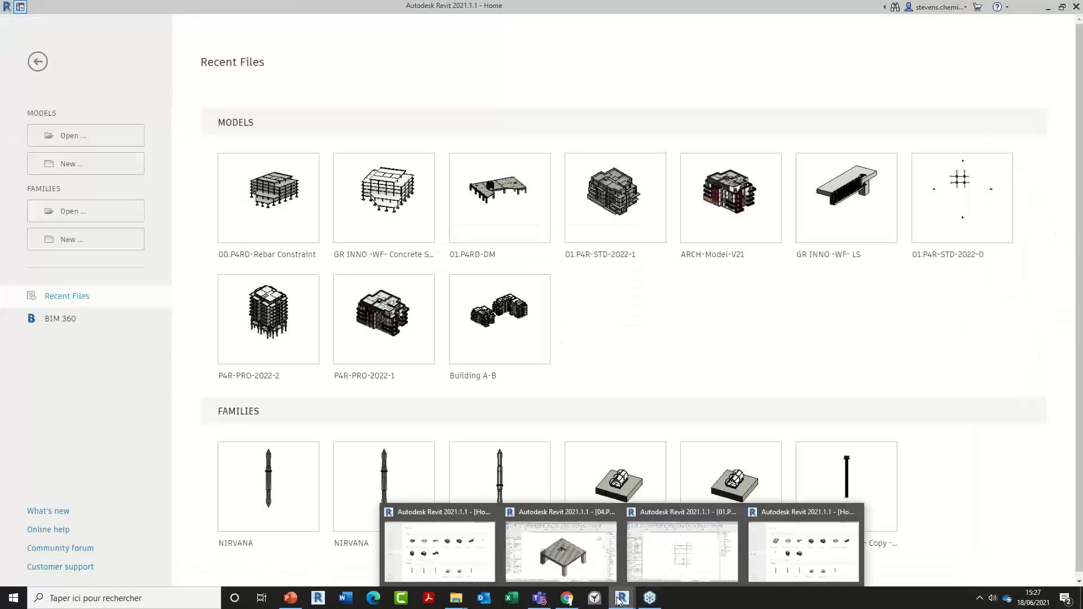
pyautogui.click(593, 573)
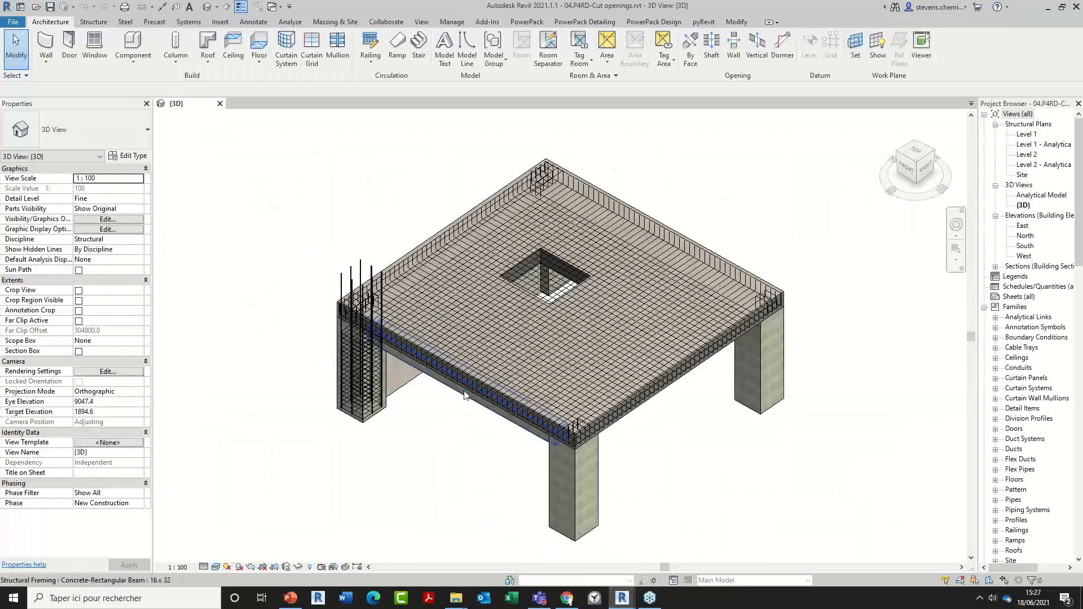
pyautogui.keyDown('shift'); pyautogui.moveTo(413, 442); pyautogui.dragTo(674, 443, button='middle'); pyautogui.keyUp('shift')
pyautogui.scroll(5, 543, 290)
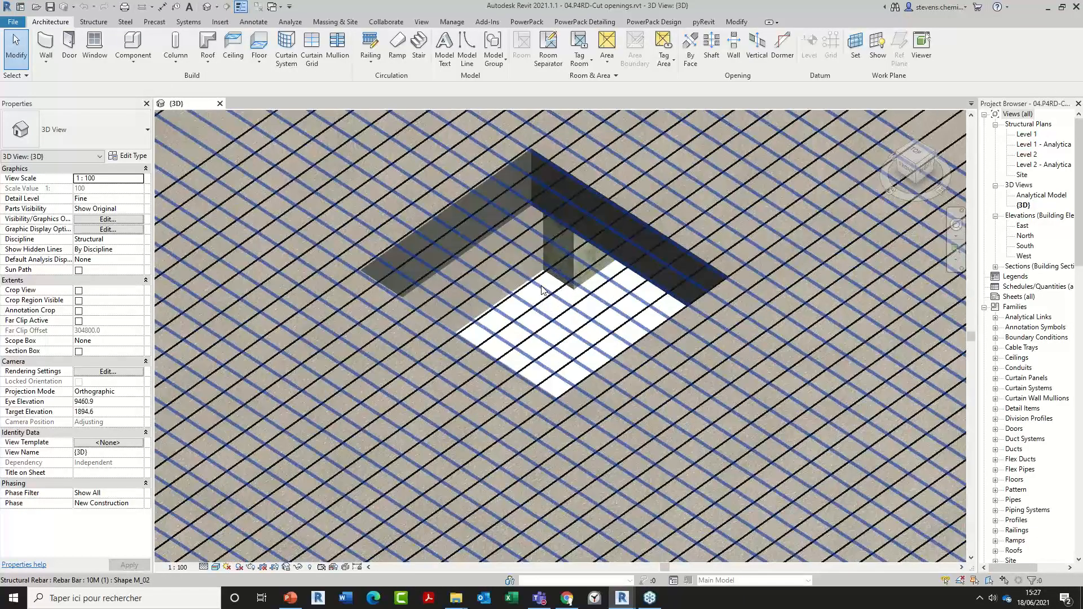
pyautogui.scroll(-5, 458, 319)
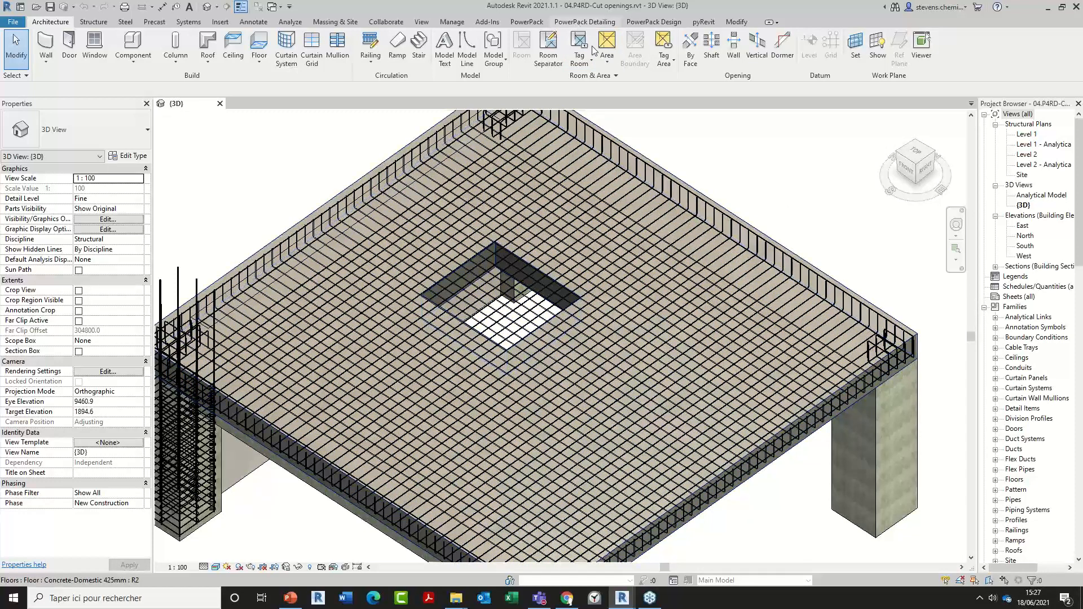
# - Review the offset from an opening in the PowerPack reinforcement configuration for Cut Openings in Rebar Set and accept it
pyautogui.click(584, 21)
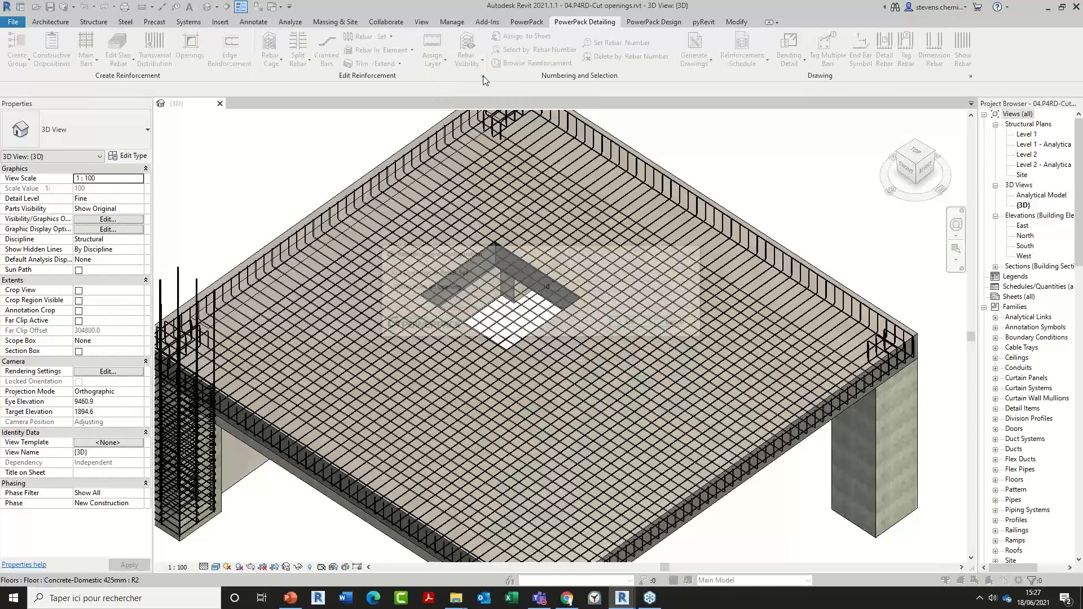
pyautogui.moveTo(593, 287); pyautogui.dragTo(529, 288)
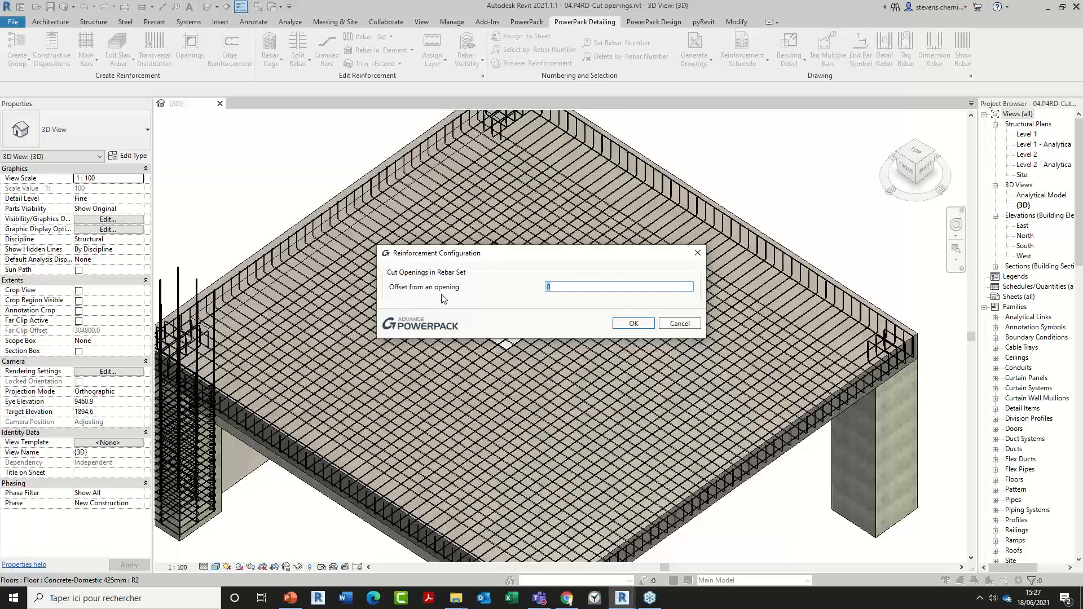
pyautogui.press('Return')
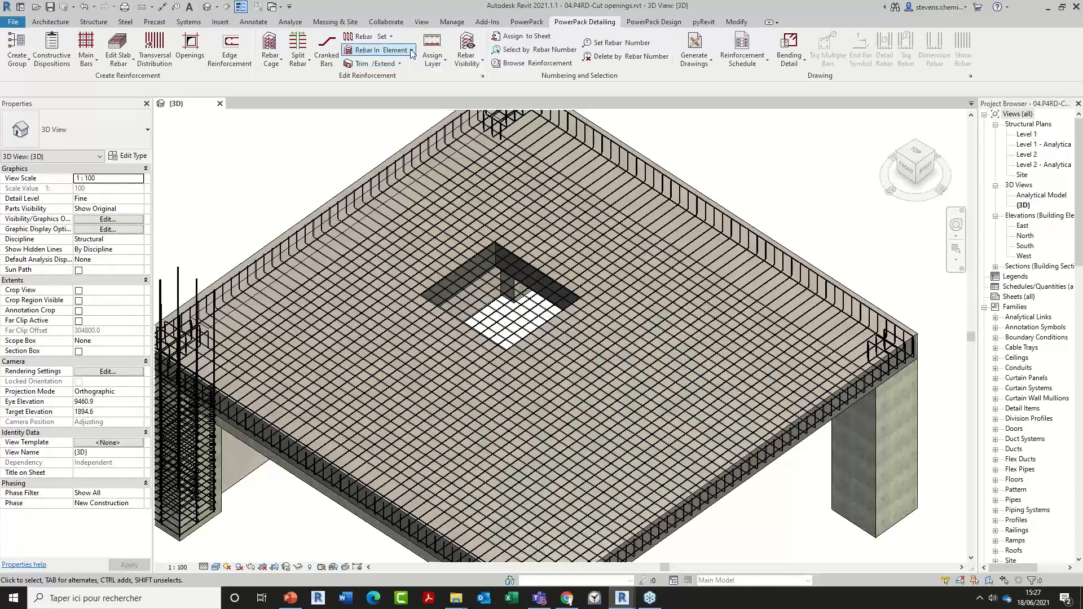
# - Trim one direction of the slab's rebar set around the square opening with Cut Openings in Rebar Set, viewed from the top
pyautogui.click(411, 51)
pyautogui.click(395, 63)
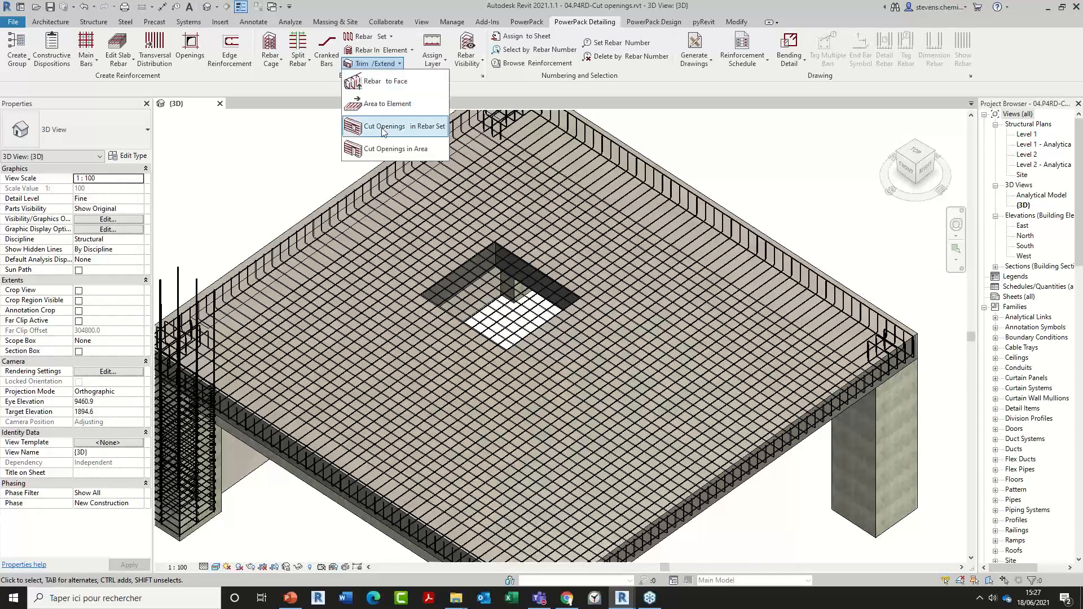
pyautogui.click(386, 127)
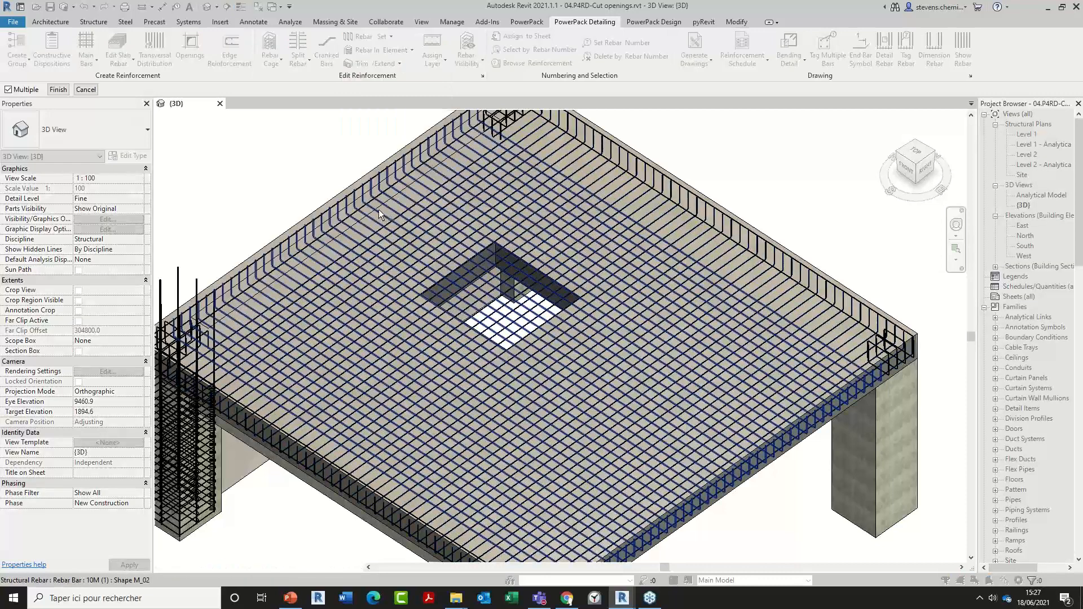
pyautogui.scroll(-2, 452, 261)
pyautogui.click(917, 152)
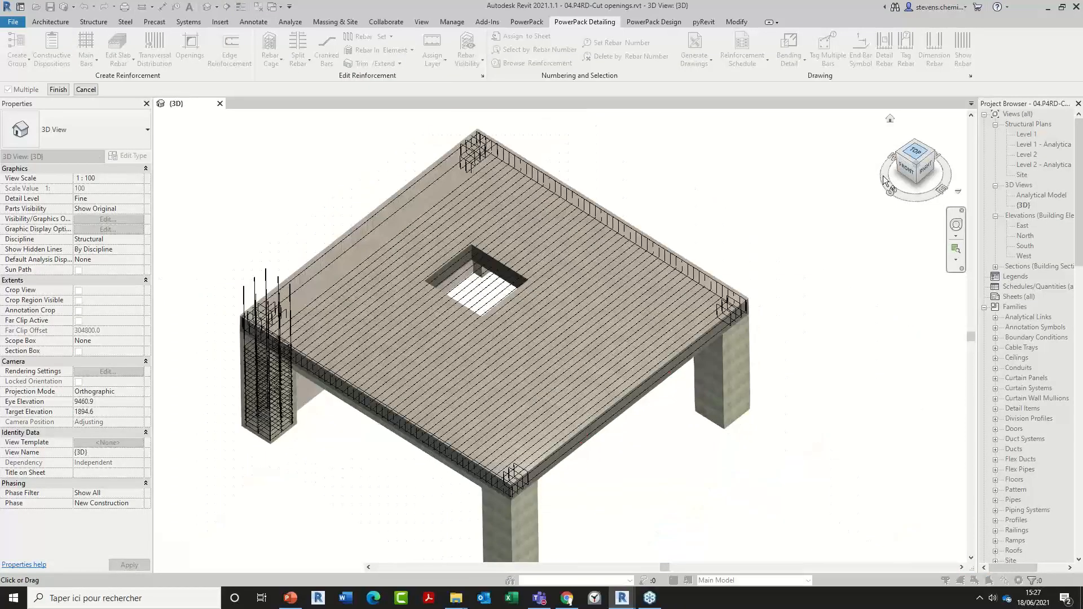
pyautogui.click(448, 286)
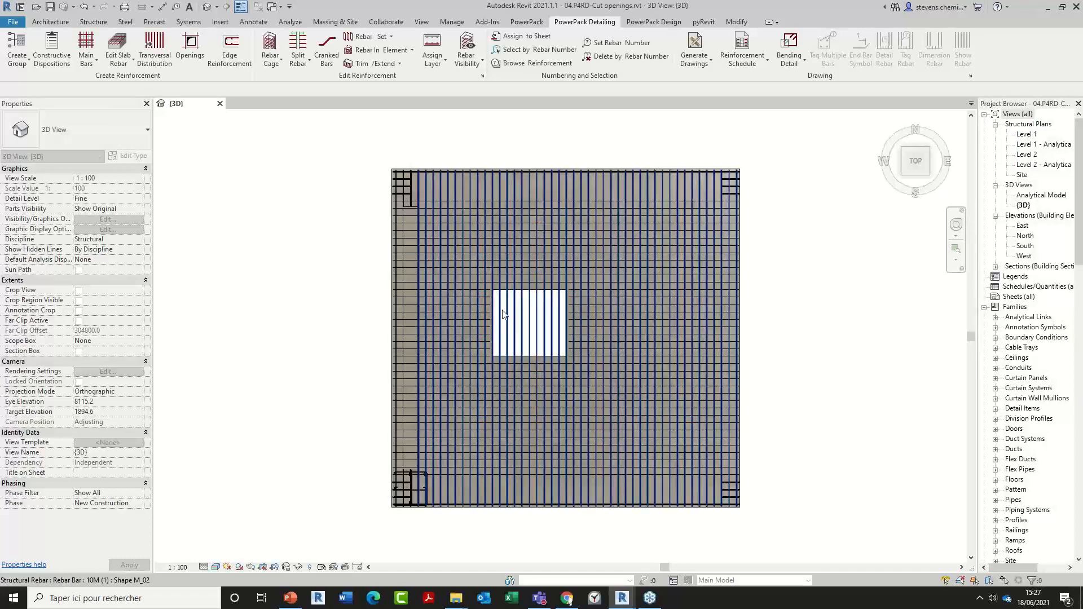
# - Examine the ends of the trimmed bars and their gap to the slab opening's edge in the top view
pyautogui.scroll(7, 477, 302)
pyautogui.scroll(2, 477, 303)
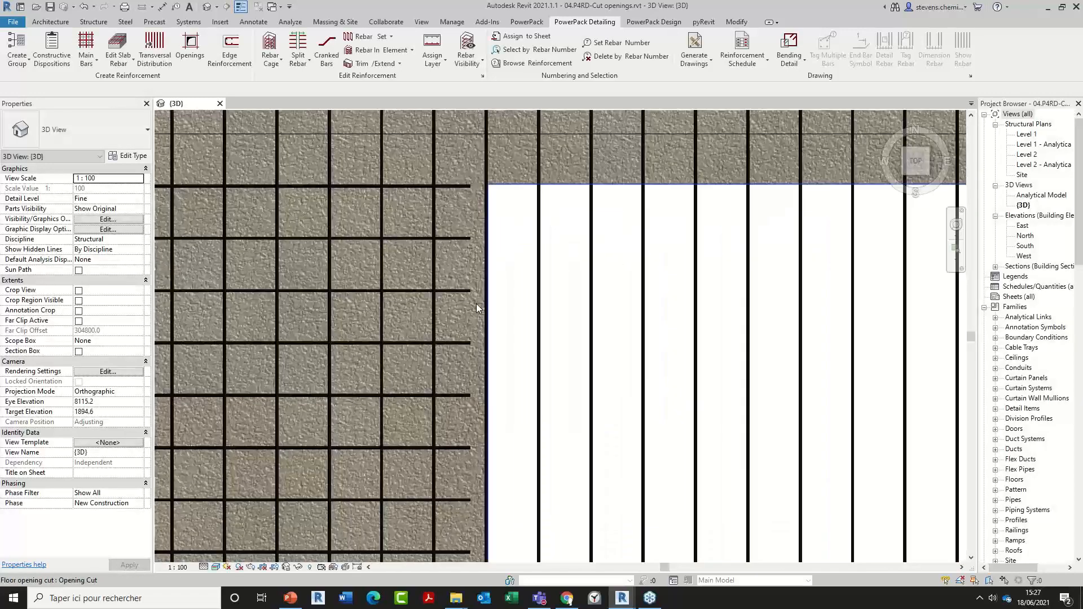
pyautogui.scroll(3, 477, 308)
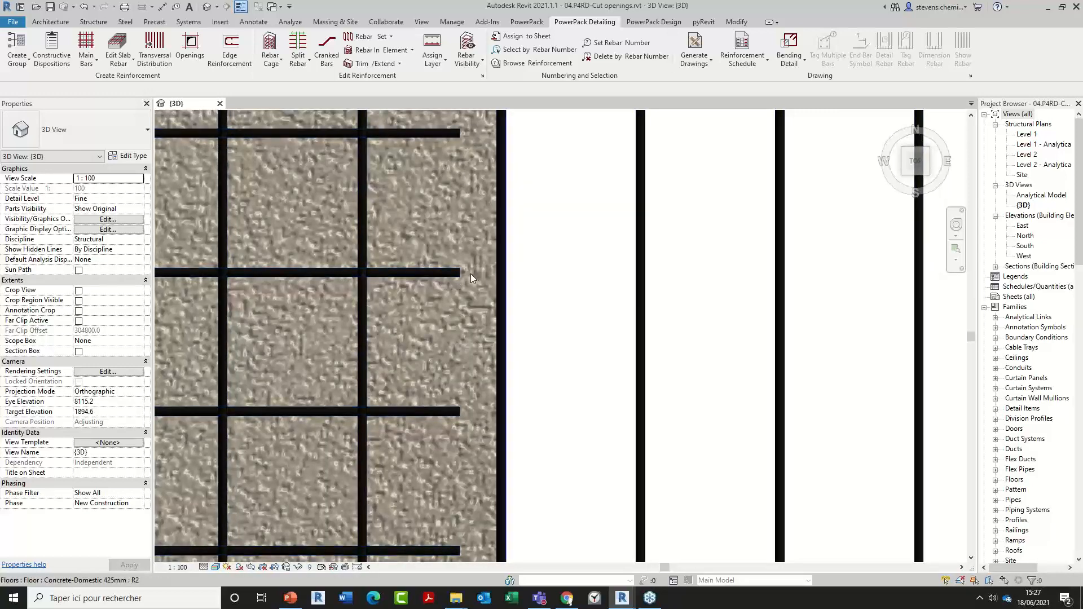
pyautogui.scroll(-6, 482, 318)
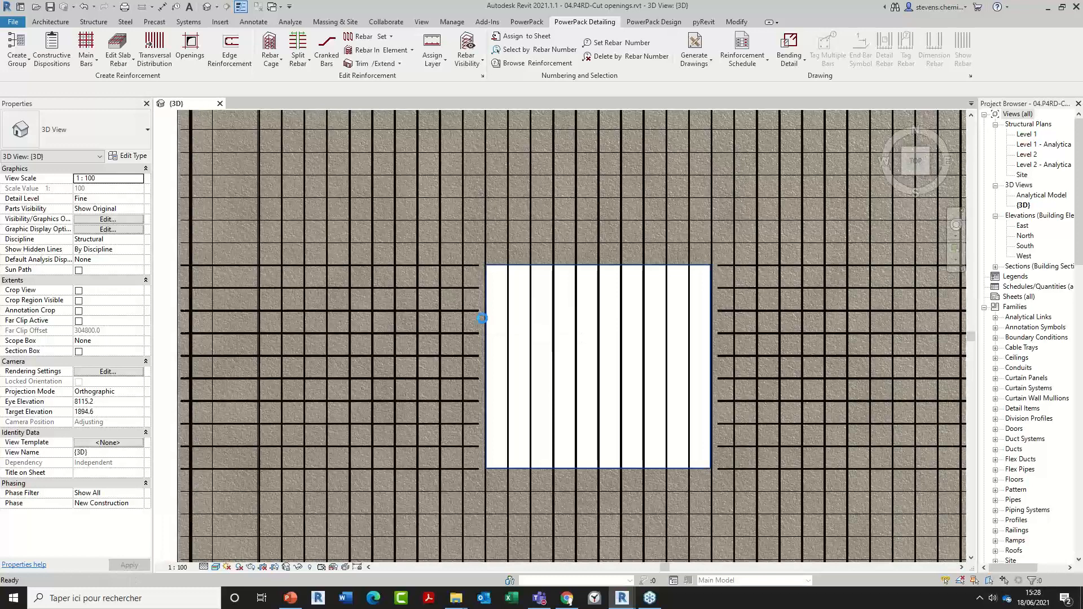
pyautogui.scroll(3, 463, 320)
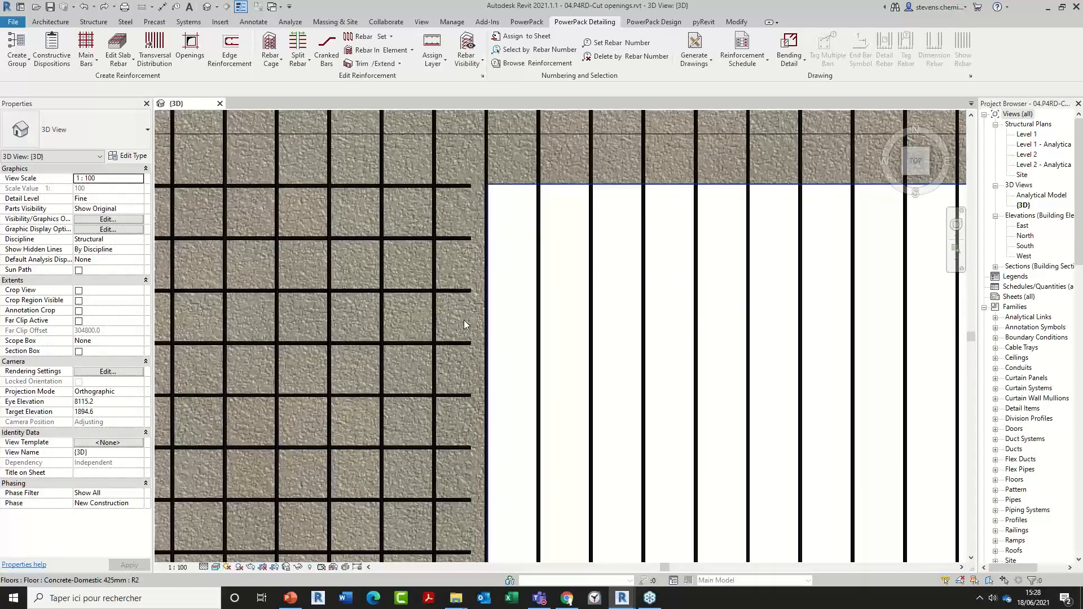
# - Trim the slab's rebar sets in both directions around the square opening with Cut Openings in Rebar Set
pyautogui.scroll(-10, 464, 320)
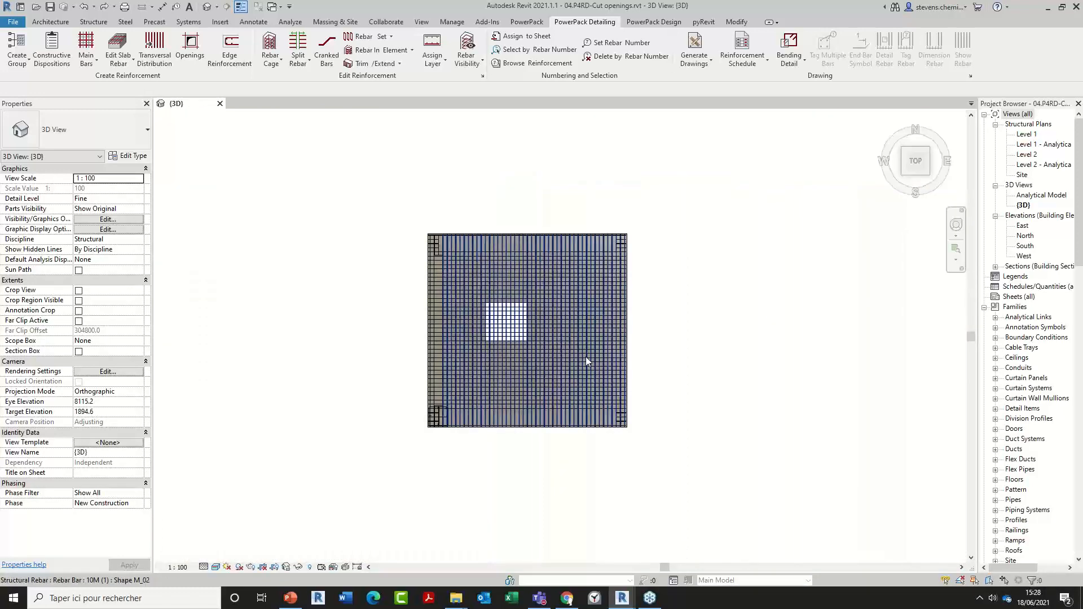
pyautogui.scroll(-1, 585, 356)
pyautogui.keyDown('shift'); pyautogui.moveTo(594, 396); pyautogui.dragTo(536, 315, button='middle'); pyautogui.keyUp('shift')
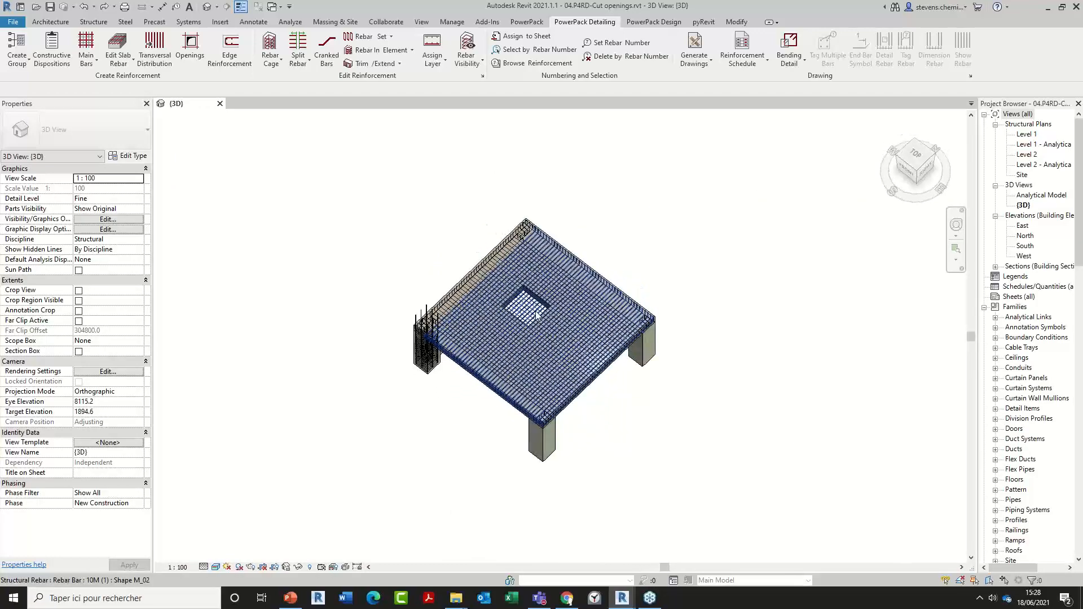
pyautogui.scroll(3, 505, 307)
pyautogui.click(399, 65)
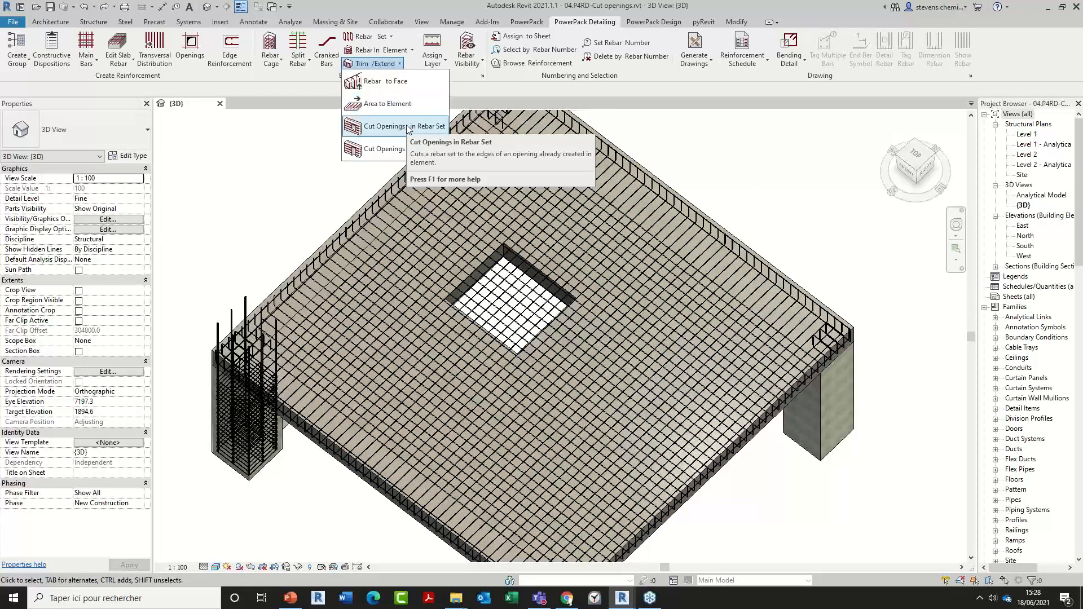
pyautogui.click(409, 127)
pyautogui.click(587, 165)
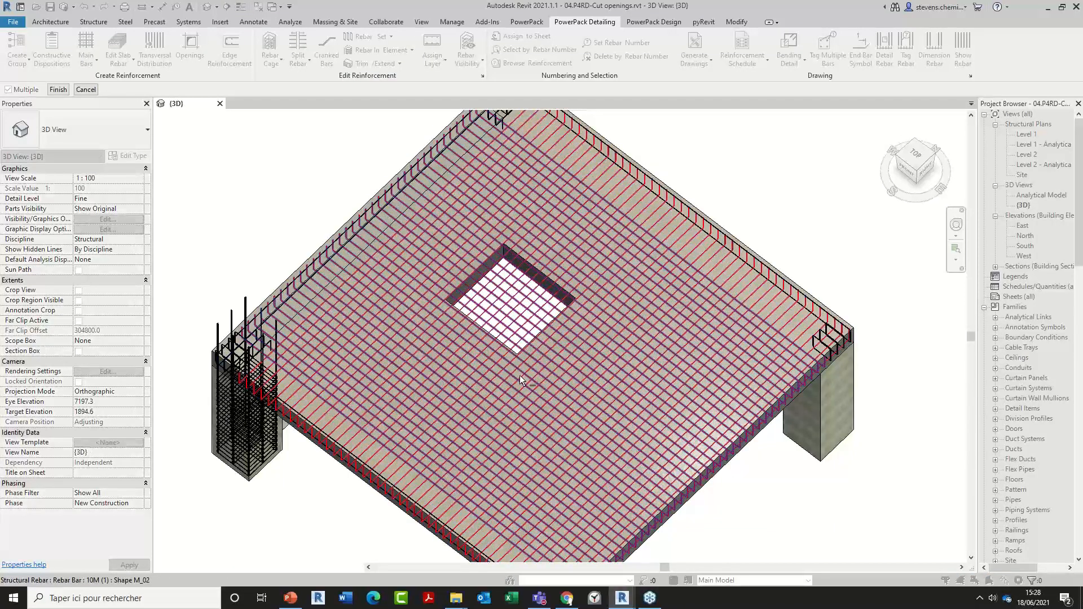
pyautogui.keyDown('shift'); pyautogui.moveTo(449, 459); pyautogui.dragTo(353, 371, button='middle'); pyautogui.keyUp('shift')
pyautogui.scroll(6, 322, 365)
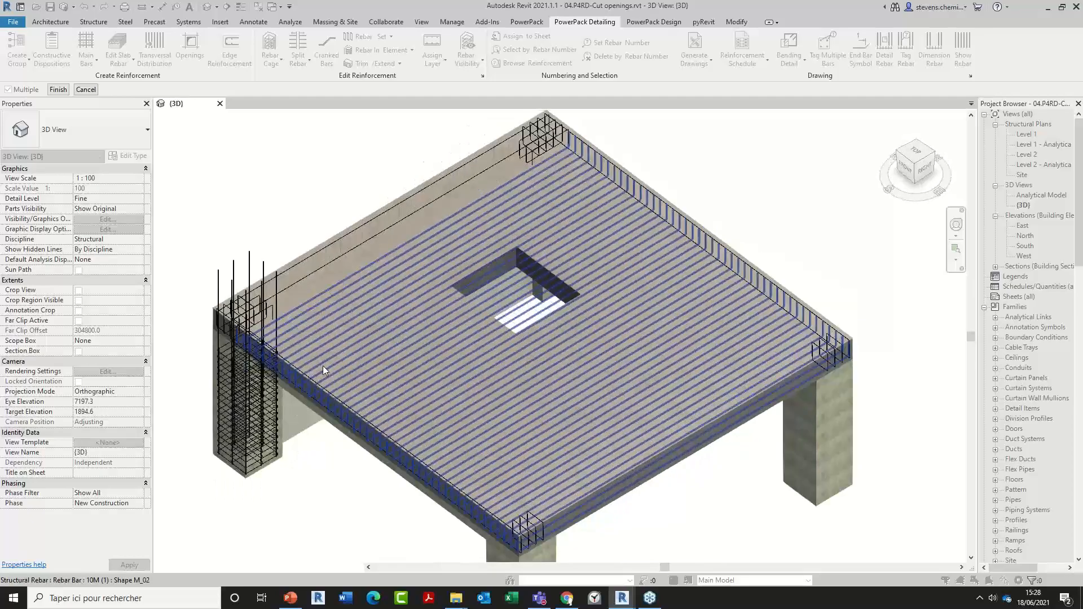
pyautogui.scroll(-2, 445, 286)
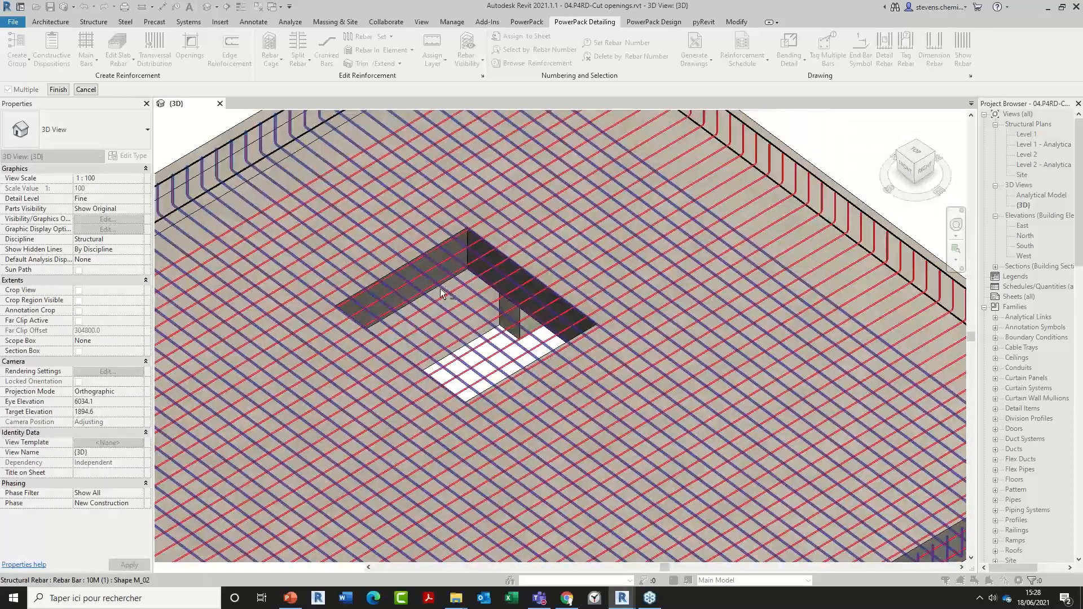
pyautogui.scroll(2, 447, 411)
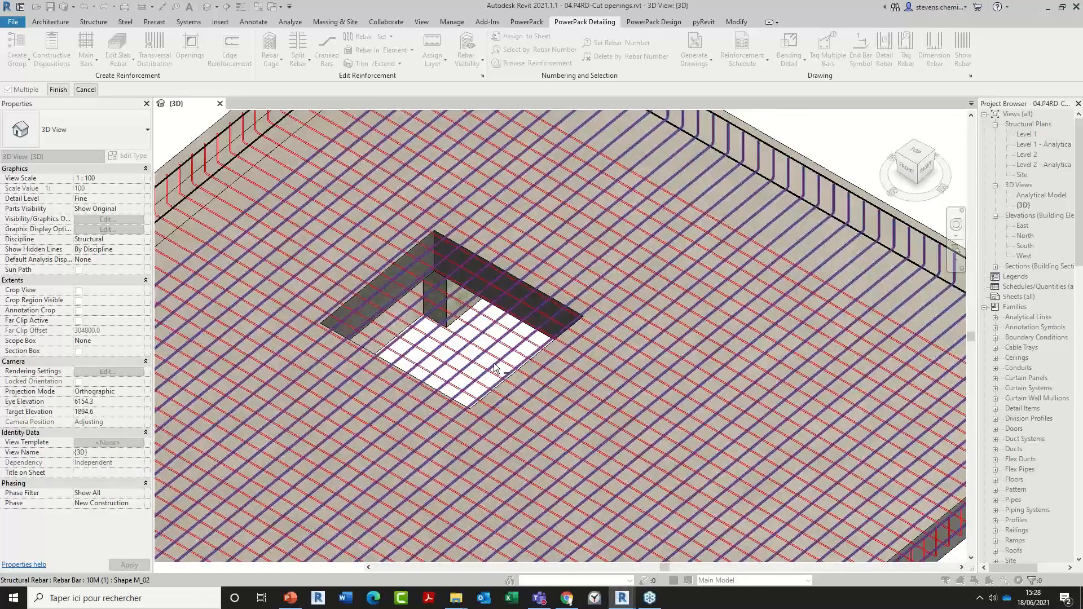
pyautogui.click(912, 160)
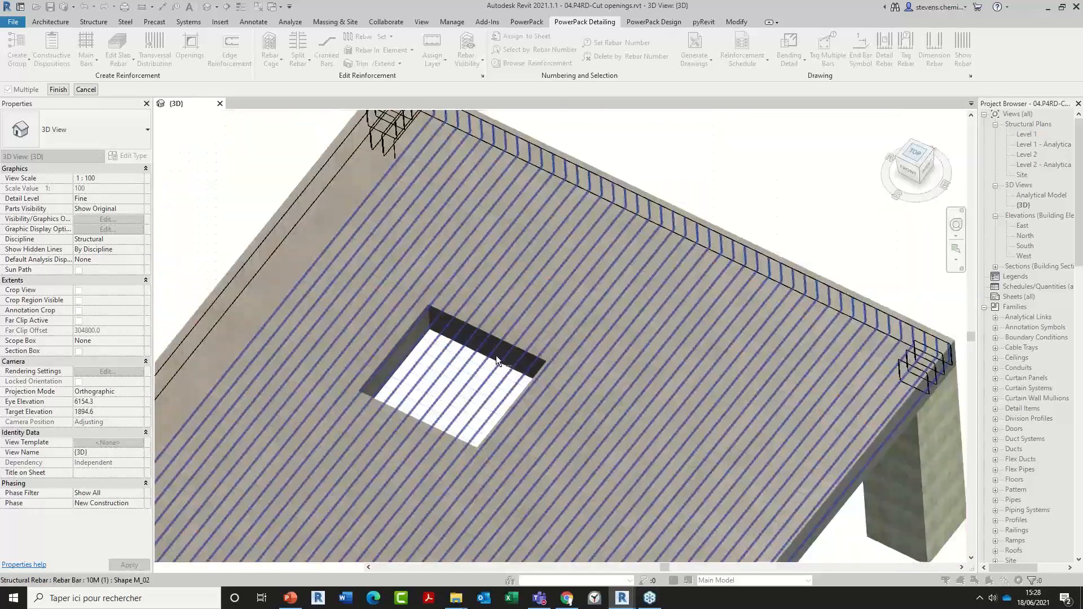
pyautogui.scroll(4, 519, 329)
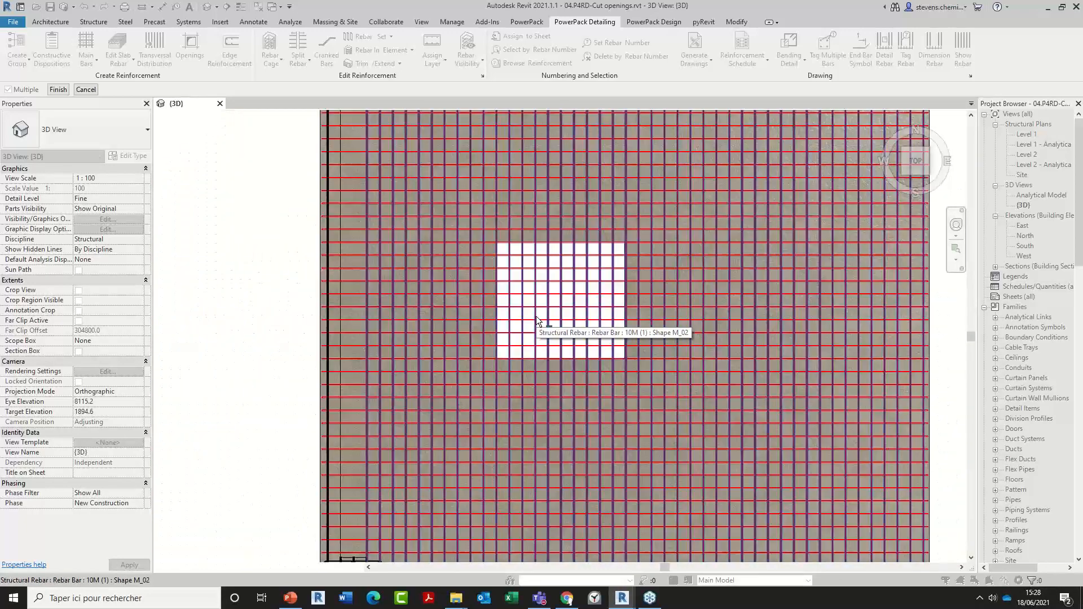
pyautogui.press('Escape')
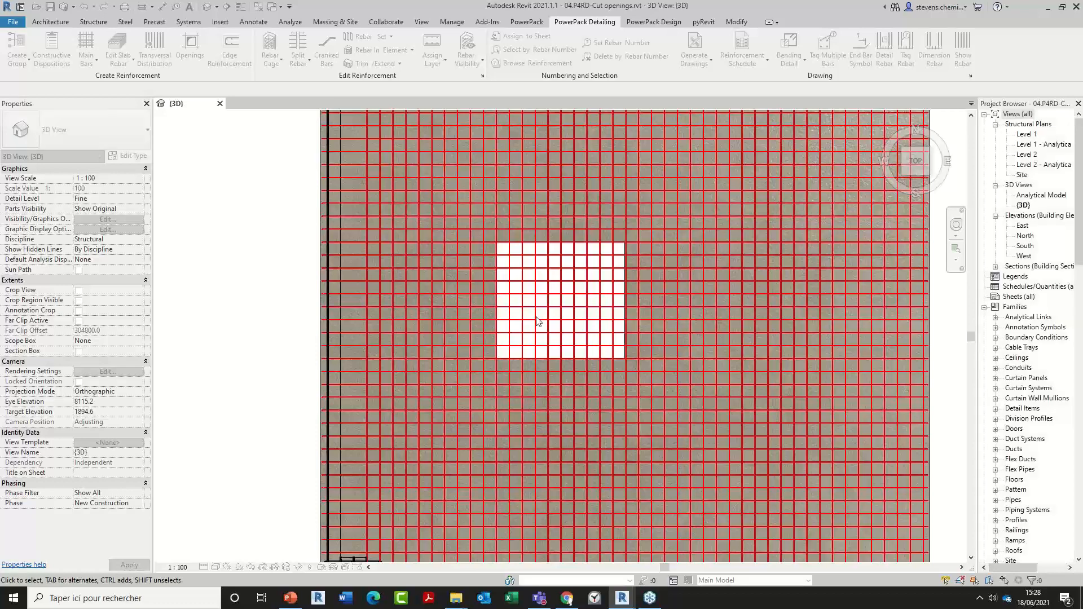
pyautogui.scroll(5, 550, 280)
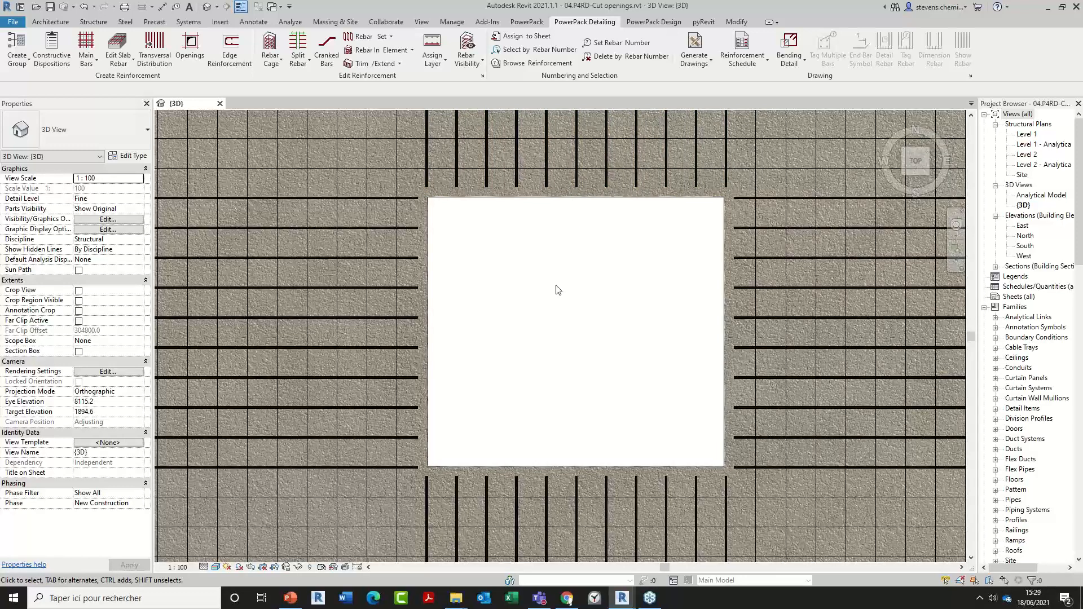
pyautogui.scroll(-5, 557, 290)
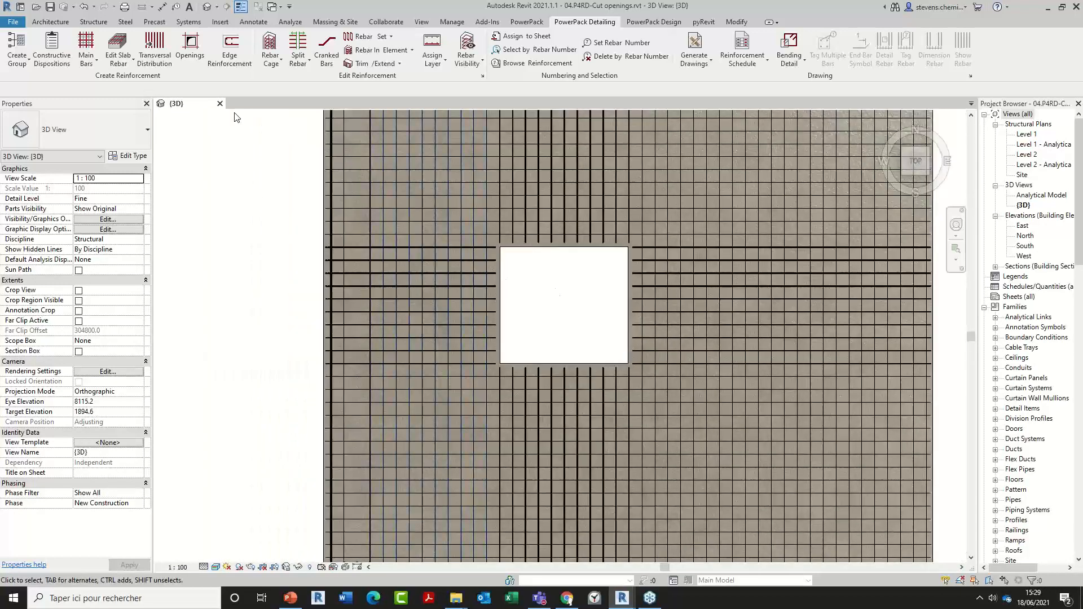
# - Close the 04.P4RD-Cut openings model, switch to the 01.P4RD-Slabs model and open its default 3D view
pyautogui.click(220, 103)
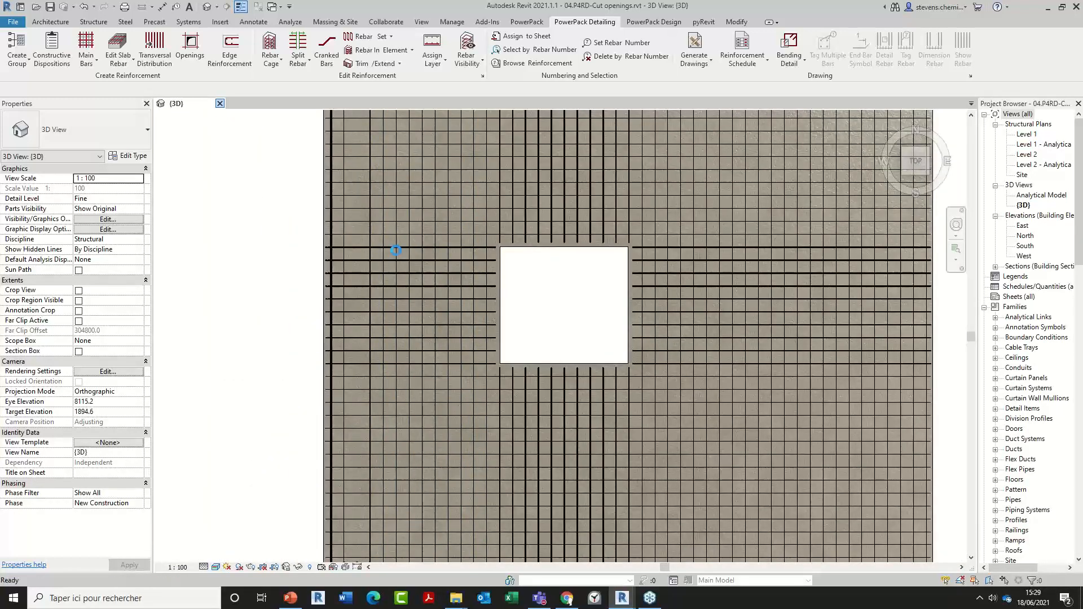
pyautogui.click(560, 305)
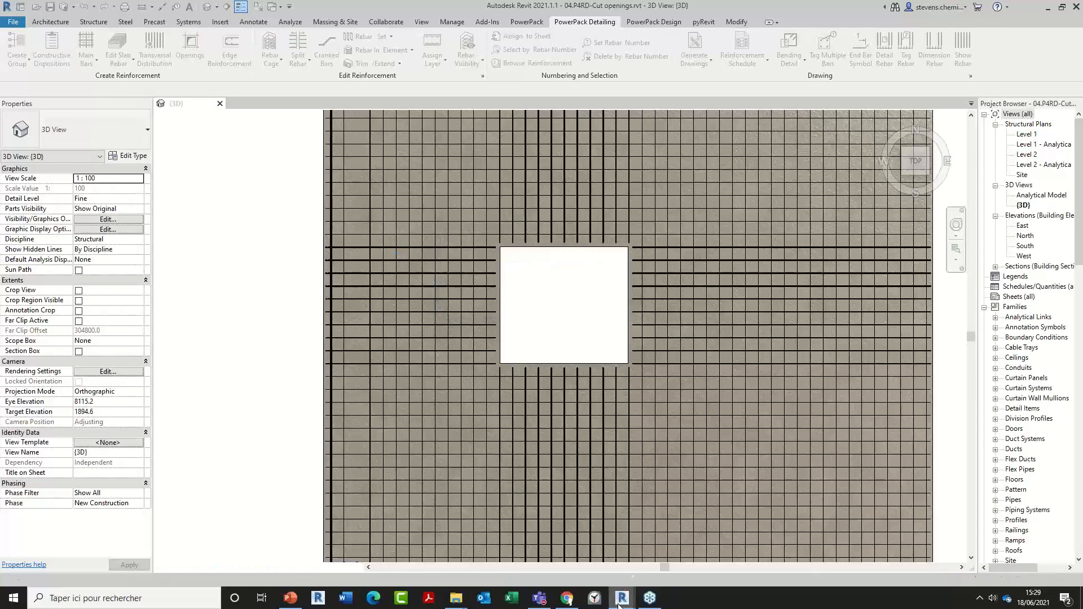
pyautogui.moveTo(619, 603)
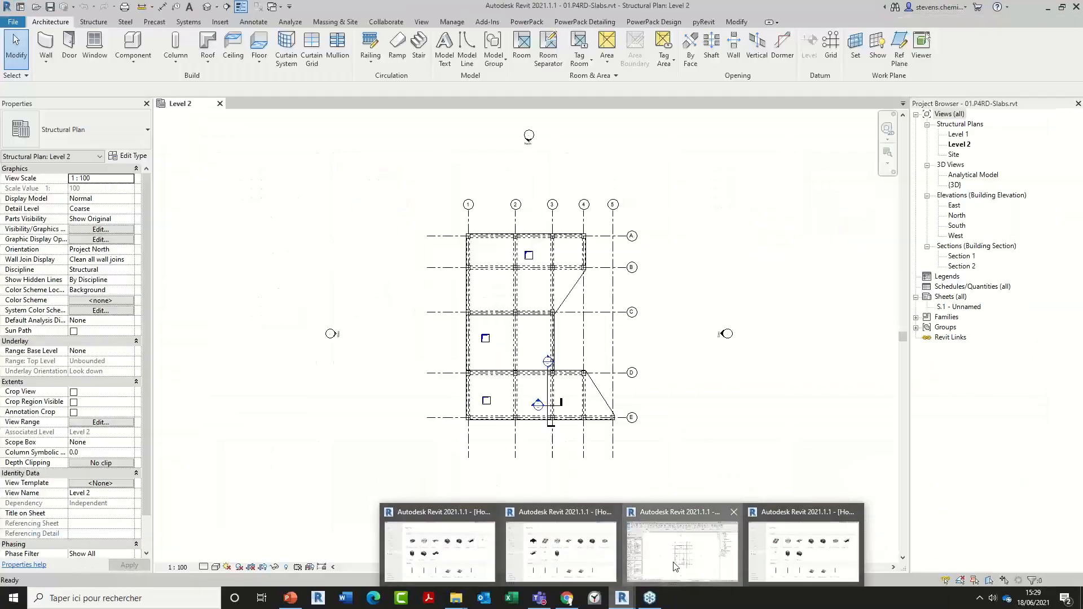
pyautogui.doubleClick(954, 185)
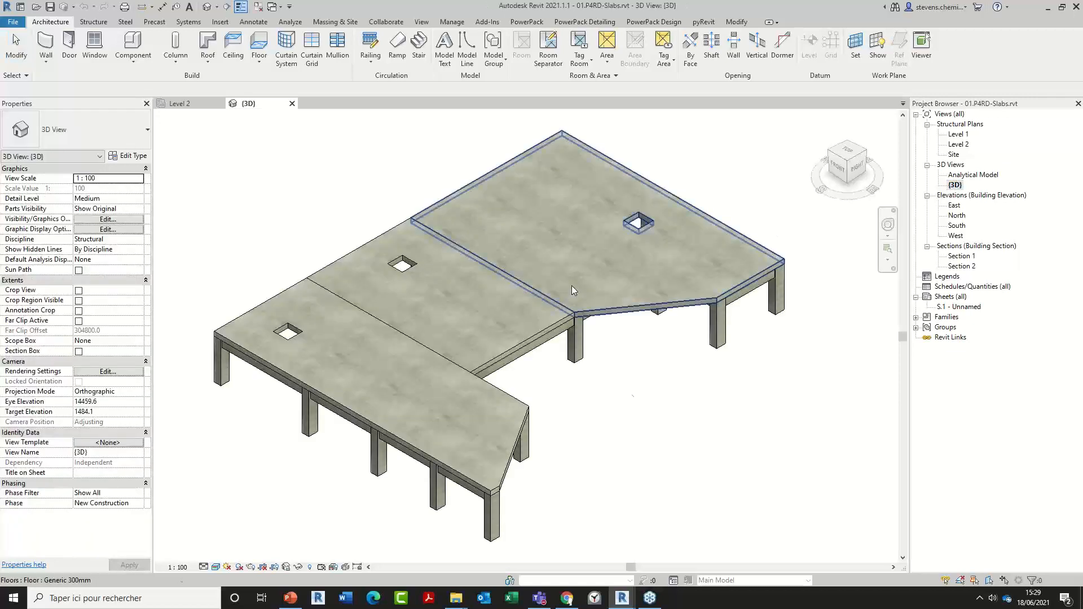
pyautogui.keyDown('shift'); pyautogui.moveTo(571, 286); pyautogui.dragTo(646, 361, button='middle'); pyautogui.keyUp('shift')
# - Create a slab design group named GS1 from the three Level 2 floor slabs, using the default template
pyautogui.click(585, 22)
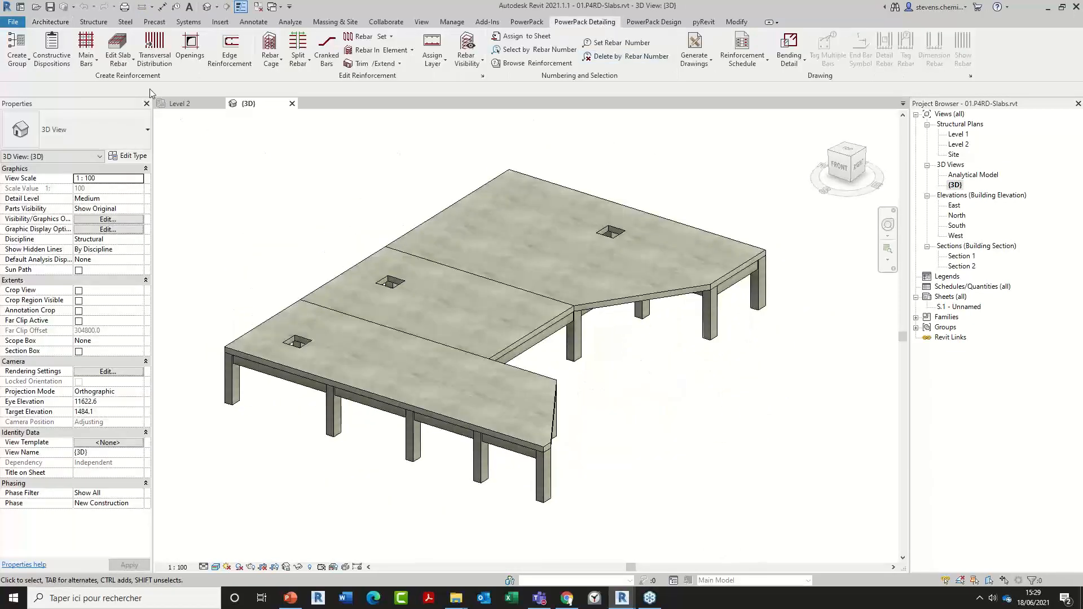
pyautogui.click(23, 66)
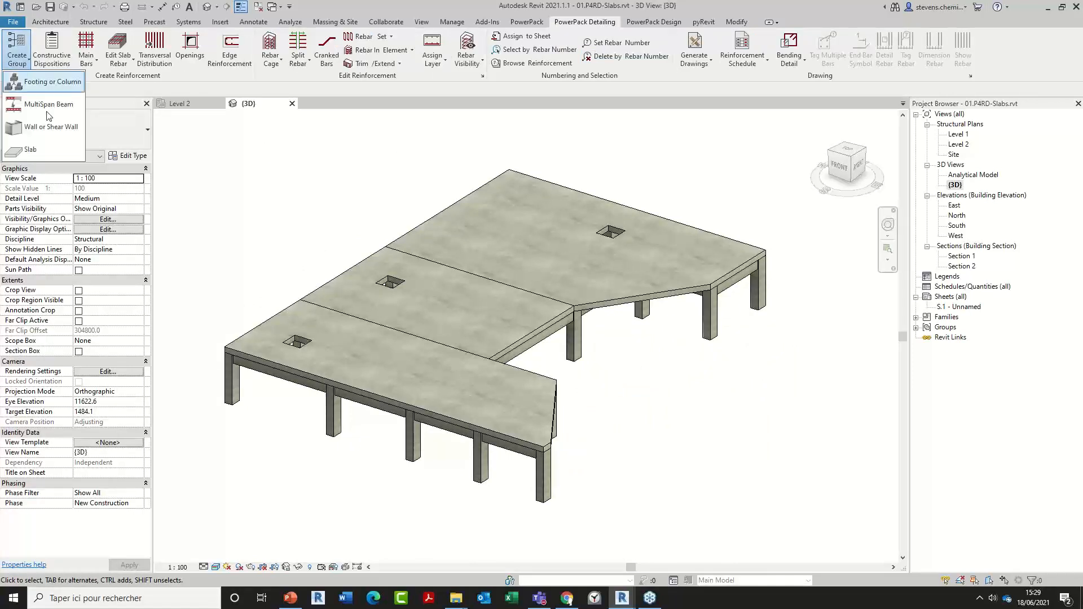
pyautogui.click(42, 145)
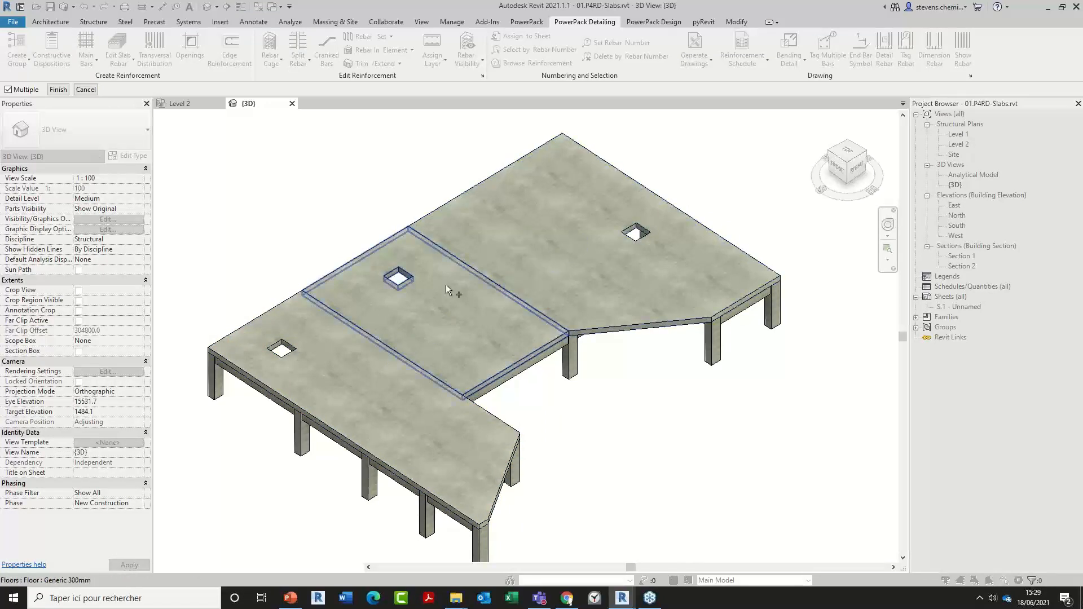
pyautogui.click(507, 263)
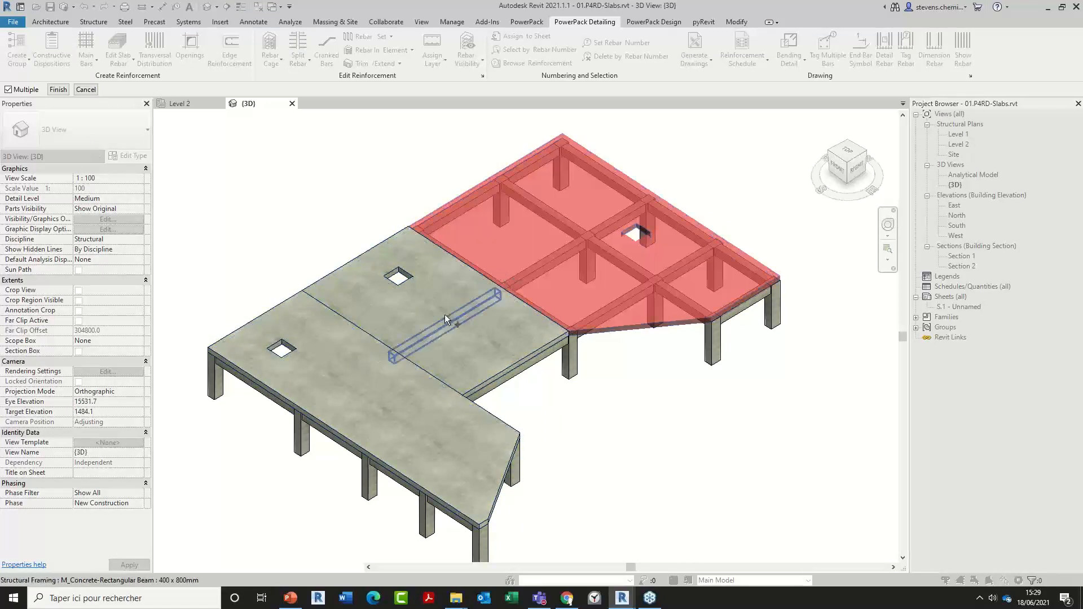
pyautogui.click(442, 302)
pyautogui.click(365, 356)
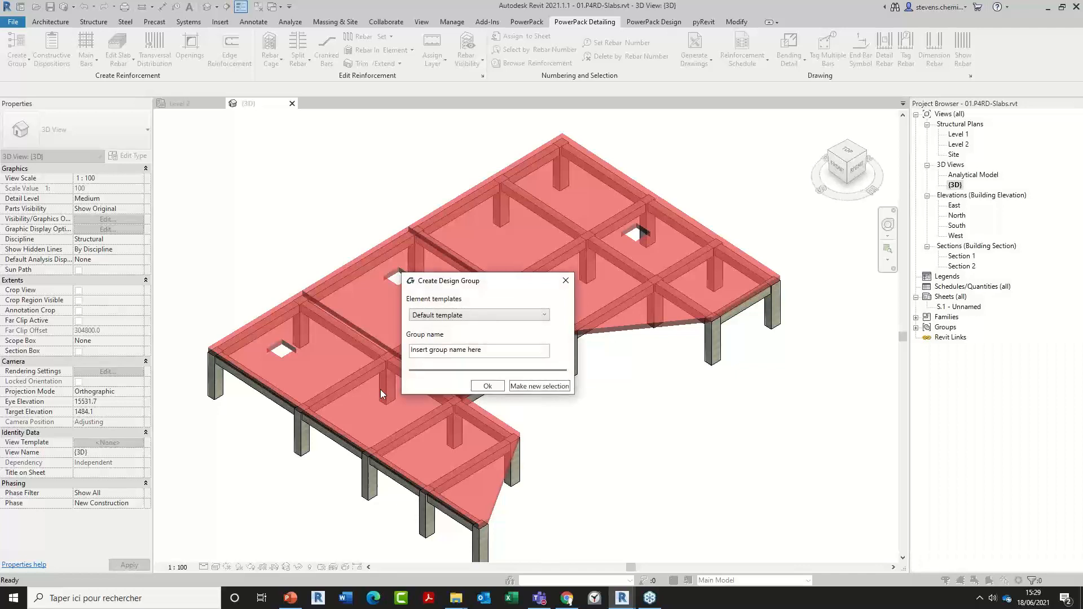
pyautogui.click(443, 351)
pyautogui.press('Return')
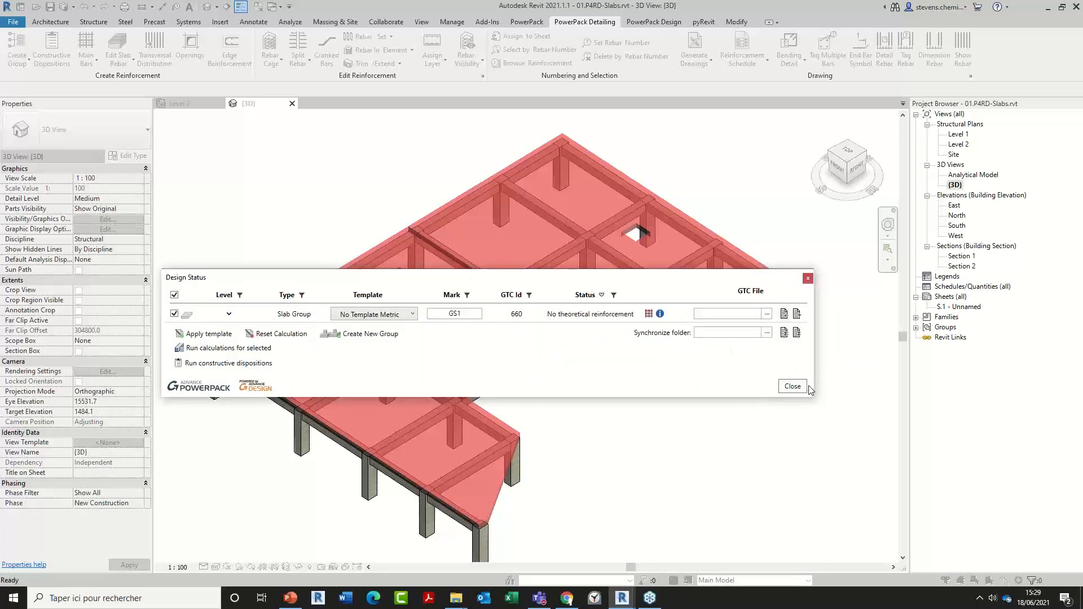
pyautogui.click(804, 387)
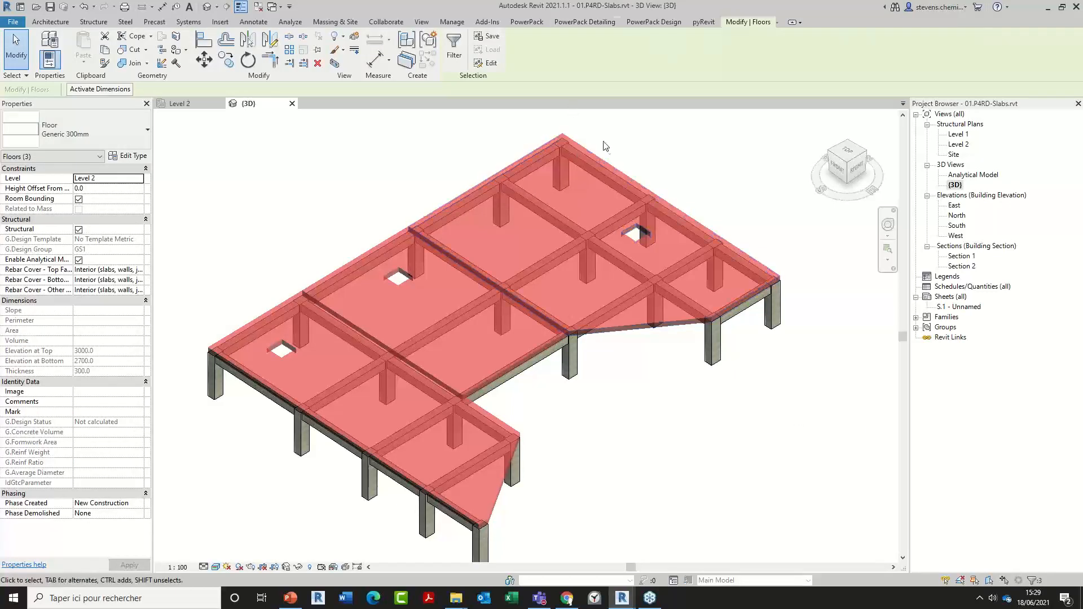
pyautogui.click(604, 155)
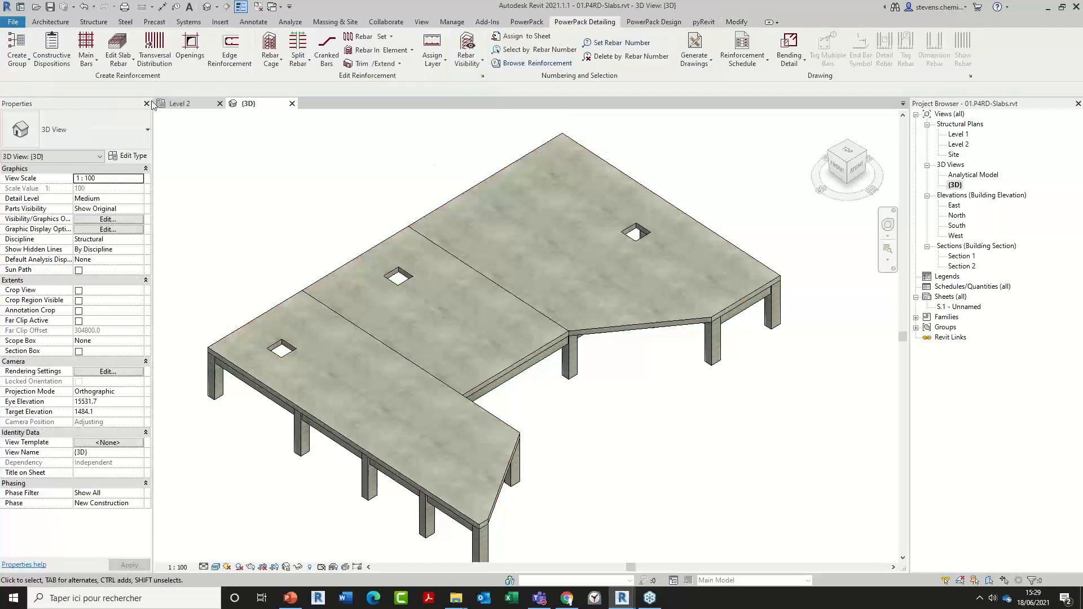
# - Try to open the largest slab's reinforcement with Edit Slab Rebar in a separate window
pyautogui.click(133, 65)
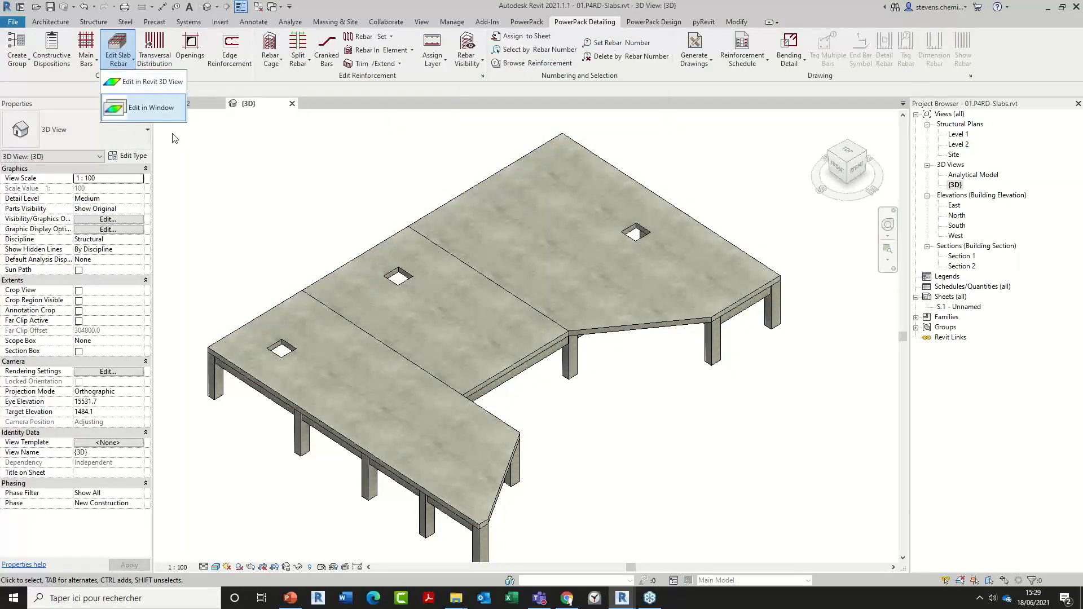
pyautogui.click(124, 98)
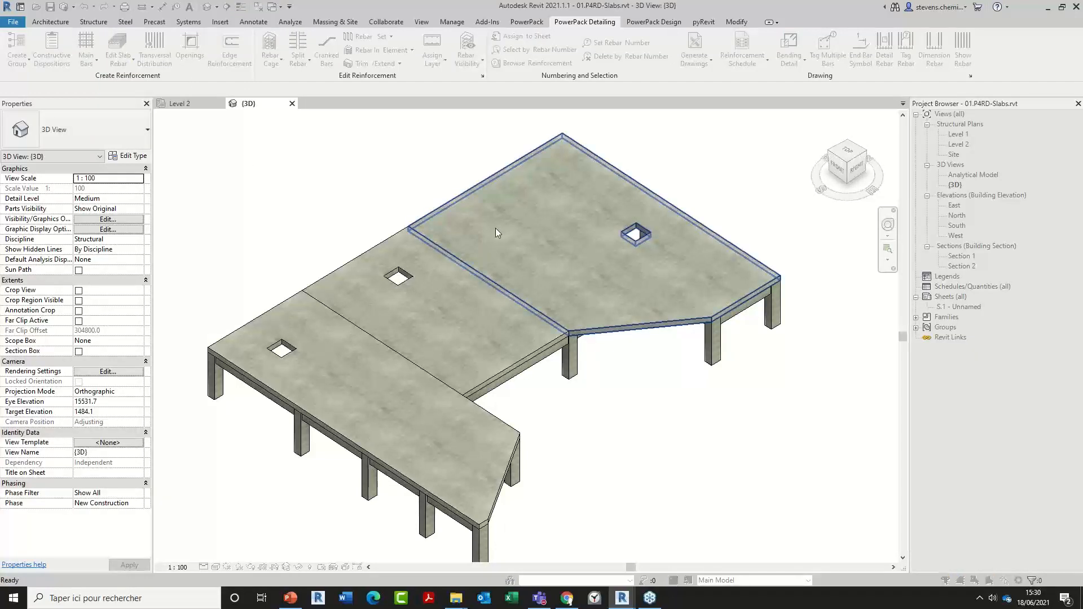
pyautogui.click(492, 230)
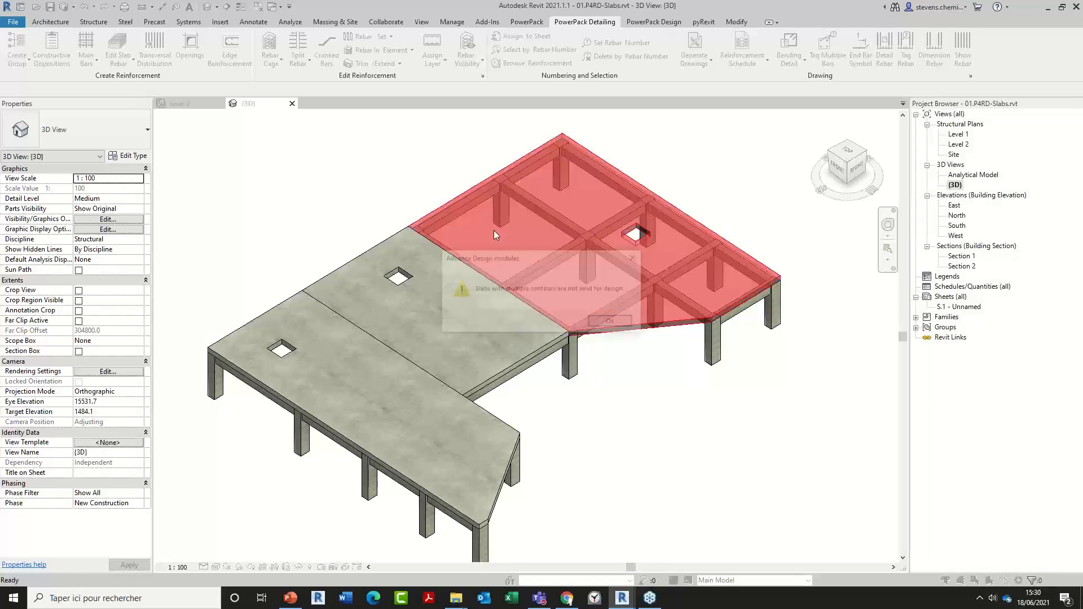
pyautogui.click(612, 324)
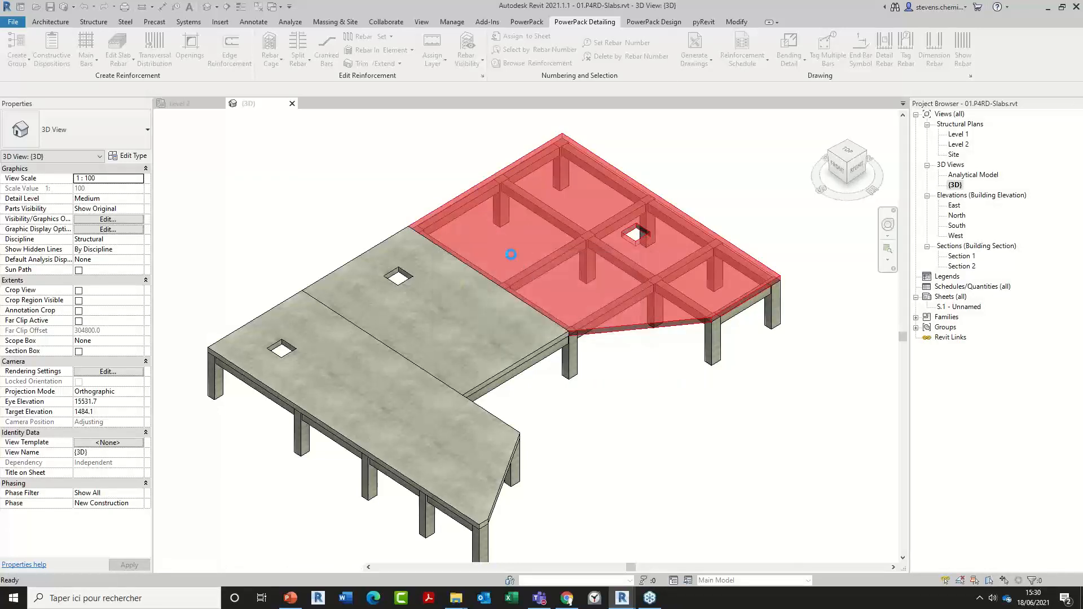
pyautogui.moveTo(495, 261); pyautogui.dragTo(515, 217, button='middle')
pyautogui.scroll(-1, 515, 217)
pyautogui.click(418, 189)
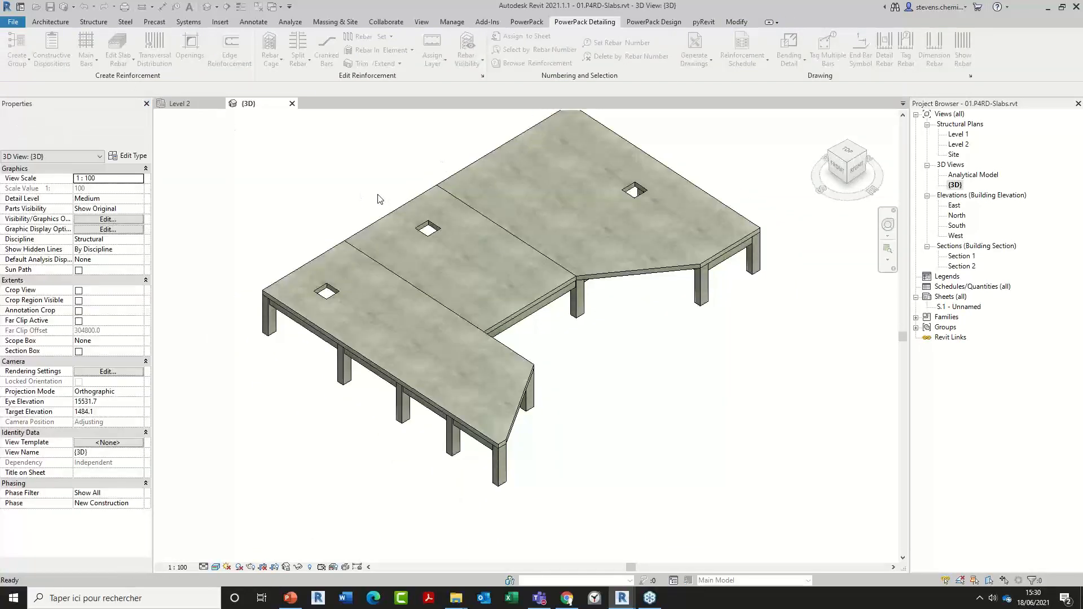
# - Check the design group assigned to each of the three floor slabs in their properties
pyautogui.click(477, 207)
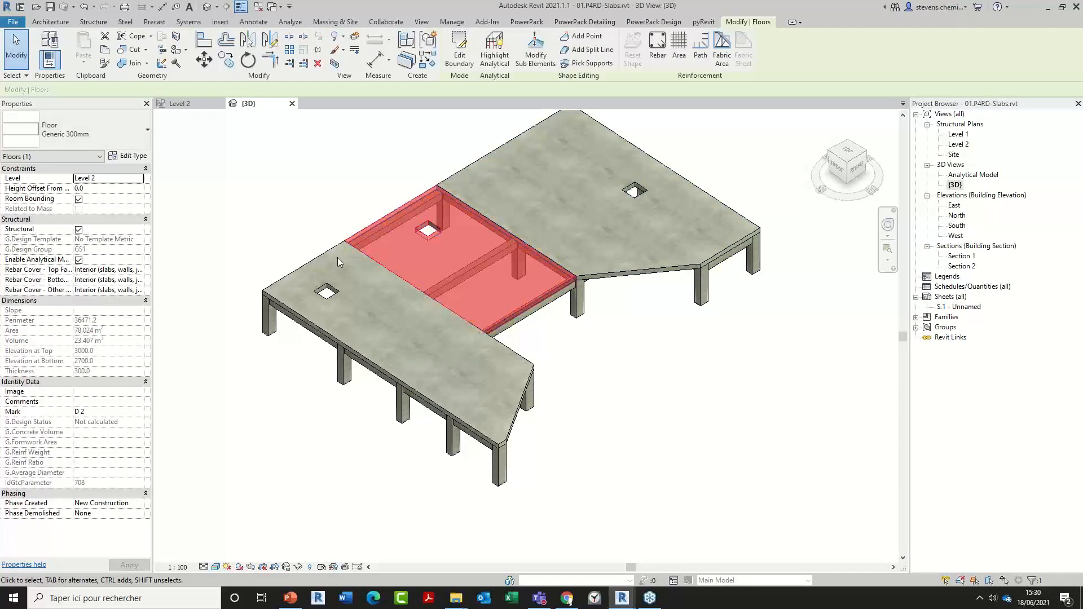
pyautogui.scroll(4, 339, 262)
pyautogui.press('Escape')
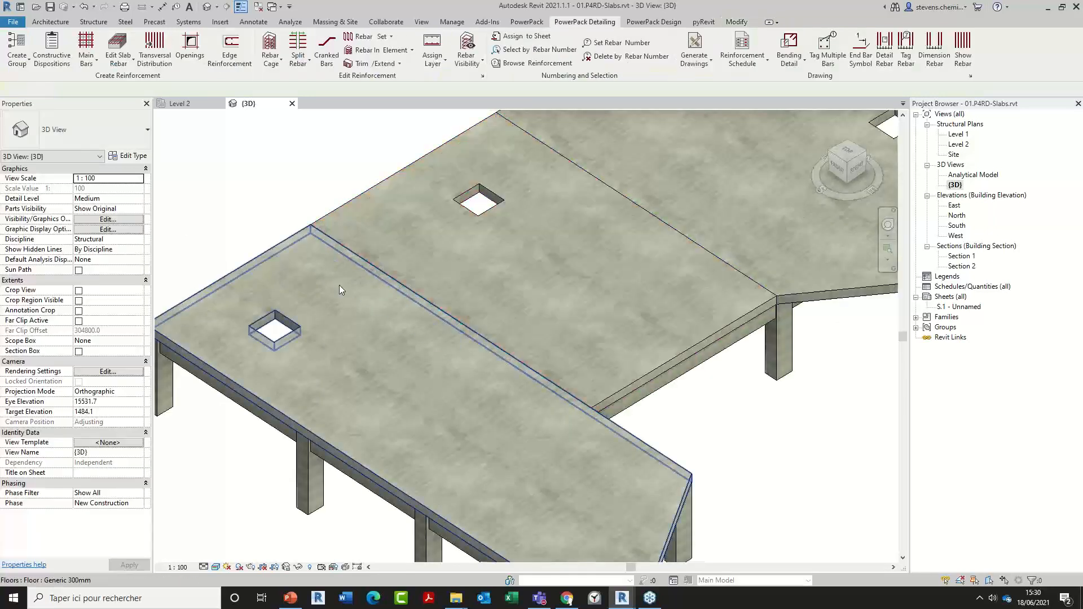
pyautogui.click(340, 285)
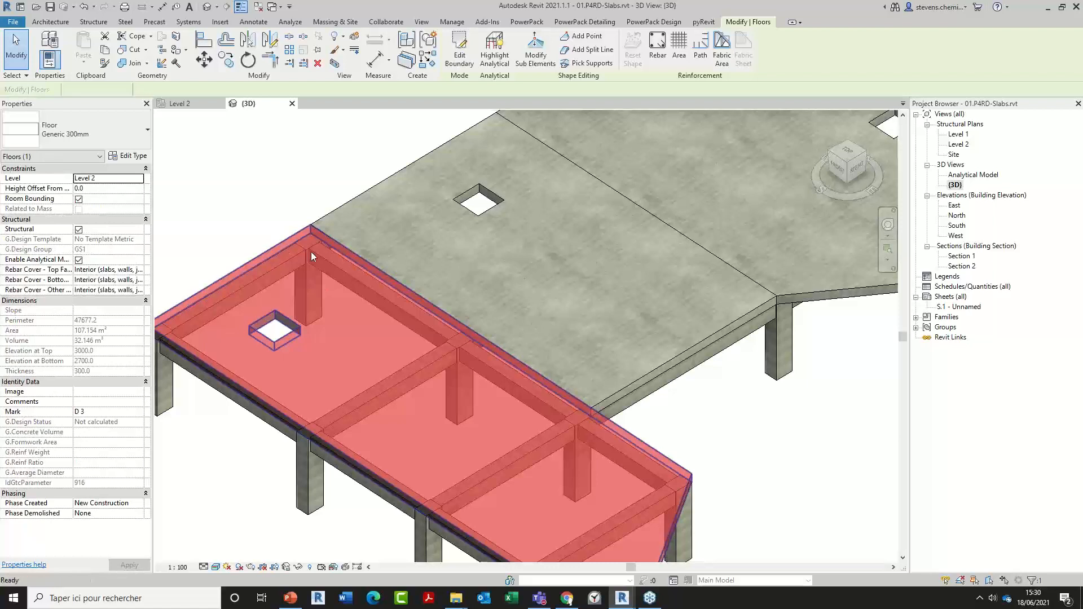
pyautogui.press('Escape')
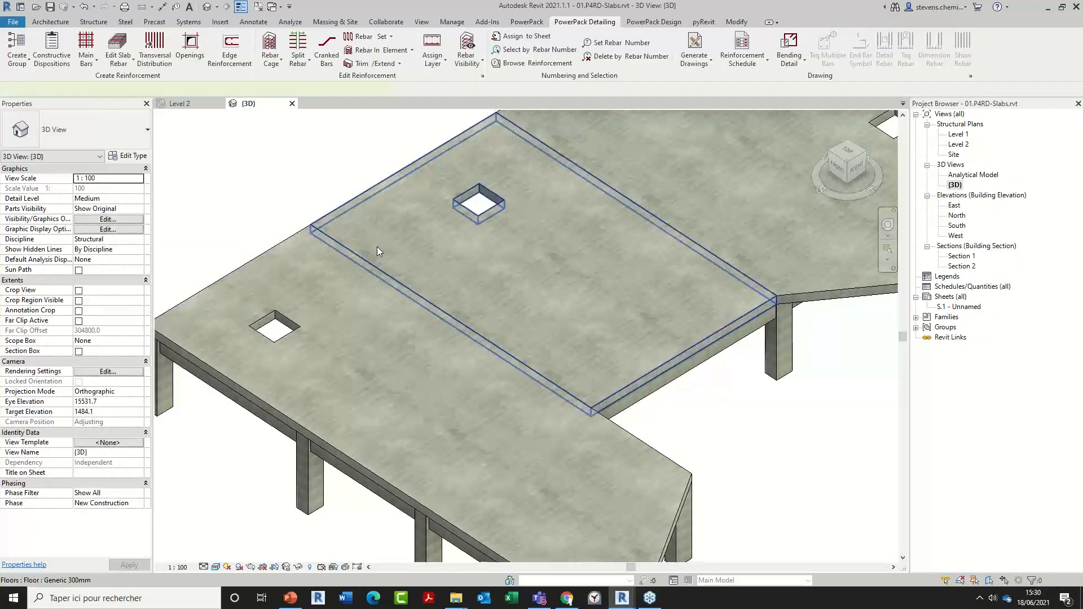
pyautogui.click(377, 247)
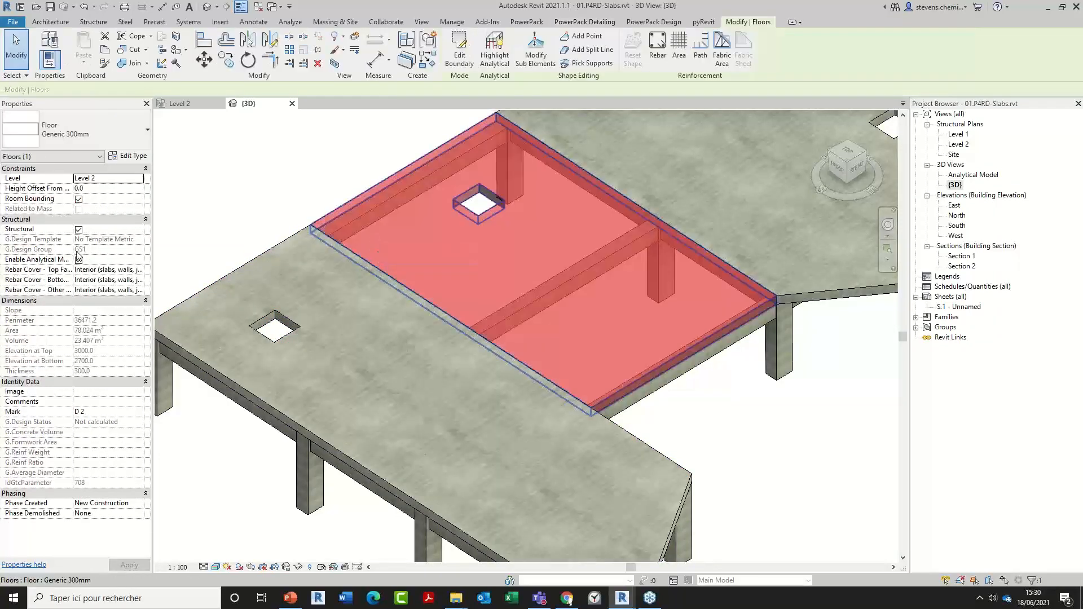
pyautogui.moveTo(455, 278); pyautogui.dragTo(190, 374, button='middle')
pyautogui.click(427, 260)
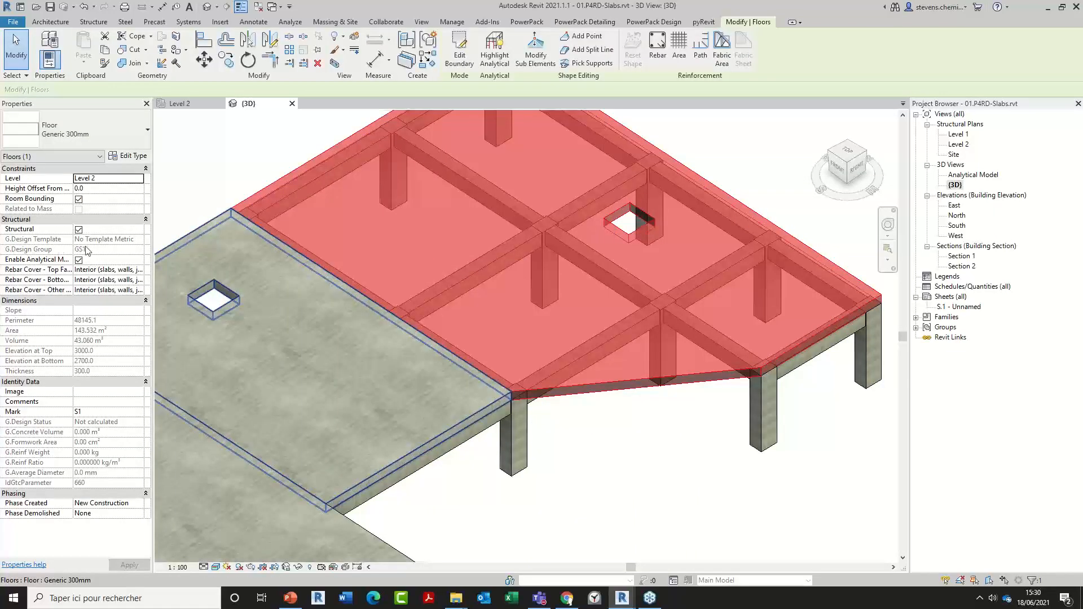
pyautogui.press('Escape')
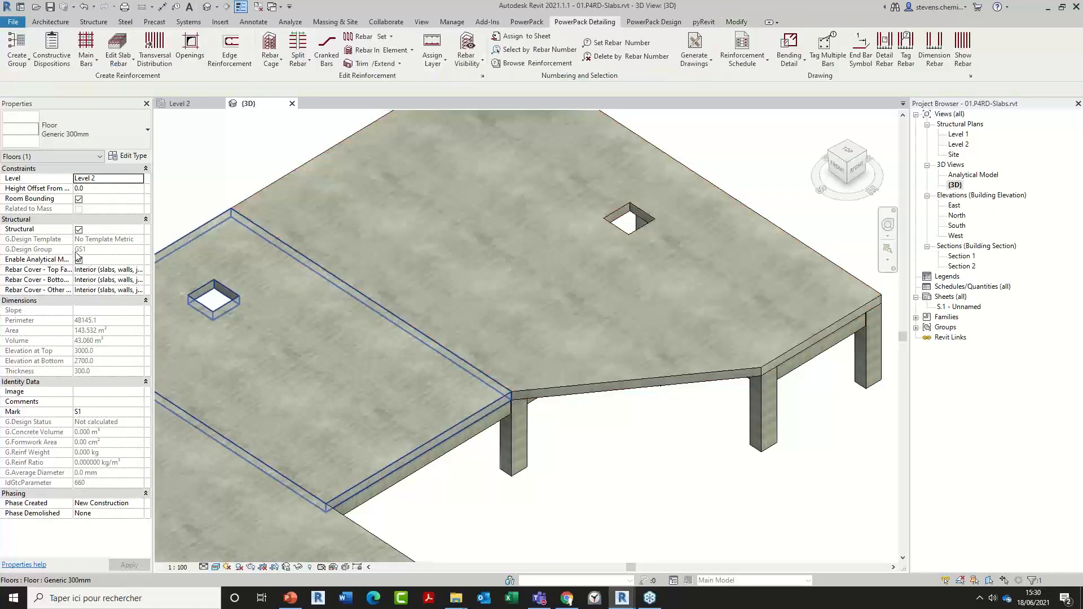
pyautogui.click(17, 59)
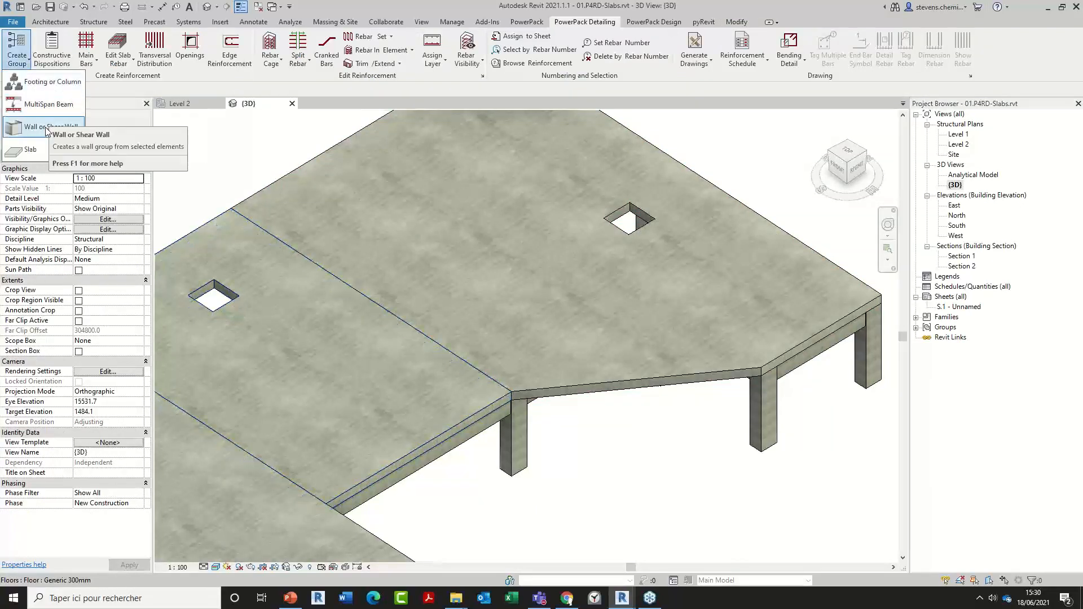
pyautogui.scroll(-4, 357, 312)
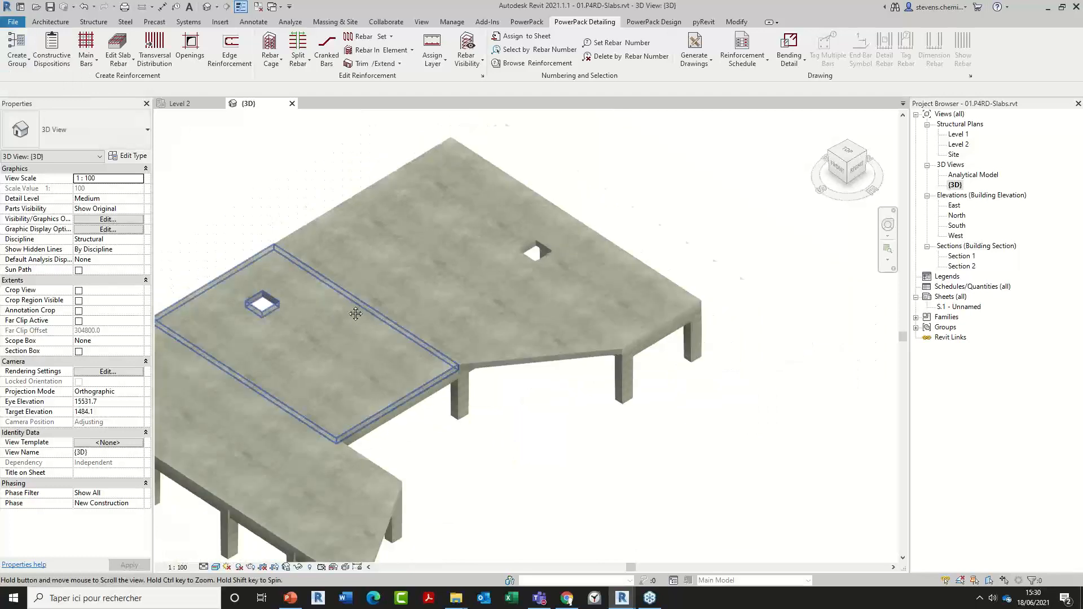
pyautogui.moveTo(355, 314); pyautogui.dragTo(515, 277, button='middle')
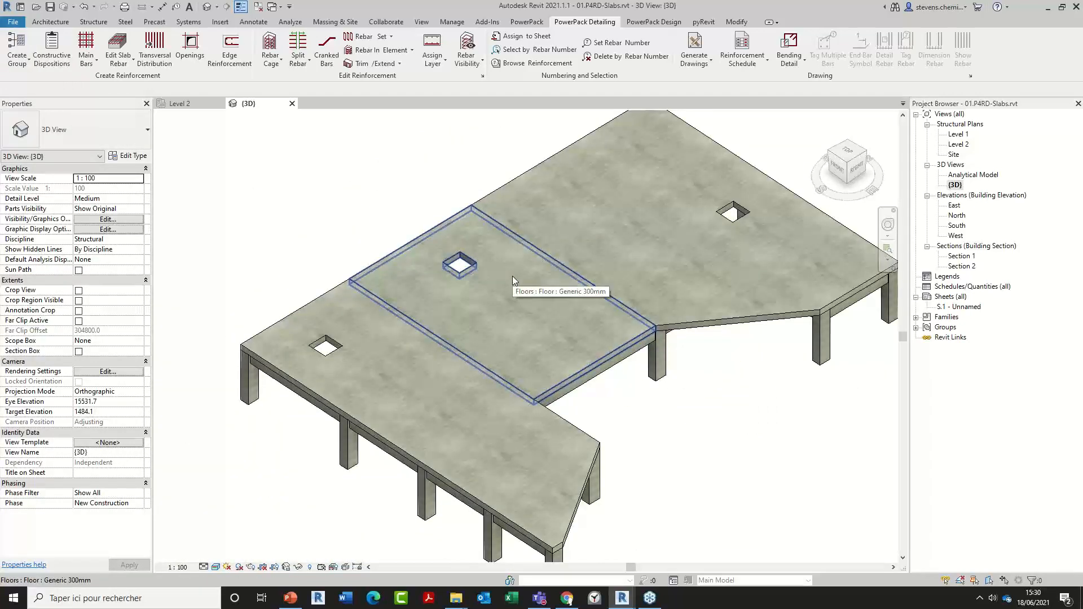
# - Close the 3D view and the Level 2 plan to close the 01.P4RD-Slabs model
pyautogui.click(291, 103)
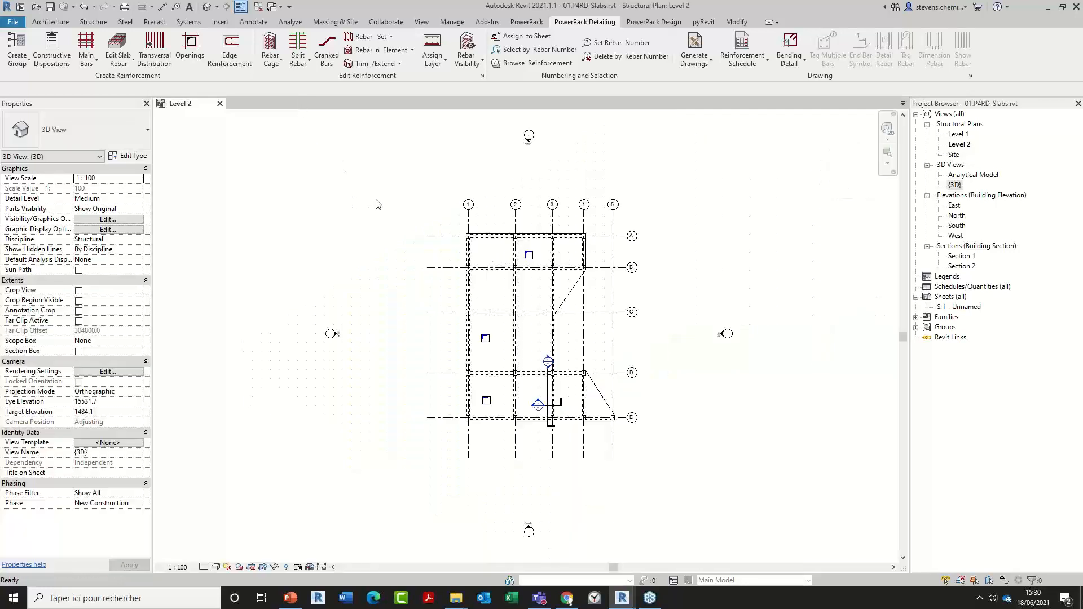
pyautogui.click(220, 103)
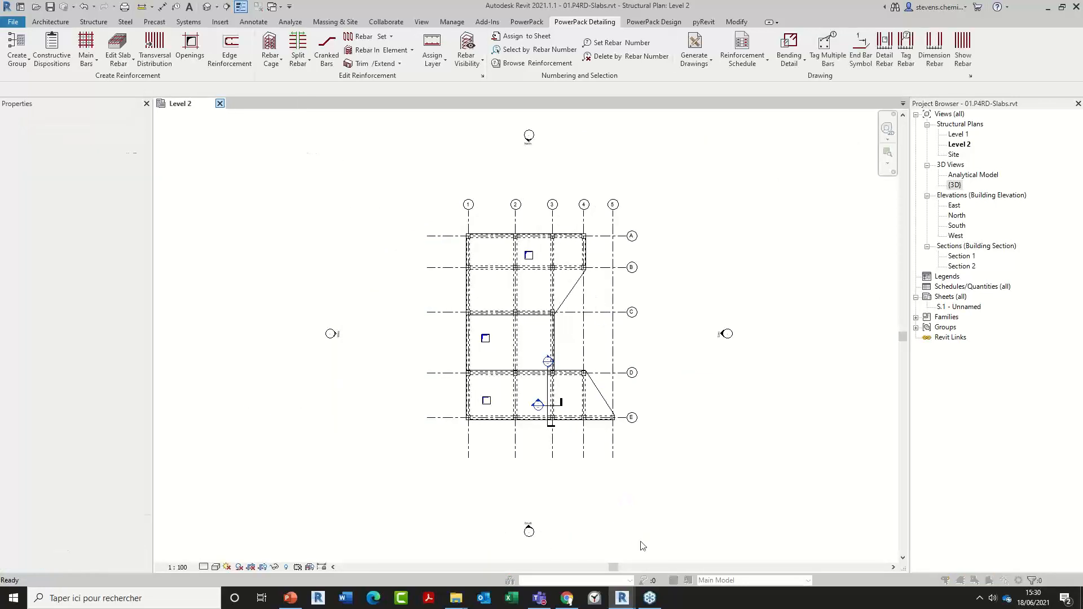
pyautogui.click(569, 312)
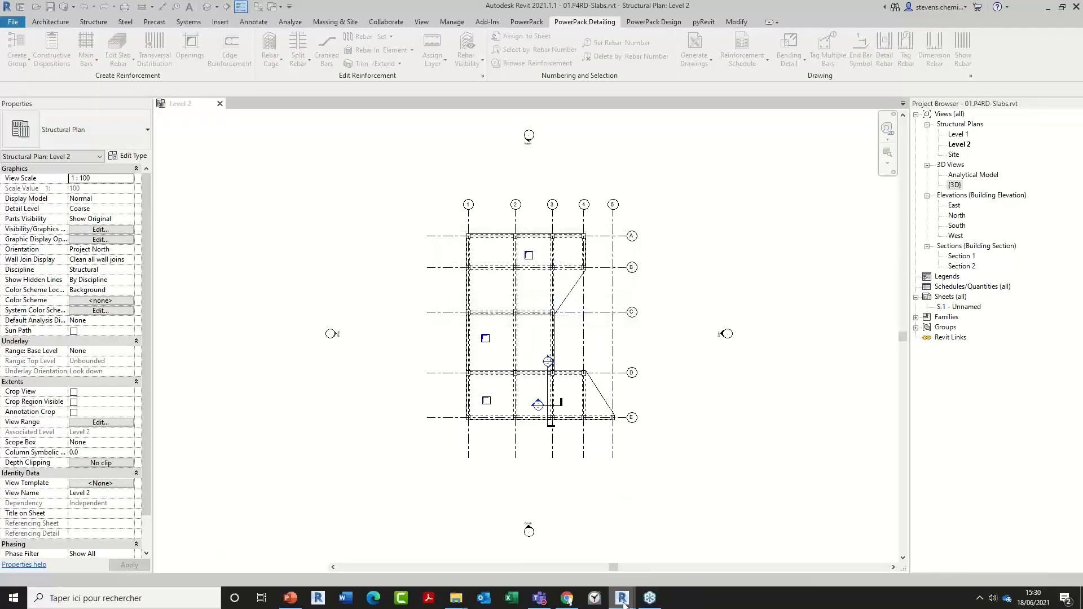
# - Switch to File Explorer and open the 01.P4RD-DM.rvt model from the PP4R Premium folder
pyautogui.moveTo(622, 599)
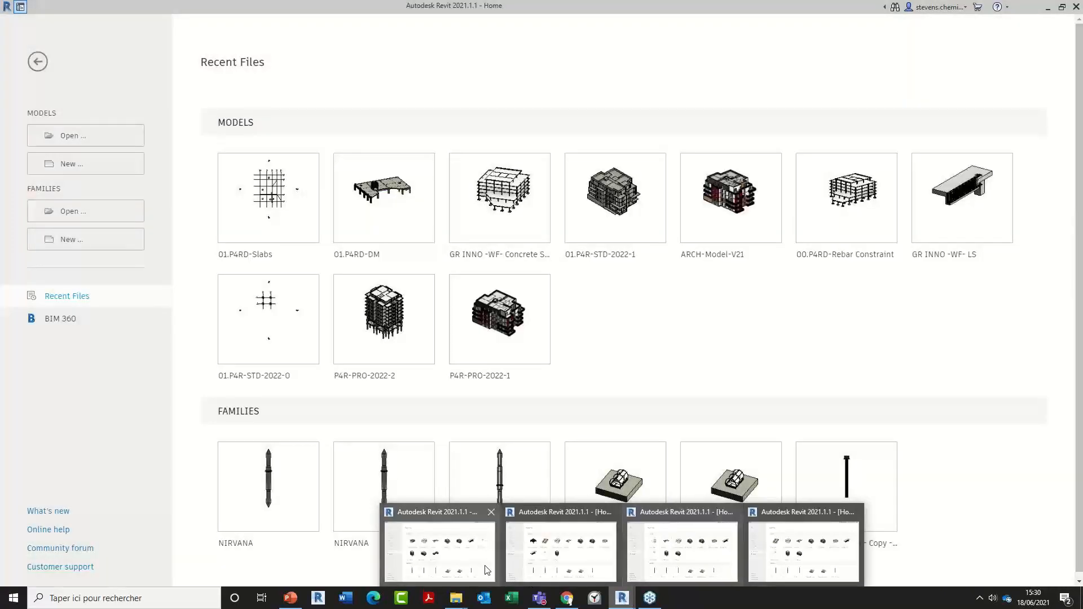
pyautogui.click(488, 565)
pyautogui.moveTo(455, 598)
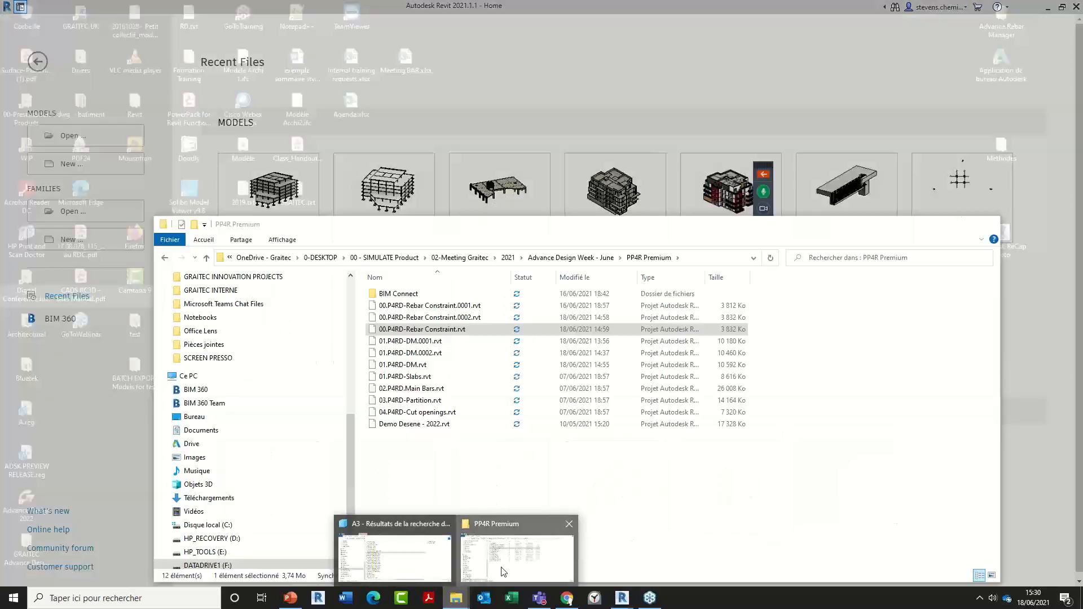
pyautogui.click(513, 552)
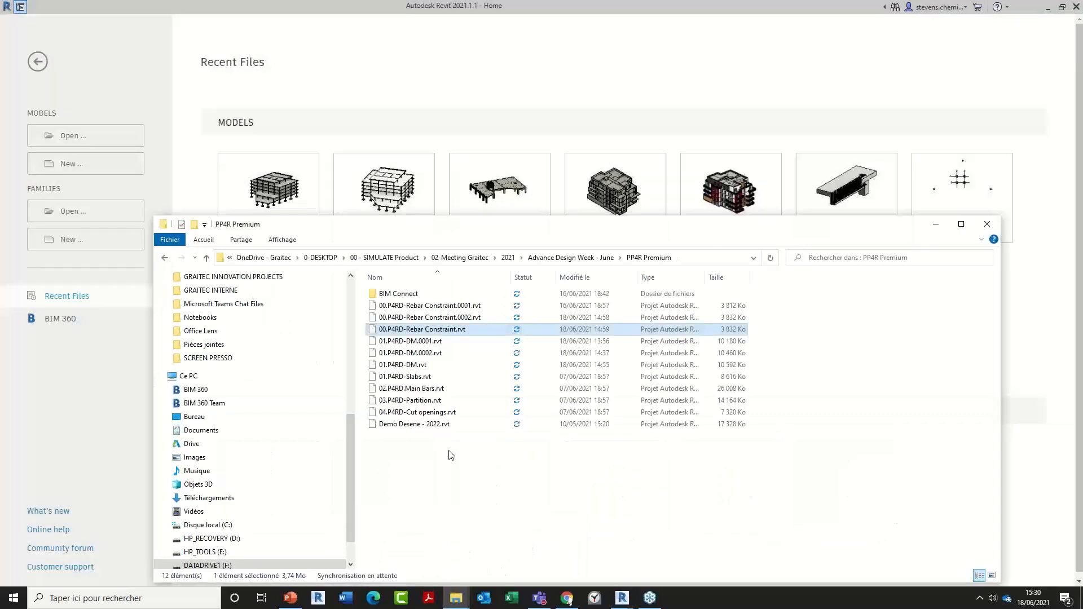
pyautogui.click(599, 259)
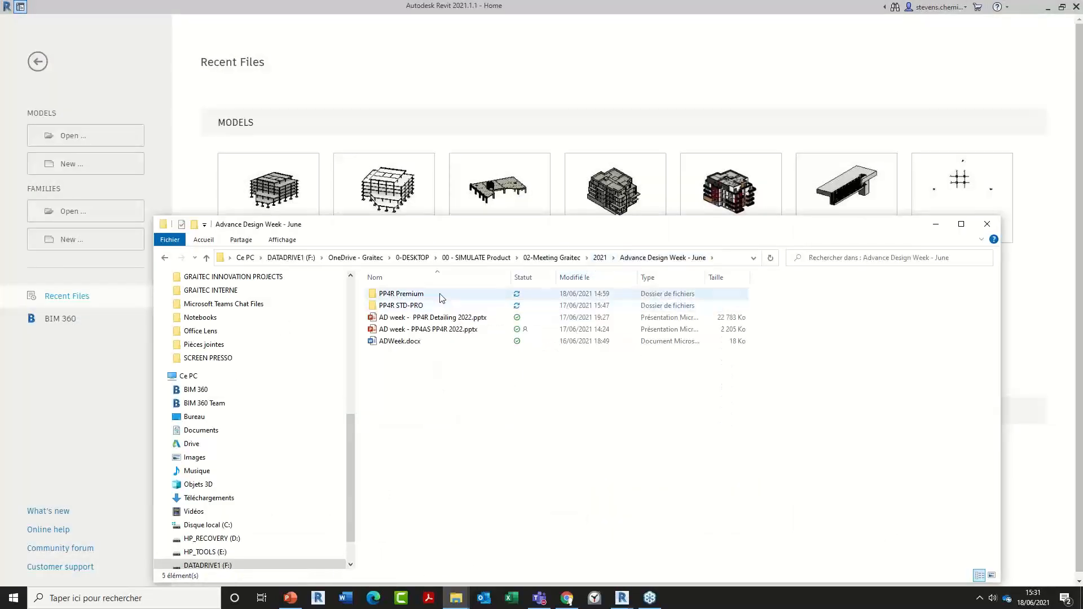
pyautogui.doubleClick(441, 297)
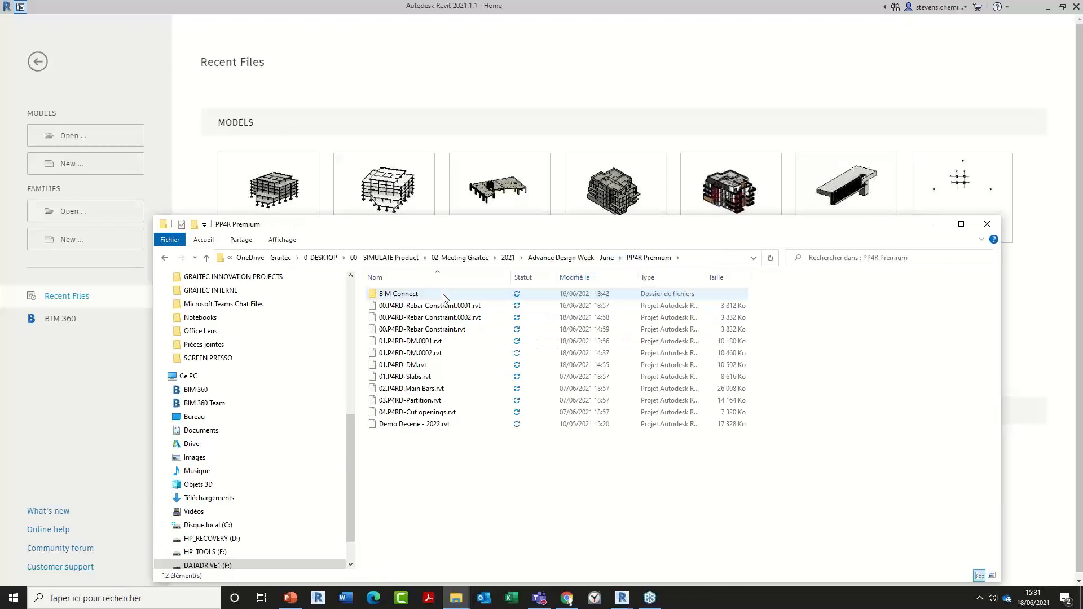
pyautogui.click(417, 365)
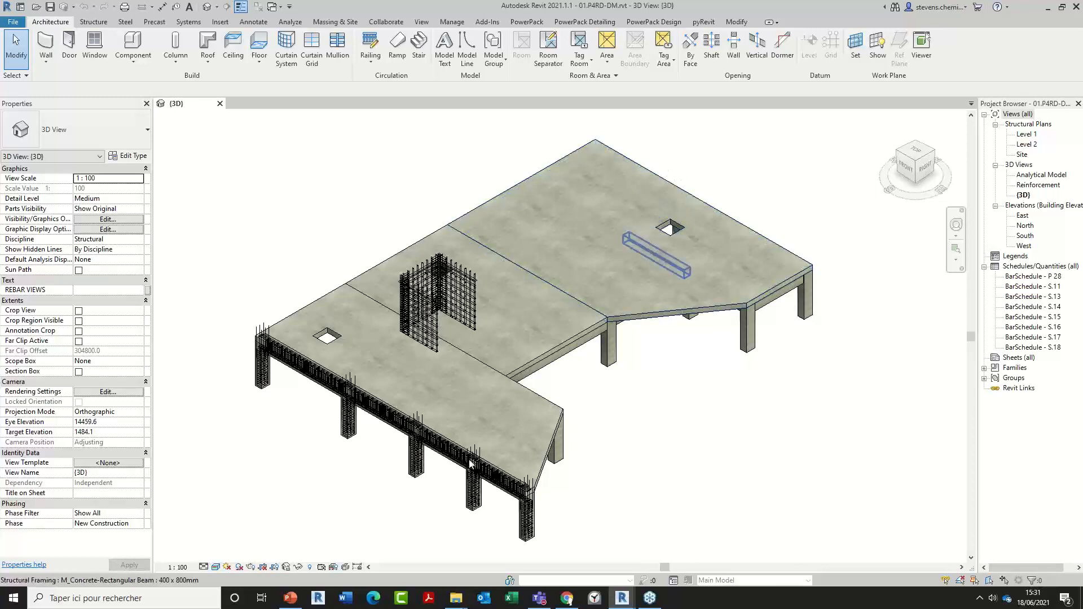
pyautogui.scroll(5, 507, 516)
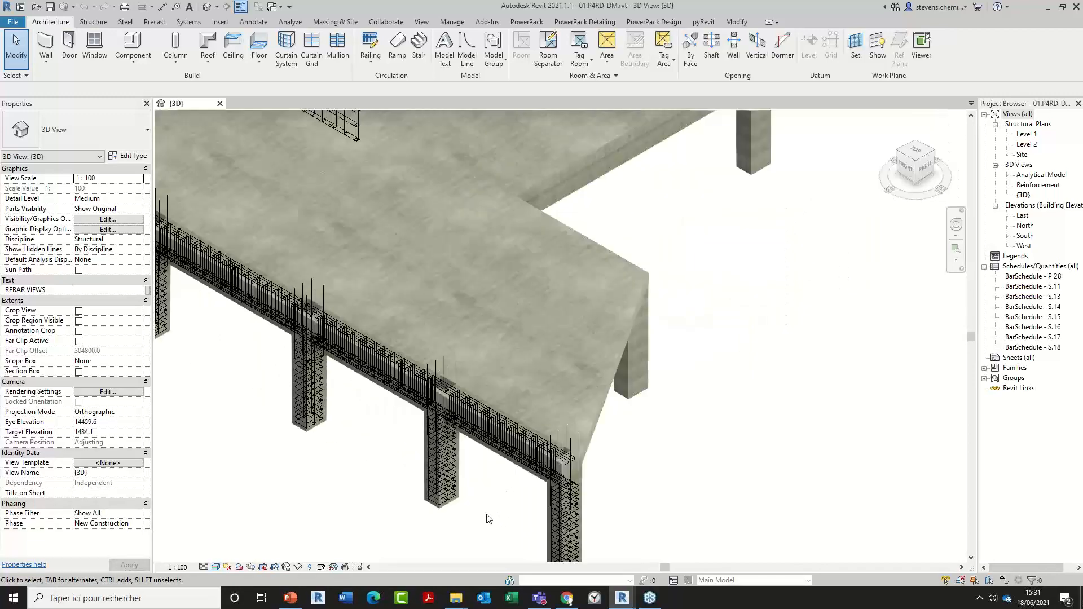
# - Open the Level 2 structural plan and close all other open views
pyautogui.keyDown('shift'); pyautogui.moveTo(434, 507); pyautogui.dragTo(522, 465, button='middle'); pyautogui.keyUp('shift')
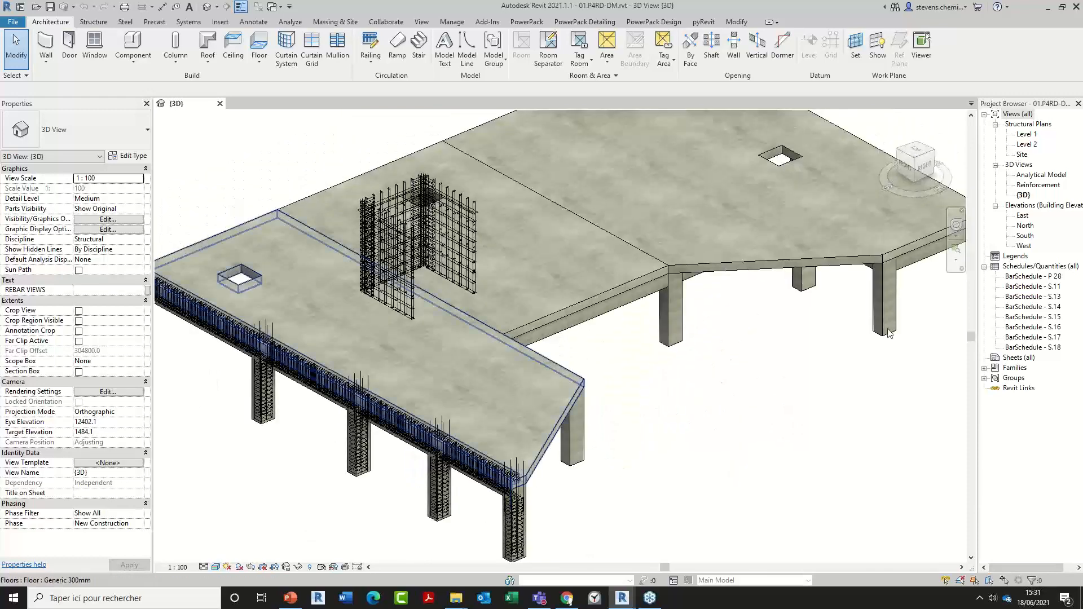
pyautogui.click(1026, 145)
pyautogui.doubleClick(1026, 144)
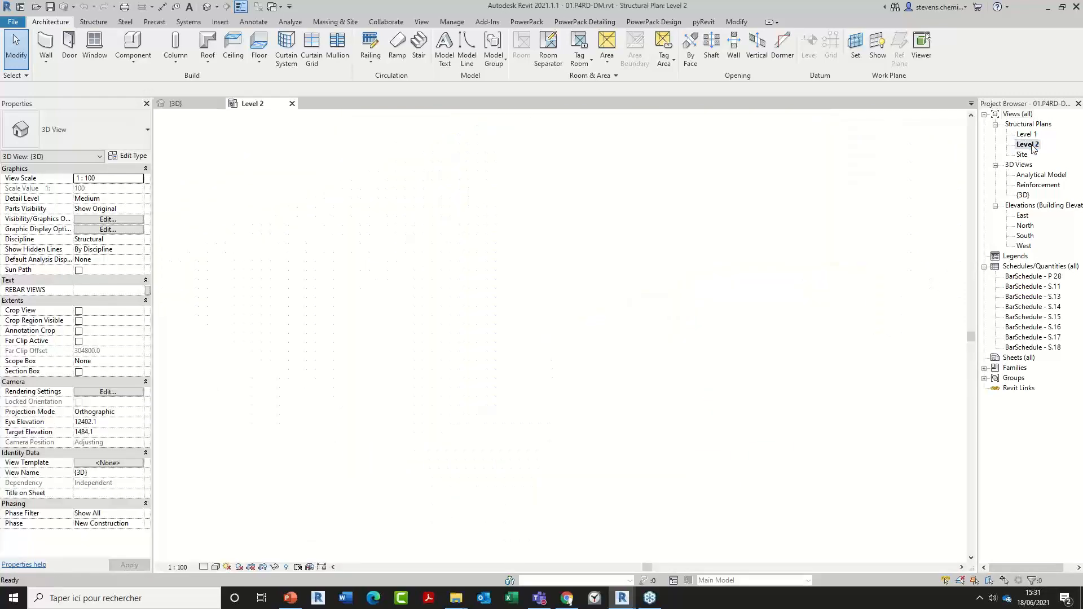
pyautogui.click(258, 7)
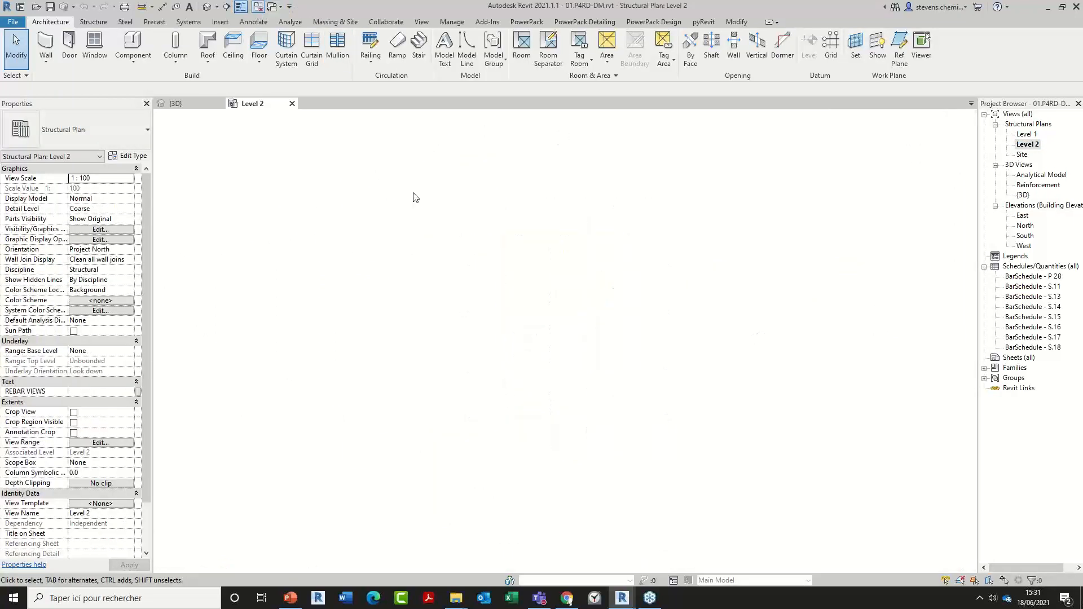
# - Draw a building section along the grid E beam spanning grids 4 and 5, and reduce its far clip offset to about 952 mm
pyautogui.scroll(6, 677, 424)
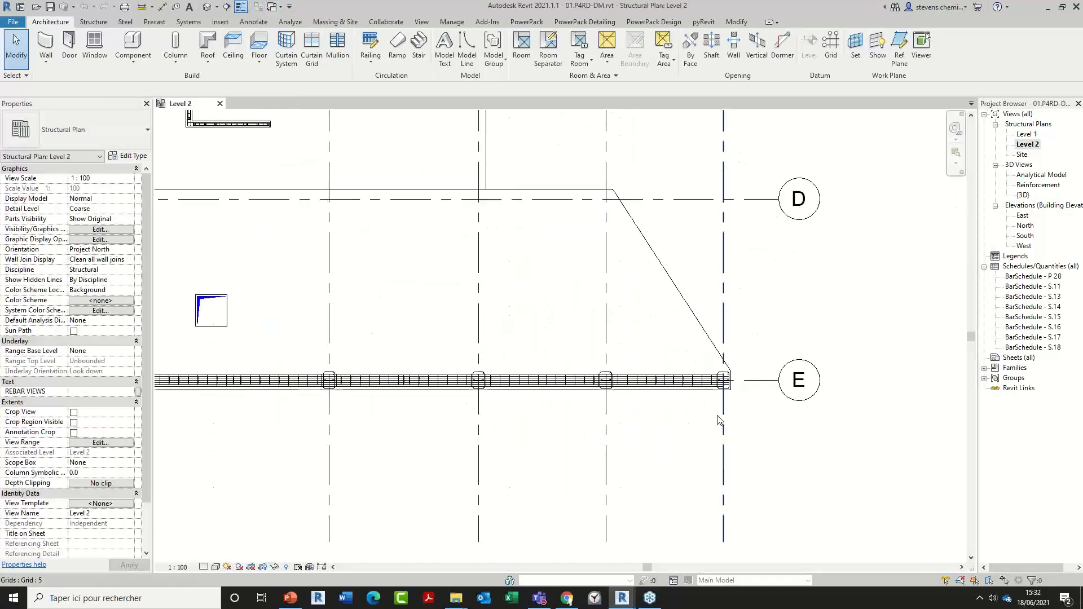
pyautogui.scroll(2, 693, 419)
pyautogui.moveTo(660, 446); pyautogui.dragTo(604, 480, button='middle')
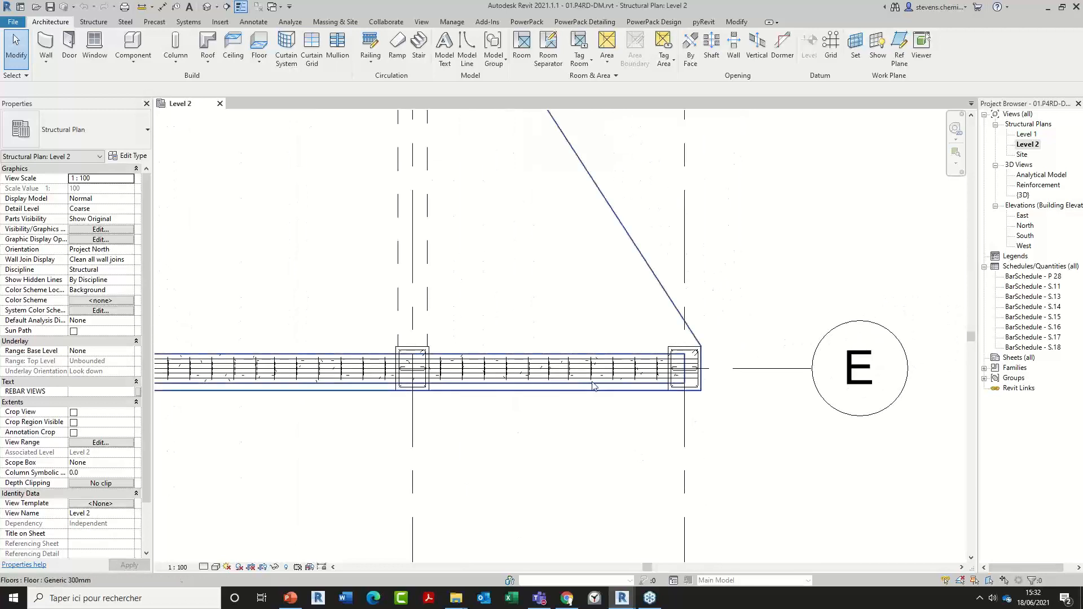
pyautogui.scroll(1, 592, 381)
pyautogui.scroll(-2, 430, 341)
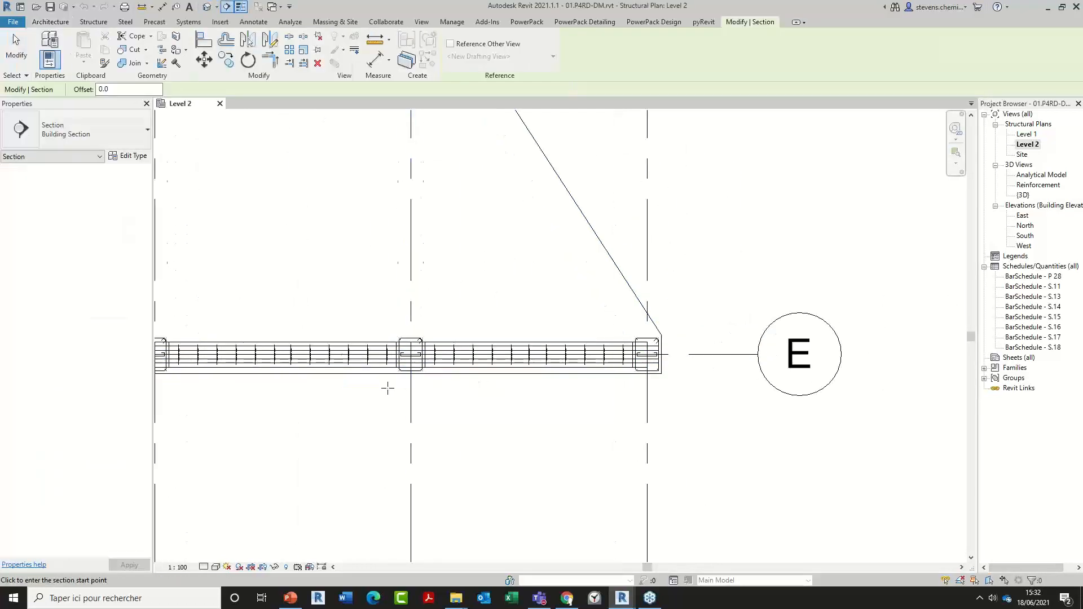
pyautogui.scroll(1, 394, 386)
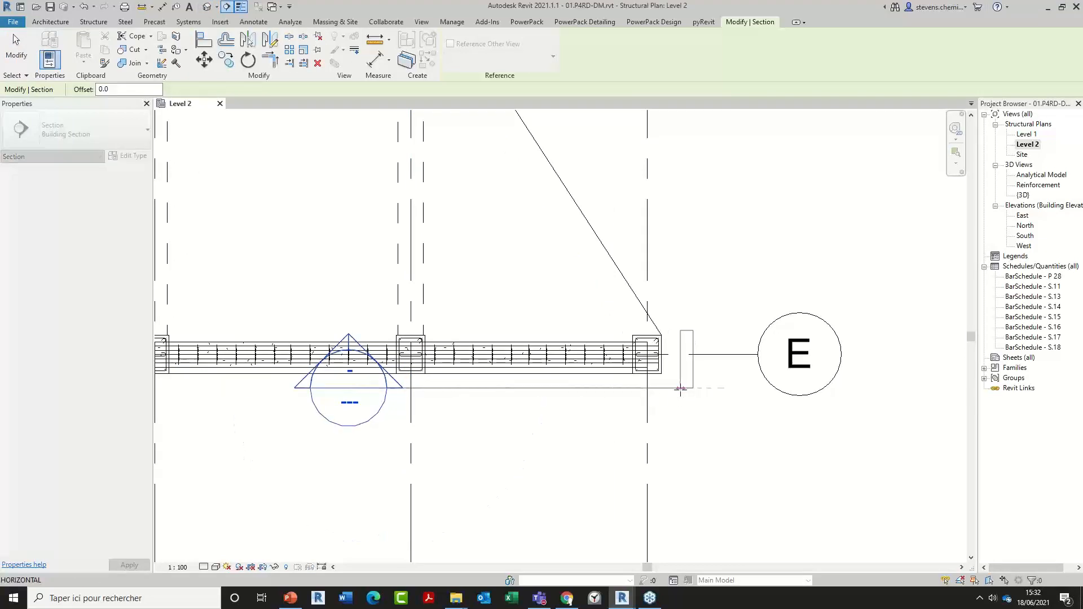
pyautogui.click(680, 388)
pyautogui.scroll(-2, 547, 361)
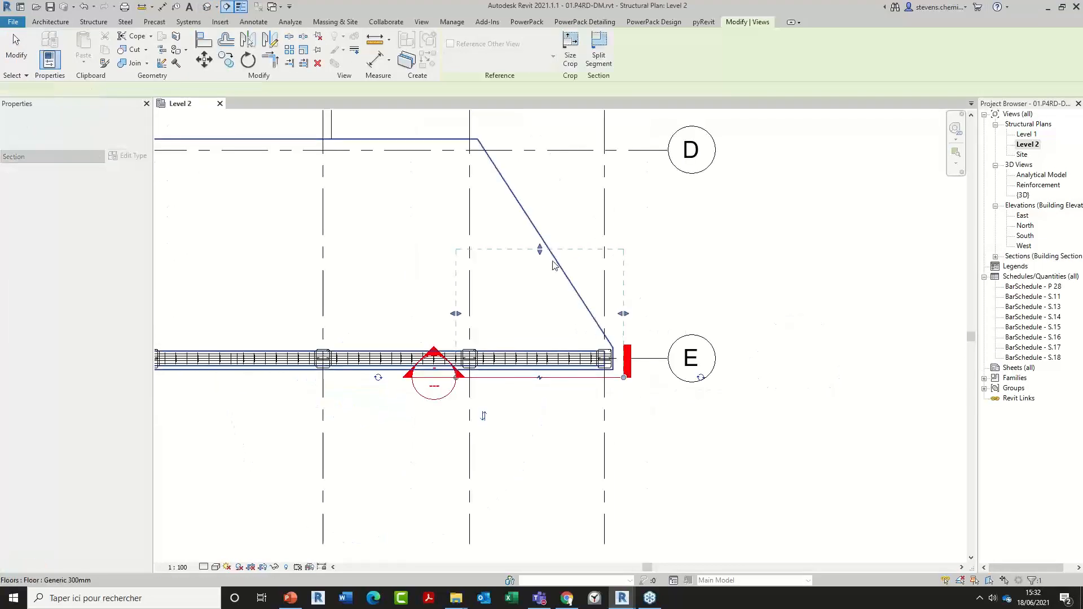
pyautogui.moveTo(542, 253); pyautogui.dragTo(540, 344)
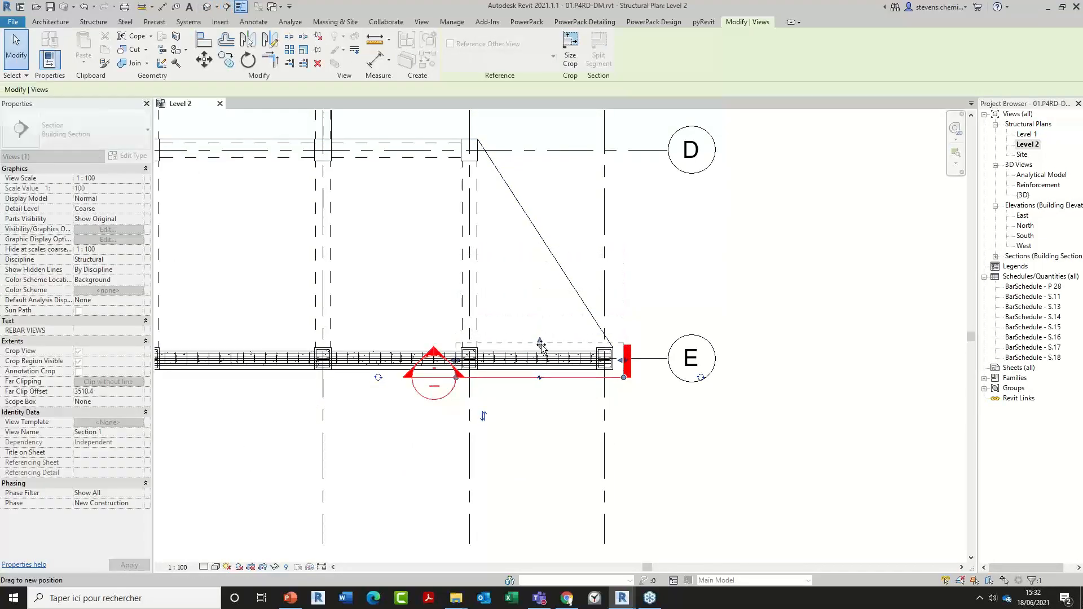
# - Draw a vertical section across the grid E beam near grid 4, facing grid 5, and reduce its far clip offset to about 560 mm
pyautogui.scroll(2, 528, 371)
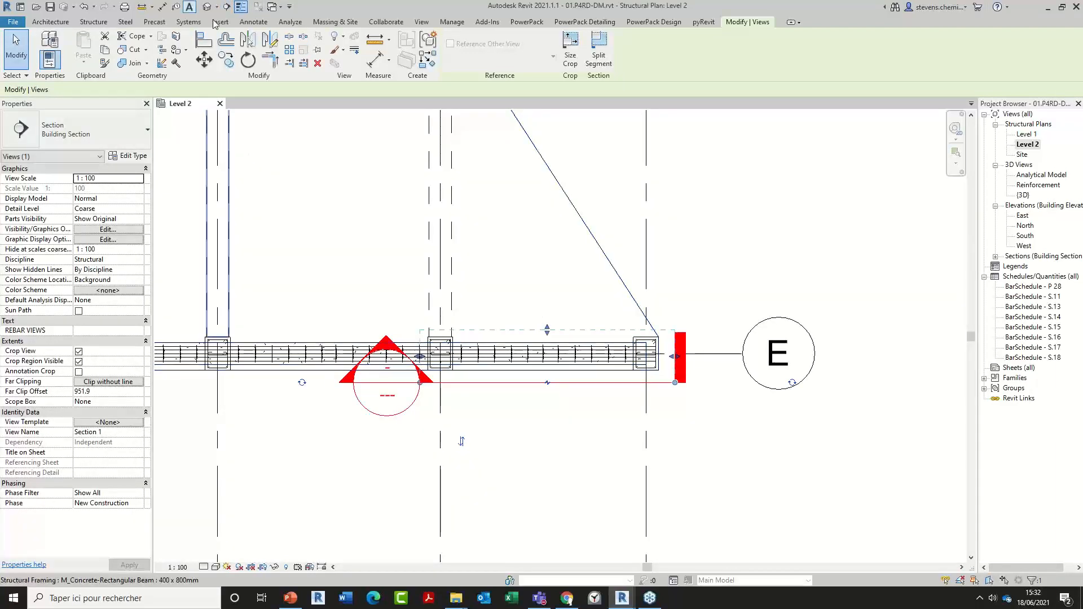
pyautogui.click(227, 7)
pyautogui.click(490, 308)
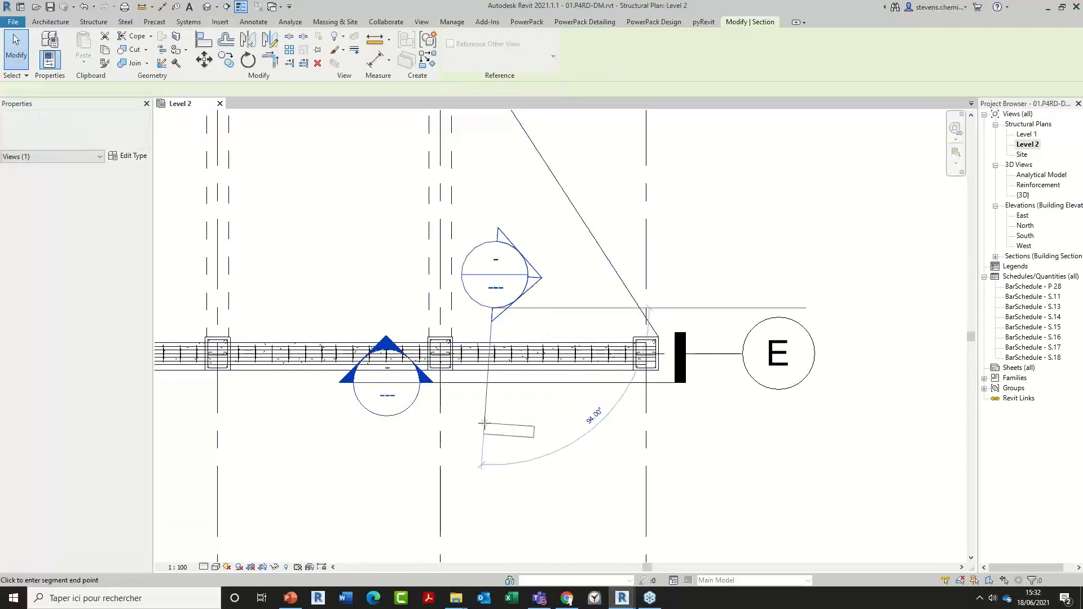
pyautogui.click(493, 423)
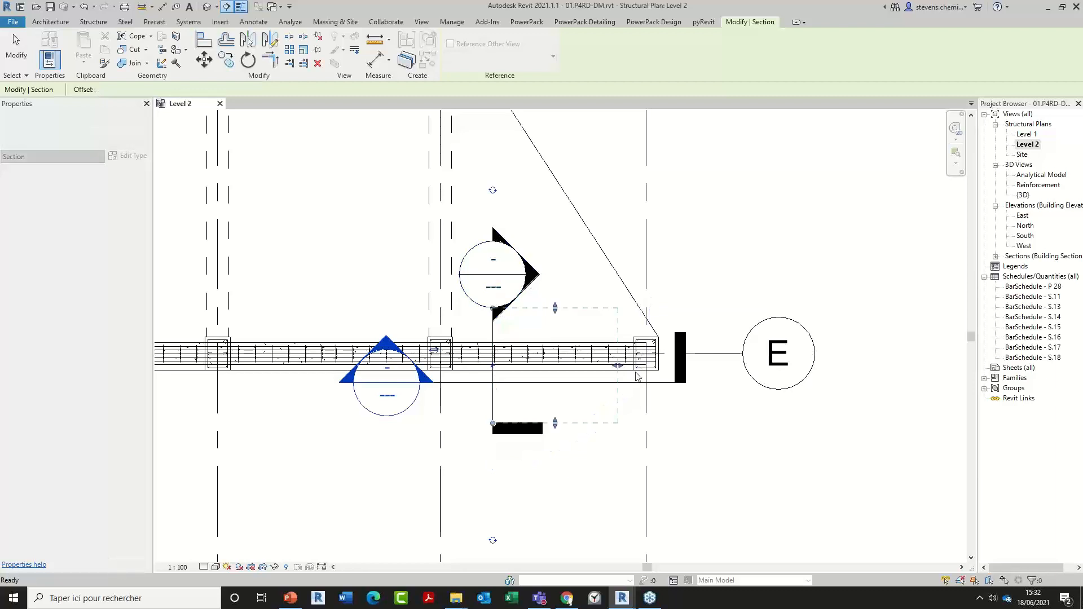
pyautogui.press('Escape')
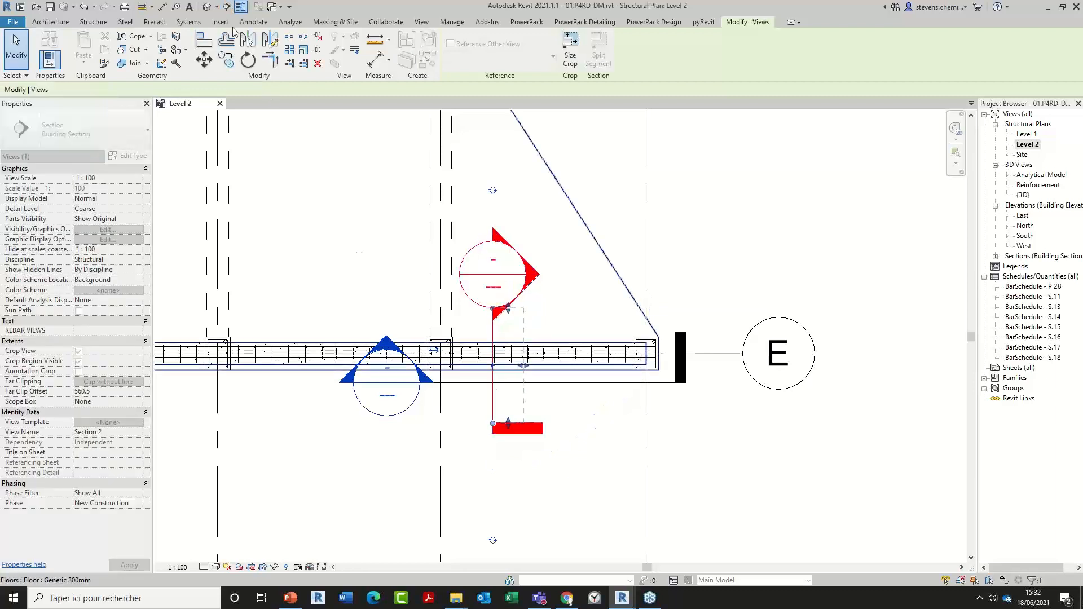
# - Draw another vertical section across the grid E beam near grid 5, with a far clip offset of about 520 mm
pyautogui.click(227, 7)
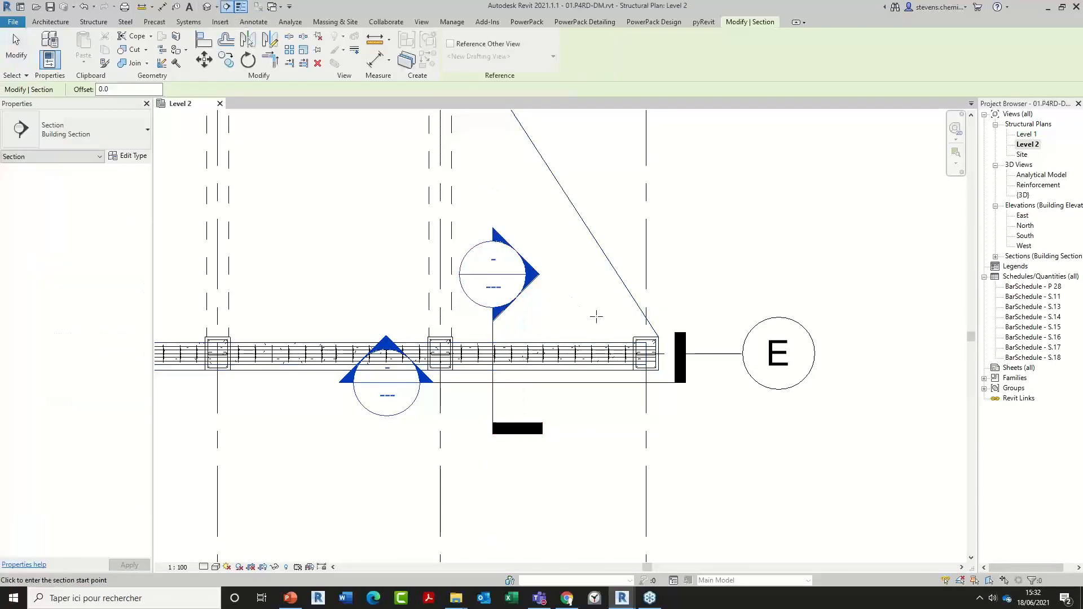
pyautogui.click(595, 304)
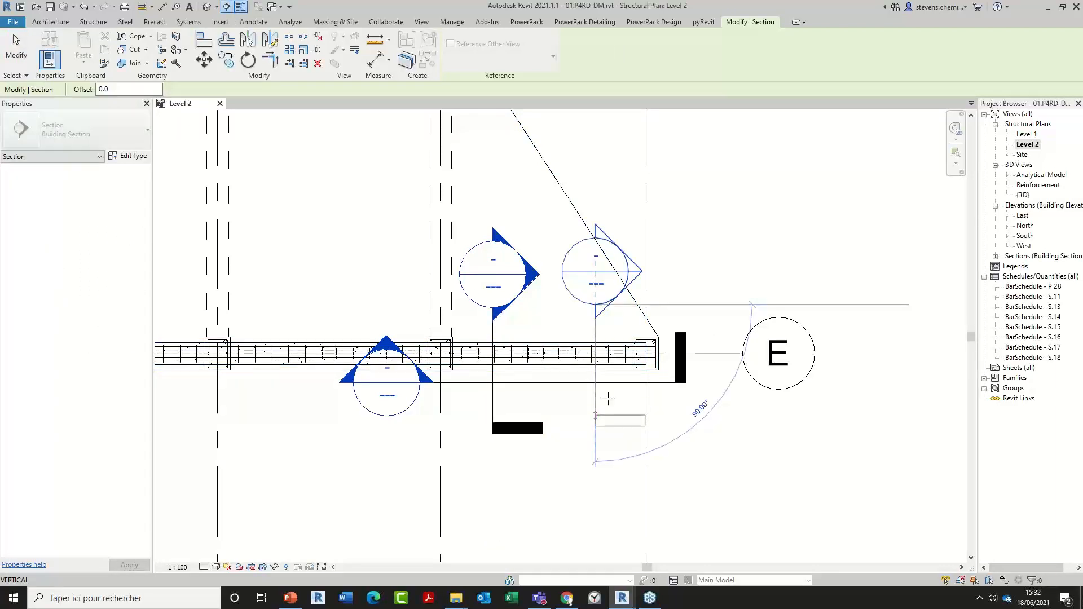
pyautogui.click(595, 462)
pyautogui.press('Escape')
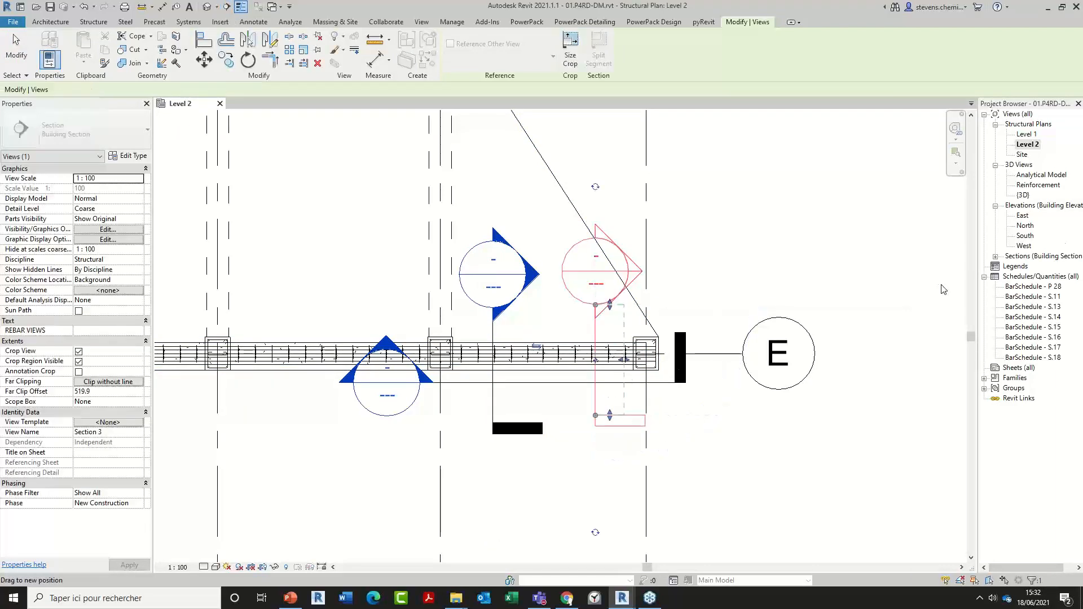
# - Open the Section 1, Section 2 and Section 3 views in turn to check the beam reinforcement
pyautogui.doubleClick(1040, 257)
pyautogui.doubleClick(1032, 266)
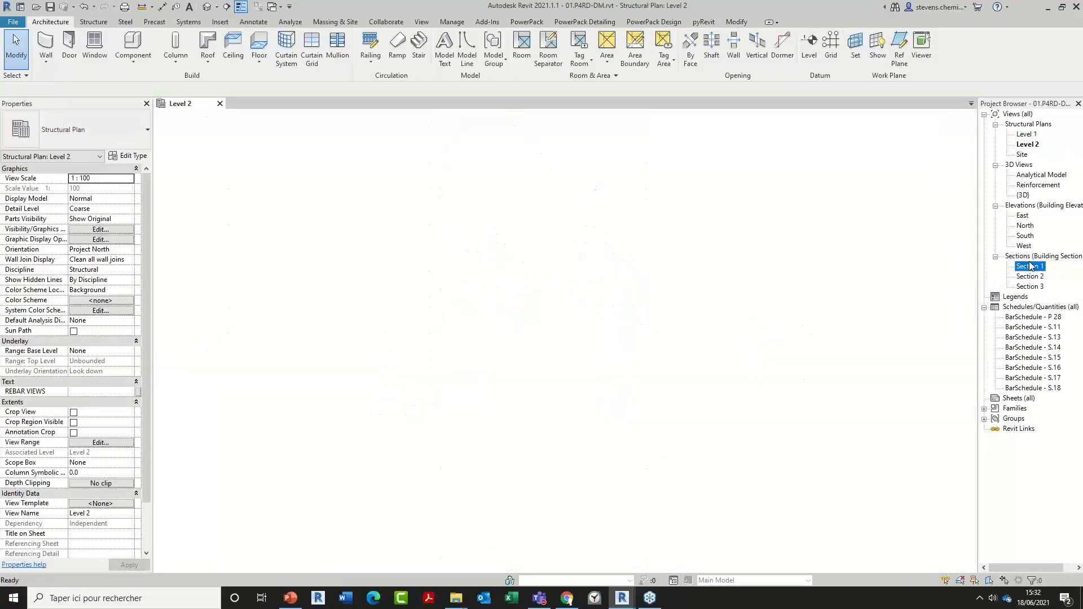
pyautogui.click(1038, 282)
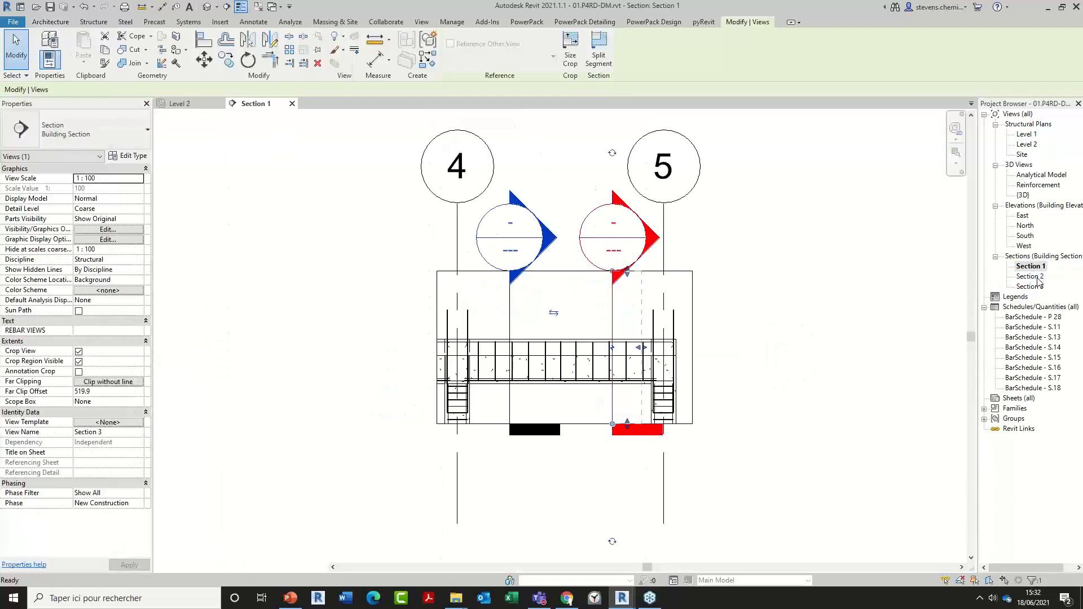
pyautogui.doubleClick(1037, 276)
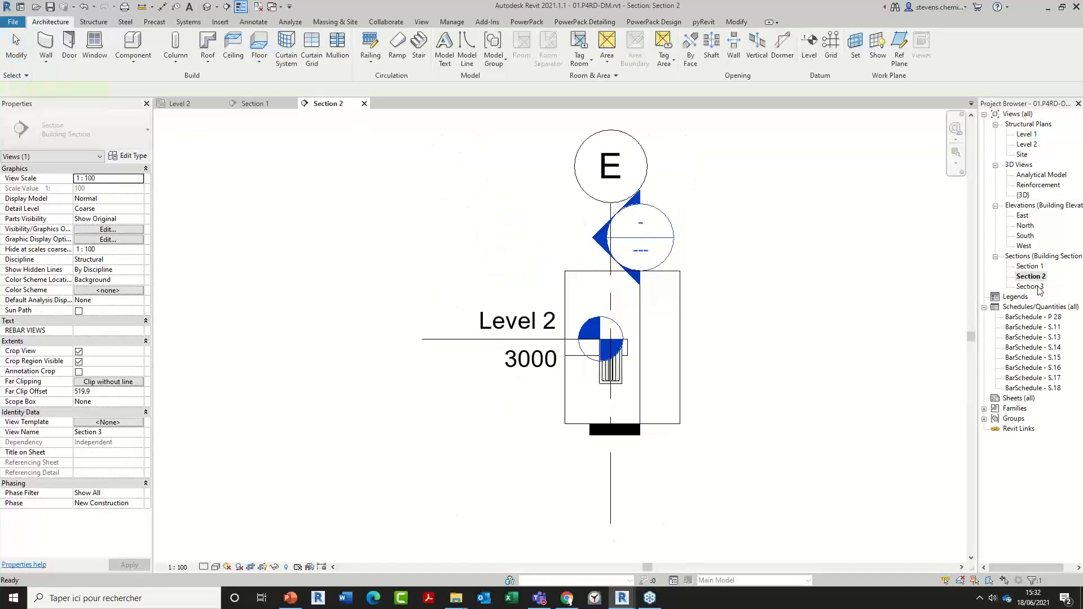
pyautogui.doubleClick(1031, 287)
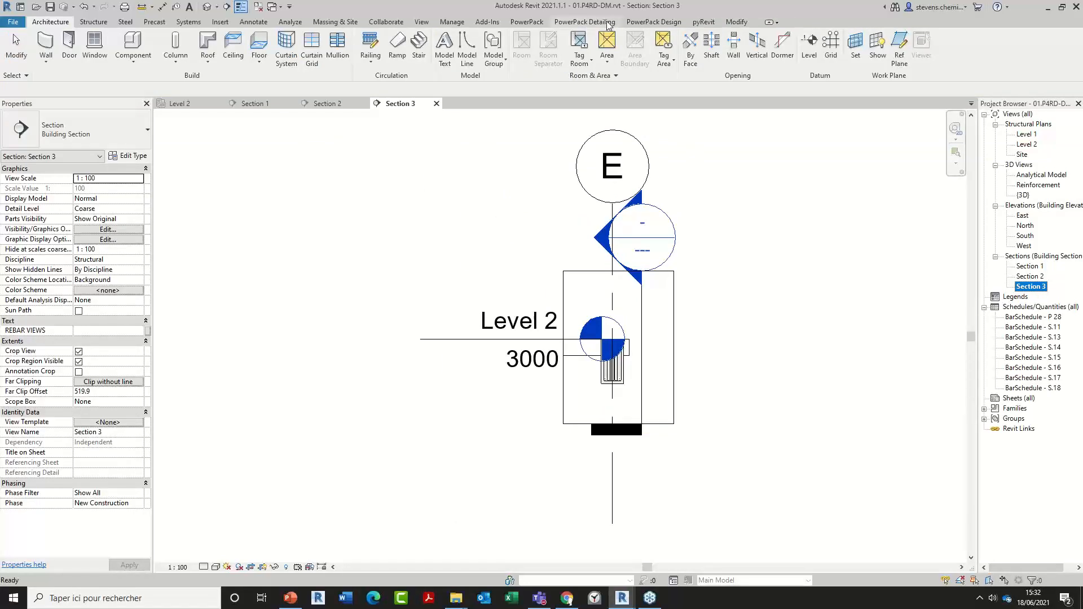
pyautogui.click(584, 22)
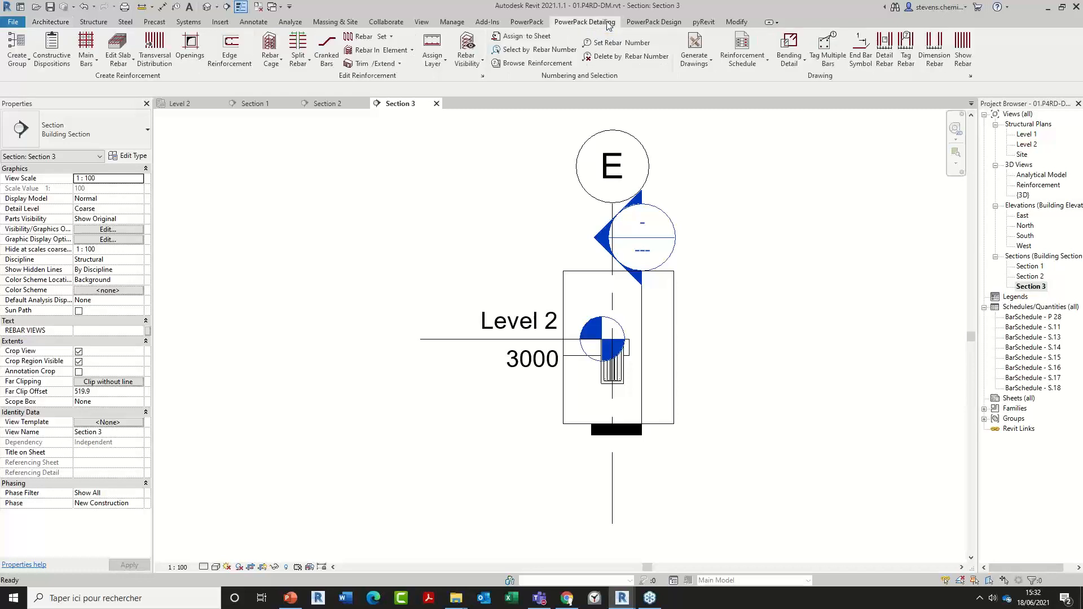
pyautogui.click(796, 71)
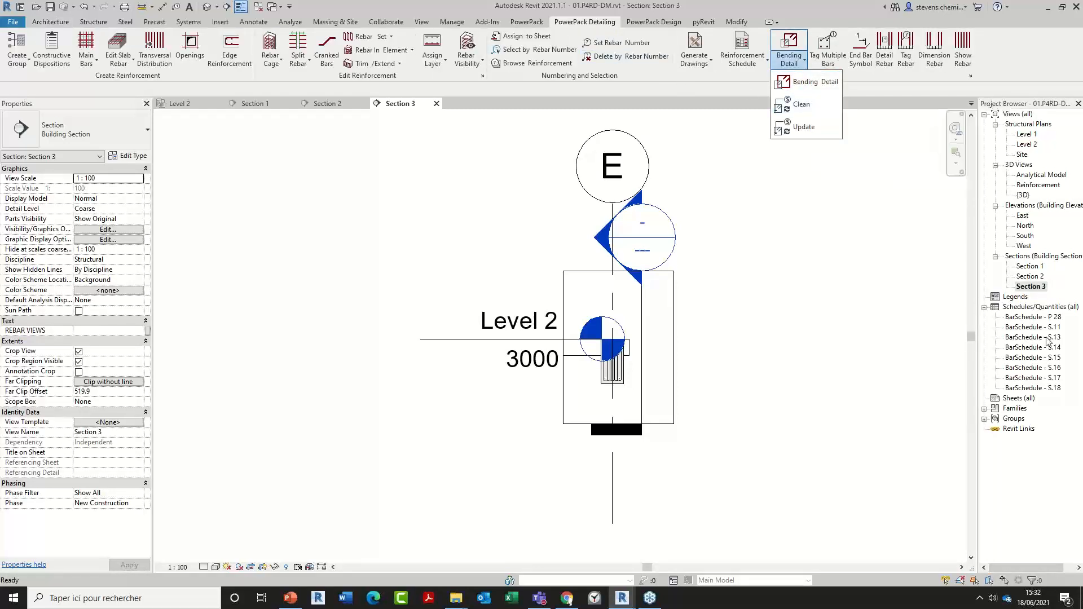
# - Create a new sheet with the Title_Blocks_A3_Metric : A3 title block
pyautogui.rightClick(1026, 402)
pyautogui.click(1015, 410)
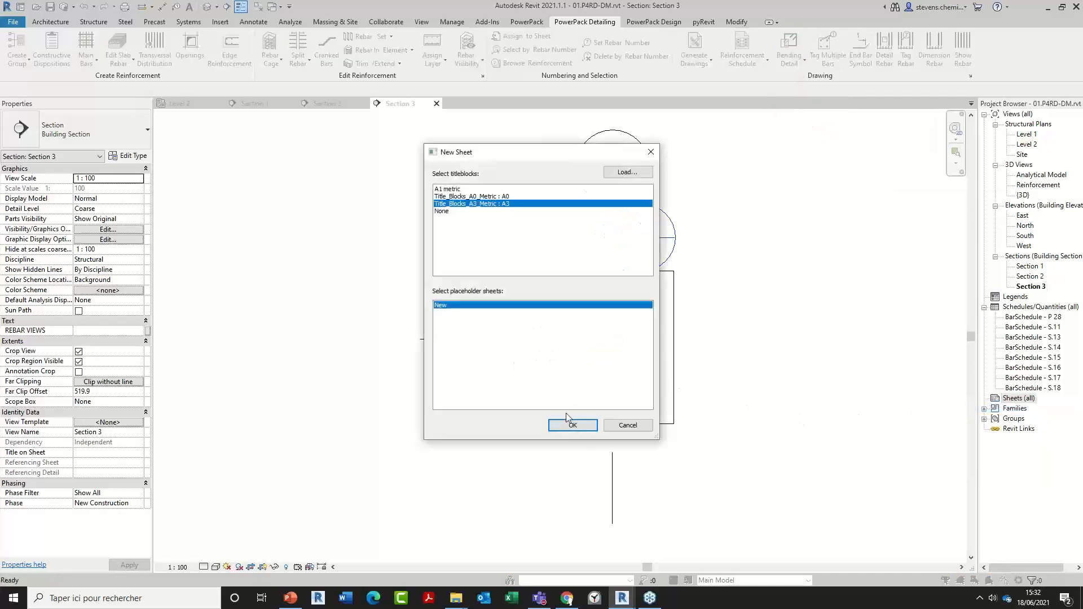
pyautogui.click(569, 420)
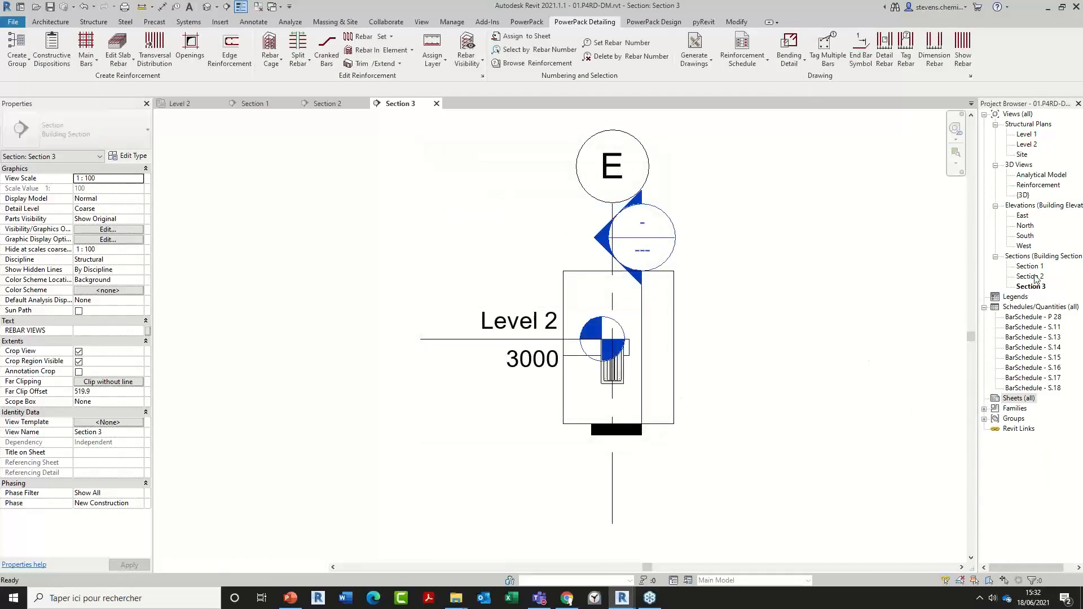
# - Open sheet S.19 and place the Section 1 view in its upper-left area
pyautogui.click(1034, 268)
pyautogui.doubleClick(1034, 268)
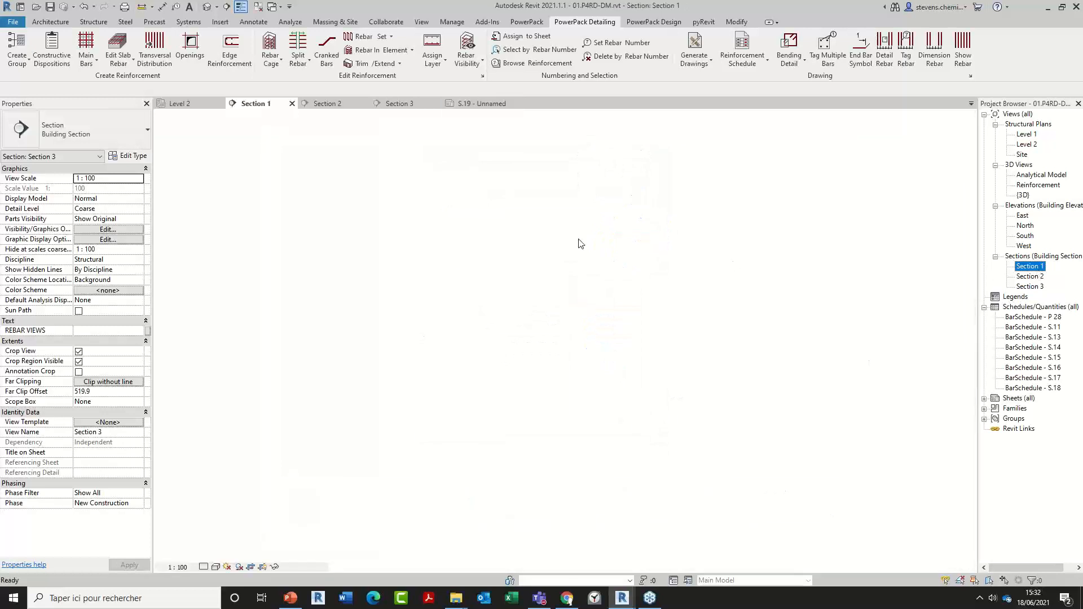
pyautogui.doubleClick(1015, 398)
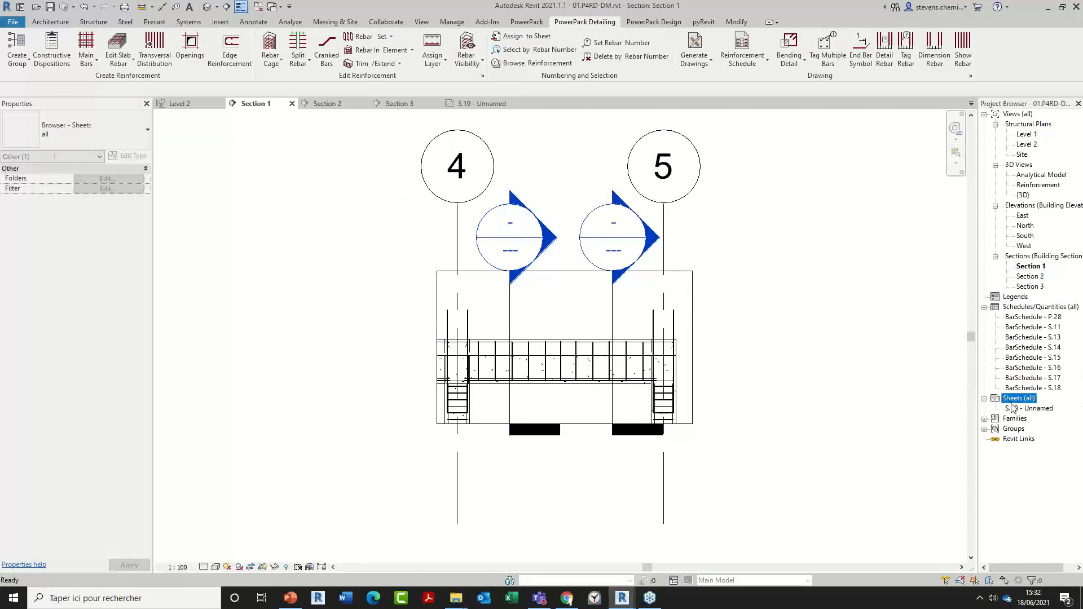
pyautogui.doubleClick(1029, 408)
pyautogui.moveTo(1029, 266); pyautogui.dragTo(398, 237)
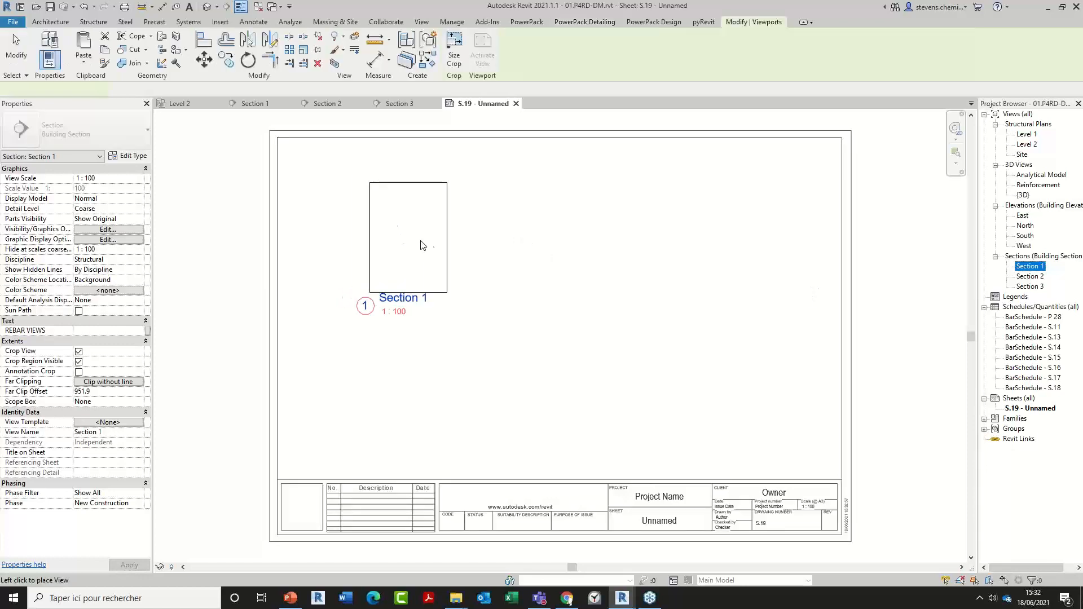
pyautogui.click(361, 220)
# - Place the Section 2 and Section 3 views on the sheet in a row to the right of Section 1
pyautogui.click(1029, 276)
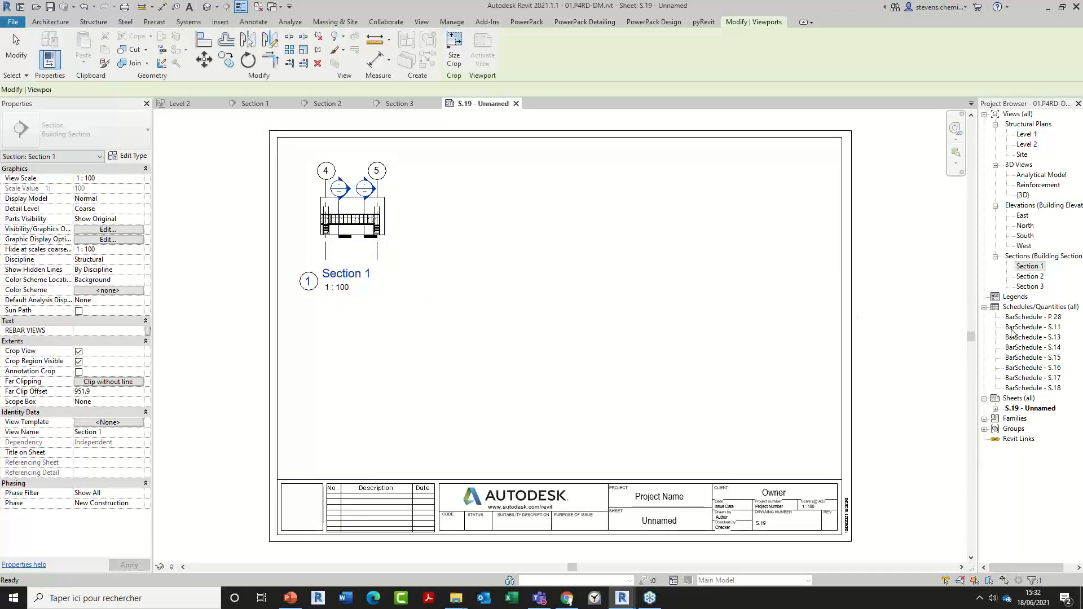
pyautogui.moveTo(437, 241); pyautogui.dragTo(459, 235)
pyautogui.click(459, 234)
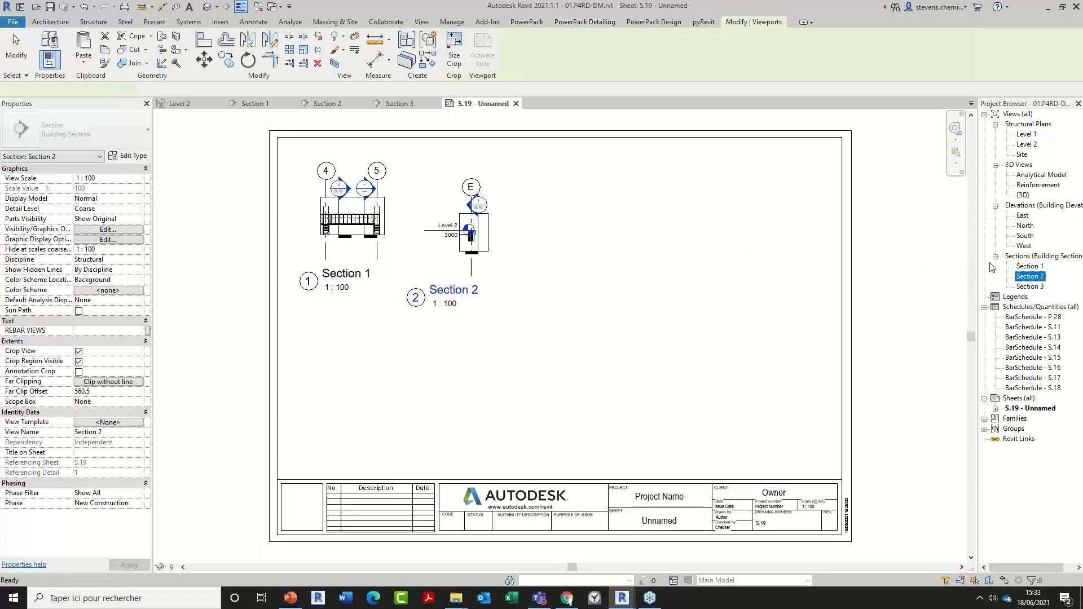
pyautogui.click(1029, 286)
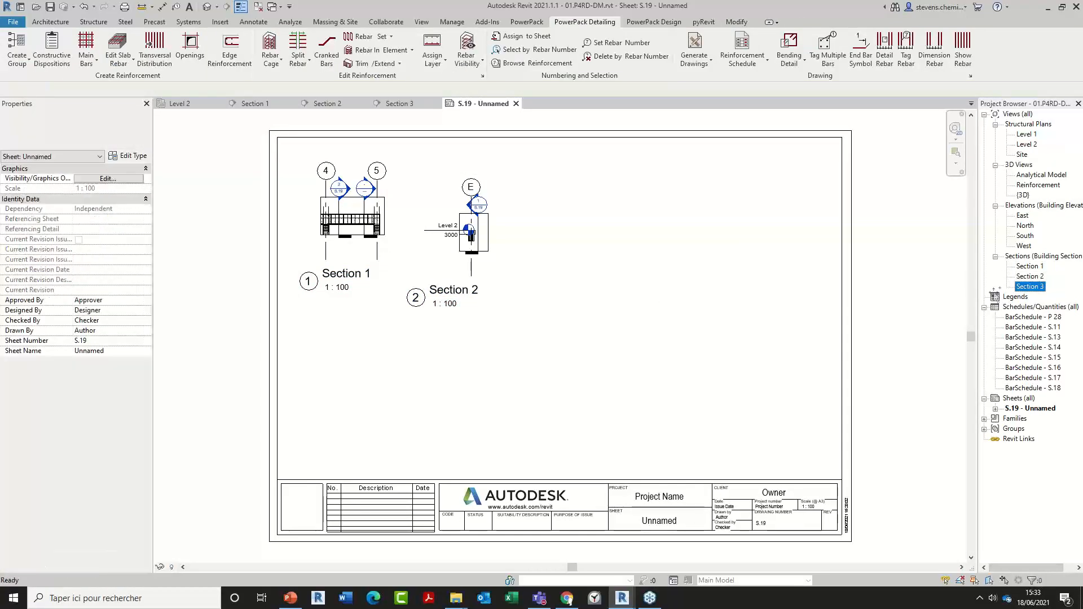
pyautogui.moveTo(584, 236); pyautogui.dragTo(582, 235)
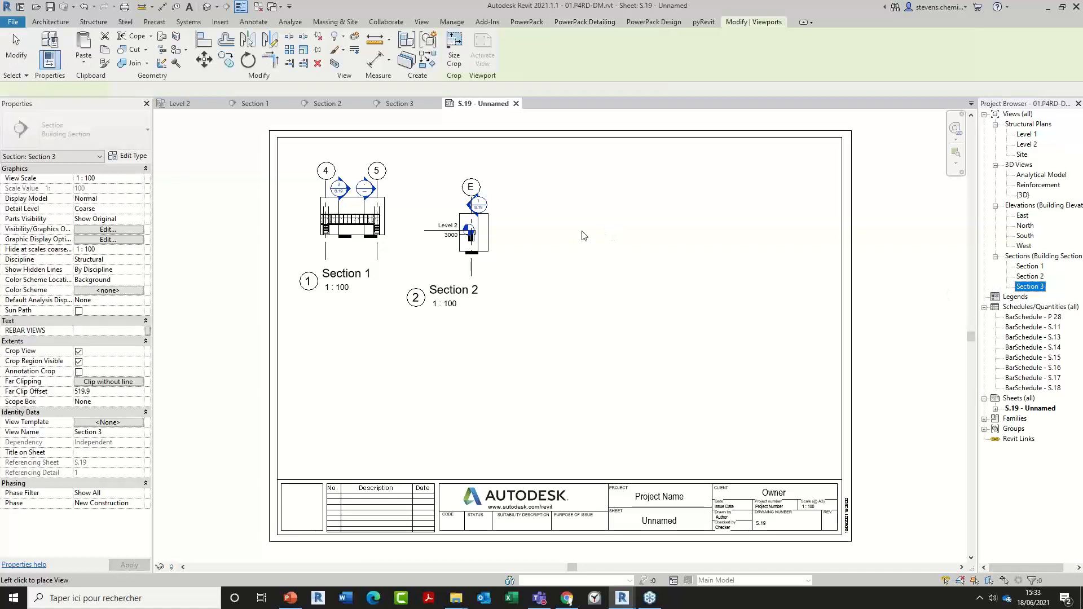
pyautogui.click(581, 235)
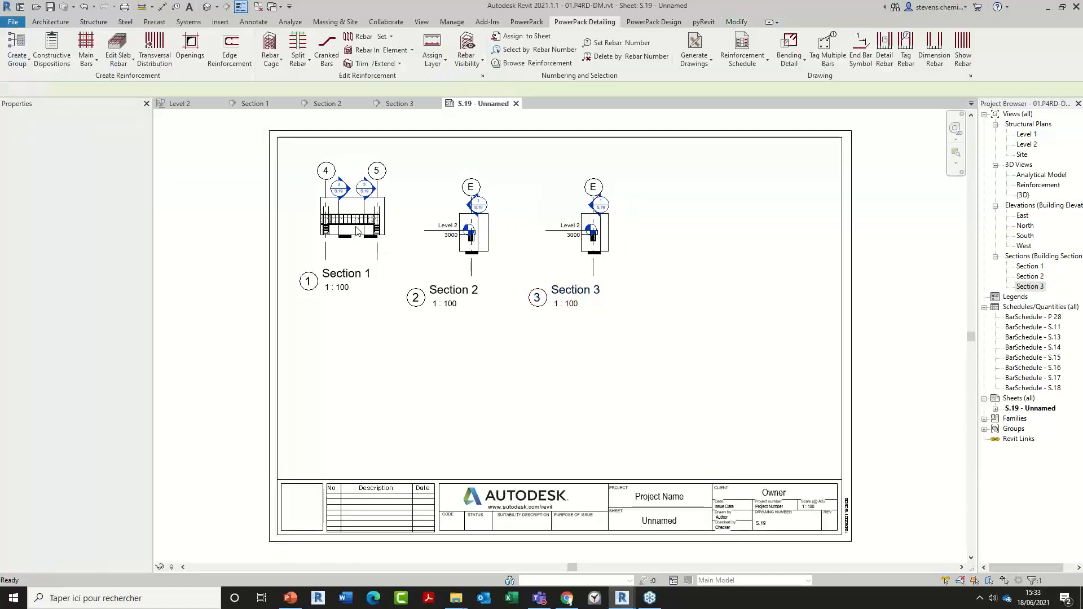
# - Move the Section 1 viewport on the sheet to align horizontally with the Section 2 and Section 3 viewports
pyautogui.click(356, 240)
pyautogui.moveTo(356, 240); pyautogui.dragTo(348, 258)
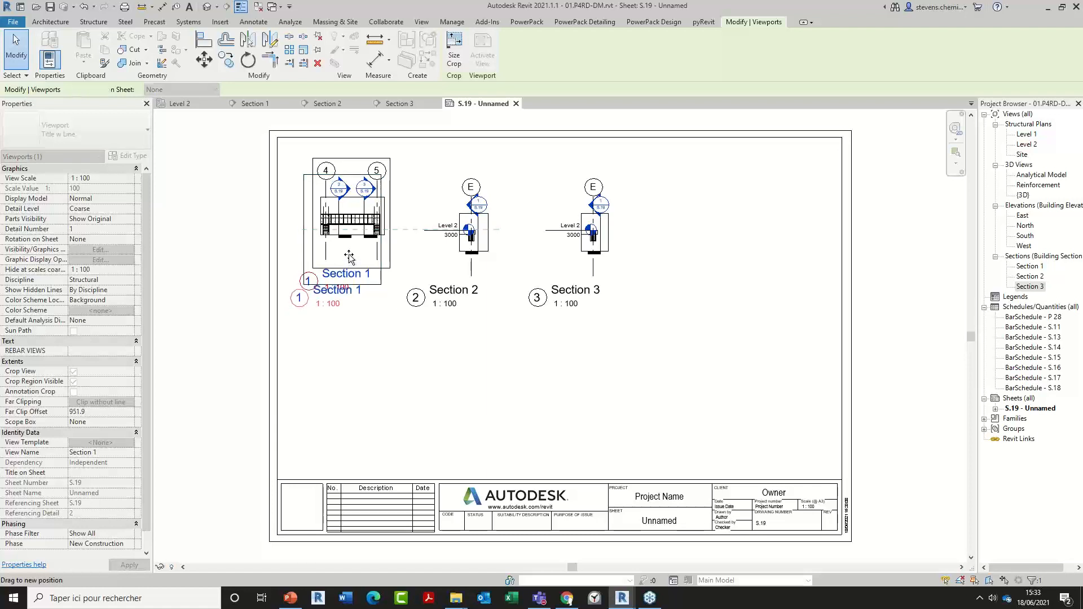
pyautogui.click(401, 252)
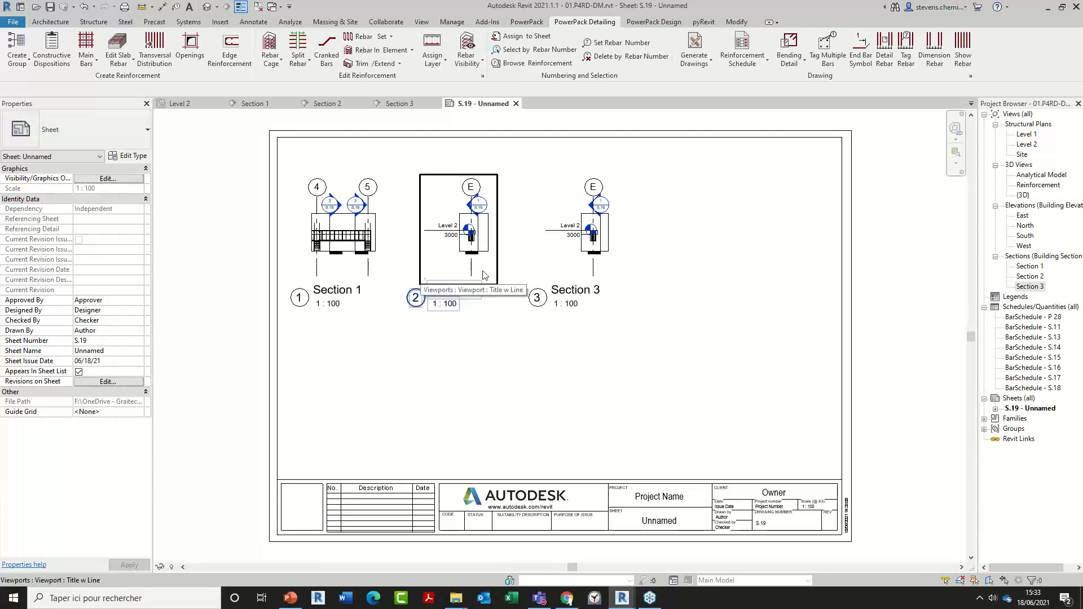
# - Open the {3D} view of the model
pyautogui.doubleClick(1022, 194)
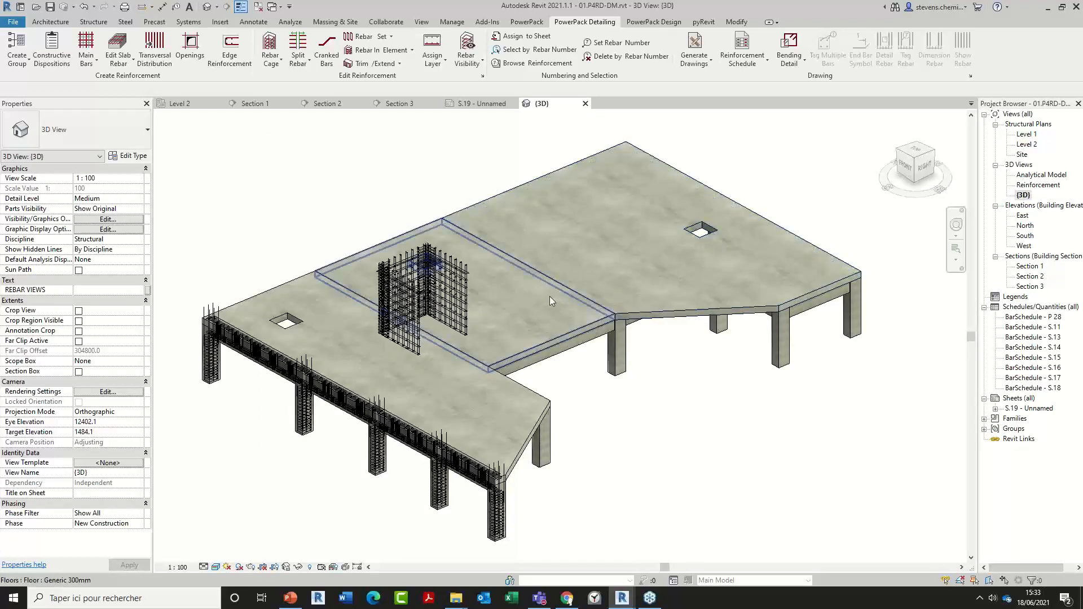
# - Open the Customize Drawings settings for the reinforcement drawings
pyautogui.click(703, 70)
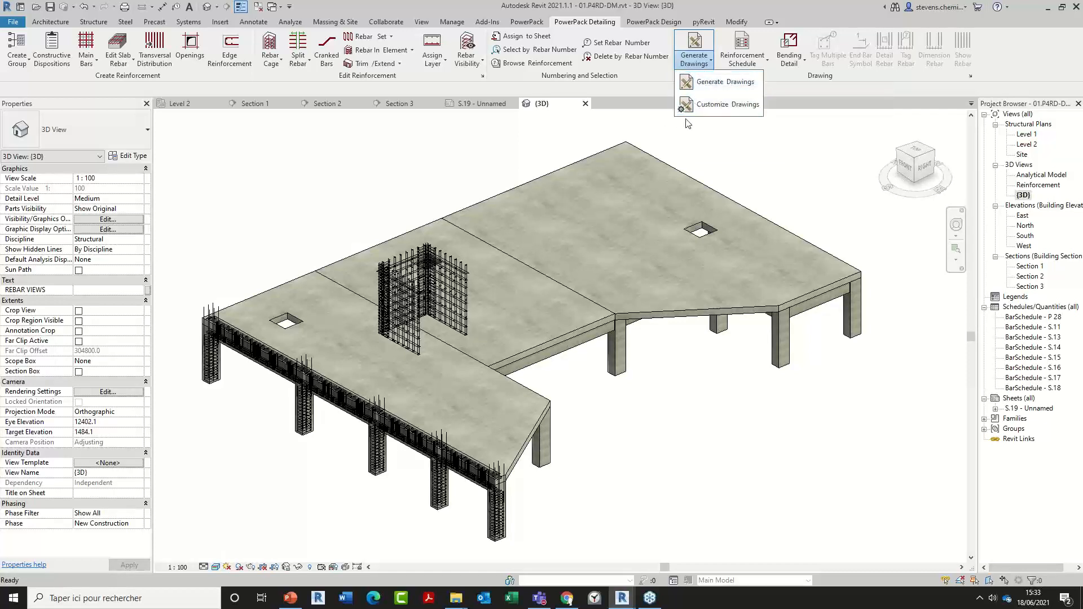
pyautogui.click(711, 105)
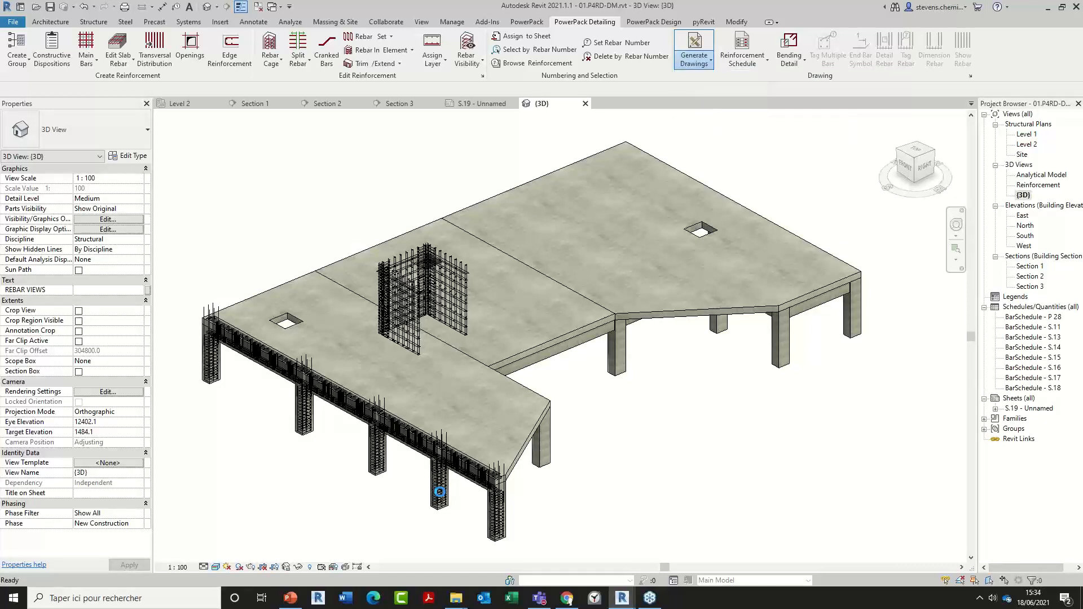
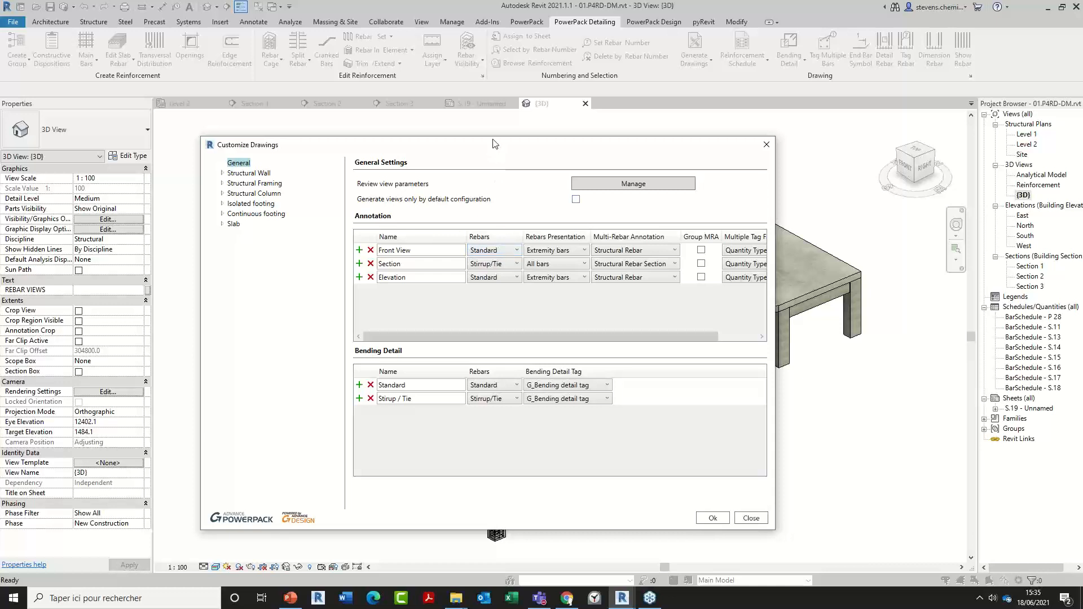
pyautogui.moveTo(495, 144); pyautogui.dragTo(456, 129)
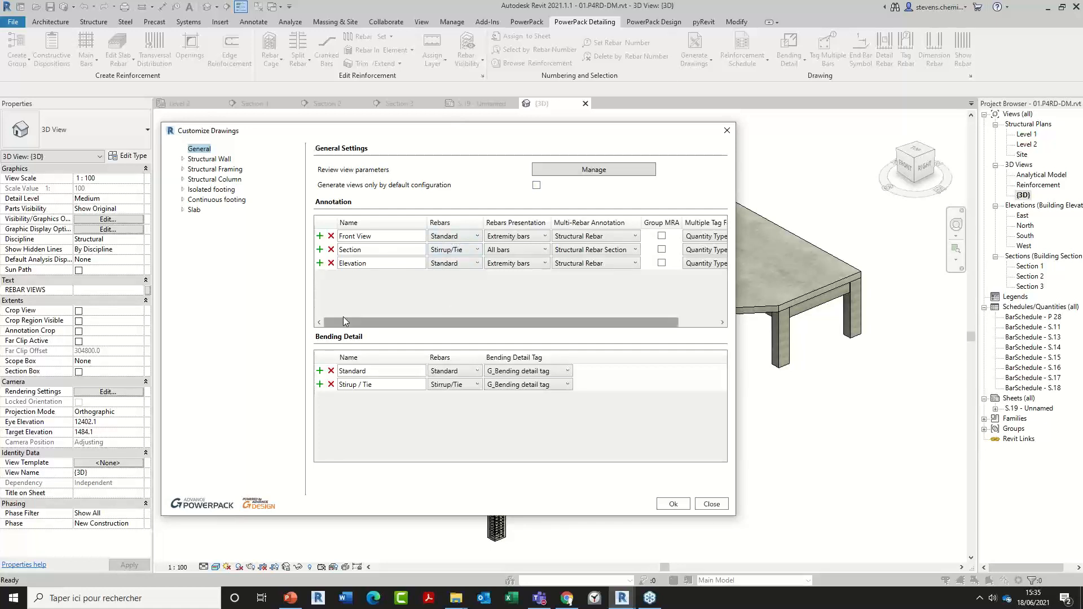
# - Look through the available configurations for Structural Wall, Structural Framing, Structural Column and Isolated footing
pyautogui.doubleClick(219, 163)
pyautogui.click(182, 160)
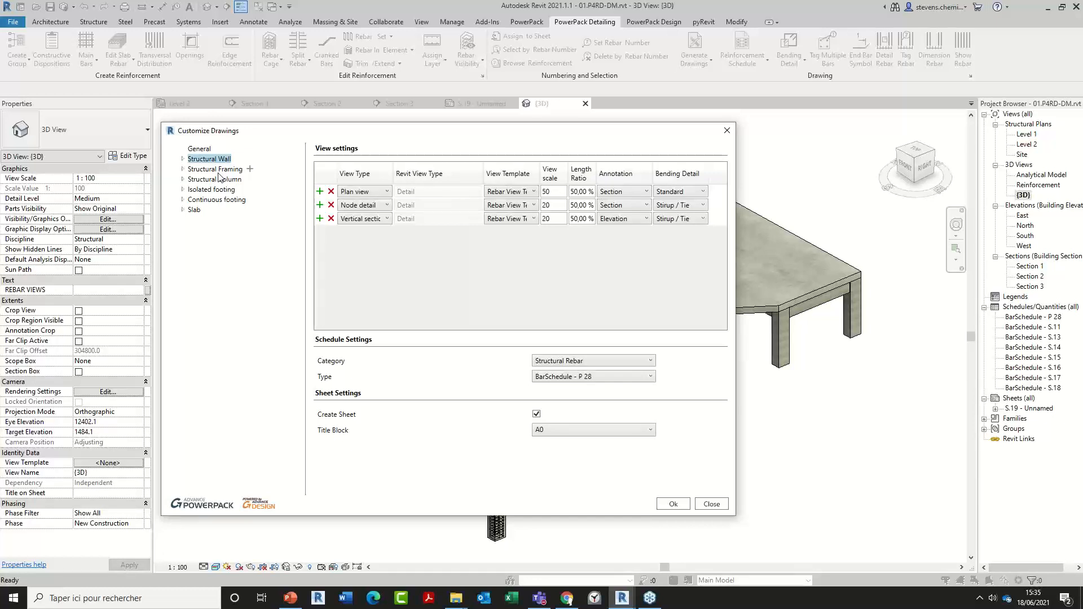
pyautogui.doubleClick(219, 170)
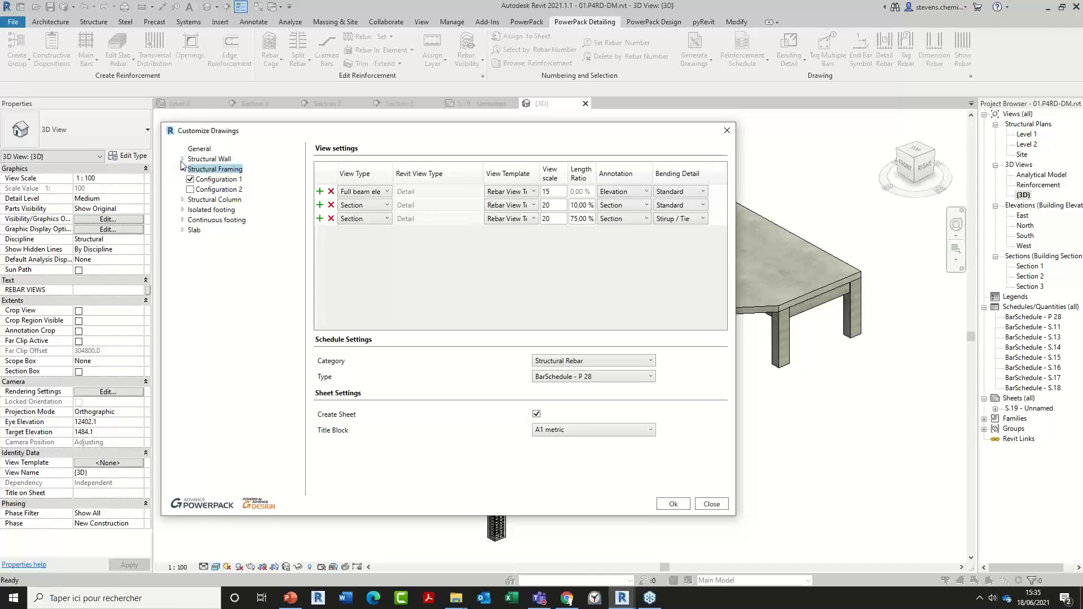
pyautogui.click(181, 160)
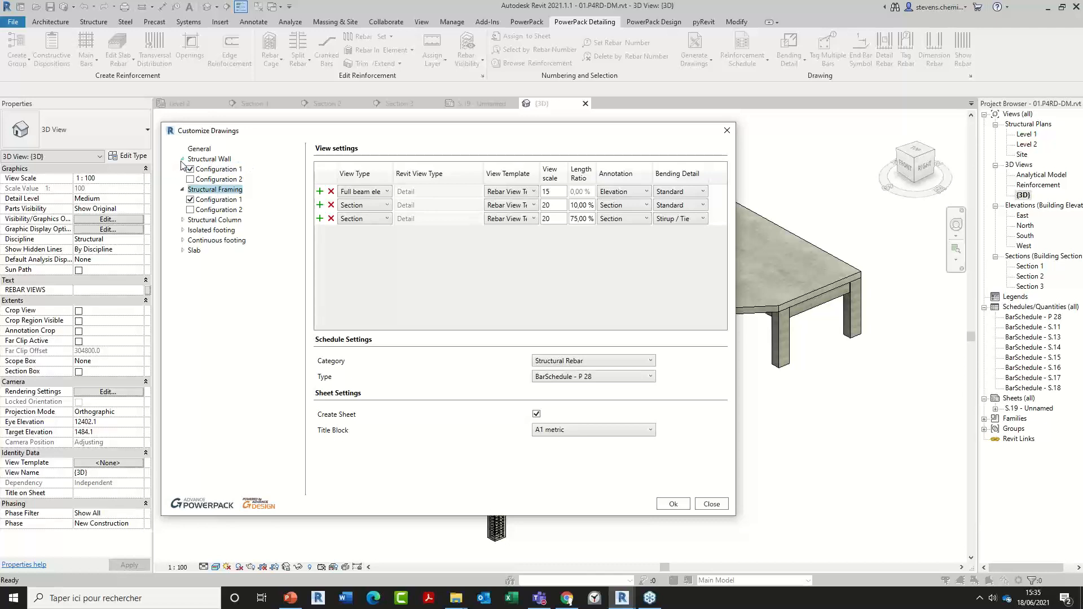
pyautogui.doubleClick(231, 221)
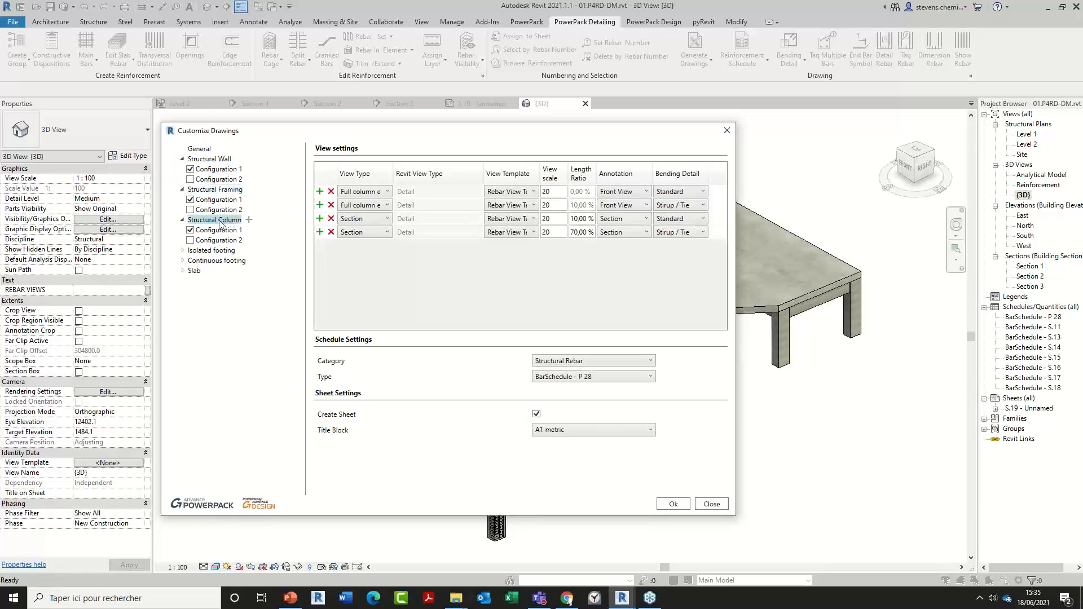
pyautogui.doubleClick(214, 251)
# - Compare the view, schedule and sheet settings of the framing, wall, column and isolated footing categories, and collapse their configurations
pyautogui.click(220, 191)
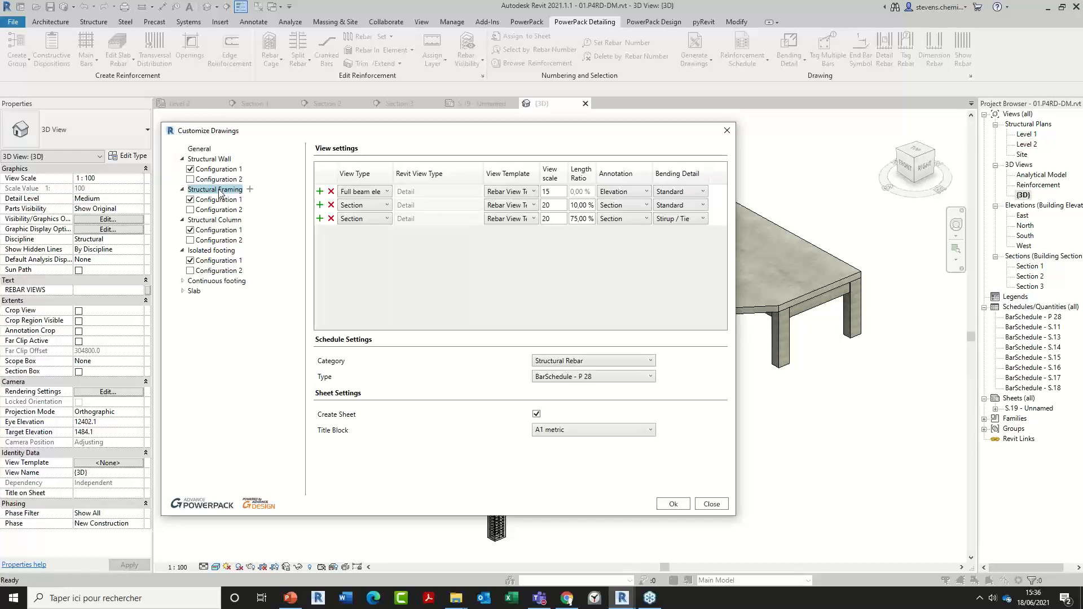
pyautogui.click(220, 161)
pyautogui.click(224, 192)
pyautogui.click(231, 222)
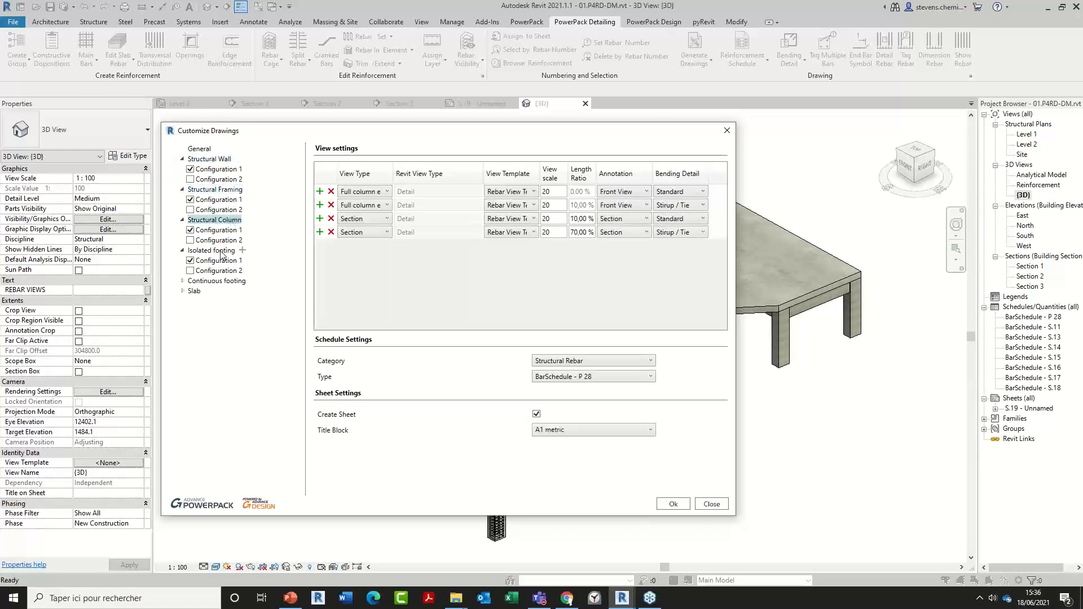
pyautogui.click(221, 253)
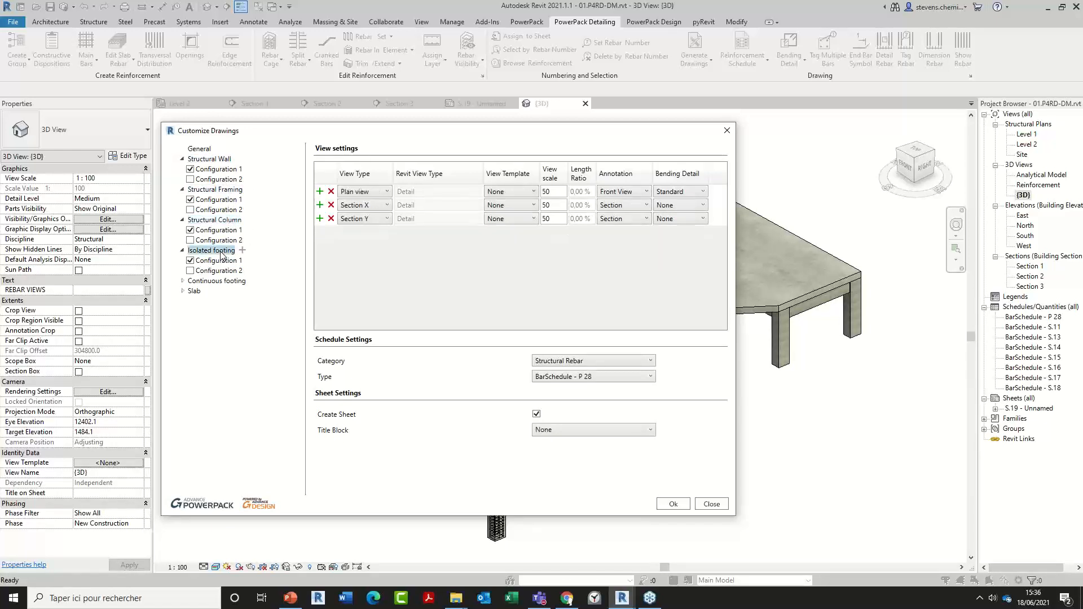
pyautogui.click(182, 250)
pyautogui.click(182, 220)
pyautogui.click(182, 189)
pyautogui.click(182, 158)
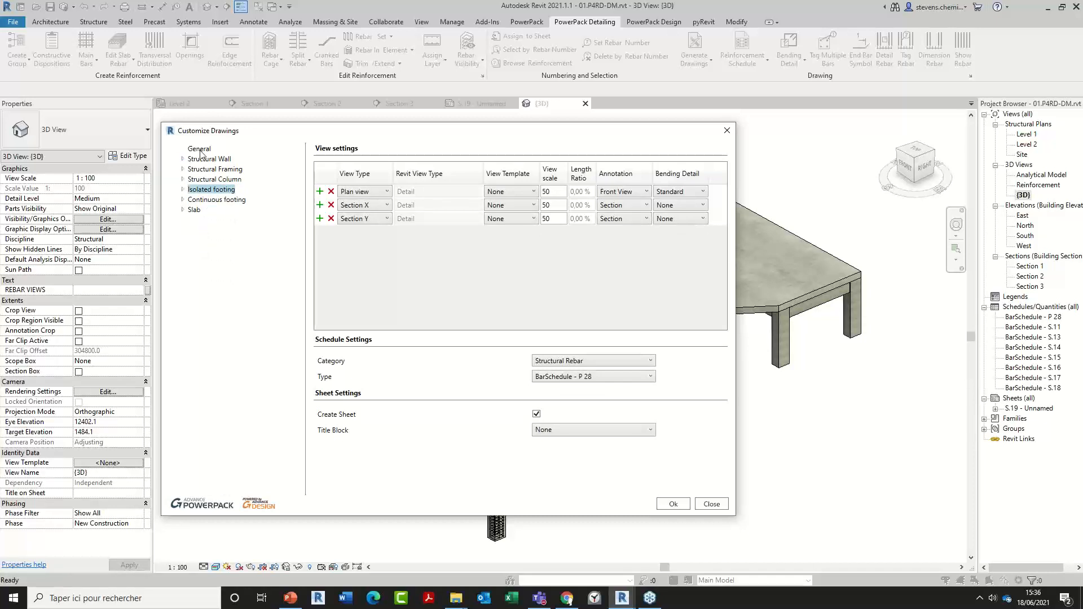
# - Examine the general annotation settings, checking the Elevation entry's options for rebars, rebar presentation, multi-rebar annotation and multiple tag family
pyautogui.click(202, 150)
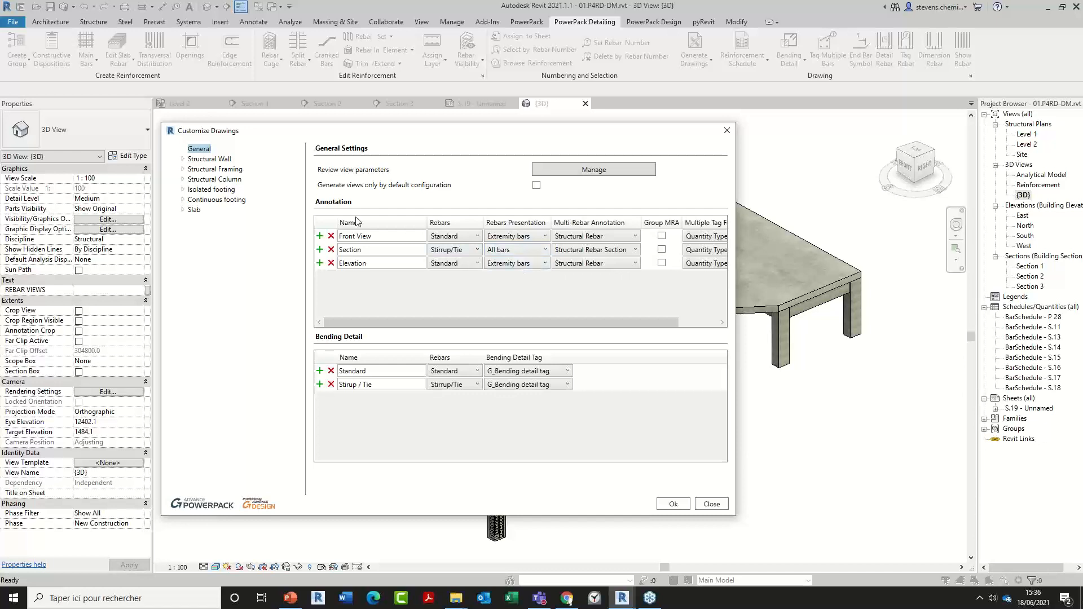
pyautogui.click(383, 252)
pyautogui.click(474, 264)
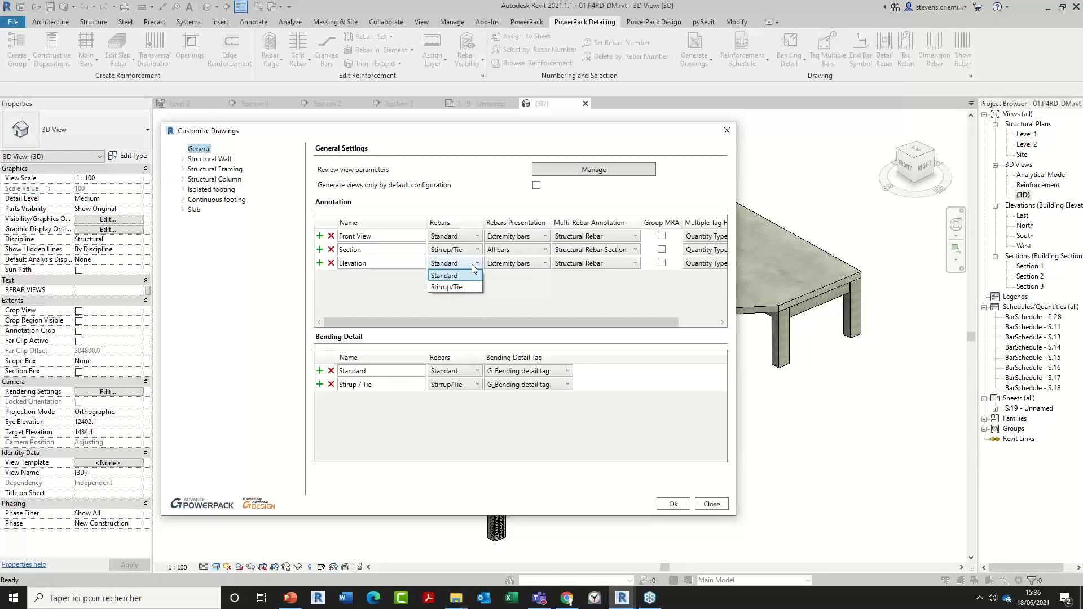
pyautogui.click(475, 265)
pyautogui.click(515, 264)
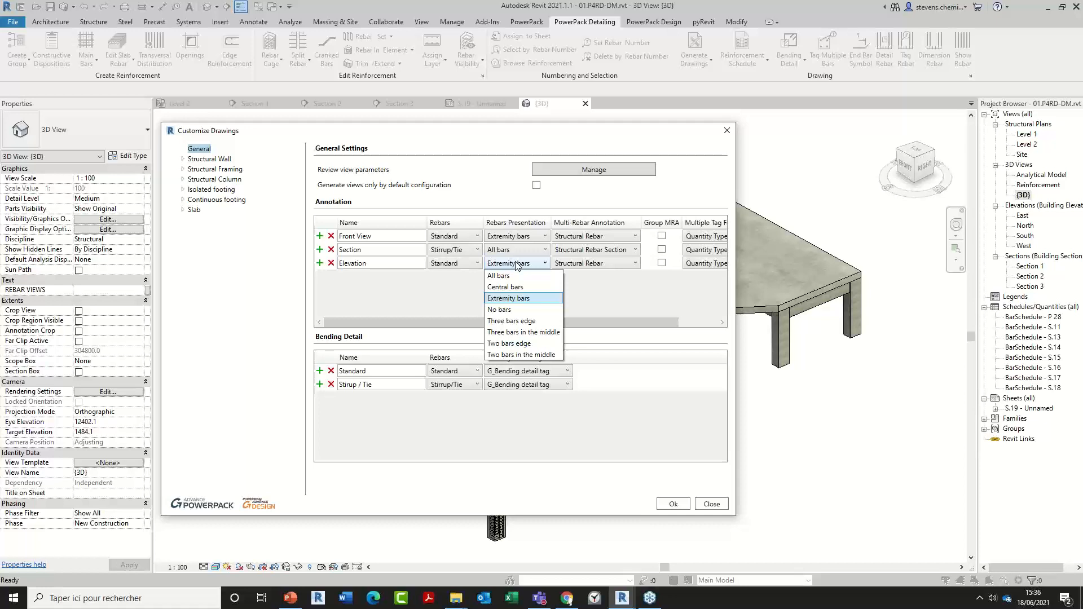
pyautogui.click(604, 265)
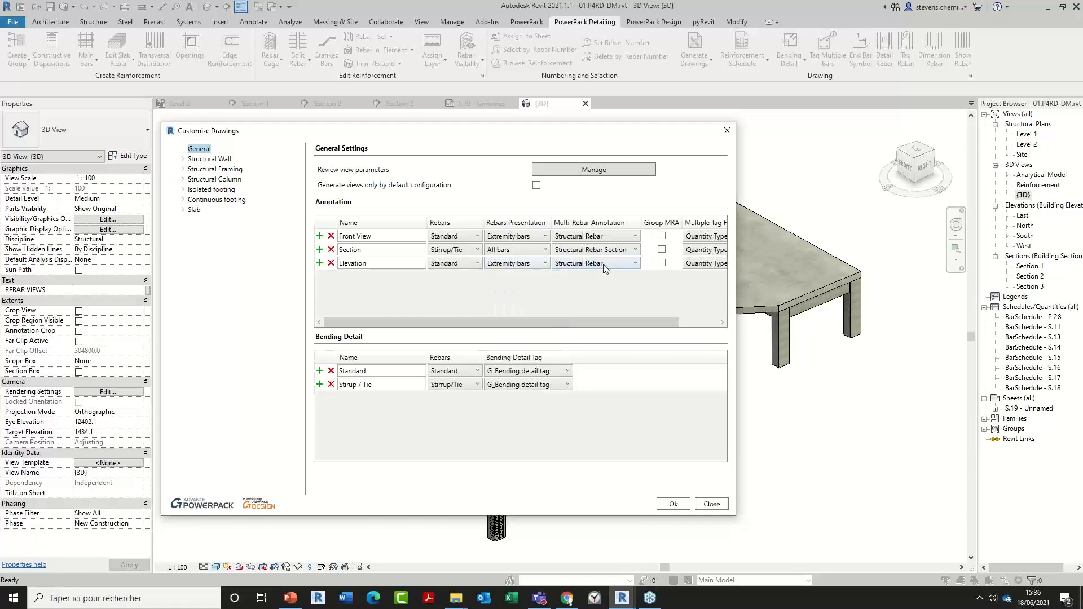
pyautogui.click(603, 264)
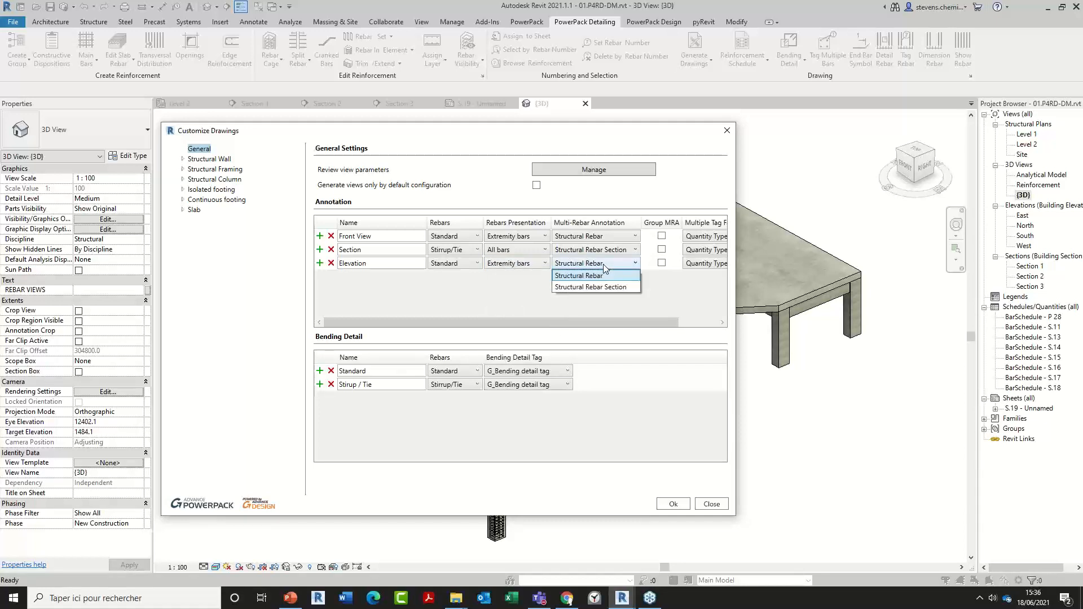
pyautogui.click(697, 264)
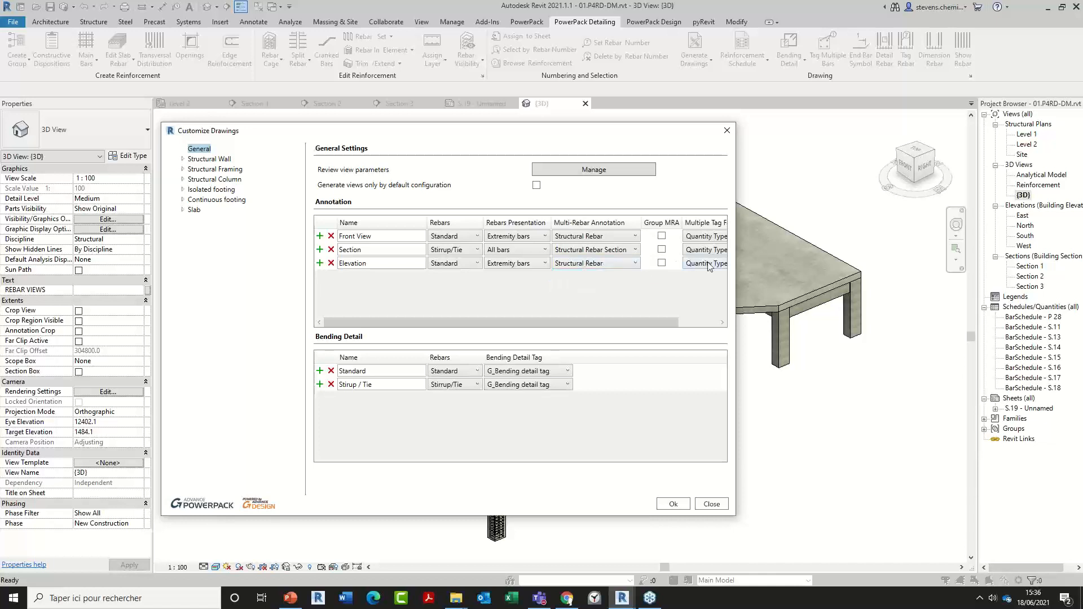
pyautogui.click(697, 263)
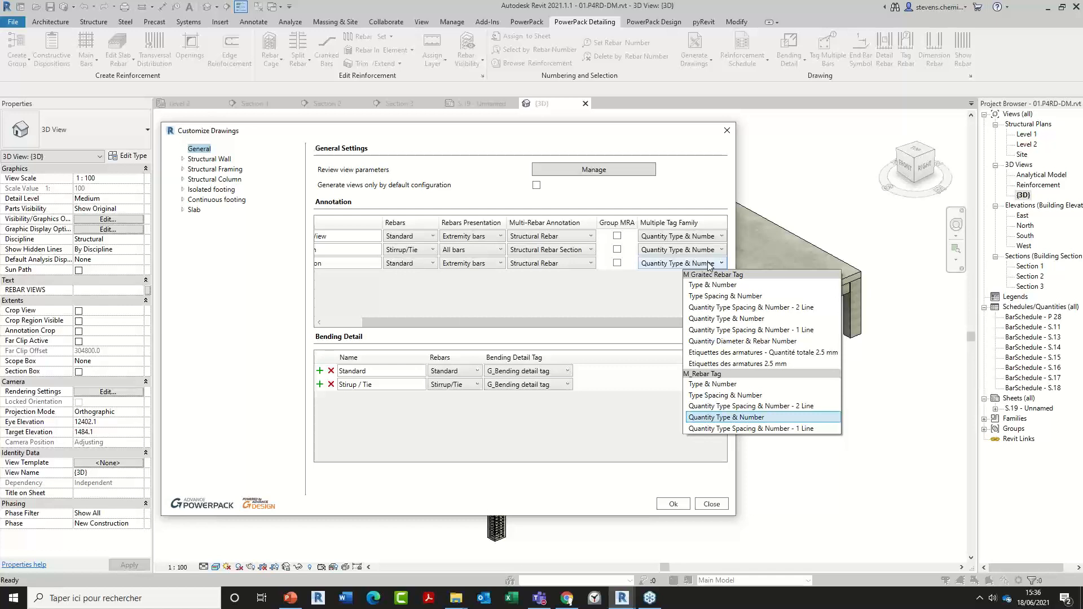
pyautogui.click(710, 264)
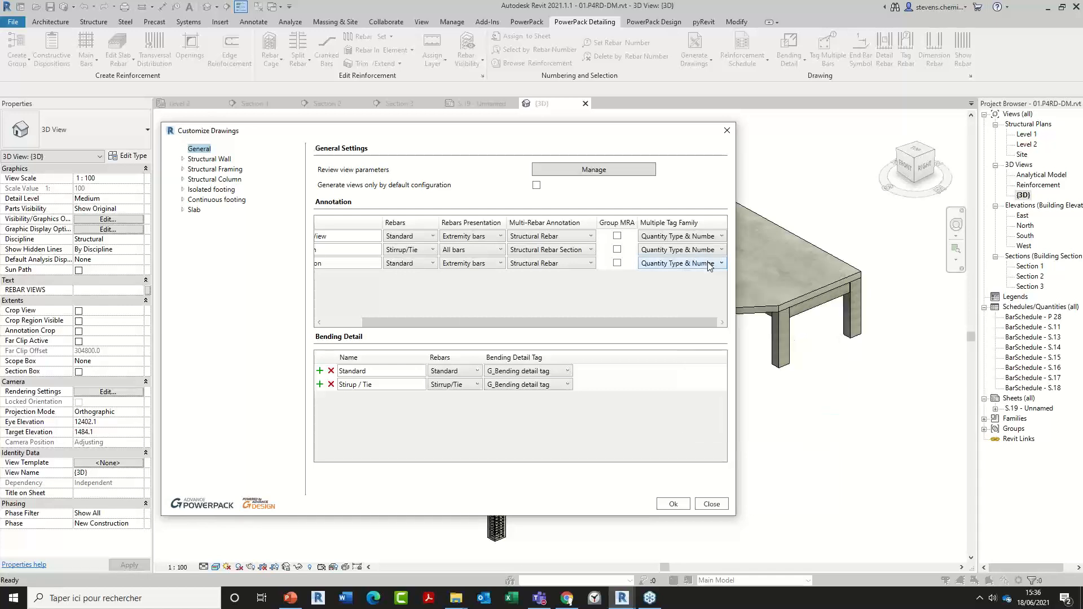
pyautogui.moveTo(636, 320); pyautogui.dragTo(592, 321)
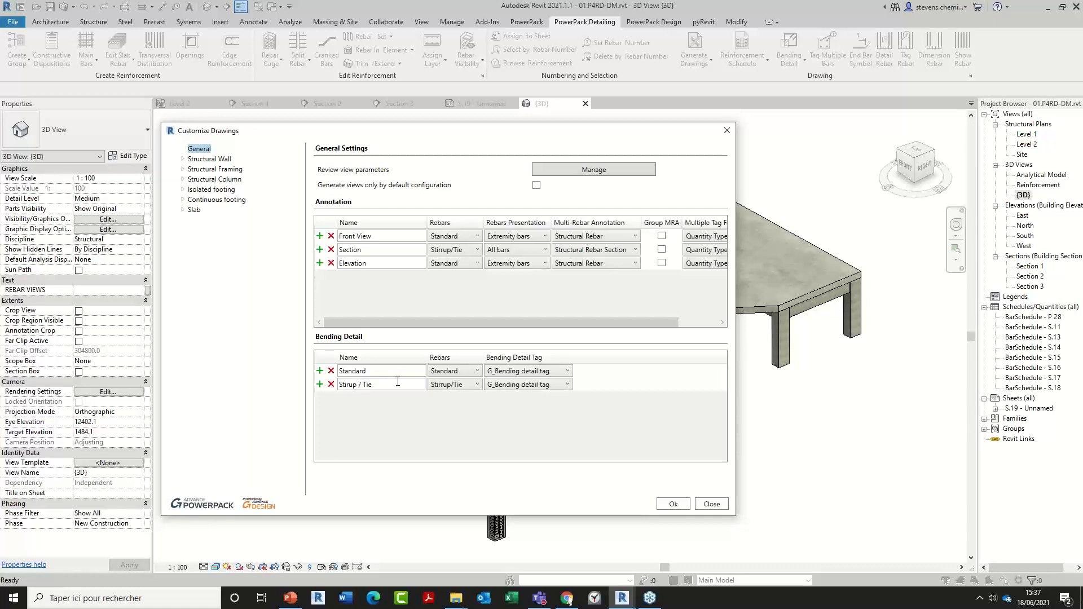
# - Check the Stirrup/Tie bending detail's rebar options and the manageable view parameters, and close the drawing settings
pyautogui.click(464, 388)
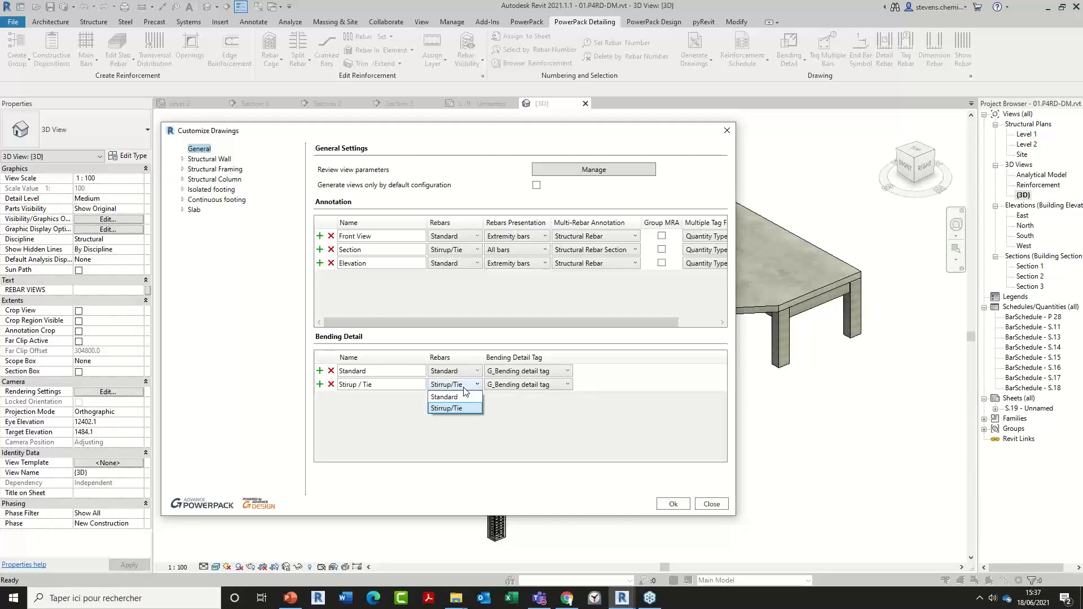
pyautogui.click(463, 387)
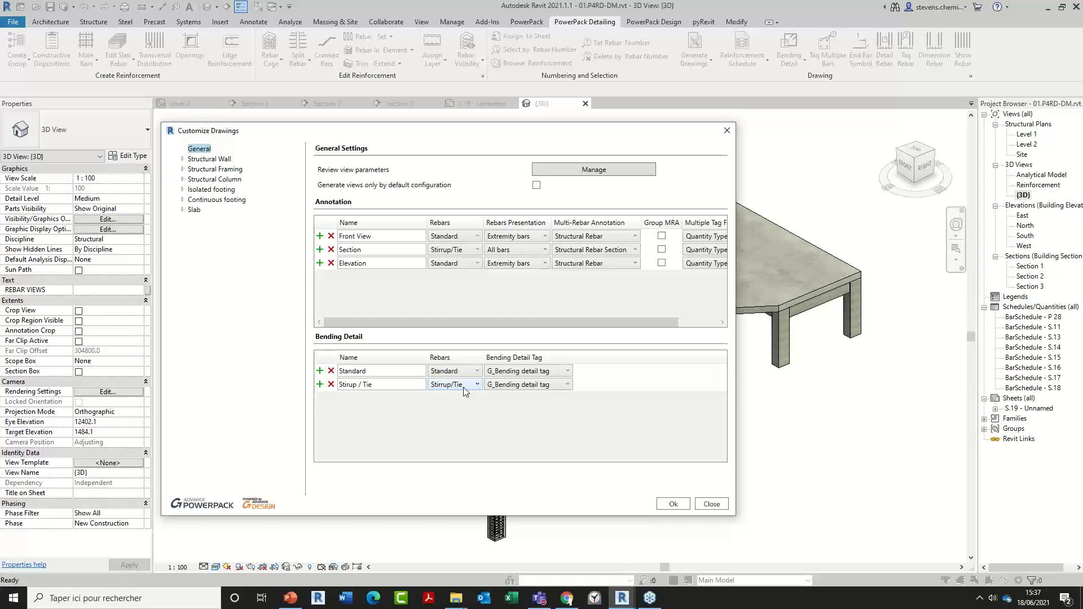
pyautogui.click(576, 179)
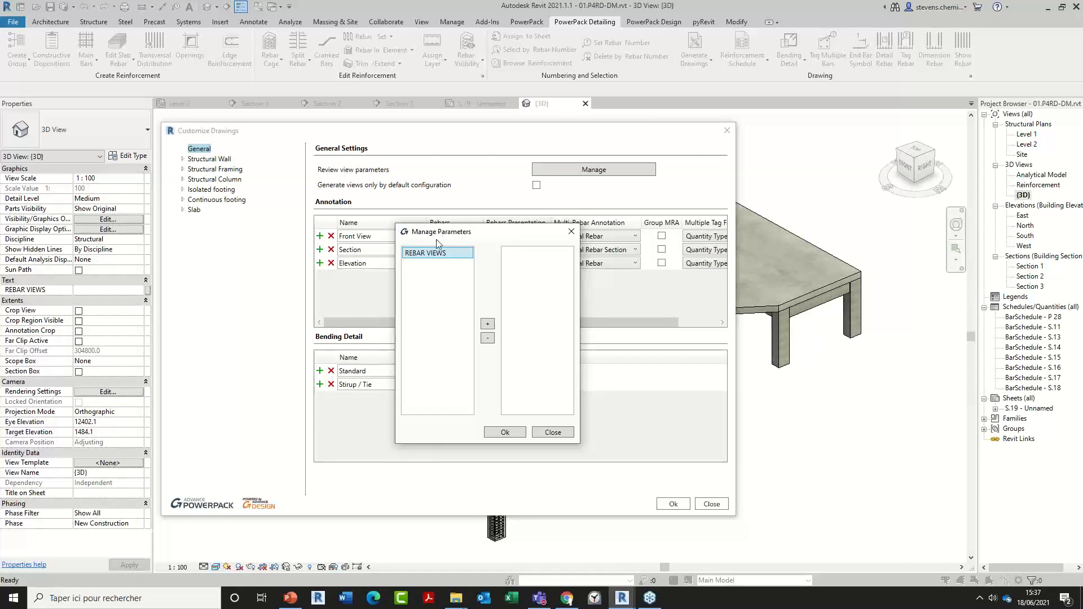
pyautogui.click(571, 232)
pyautogui.click(732, 134)
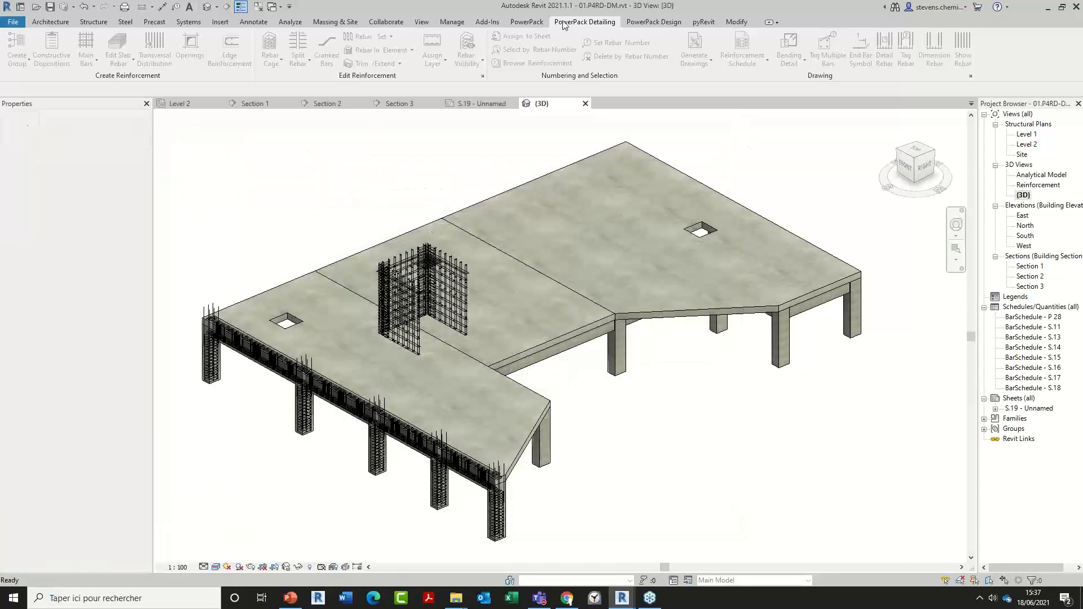
# - Start a new project parameter named PROJECT VIEWS with the parameter type Text
pyautogui.click(524, 23)
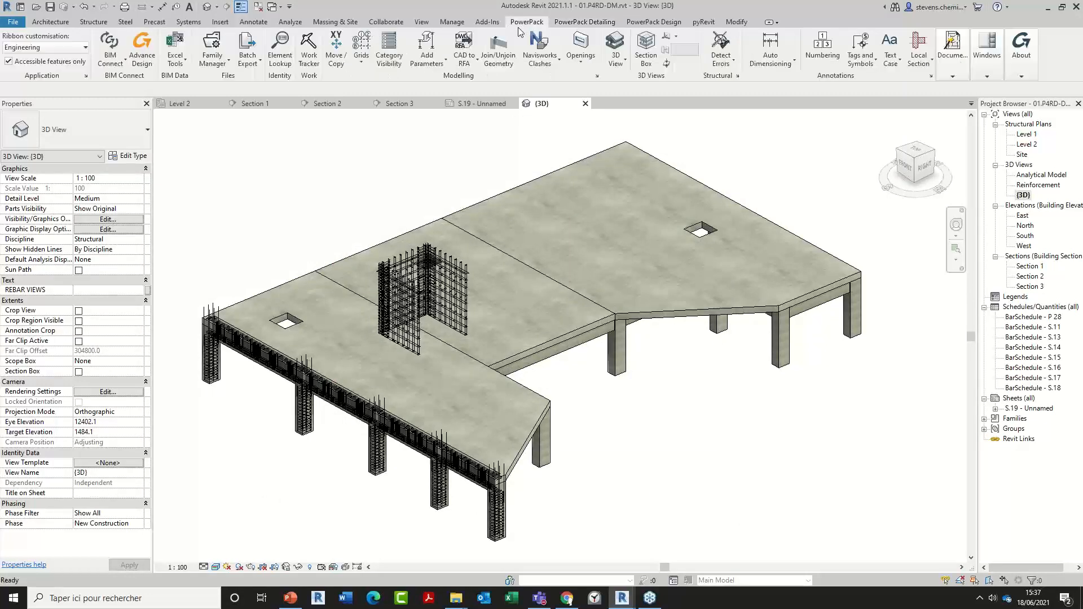
pyautogui.click(466, 22)
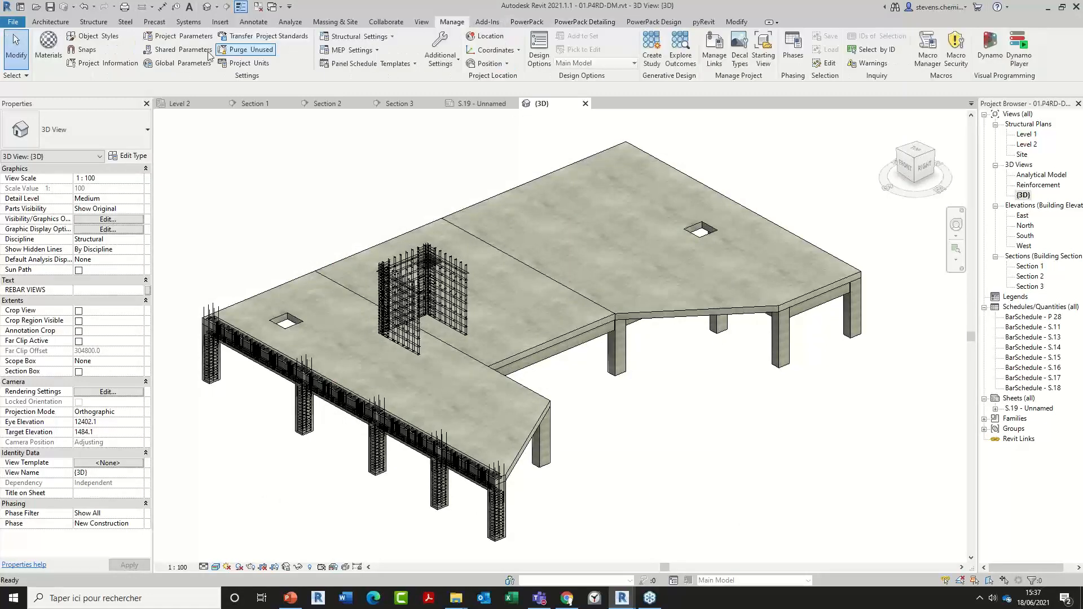
pyautogui.click(179, 37)
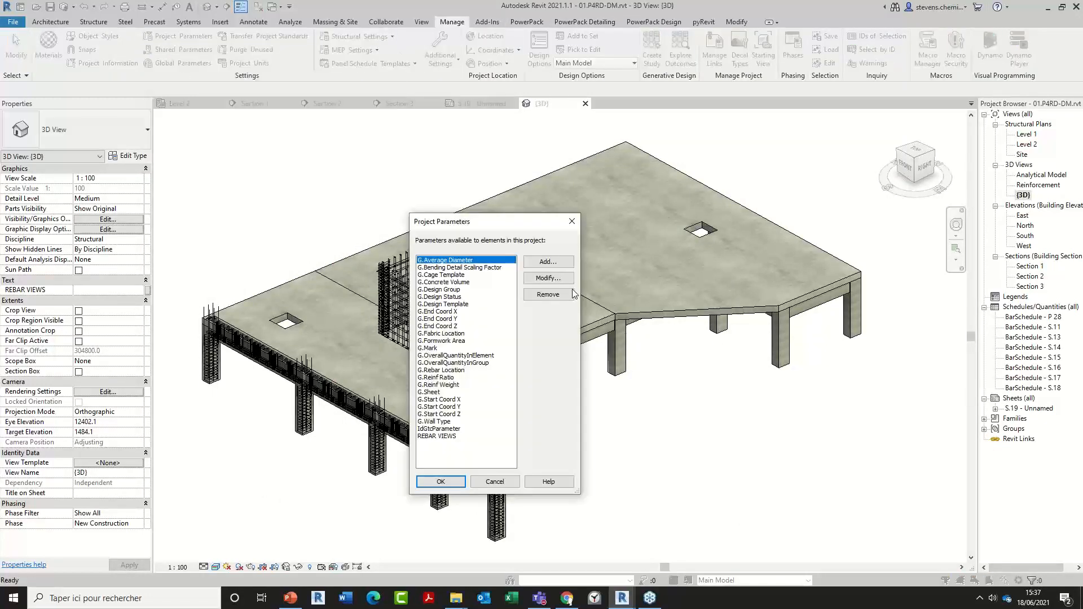
pyautogui.click(549, 260)
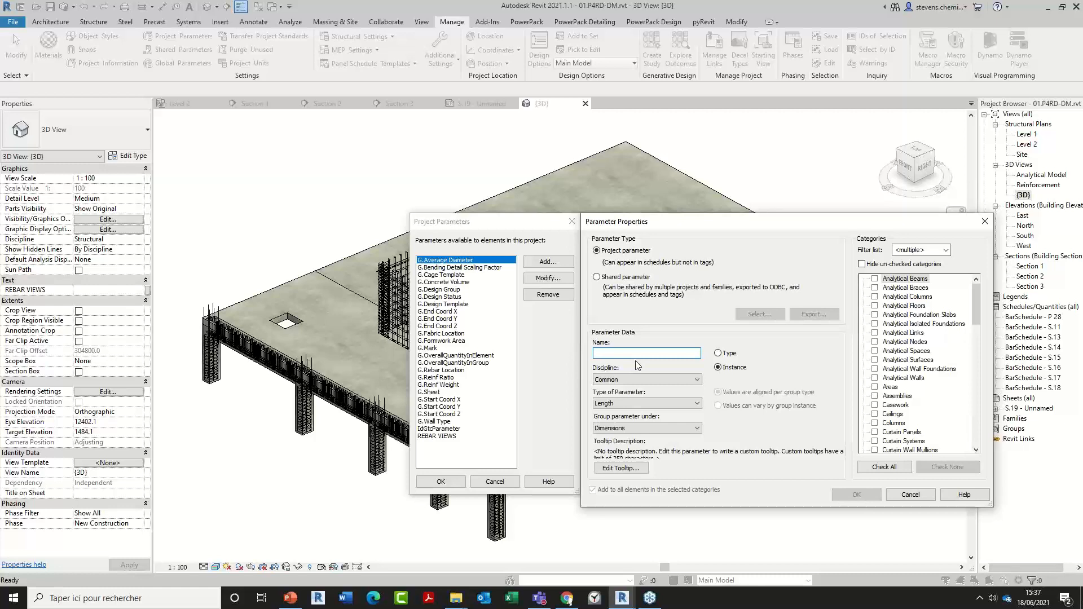
pyautogui.write('PROJEC')
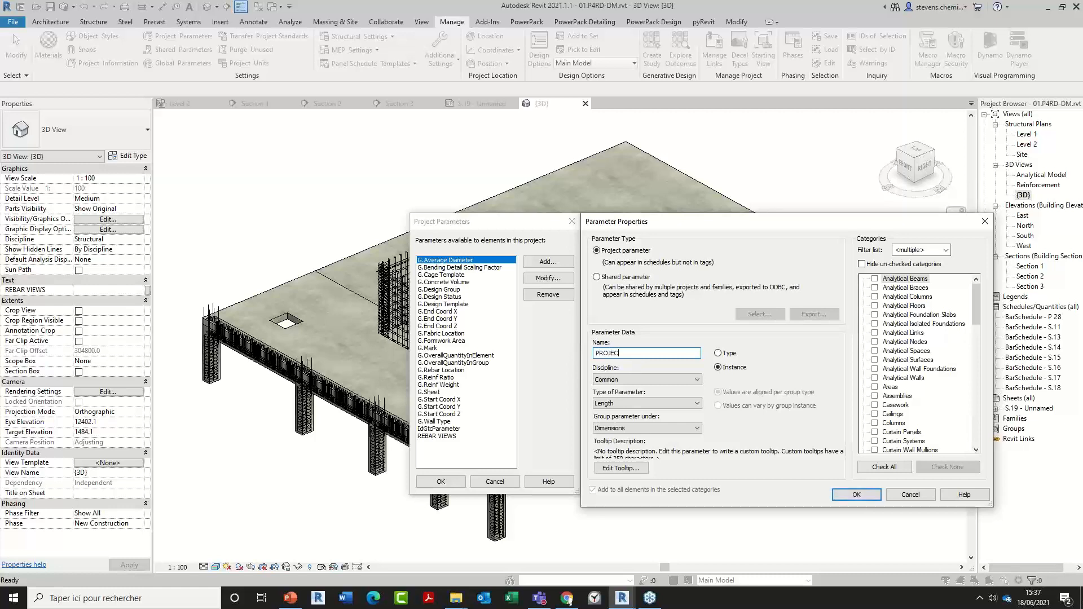
pyautogui.write('T VIEWS')
pyautogui.click(678, 402)
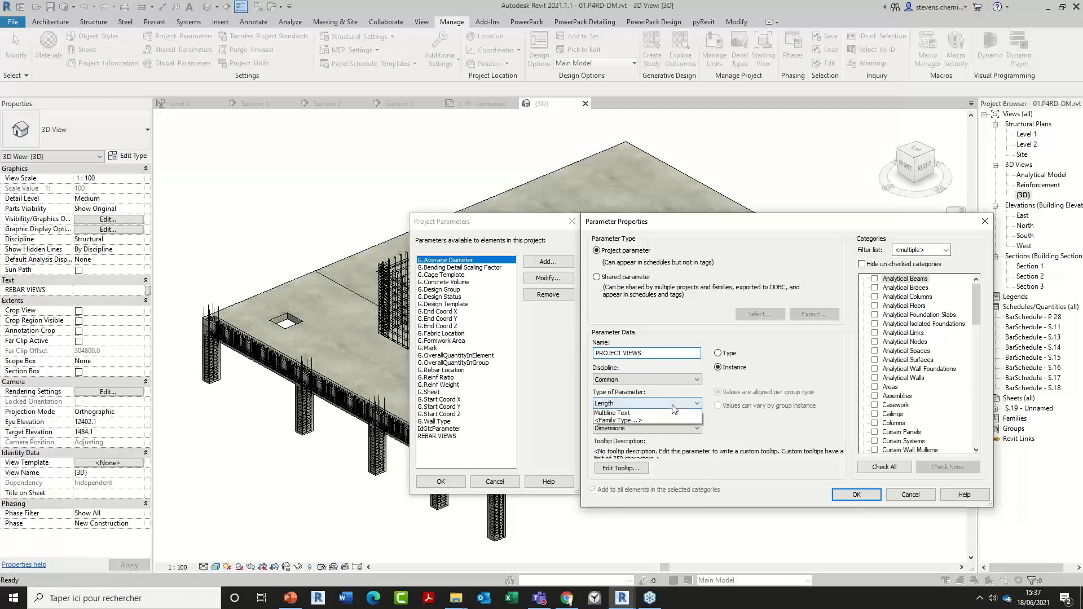
pyautogui.click(620, 415)
# - Assign the PROJECT VIEWS parameter to the Views category and save the project parameters
pyautogui.click(896, 396)
pyautogui.press('v')
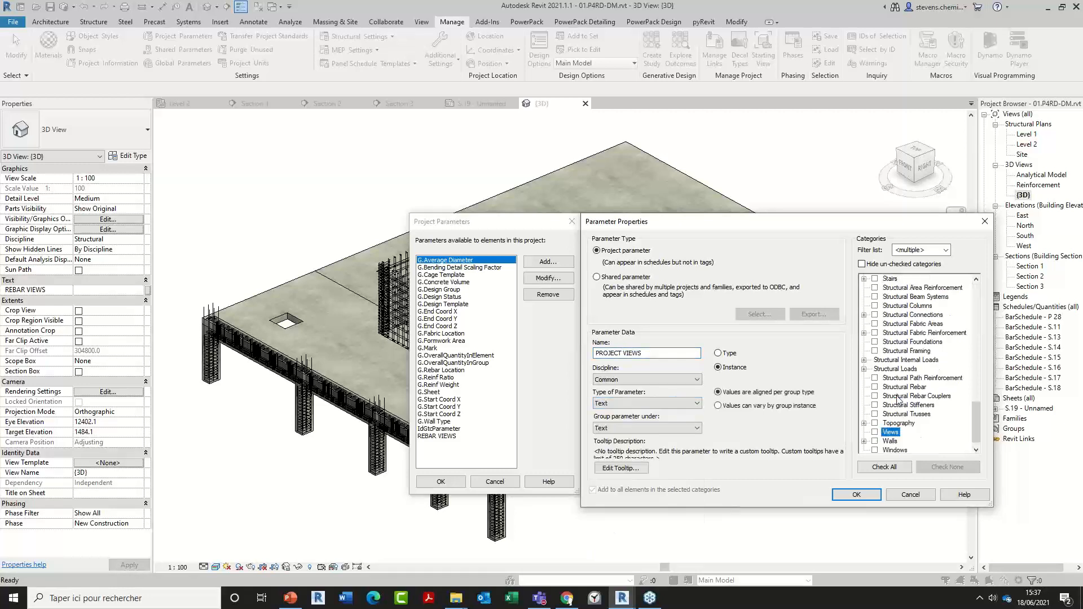
pyautogui.click(875, 432)
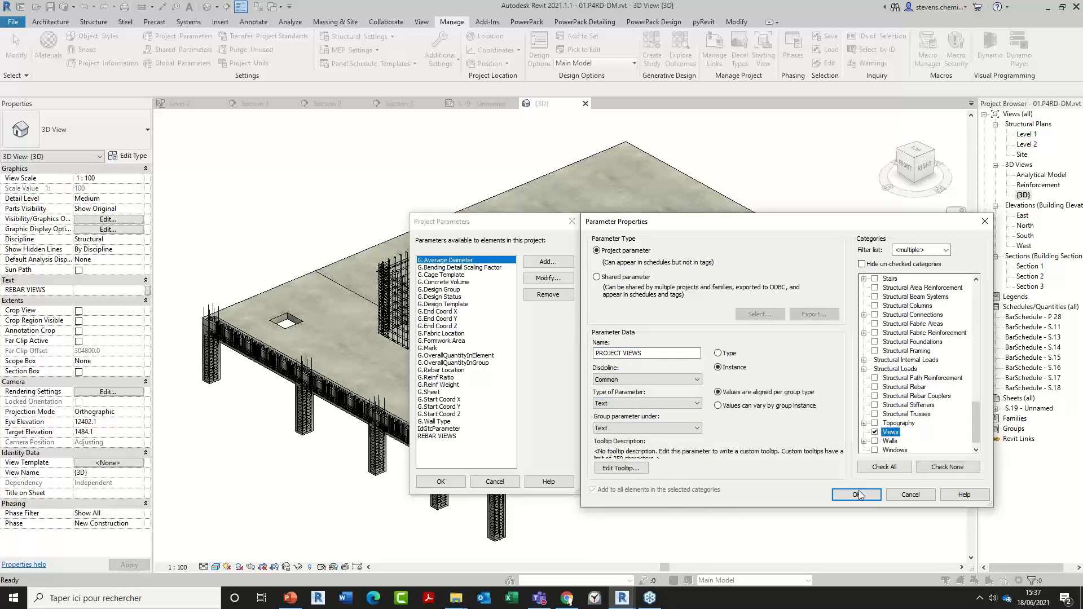
pyautogui.click(855, 494)
pyautogui.click(441, 481)
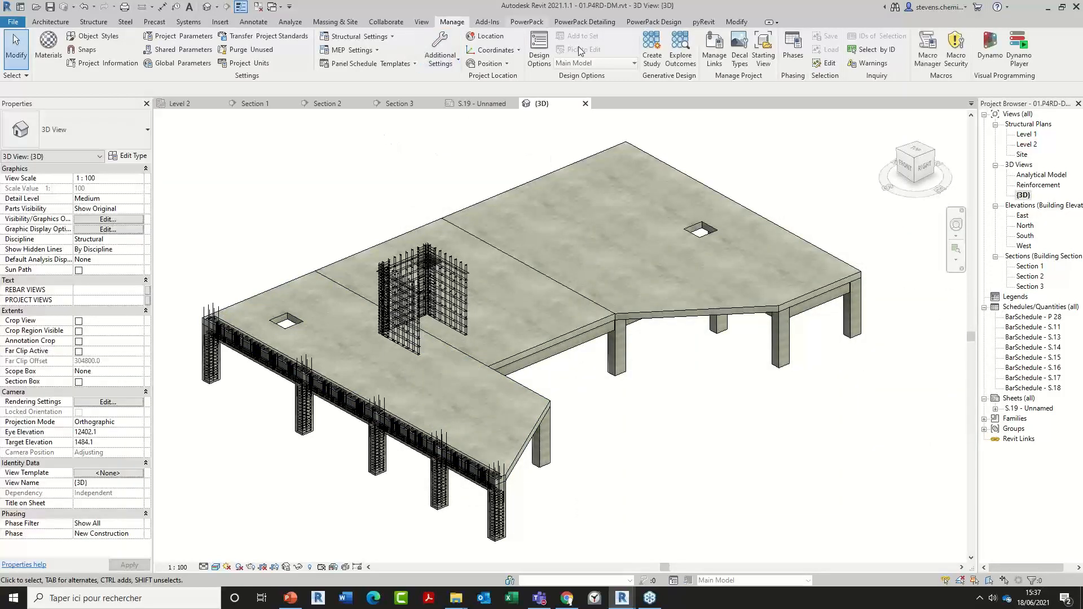
# - Check in the drawing customization's general settings that PROJECT VIEWS is among the manageable view parameters, leaving the parameter list unchanged
pyautogui.click(596, 24)
pyautogui.click(705, 63)
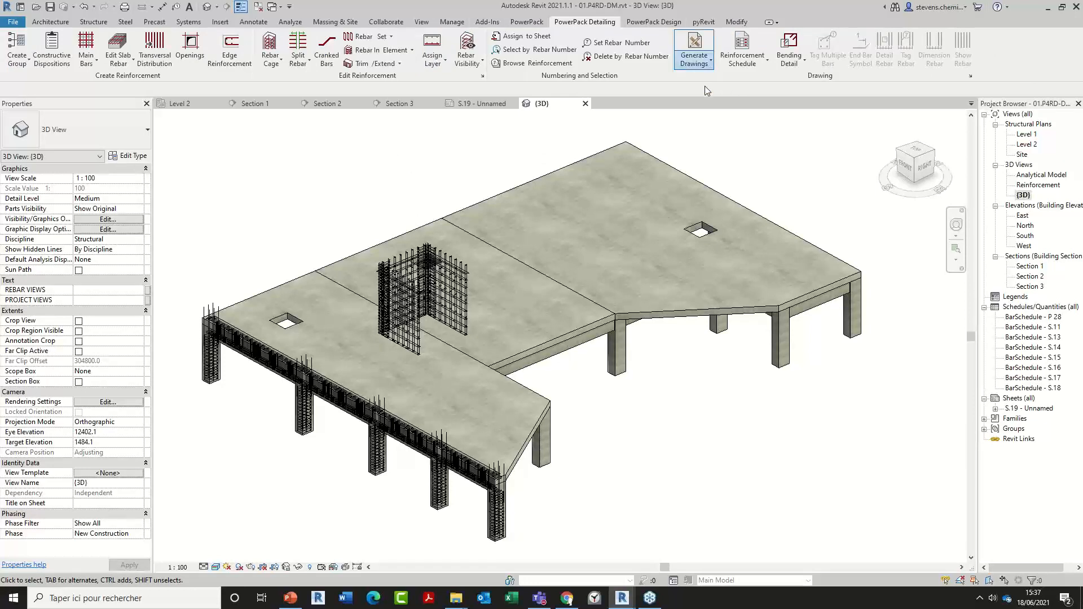
pyautogui.click(703, 110)
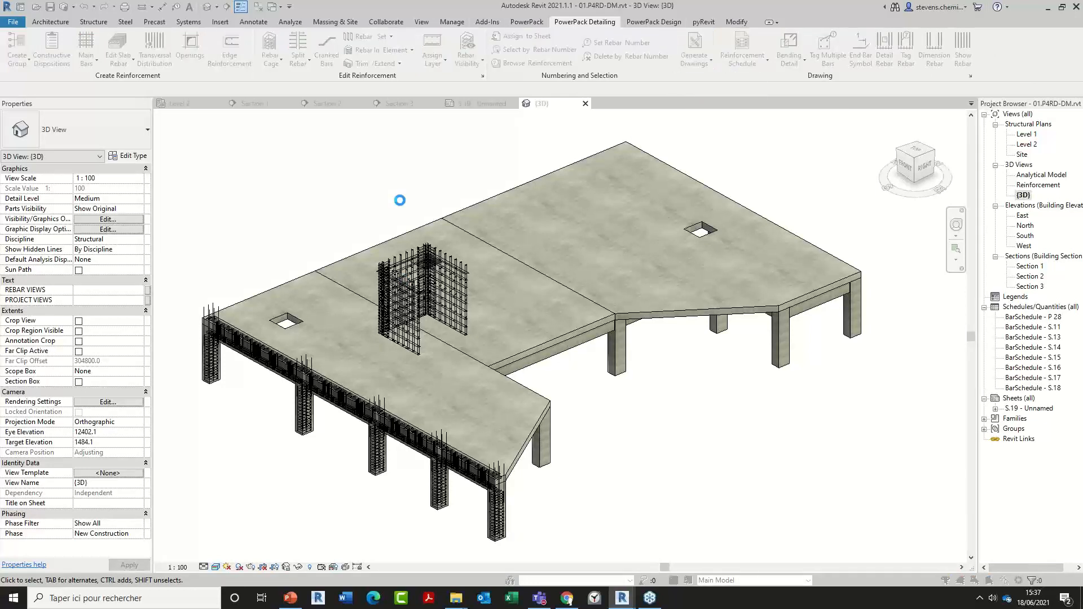
pyautogui.click(561, 171)
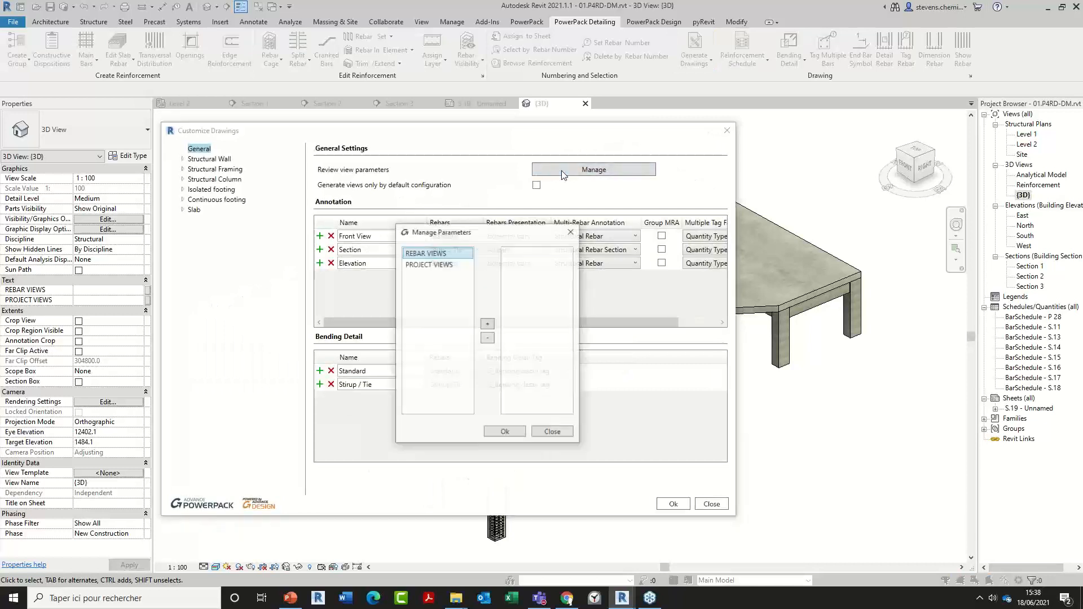
pyautogui.click(430, 263)
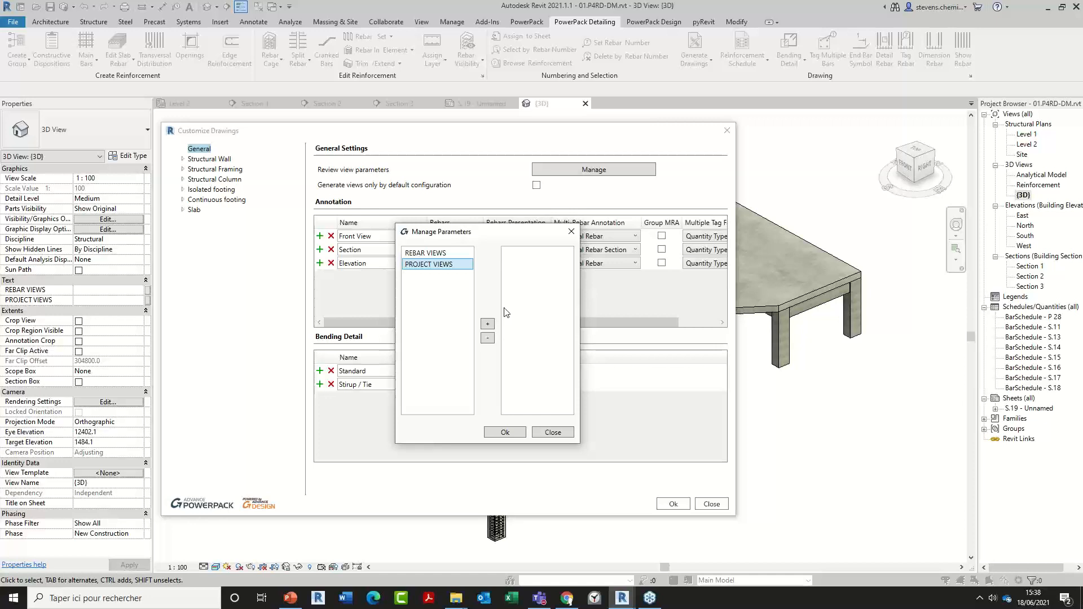
pyautogui.click(570, 233)
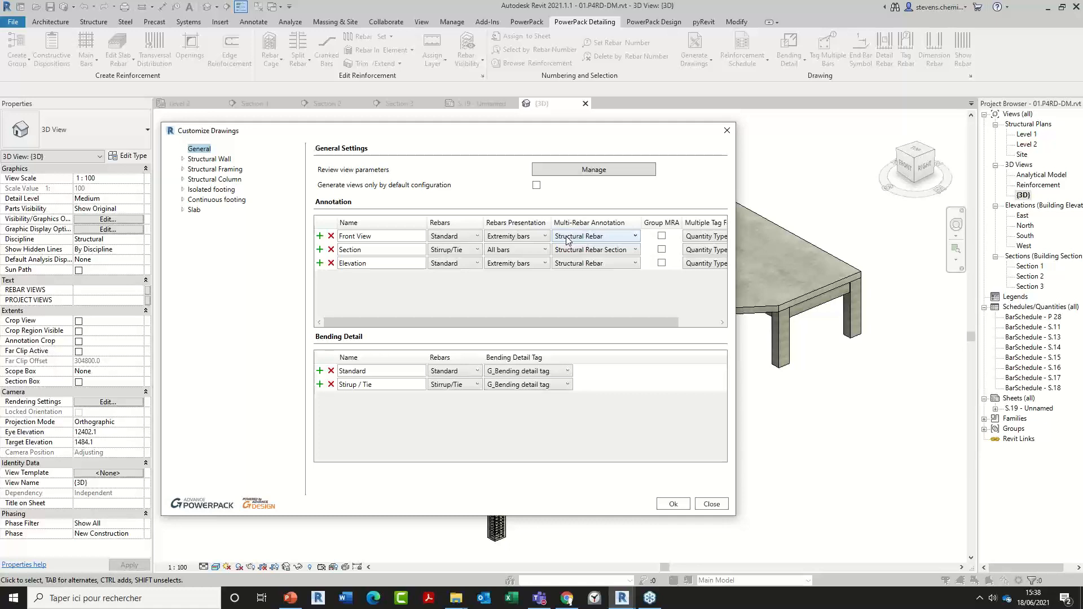
# - Add a new Structural Framing drawing configuration and name it BEAM DRAWINGS
pyautogui.click(183, 169)
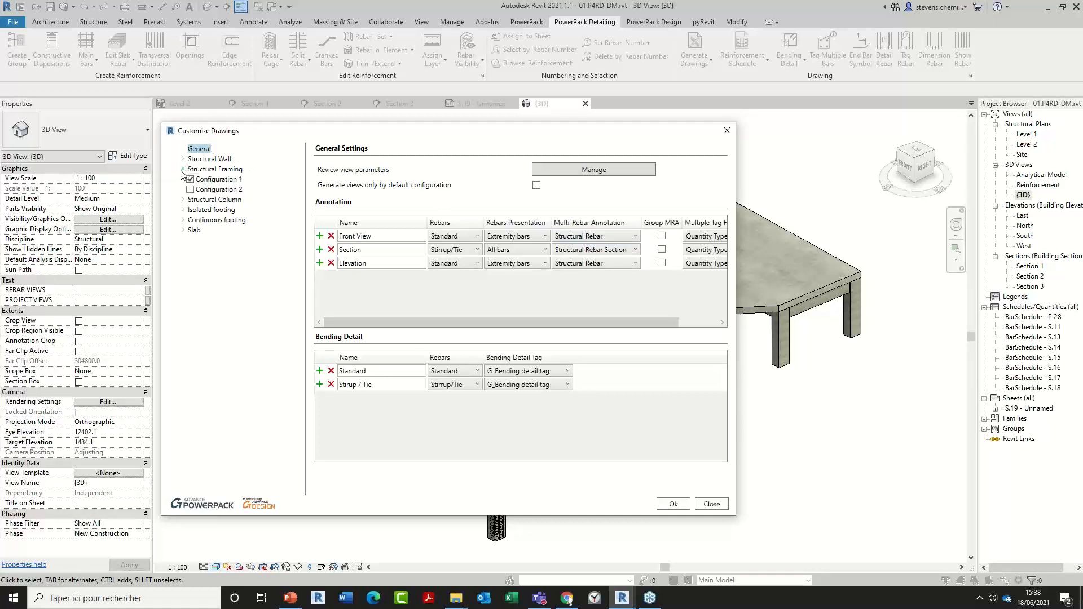
pyautogui.click(225, 169)
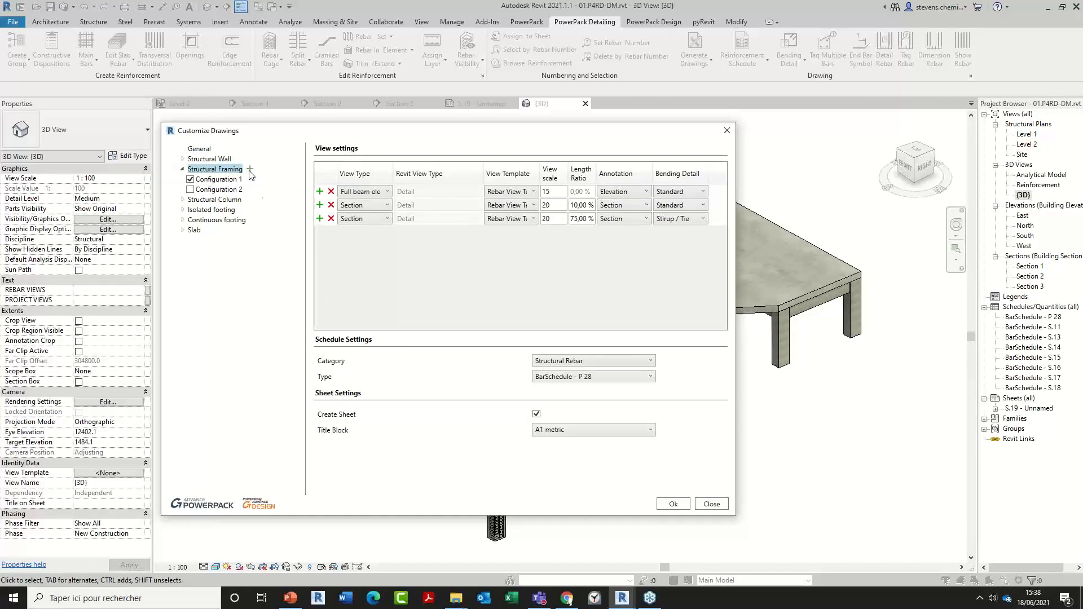
pyautogui.click(250, 171)
pyautogui.click(242, 200)
pyautogui.click(239, 201)
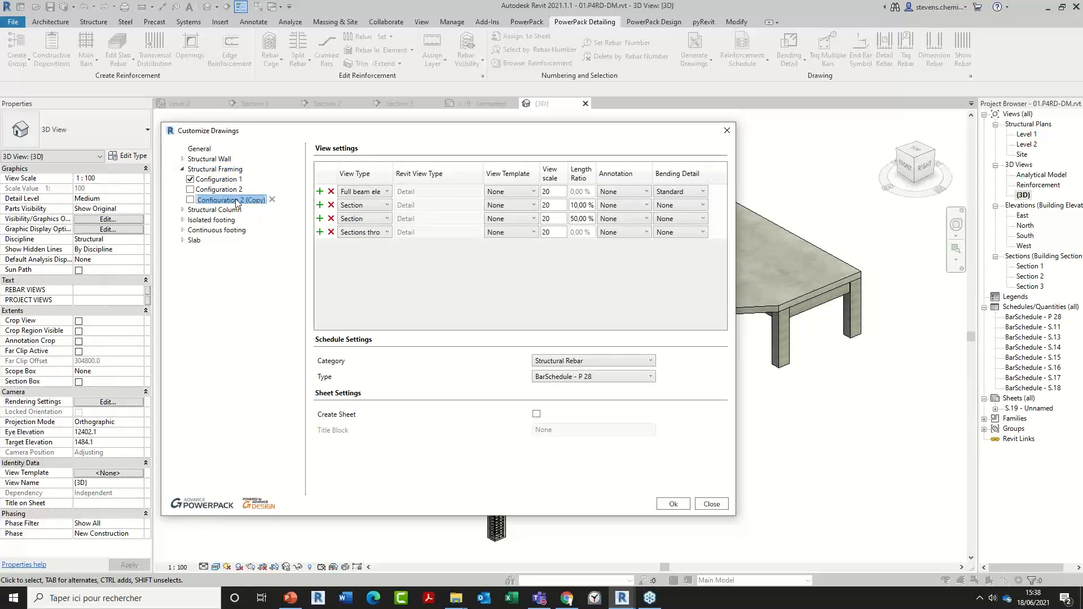
pyautogui.press('BackSpace')
pyautogui.write('BEAM DRAW')
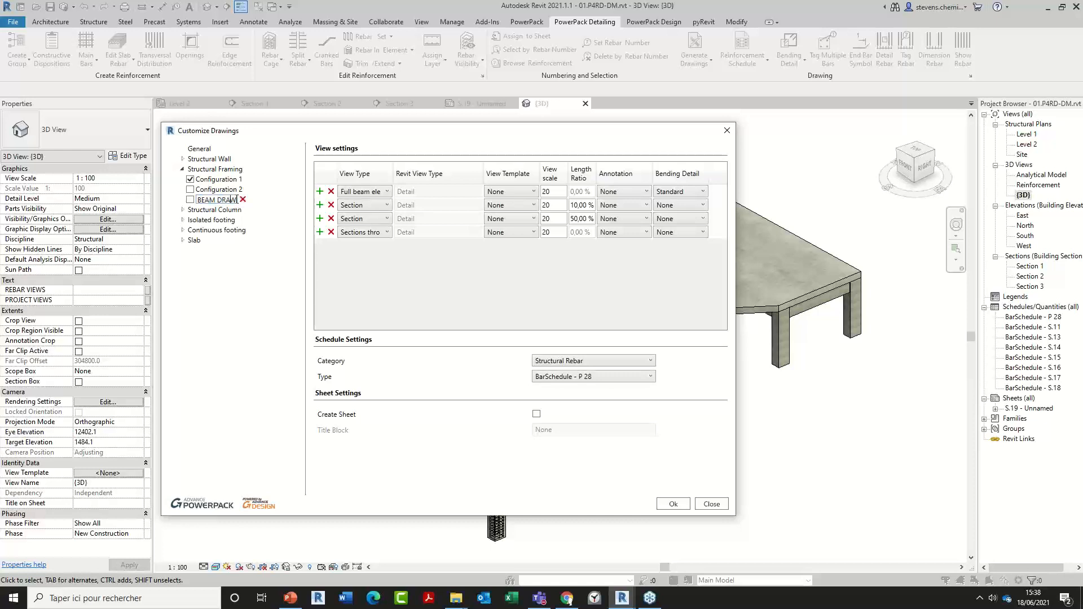
pyautogui.write('INGS')
pyautogui.press('Return')
# - Remove all section views from the BEAM DRAWINGS configuration, keeping only the full beam elevation
pyautogui.click(331, 232)
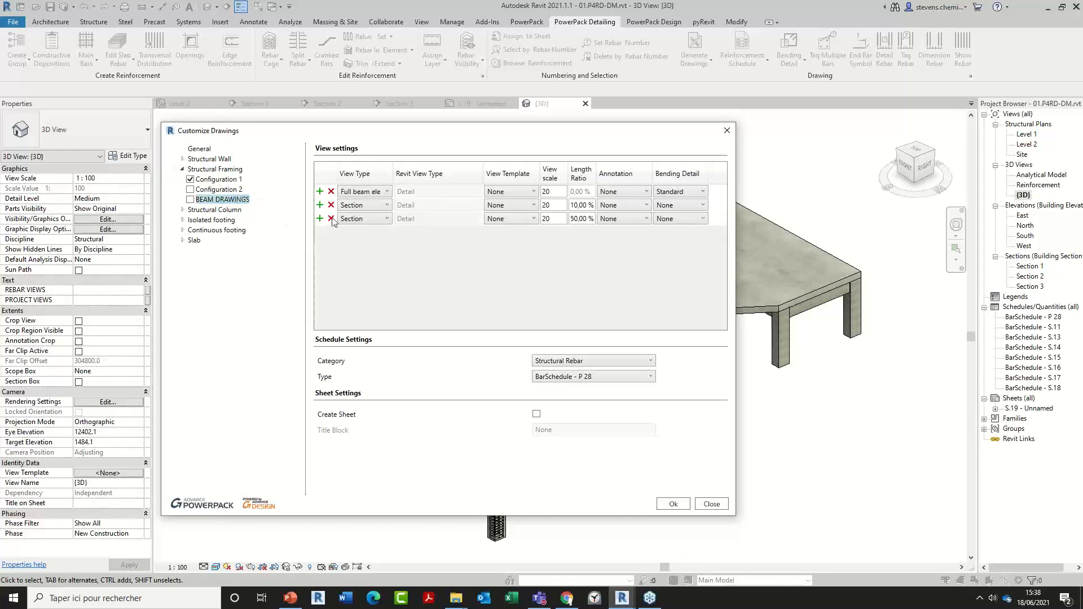
pyautogui.click(331, 219)
pyautogui.click(331, 205)
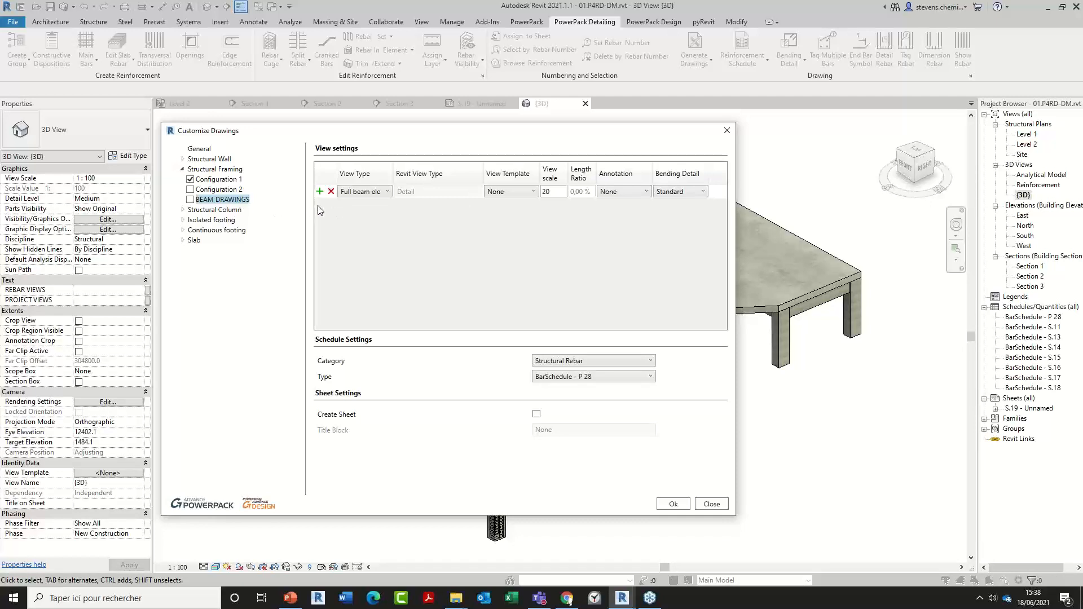
pyautogui.click(380, 194)
pyautogui.click(380, 198)
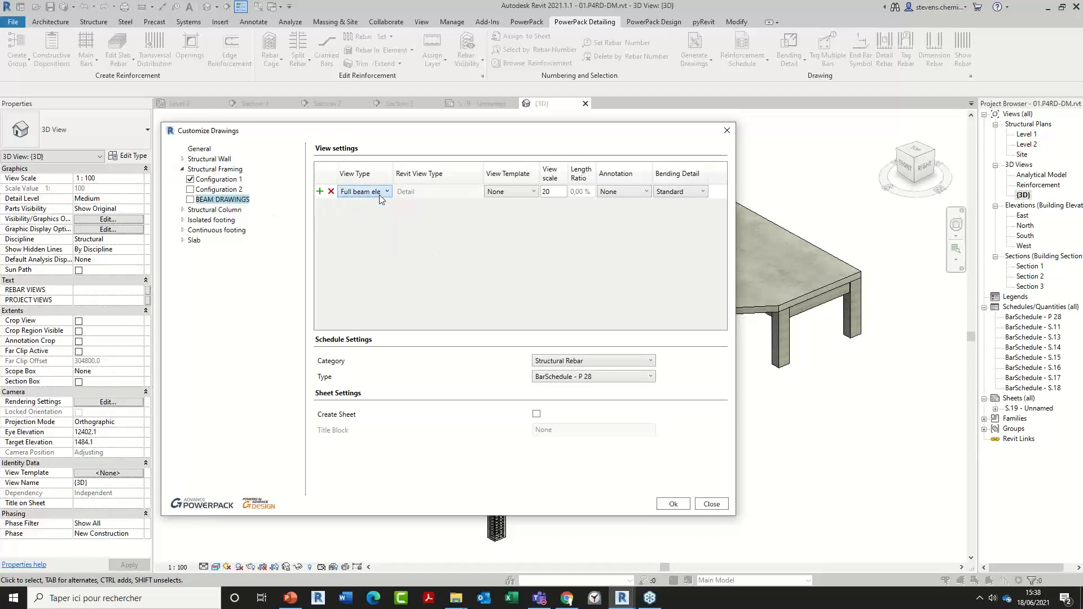
# - Add three more views to the BEAM DRAWINGS configuration and set each one's view type to Section
pyautogui.click(319, 192)
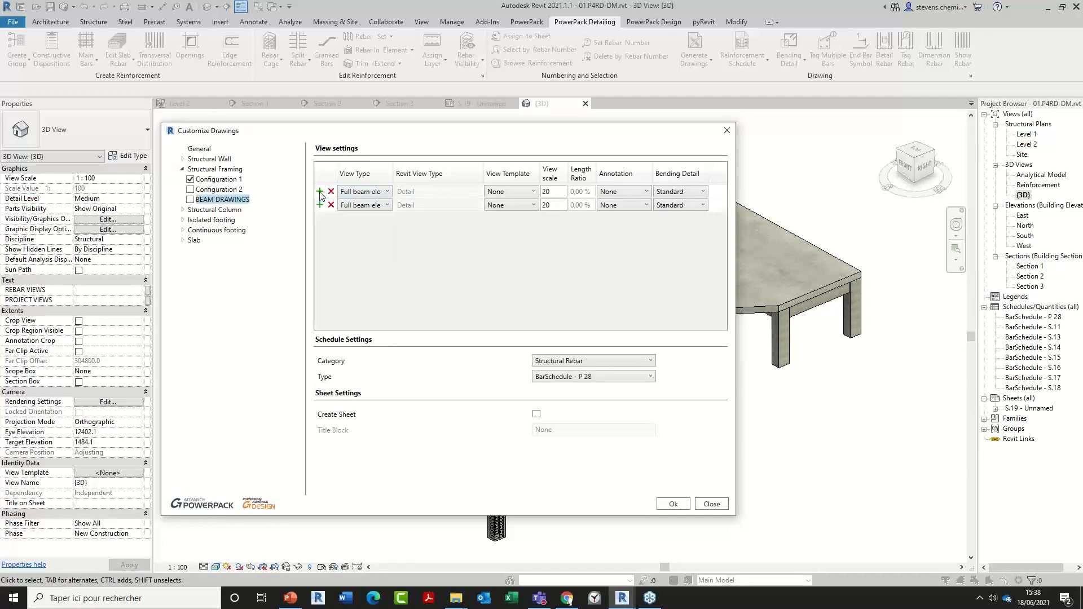
pyautogui.click(320, 193)
pyautogui.click(320, 192)
pyautogui.click(362, 206)
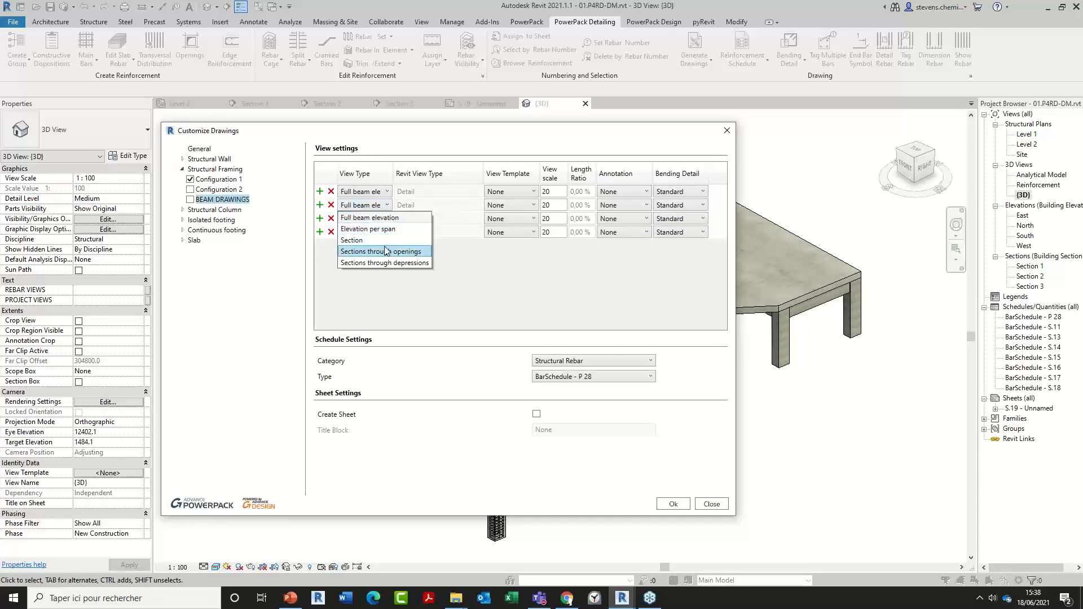
pyautogui.click(384, 244)
pyautogui.click(363, 220)
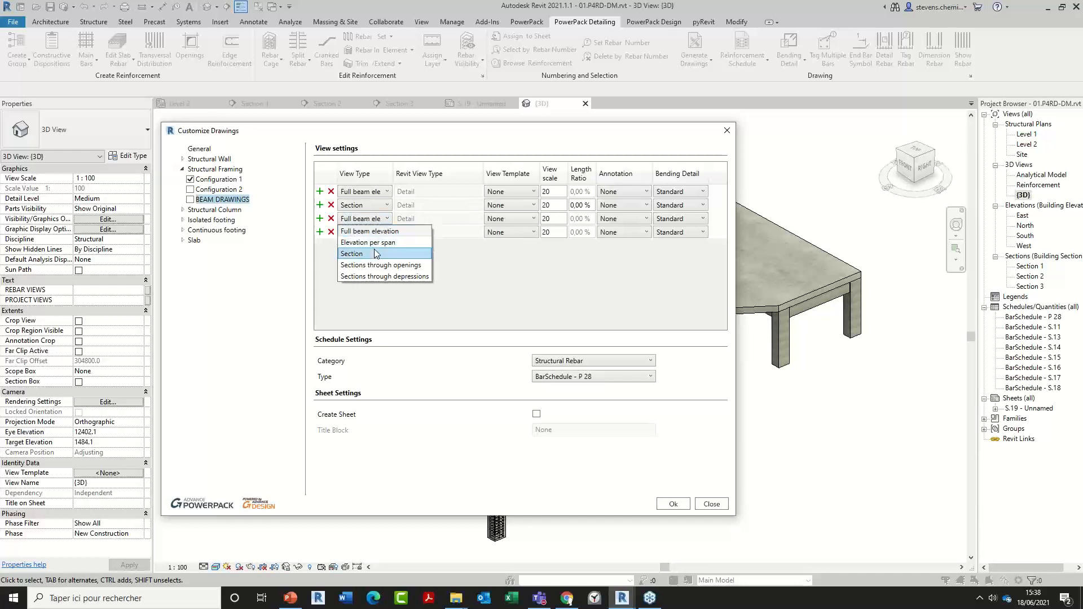
pyautogui.click(374, 253)
pyautogui.click(376, 233)
pyautogui.click(379, 267)
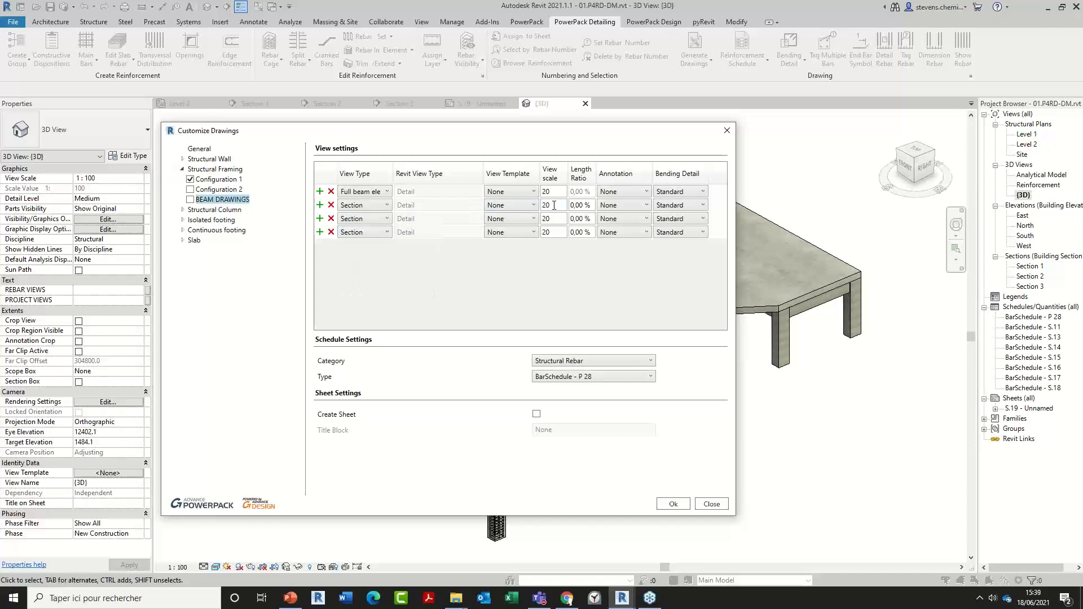
# - Set the length ratios of the three section views to 10 %, 50 % and 90 %
pyautogui.click(586, 207)
pyautogui.moveTo(583, 206); pyautogui.dragTo(572, 206)
pyautogui.write('1')
pyautogui.click(580, 218)
pyautogui.write('50')
pyautogui.click(581, 232)
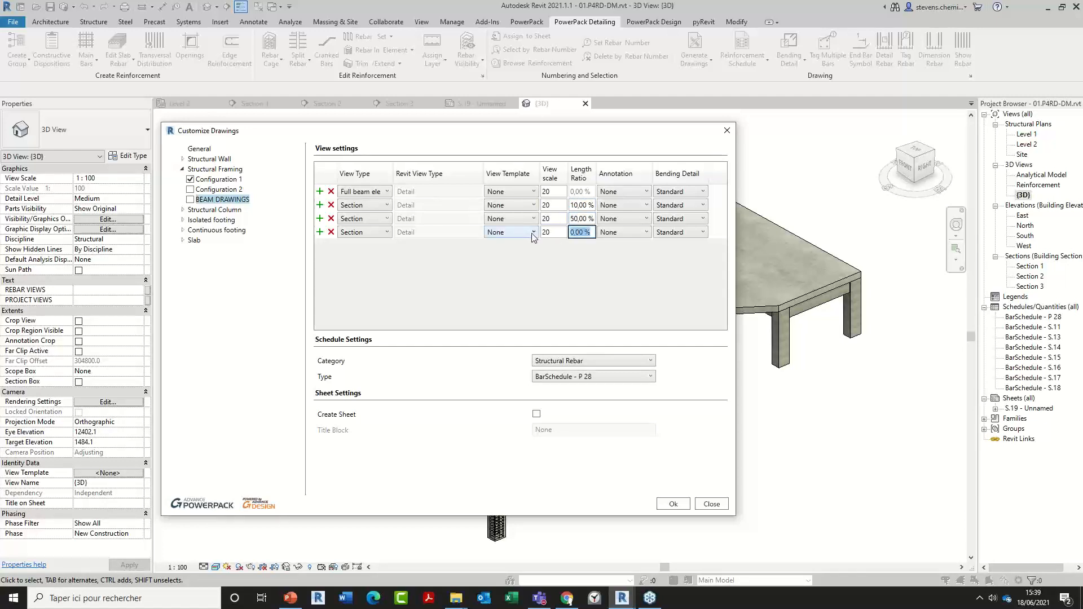
pyautogui.click(578, 234)
pyautogui.moveTo(580, 232); pyautogui.dragTo(554, 232)
pyautogui.write('9')
# - Add two further views to the configuration, one for Sections through openings and one for Sections through depressions
pyautogui.click(320, 233)
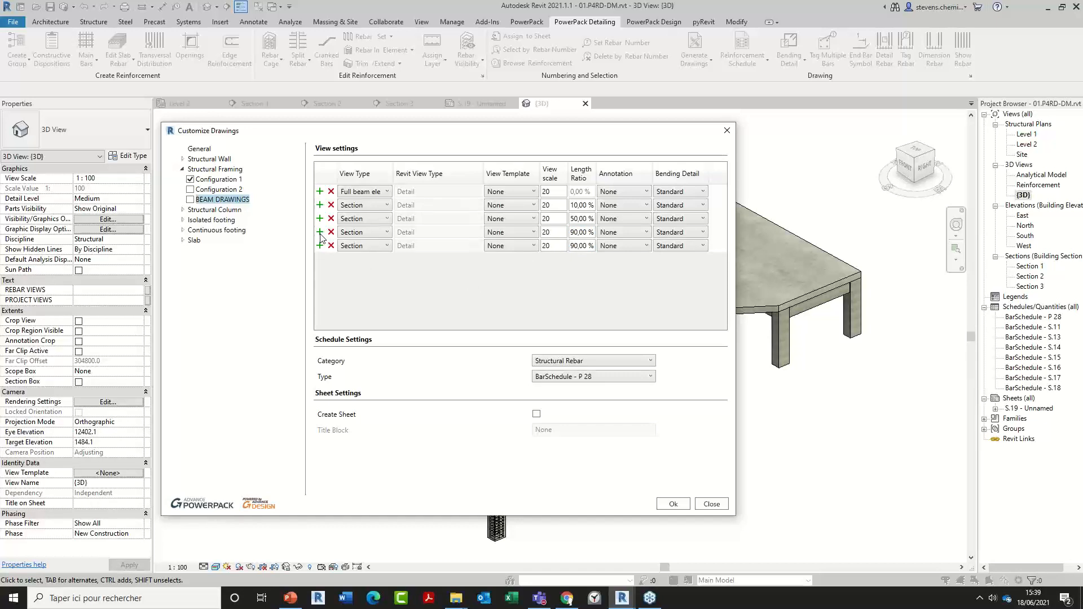
pyautogui.click(360, 246)
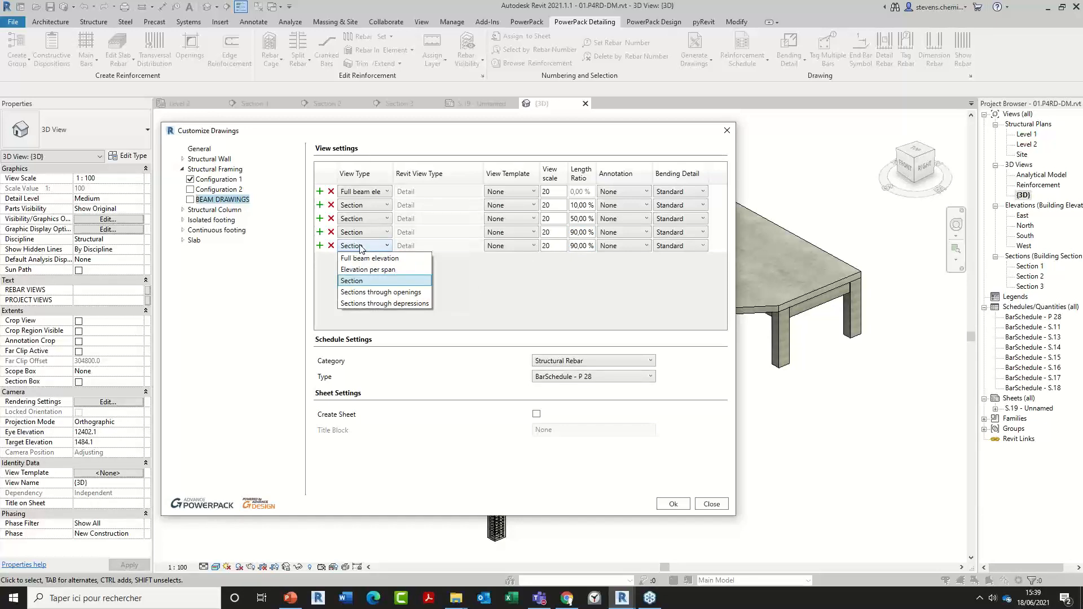
pyautogui.click(386, 293)
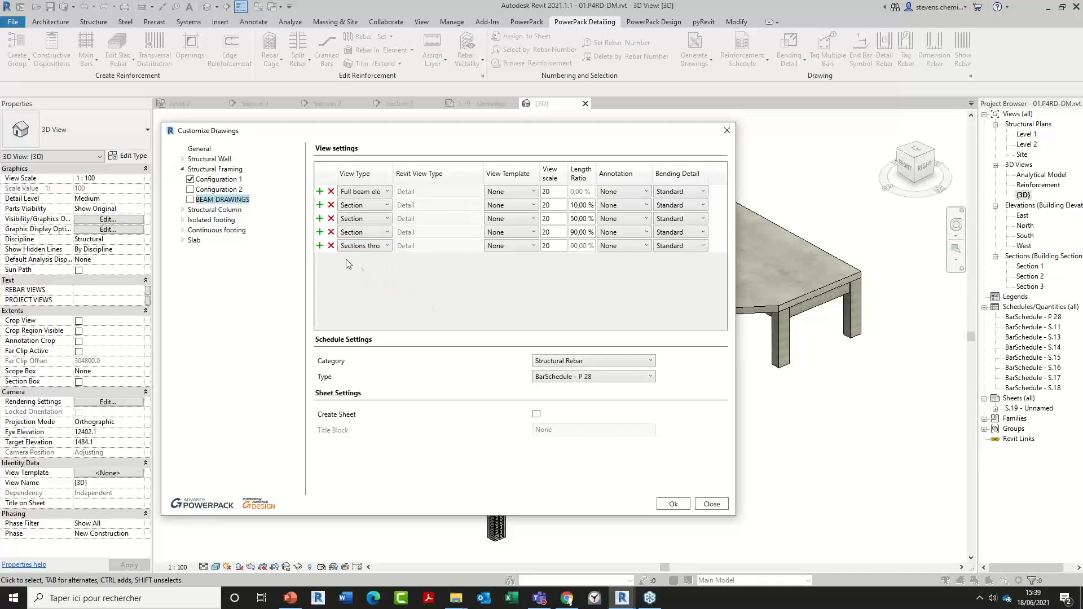
pyautogui.click(320, 246)
pyautogui.click(362, 259)
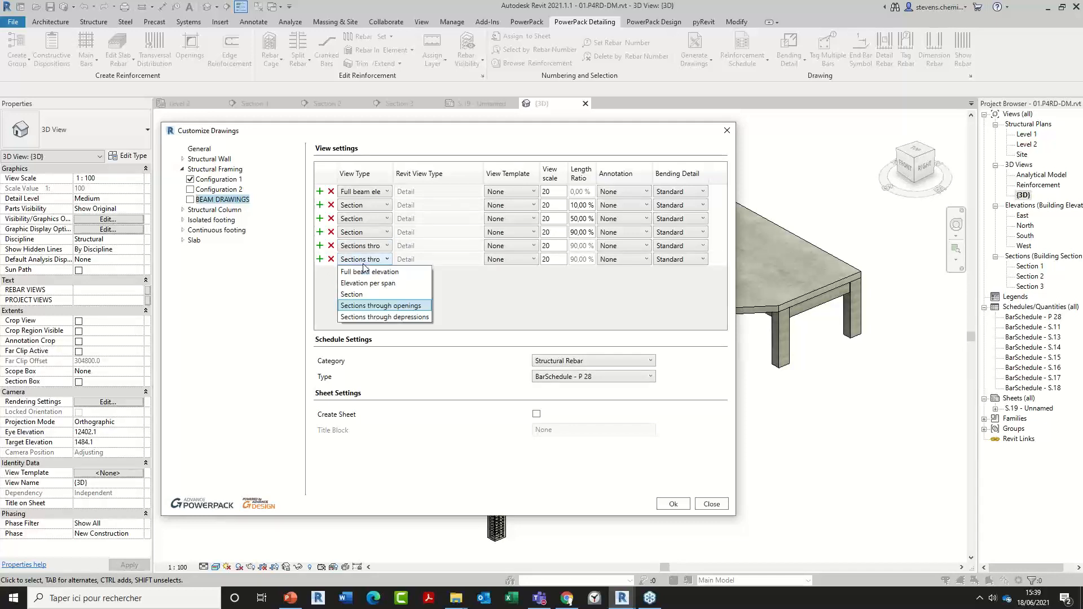
pyautogui.click(376, 320)
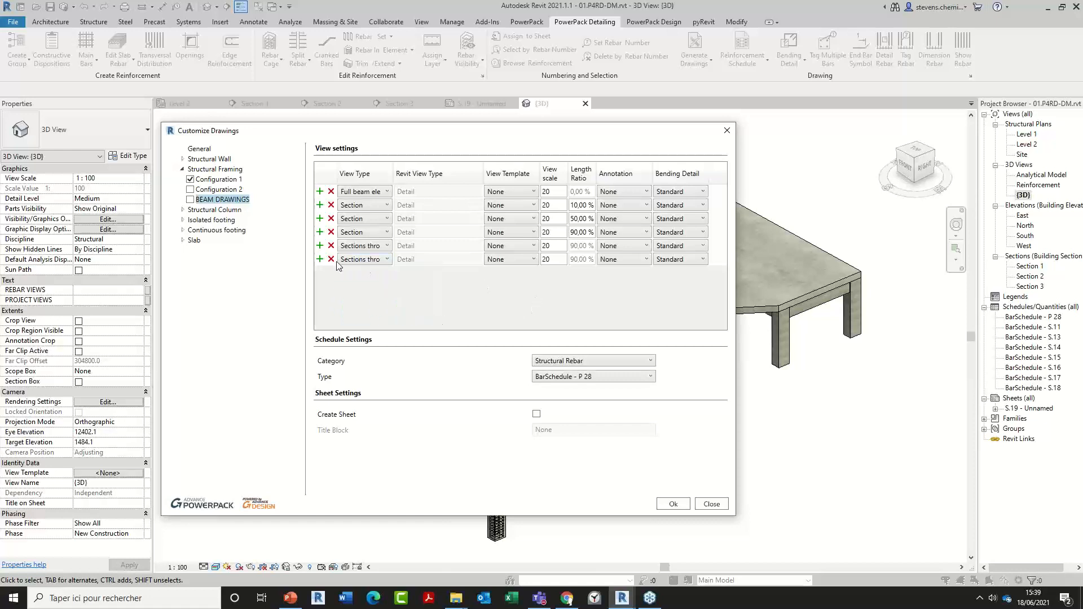
# - Assign the Rebar View Template to the full beam elevation and set its view scale to 50
pyautogui.click(360, 192)
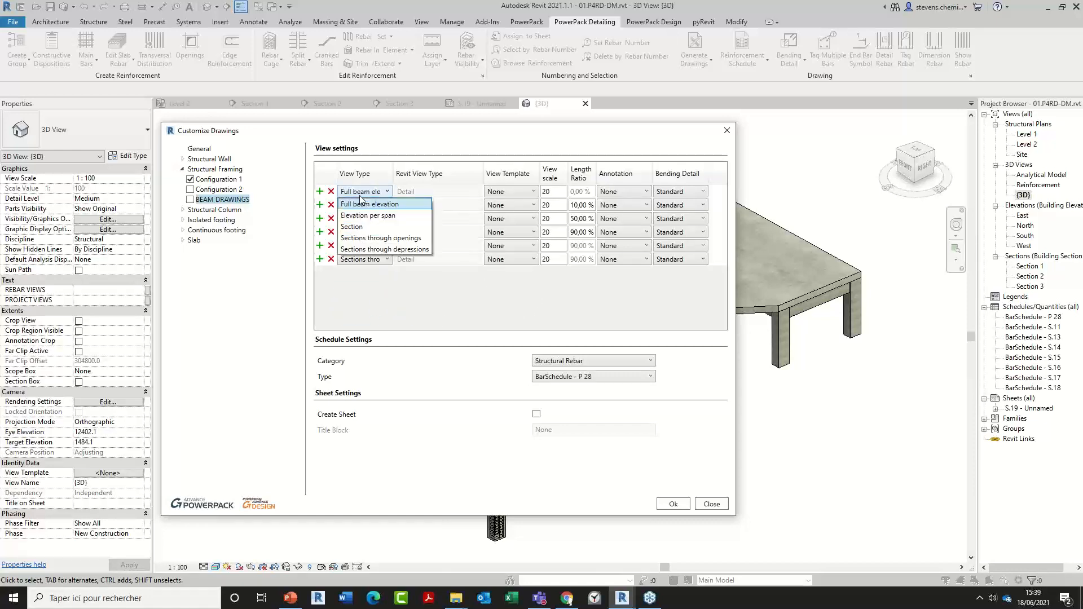
pyautogui.click(360, 203)
pyautogui.click(524, 193)
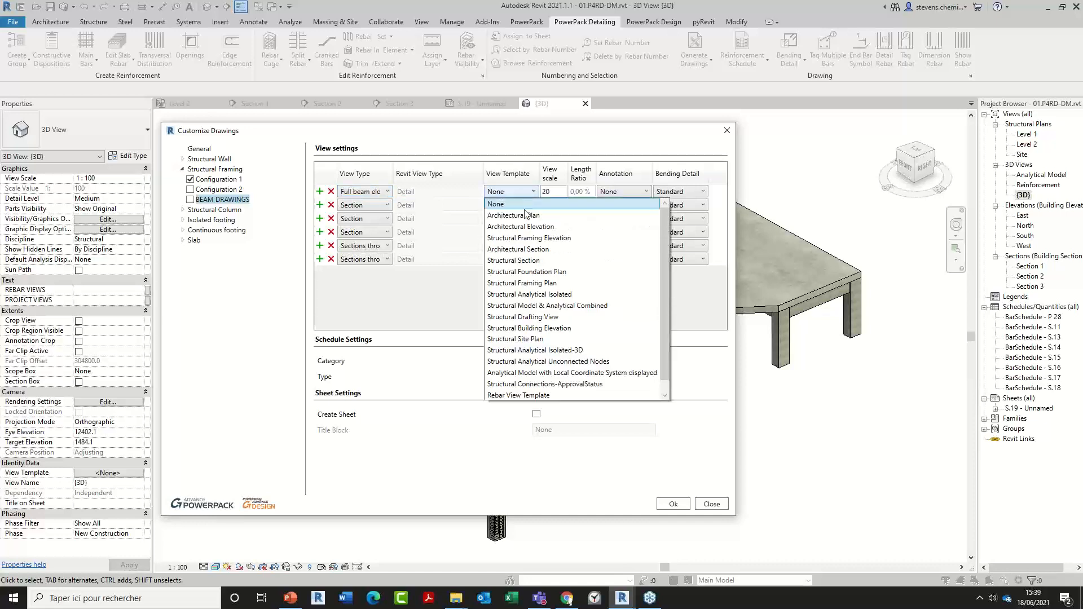
pyautogui.scroll(-1, 529, 380)
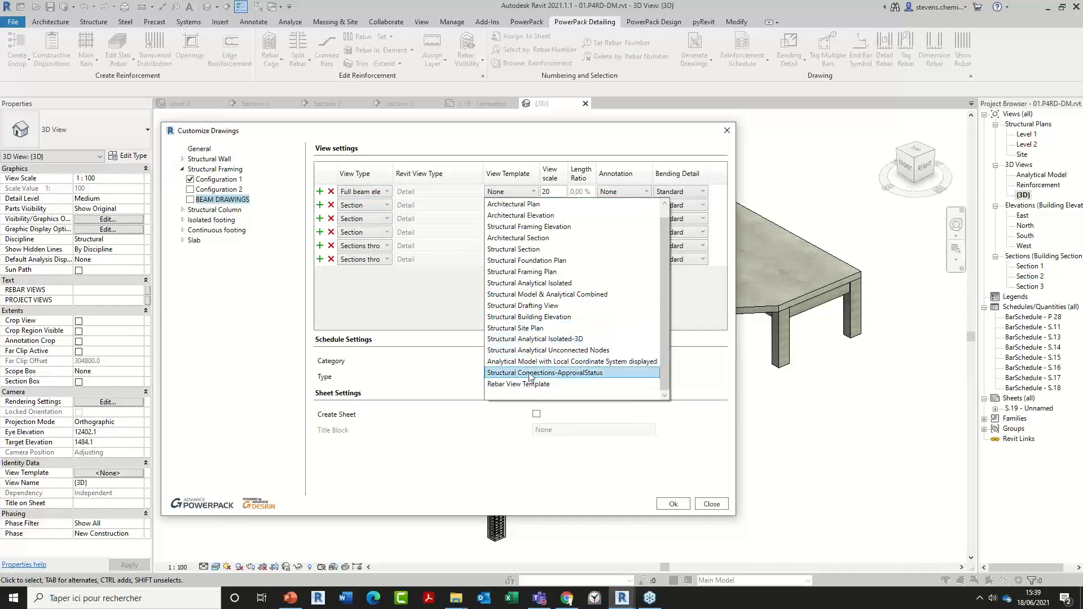
pyautogui.click(529, 383)
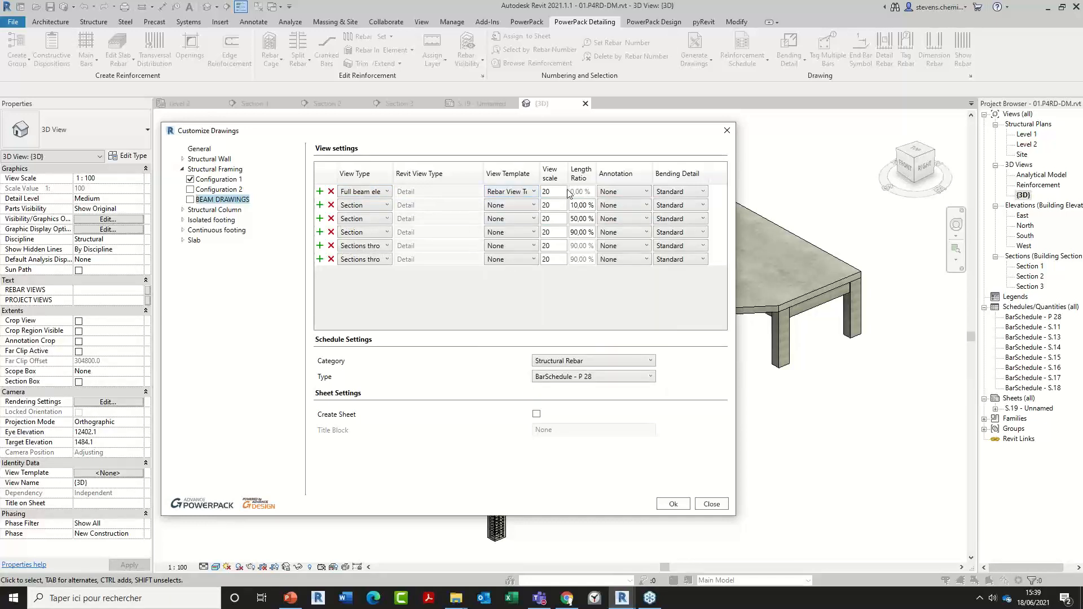
pyautogui.press('Tab')
pyautogui.write('50')
# - Set the bending detail to None for the views through openings and through depressions
pyautogui.click(679, 246)
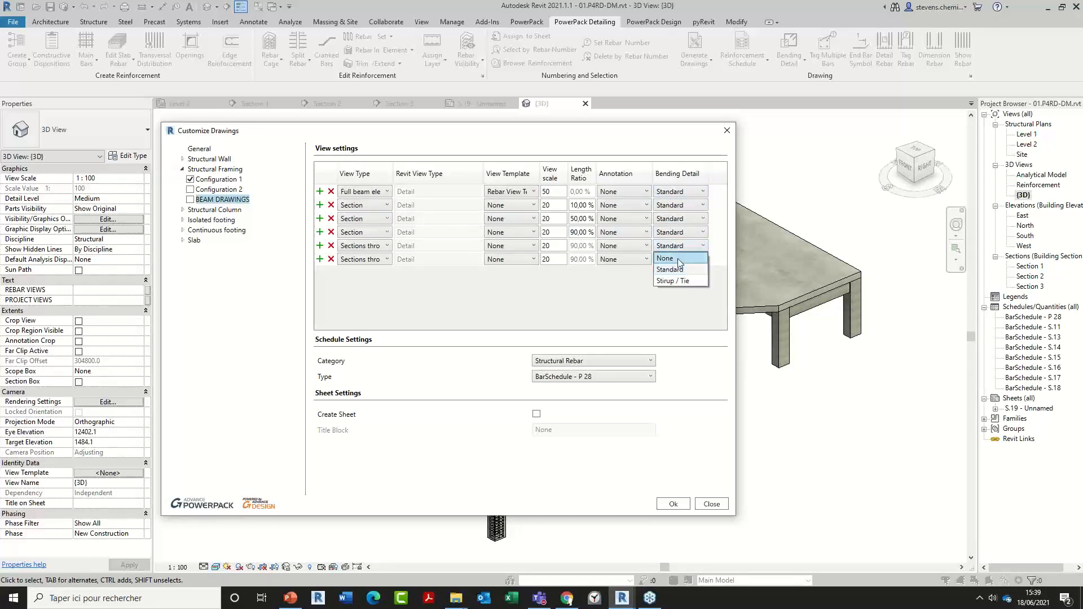
pyautogui.click(669, 258)
pyautogui.click(668, 258)
pyautogui.click(669, 273)
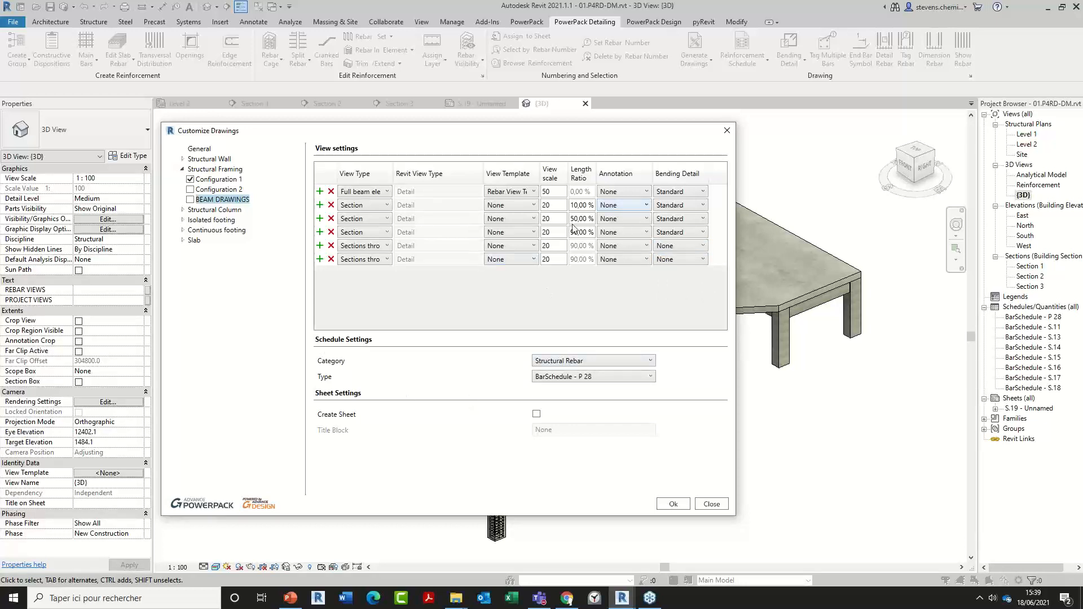
# - Enable sheet creation with the A0 title block for BEAM DRAWINGS, and dismiss the drawing settings without saving
pyautogui.click(536, 414)
pyautogui.click(566, 431)
pyautogui.click(561, 467)
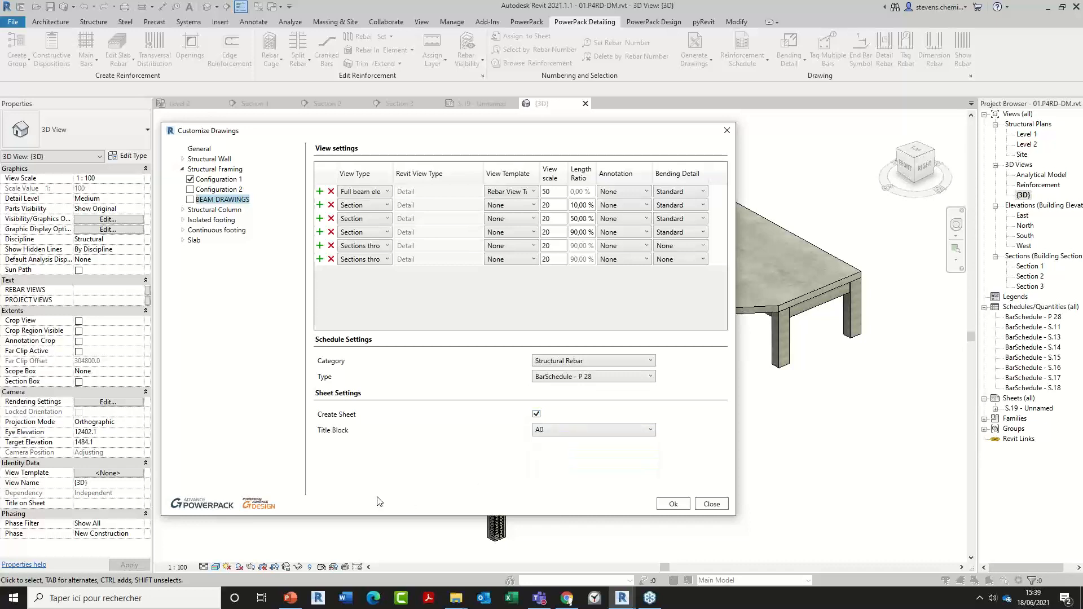
pyautogui.click(568, 376)
pyautogui.click(568, 377)
pyautogui.moveTo(238, 203)
pyautogui.click(727, 132)
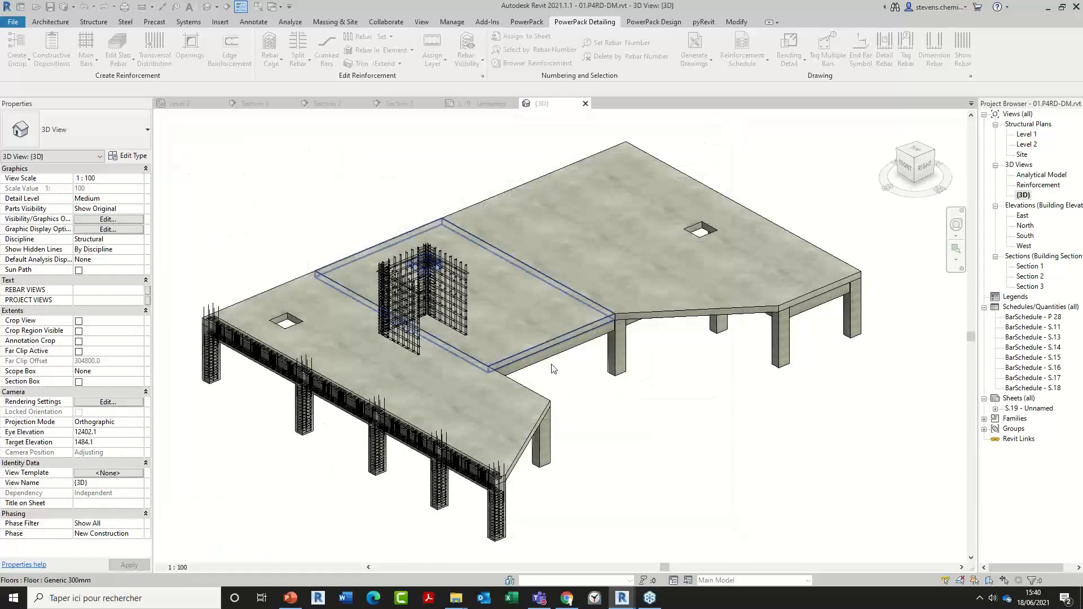
# - Start generating drawings for the three adjoining reinforced beams along the slab's front edge and finish the selection
pyautogui.scroll(3, 590, 366)
pyautogui.moveTo(590, 366); pyautogui.dragTo(606, 345, button='middle')
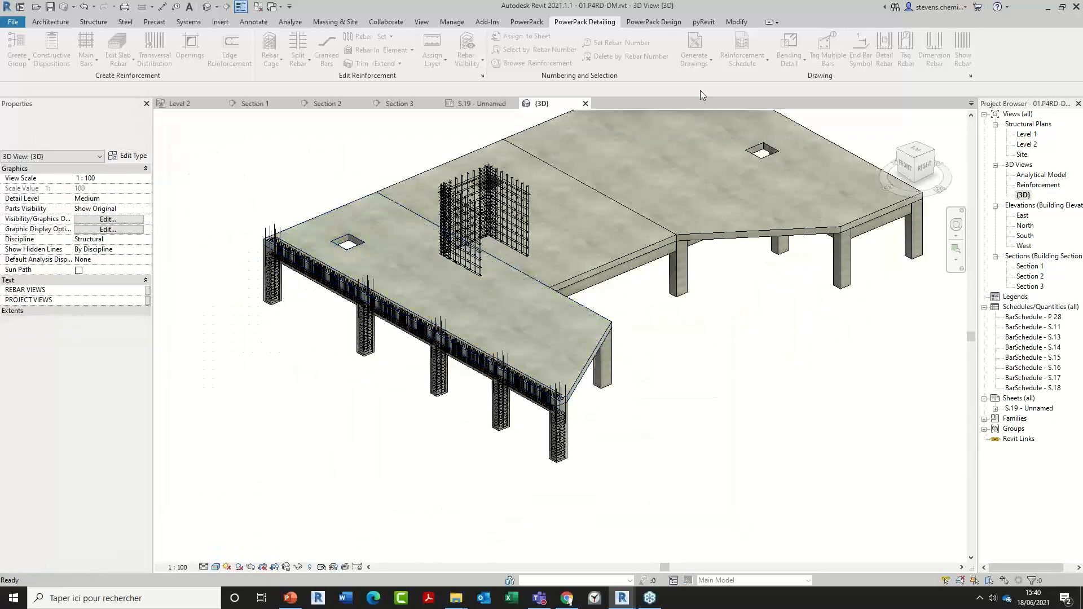
pyautogui.keyDown('shift'); pyautogui.moveTo(479, 428); pyautogui.dragTo(510, 411, button='middle'); pyautogui.keyUp('shift')
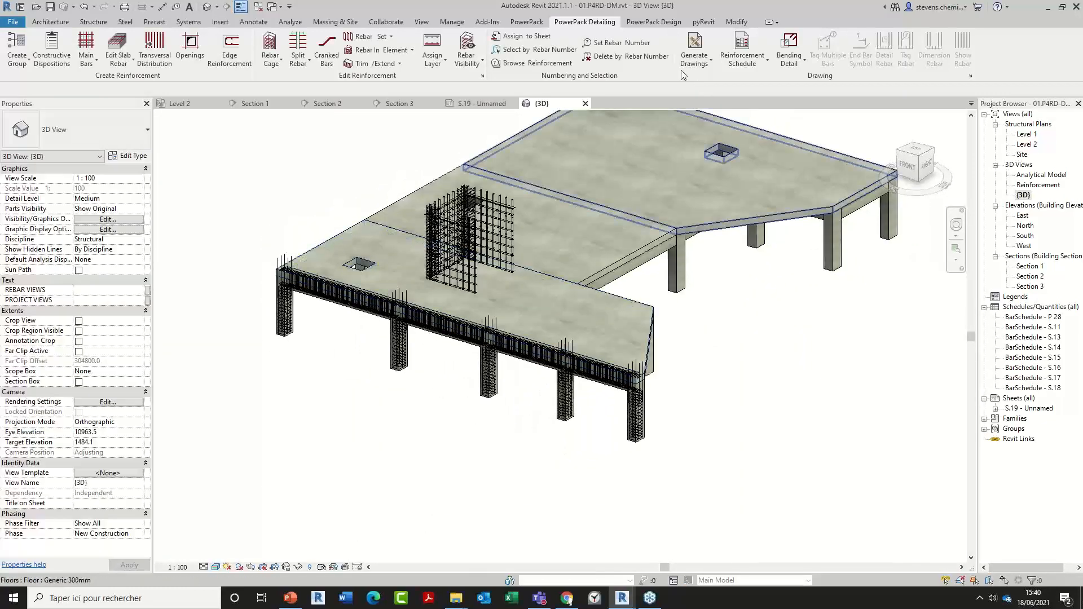
pyautogui.click(697, 64)
pyautogui.click(706, 84)
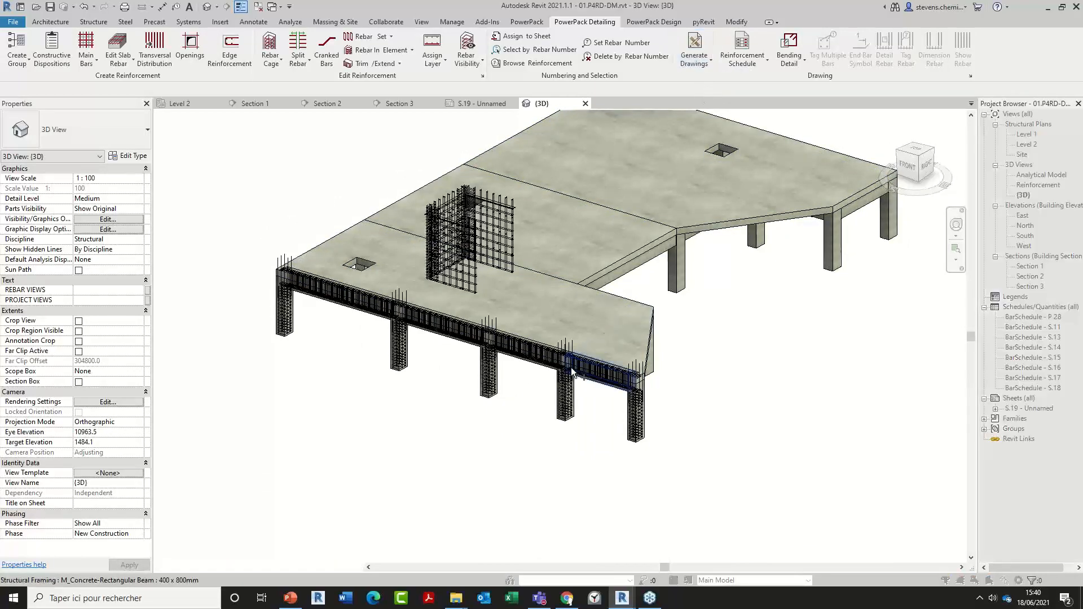
pyautogui.scroll(3, 600, 395)
pyautogui.scroll(1, 595, 384)
pyautogui.click(594, 383)
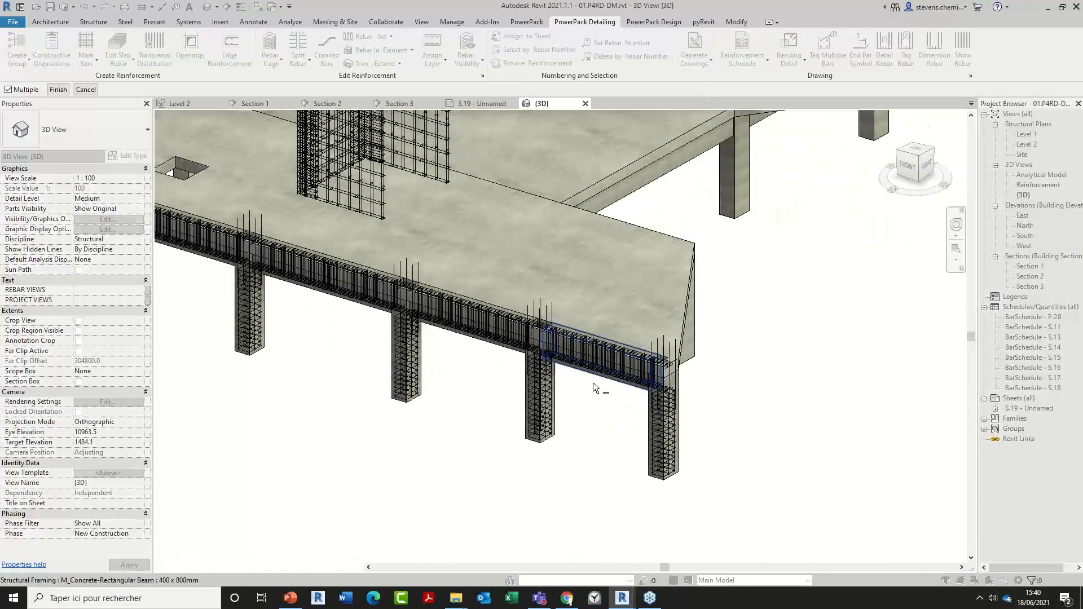
pyautogui.click(505, 354)
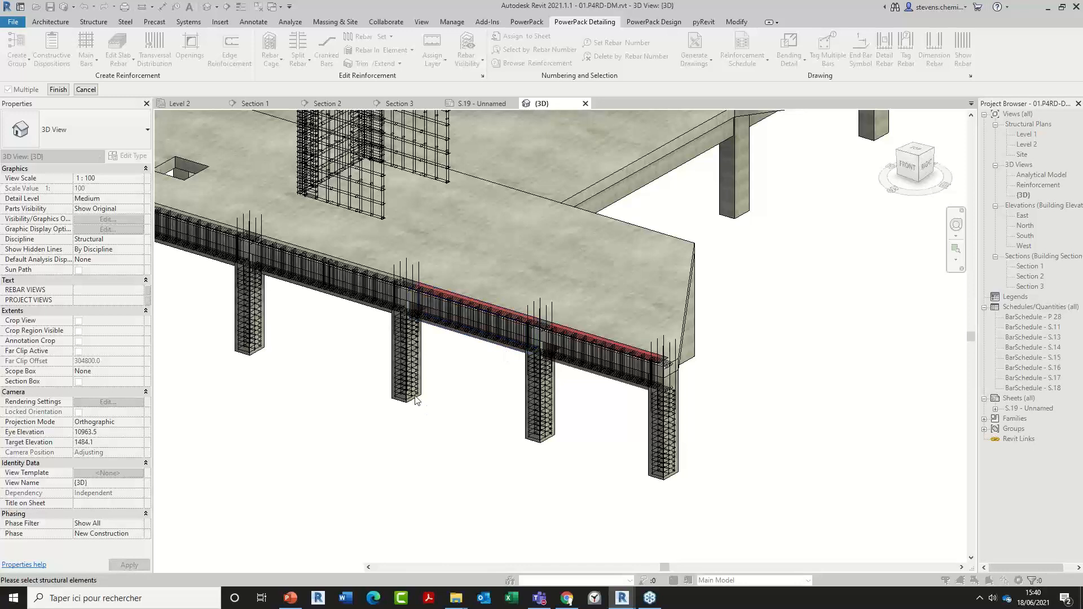
pyautogui.click(368, 316)
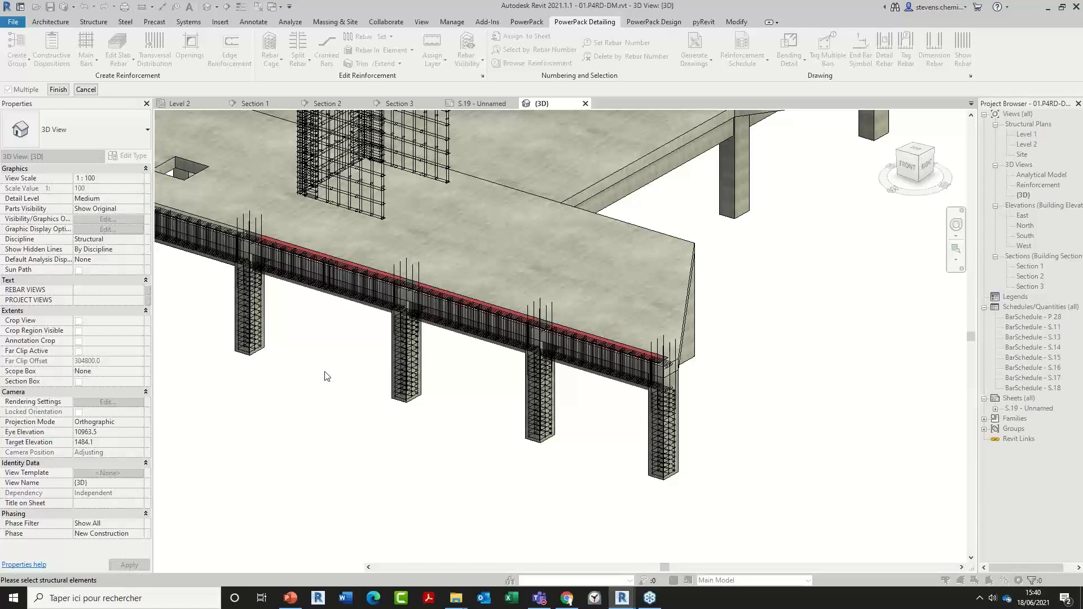
pyautogui.press('Escape')
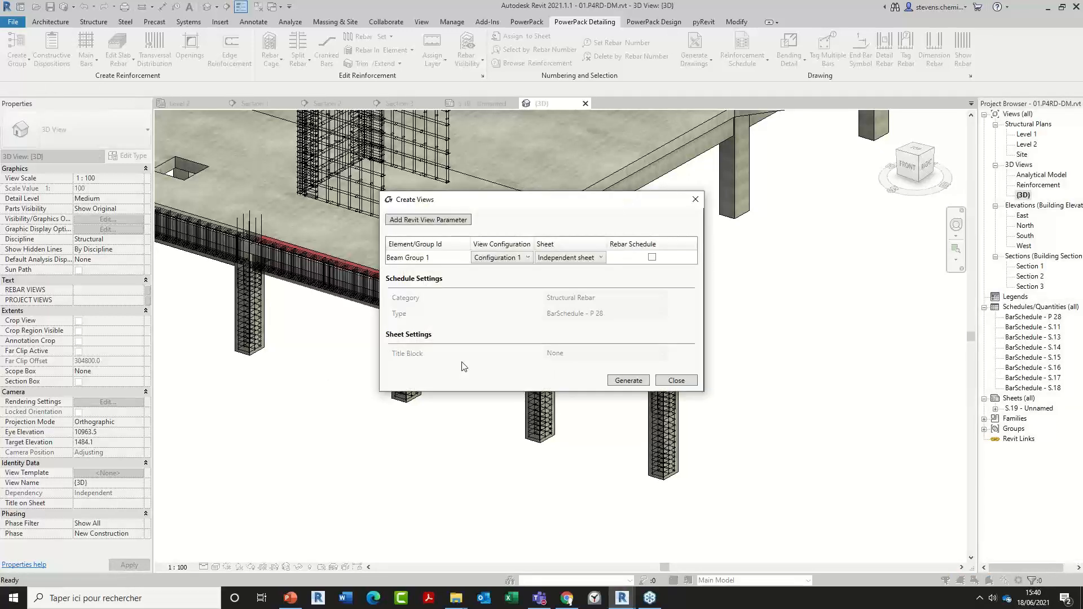
# - Keep Configuration 1 for the beam group and set its sheet option to One sheet for all elements
pyautogui.moveTo(504, 200); pyautogui.dragTo(497, 225)
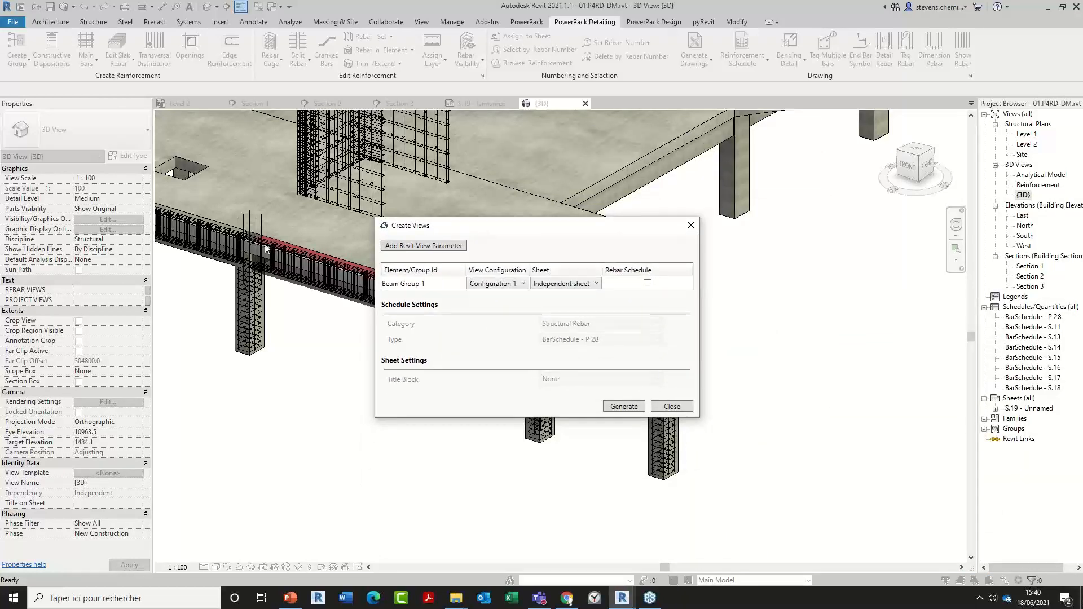
pyautogui.click(516, 284)
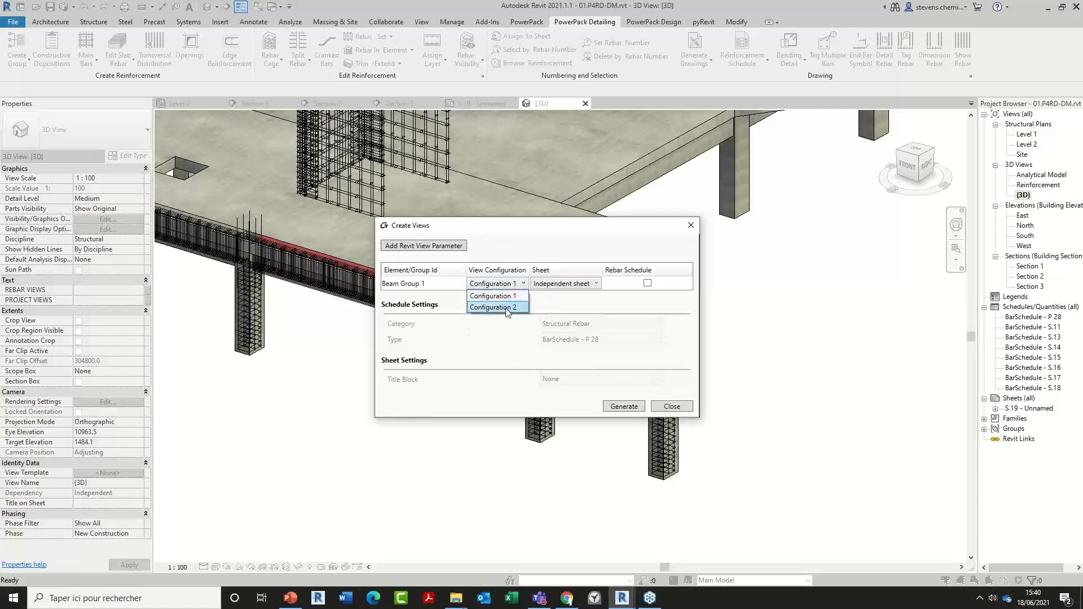
pyautogui.click(506, 276)
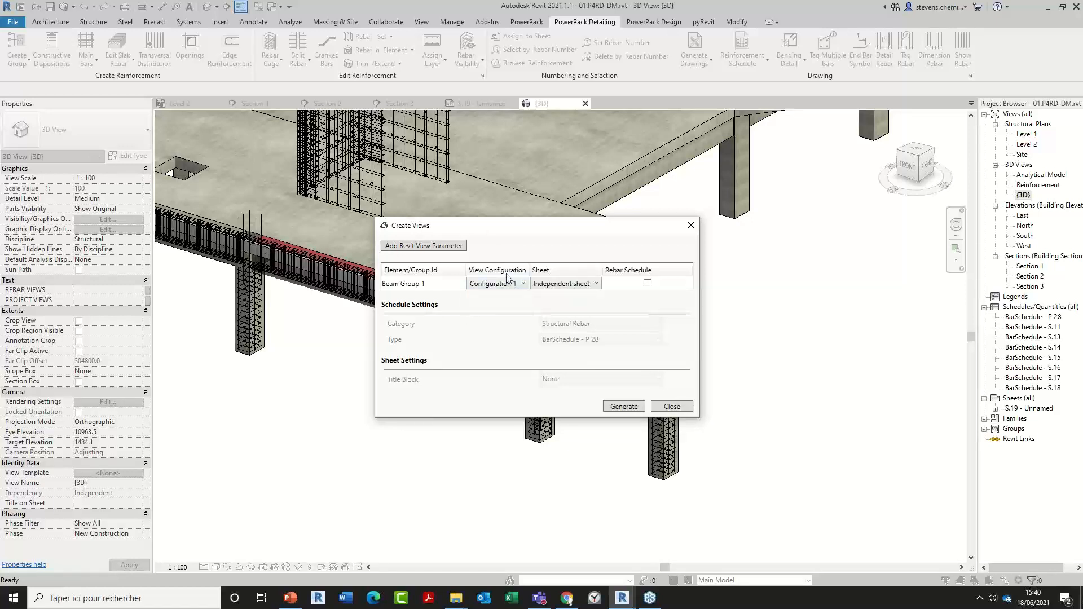
pyautogui.click(544, 284)
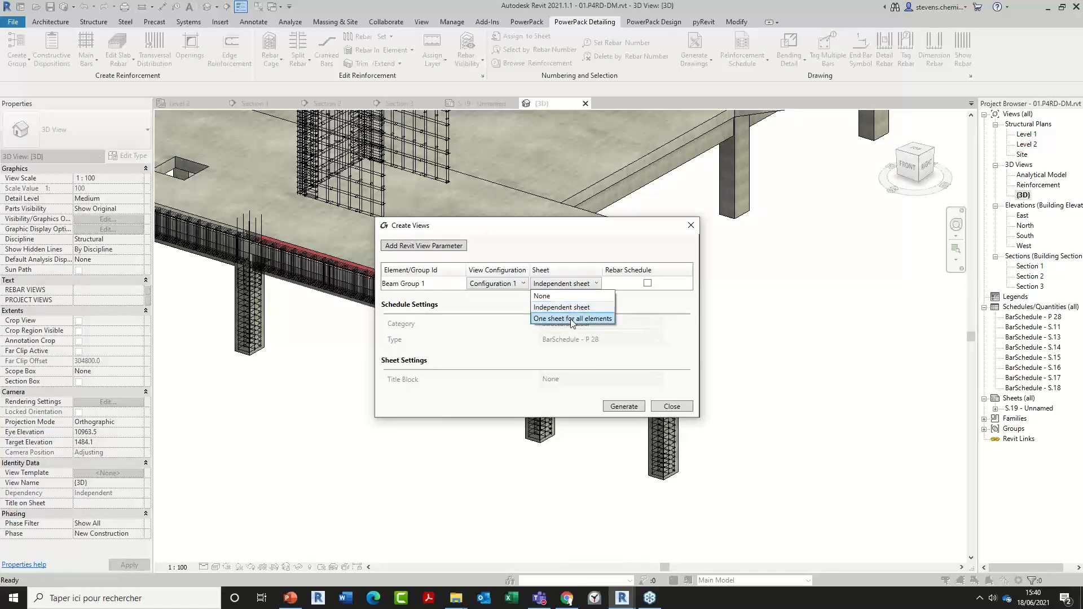
pyautogui.click(571, 319)
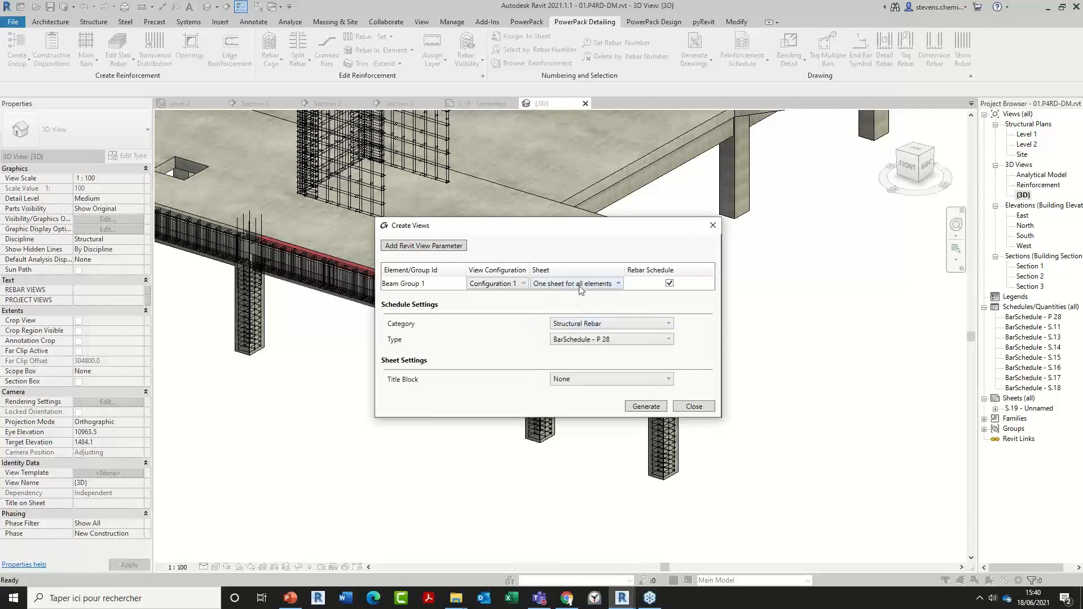
pyautogui.click(578, 284)
pyautogui.click(574, 307)
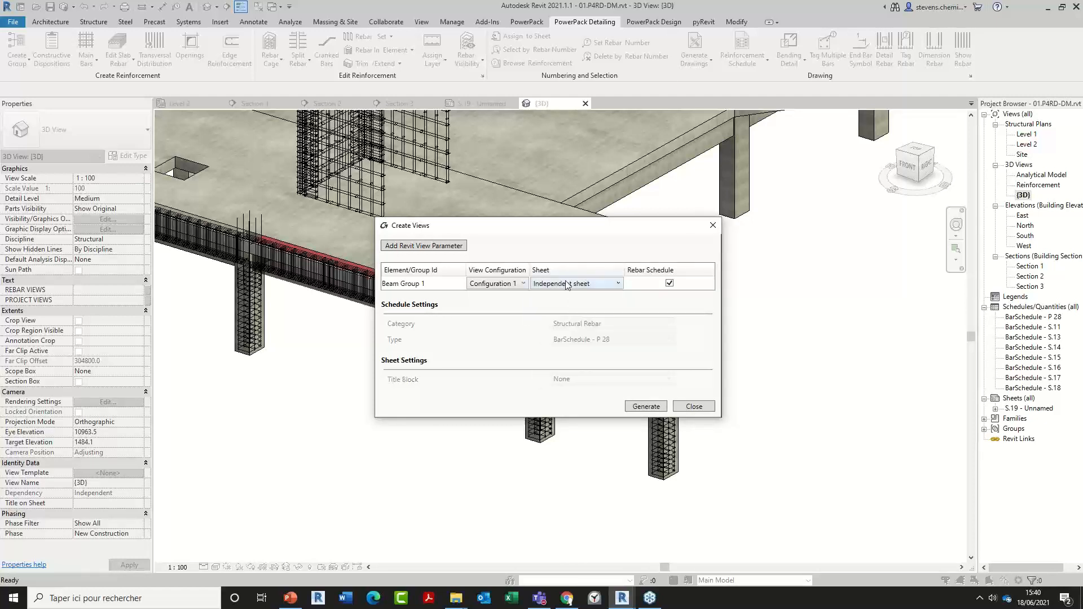
pyautogui.click(568, 285)
pyautogui.click(570, 320)
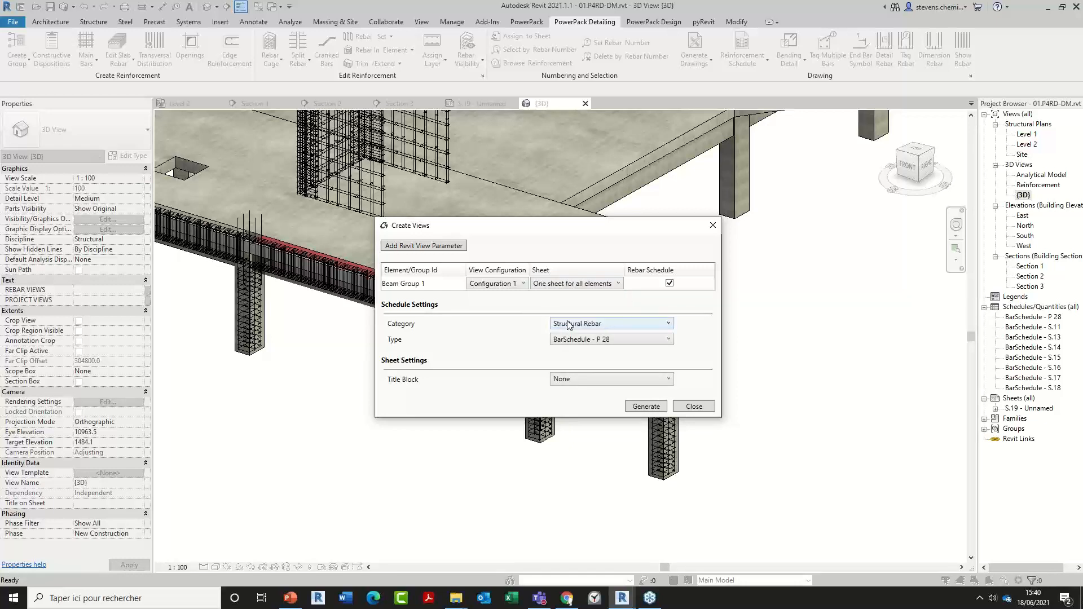
# - Choose a title block for the sheet and generate the drawings, accepting the invalidation of previous reinforcement schedules
pyautogui.click(580, 381)
pyautogui.click(574, 416)
pyautogui.click(642, 406)
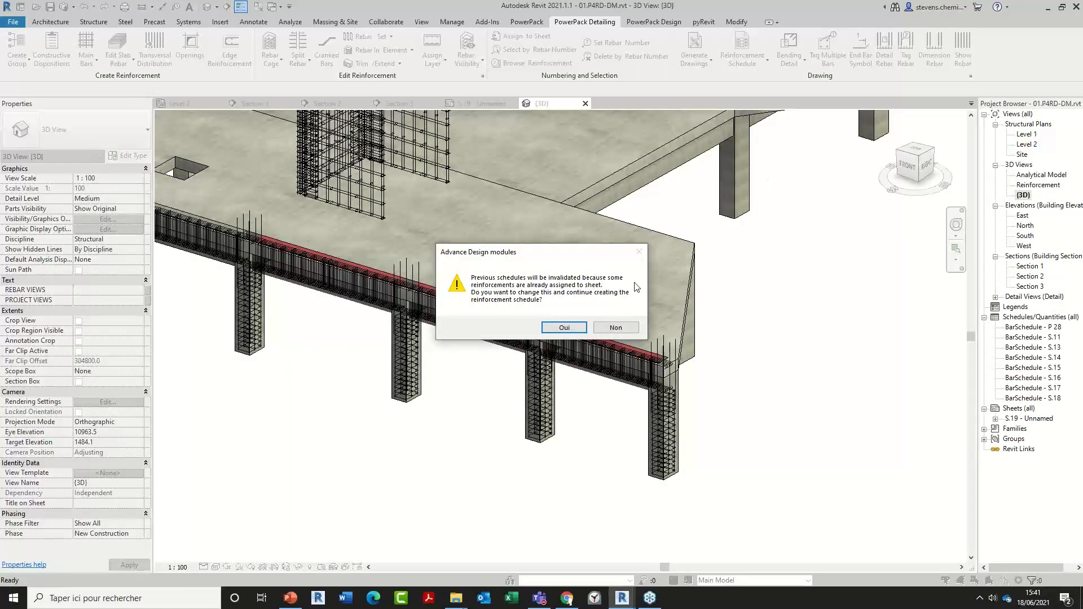
pyautogui.click(575, 329)
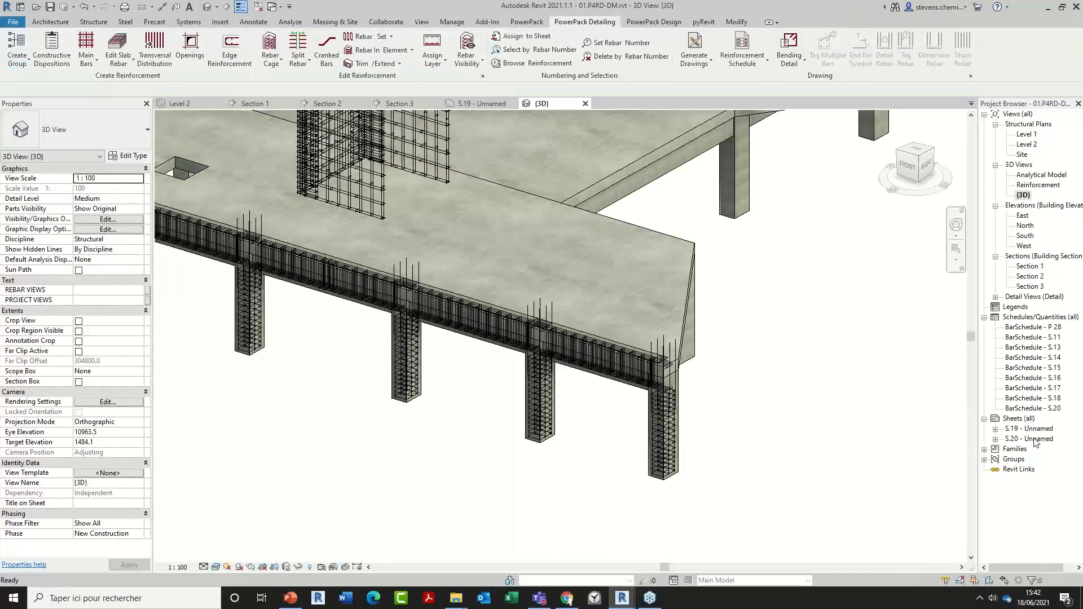
# - Open the newly generated sheet S.20
pyautogui.click(1035, 439)
pyautogui.doubleClick(1036, 439)
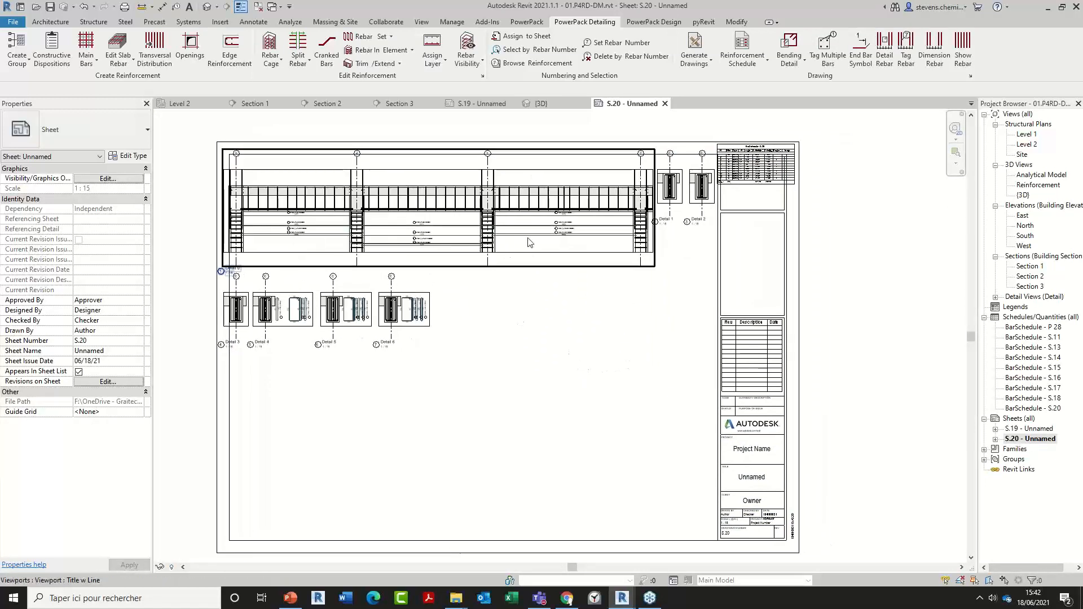
pyautogui.doubleClick(1029, 428)
pyautogui.doubleClick(1040, 439)
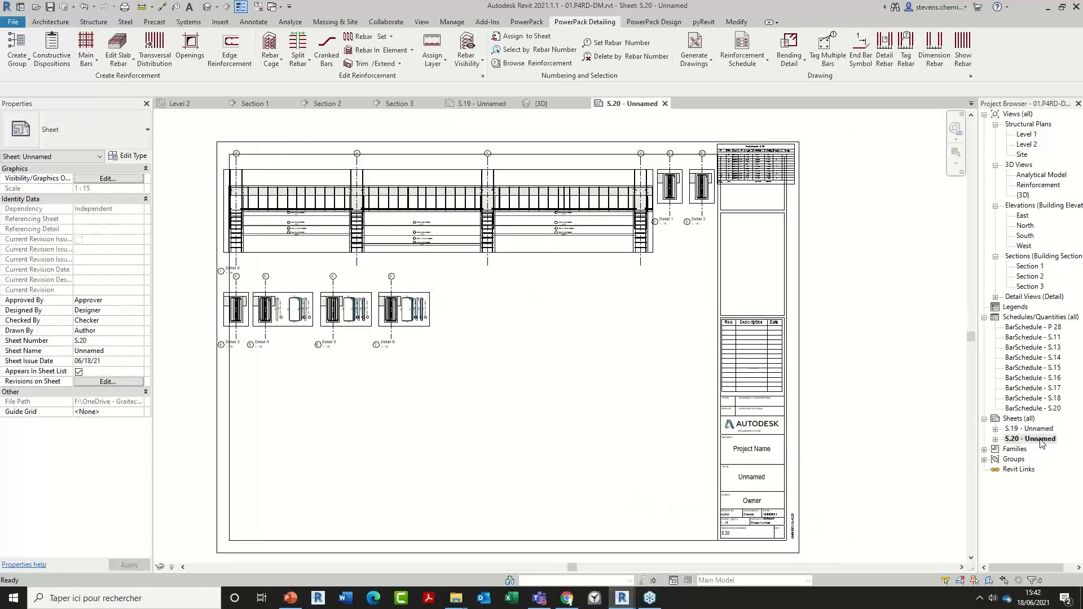
# - Move the four section viewports Detail 3 to Detail 6 together down and to the right below the beam elevation
pyautogui.moveTo(460, 377); pyautogui.dragTo(318, 354)
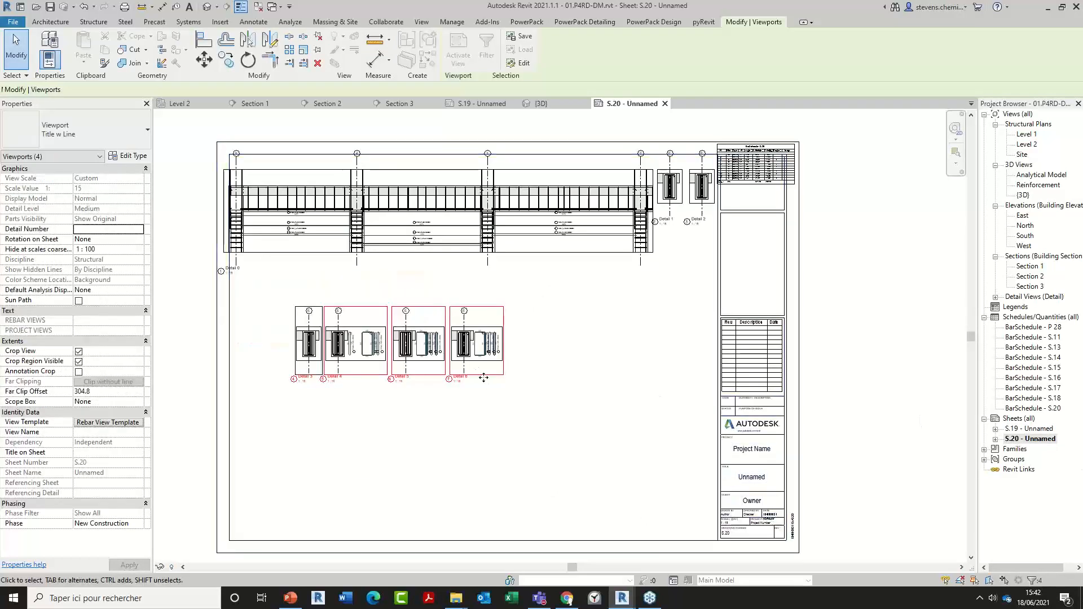
pyautogui.click(484, 377)
pyautogui.scroll(3, 322, 364)
pyautogui.scroll(2, 322, 367)
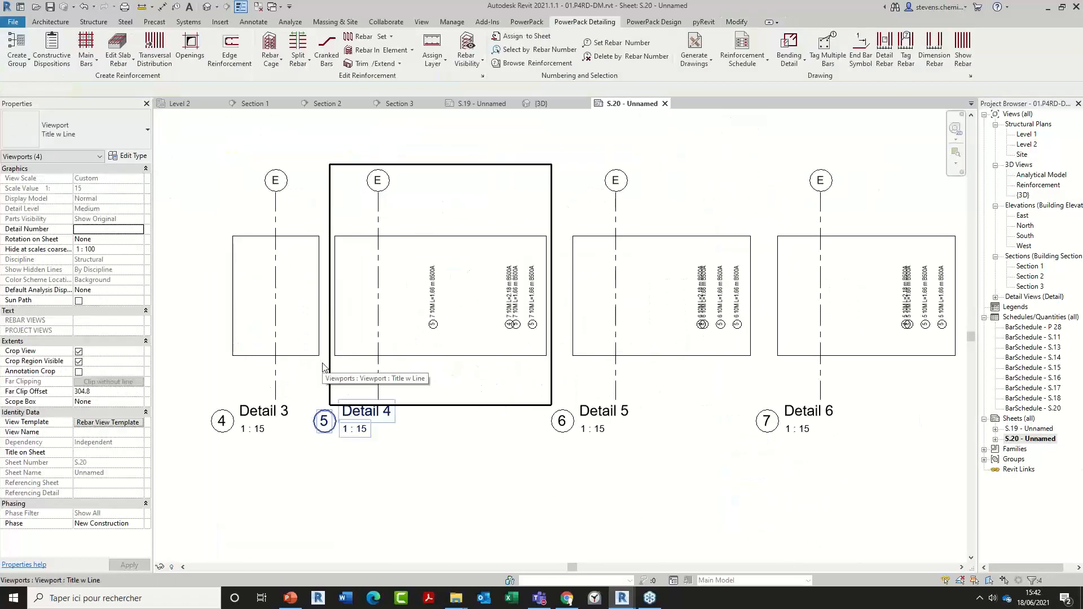
# - Place the Detail 1 and Detail 2 viewports in line beside Detail 6, and shift the whole row of six sections left
pyautogui.scroll(-2, 685, 429)
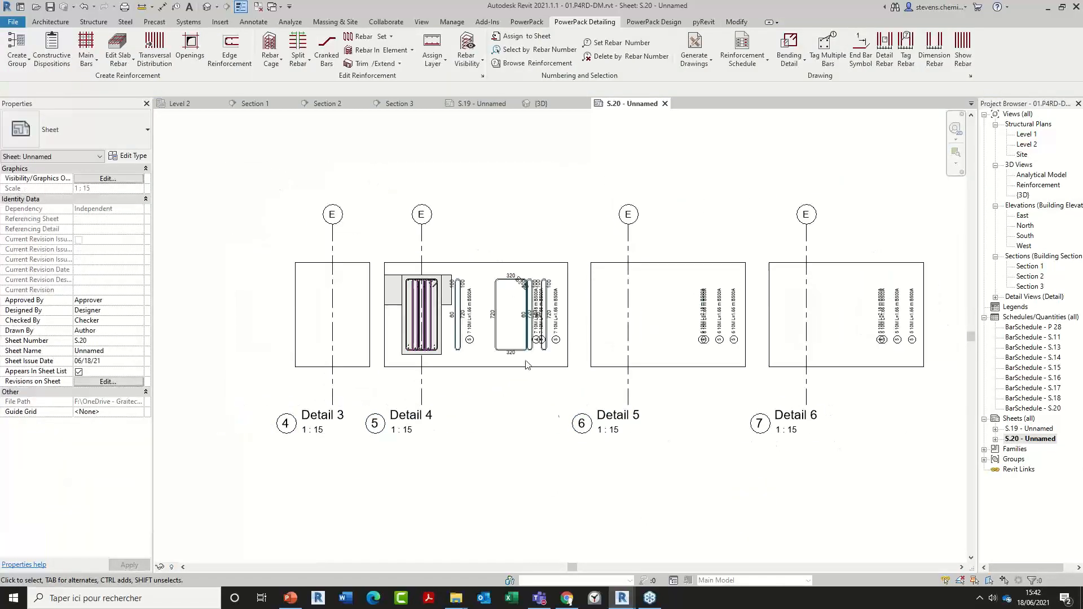
pyautogui.moveTo(502, 430); pyautogui.dragTo(485, 551, button='middle')
pyautogui.scroll(-2, 431, 374)
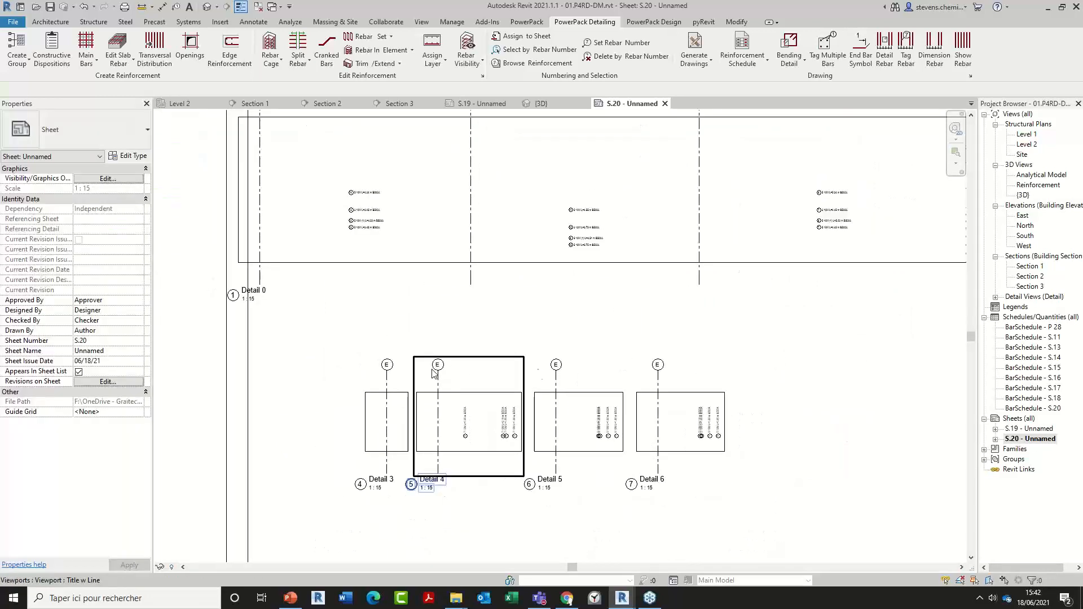
pyautogui.moveTo(606, 382); pyautogui.dragTo(462, 403, button='middle')
pyautogui.scroll(-1, 536, 389)
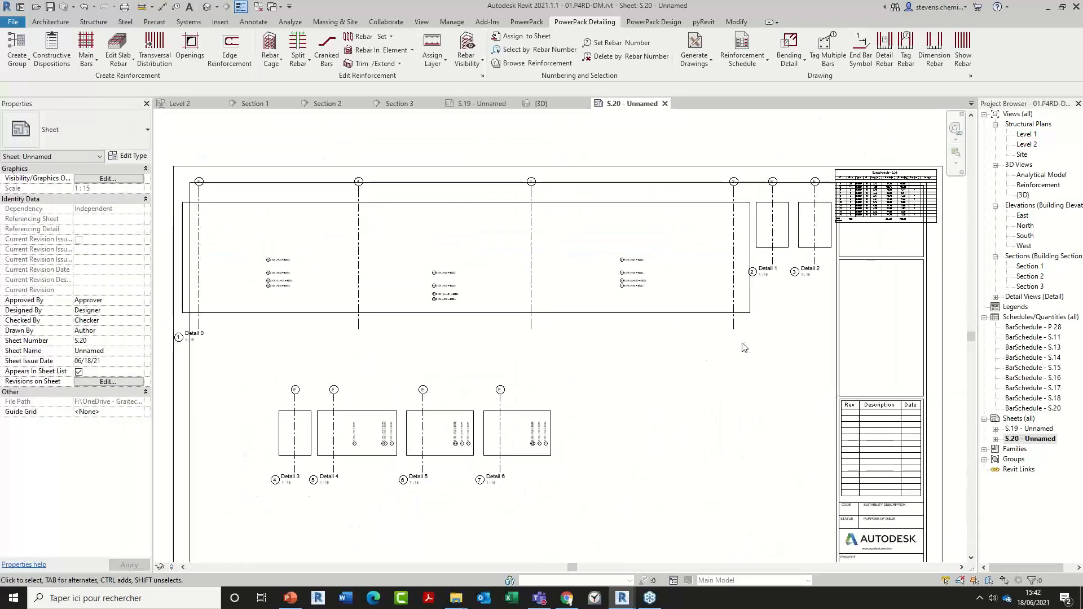
pyautogui.moveTo(825, 301)
pyautogui.mouseDown()
pyautogui.moveTo(788, 236)
pyautogui.moveTo(726, 376)
pyautogui.mouseUp()
pyautogui.moveTo(604, 439); pyautogui.dragTo(602, 443)
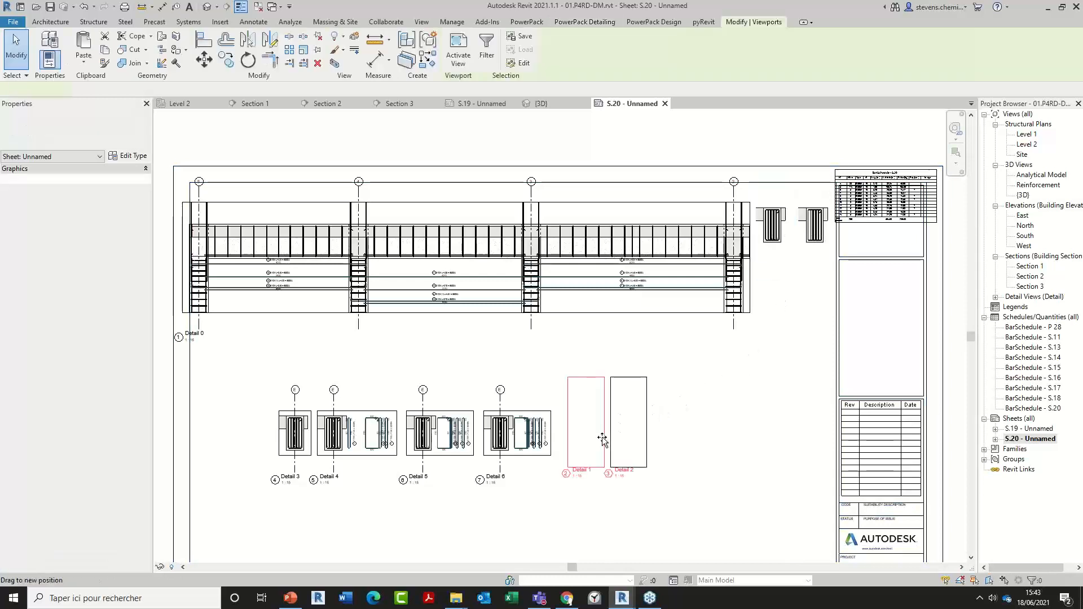
pyautogui.click(693, 505)
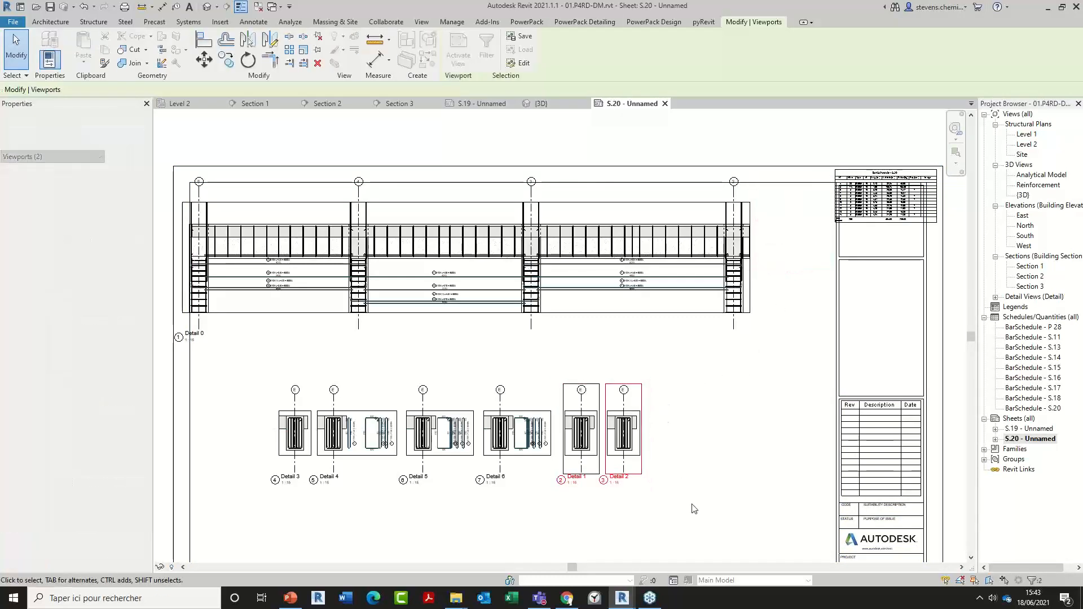
pyautogui.moveTo(661, 523); pyautogui.dragTo(293, 423)
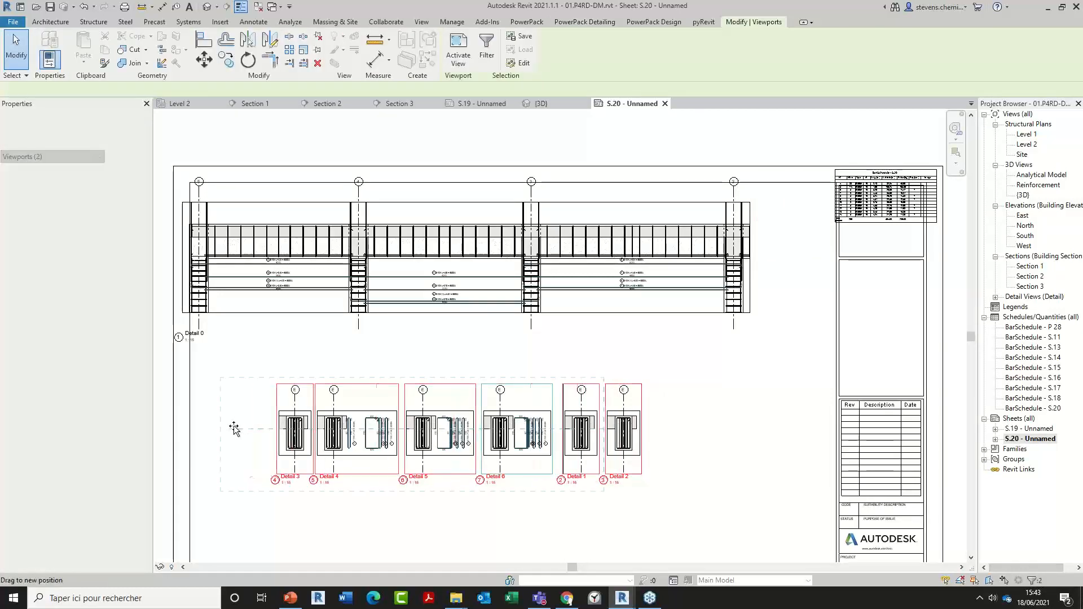
# - Move the Detail 0 beam elevation viewport slightly right and down so it sits inside the sheet frame
pyautogui.scroll(3, 343, 228)
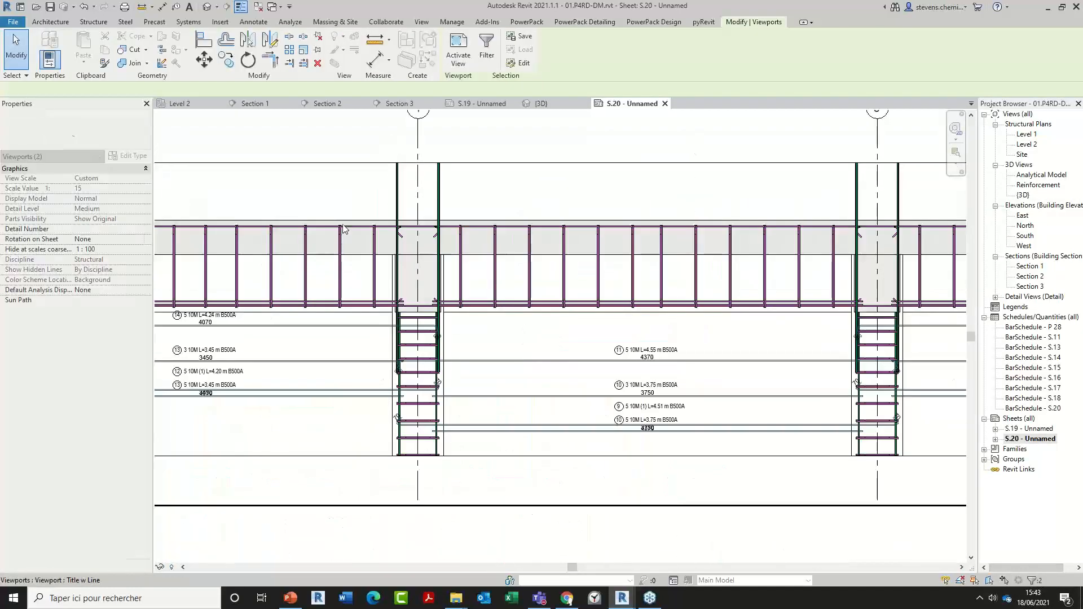
pyautogui.scroll(2, 343, 228)
pyautogui.scroll(3, 472, 326)
pyautogui.scroll(2, 473, 326)
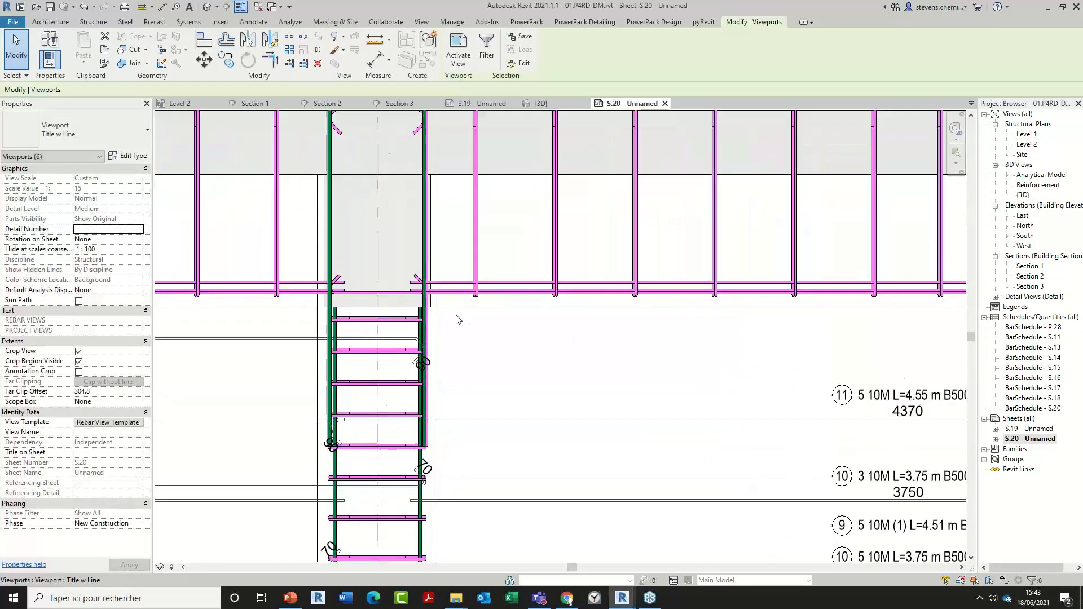
pyautogui.scroll(-5, 580, 344)
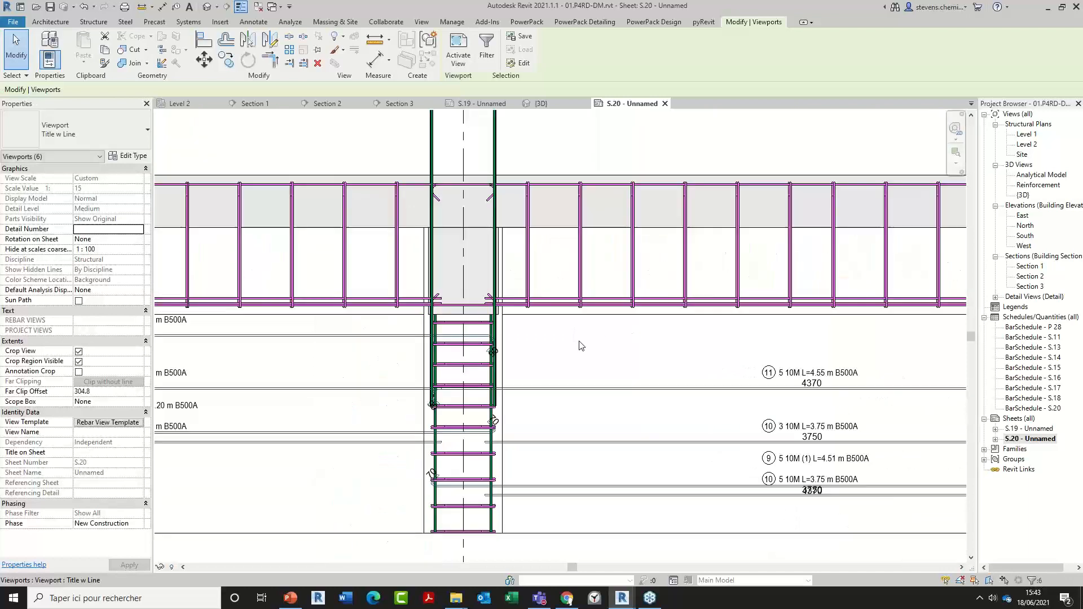
pyautogui.moveTo(556, 353); pyautogui.dragTo(441, 336, button='middle')
pyautogui.scroll(-2, 442, 336)
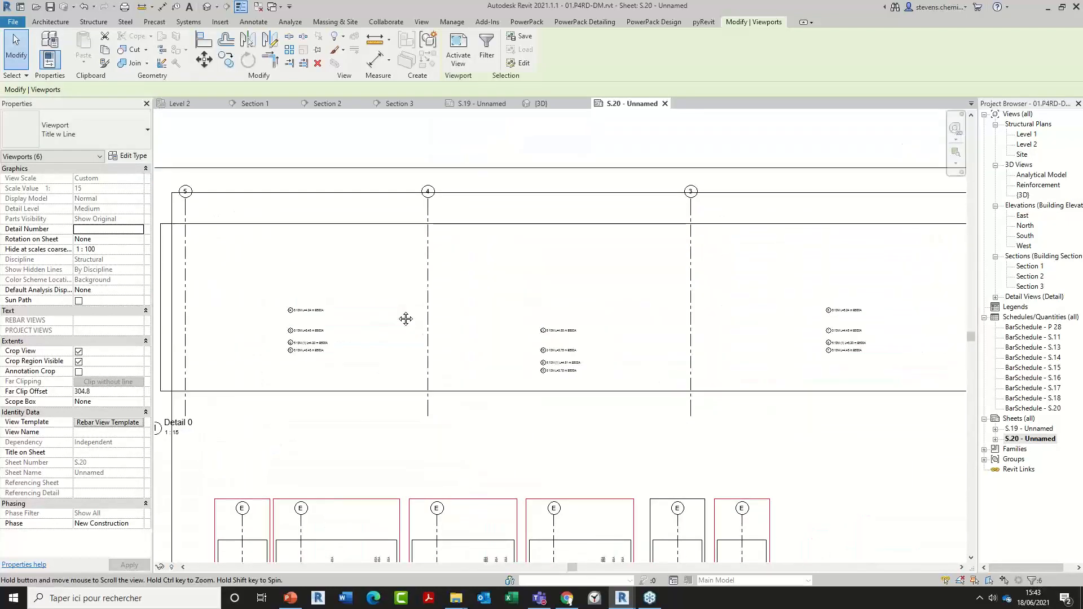
pyautogui.moveTo(458, 350); pyautogui.dragTo(479, 383)
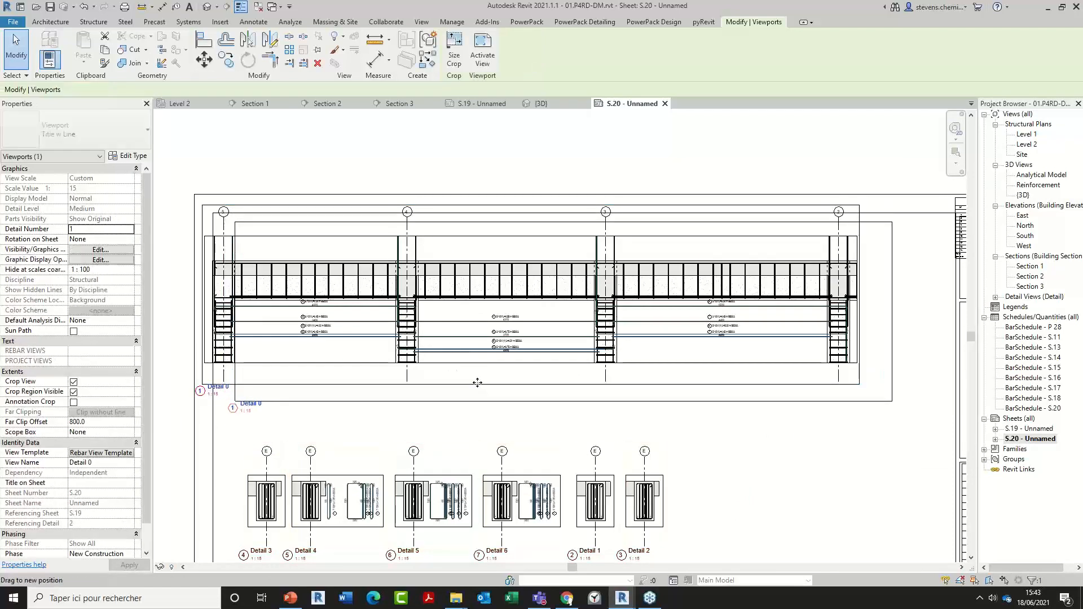
# - Examine the rebar tags and bending details below the beam span between grids 5 and 4 in the Detail 0 elevation
pyautogui.scroll(2, 405, 535)
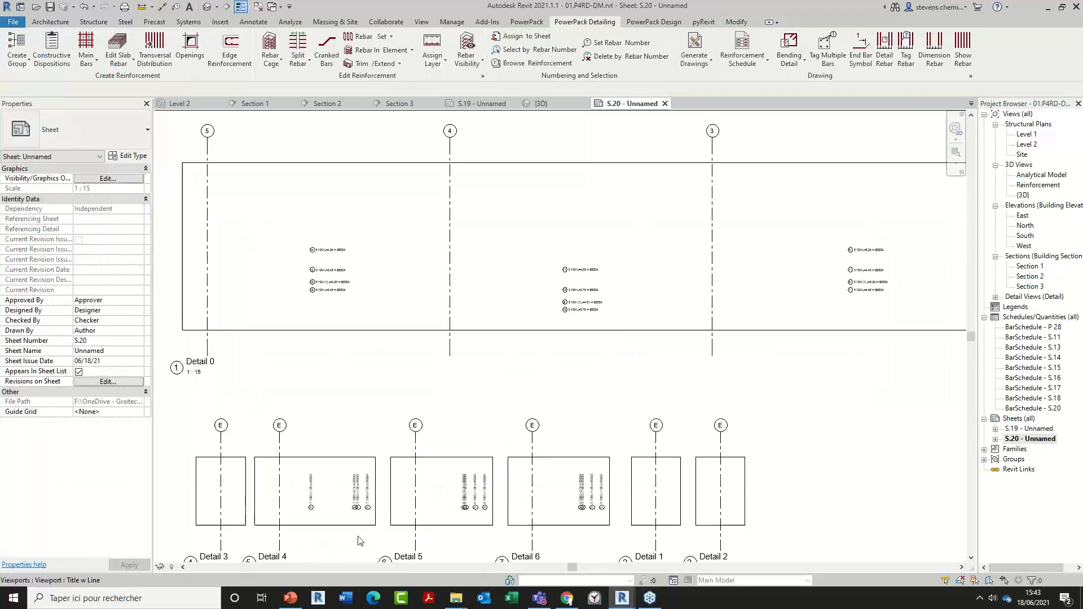
pyautogui.moveTo(377, 268); pyautogui.dragTo(437, 435, button='middle')
pyautogui.scroll(3, 308, 330)
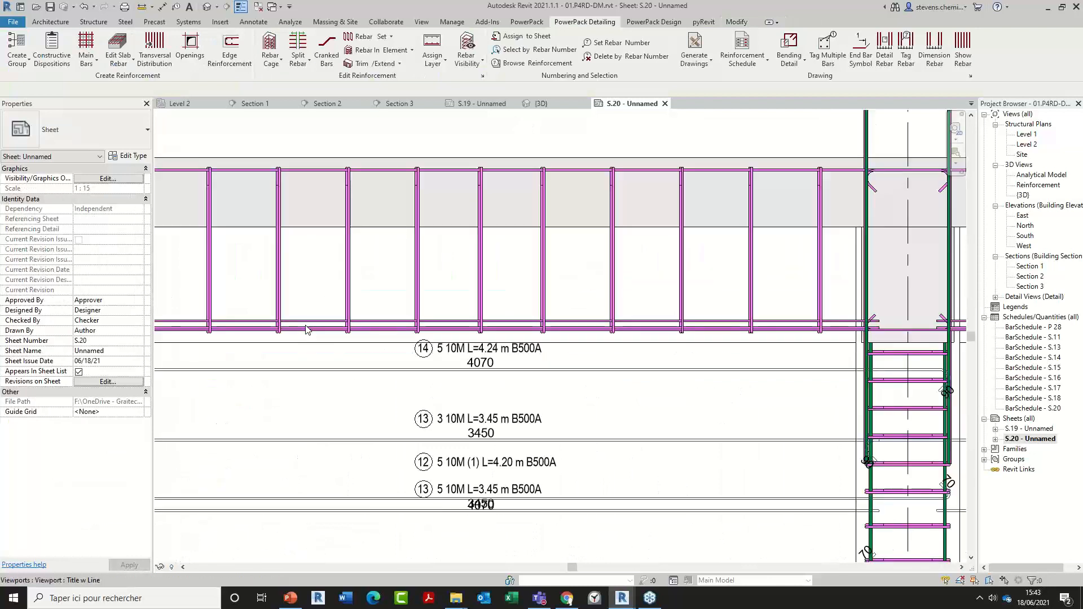
pyautogui.moveTo(394, 373); pyautogui.dragTo(482, 368, button='middle')
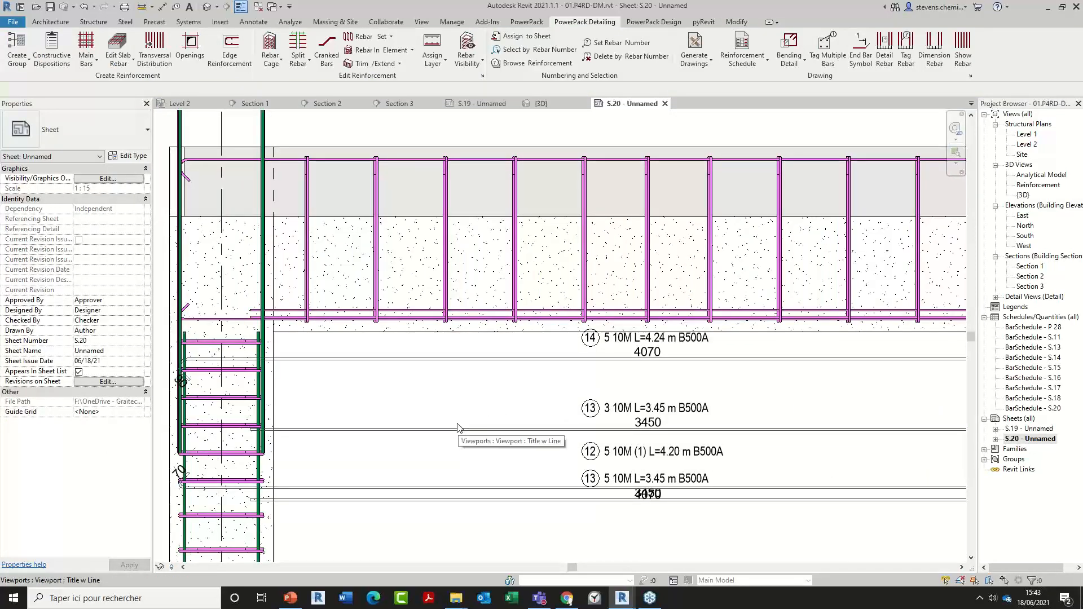
pyautogui.moveTo(354, 441); pyautogui.dragTo(209, 458, button='middle')
pyautogui.moveTo(762, 424); pyautogui.dragTo(768, 330, button='middle')
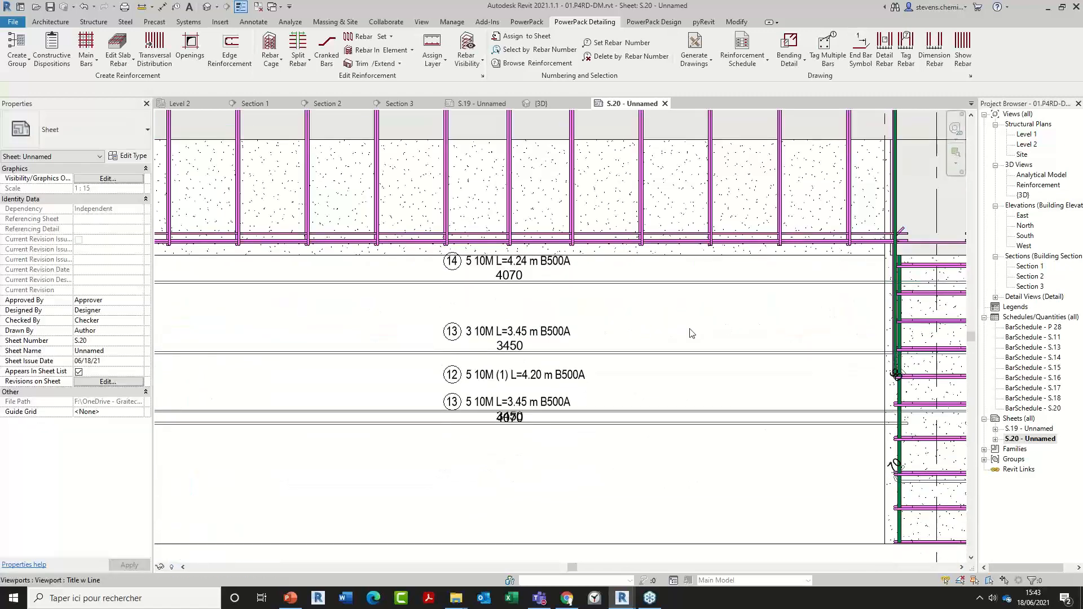
# - Activate the Detail 0 view and move the overlapping bending detail of the five number 13 bars down, clear of the number 12 bar detail
pyautogui.doubleClick(682, 334)
pyautogui.click(596, 423)
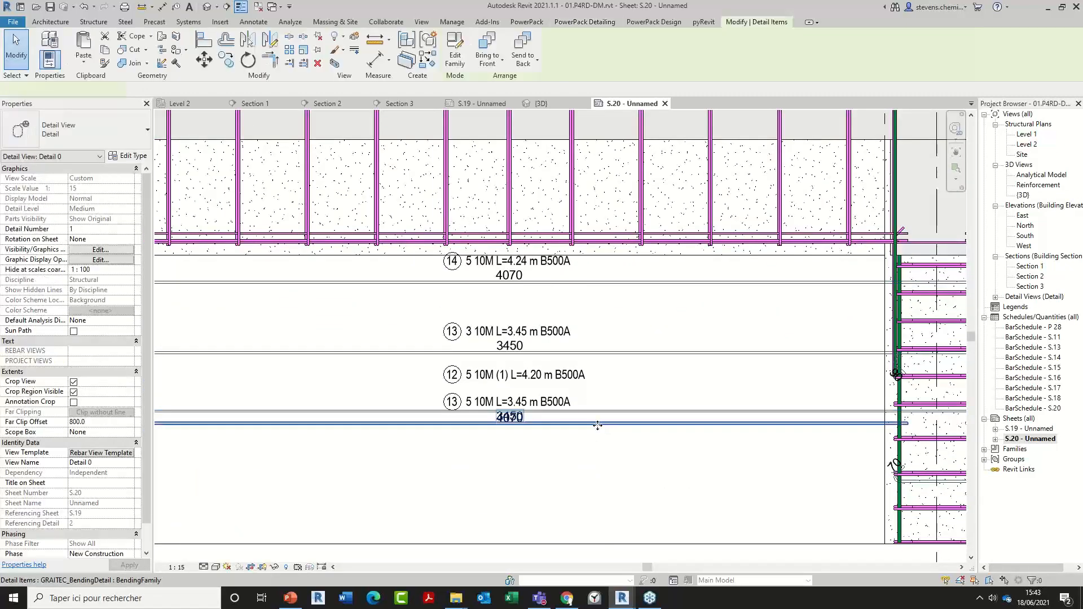
pyautogui.moveTo(596, 454); pyautogui.dragTo(597, 481)
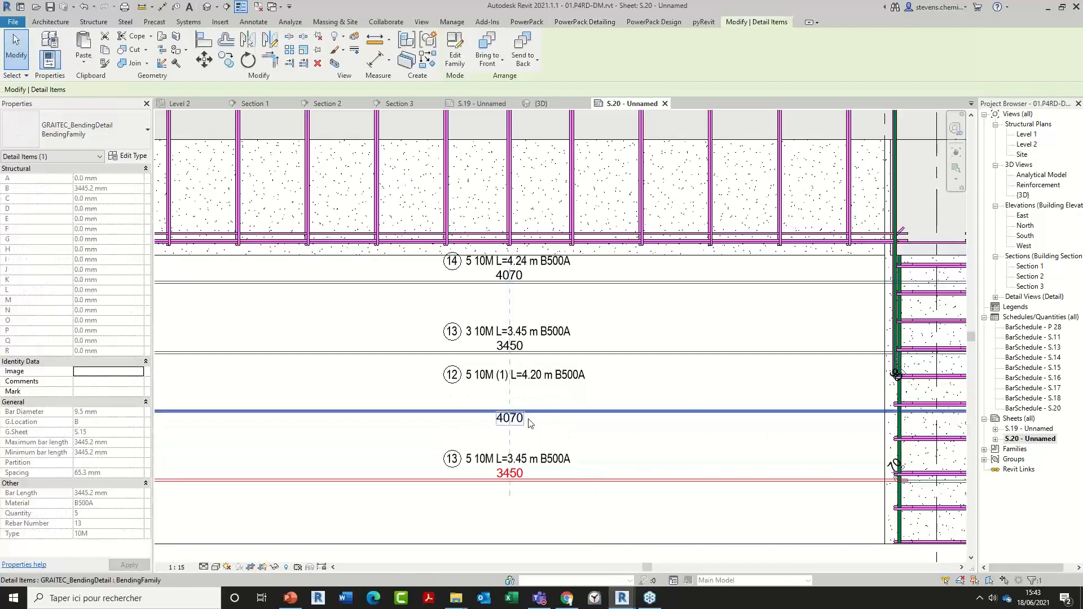
pyautogui.press('Escape')
# - Examine the columns and bending details along the spans from grid 4 to grid 2 in Detail 0, and deactivate the view
pyautogui.moveTo(509, 429); pyautogui.dragTo(233, 429, button='middle')
pyautogui.moveTo(892, 420)
pyautogui.mouseDown(button='middle')
pyautogui.moveTo(822, 430)
pyautogui.moveTo(653, 411)
pyautogui.mouseUp(button='middle')
pyautogui.scroll(4, 570, 403)
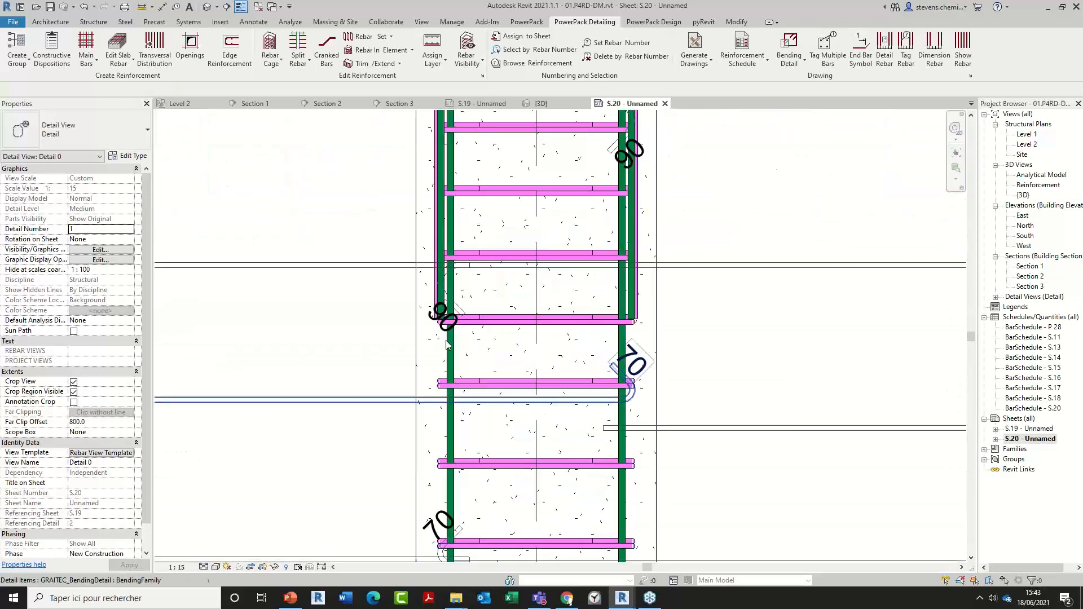
pyautogui.scroll(-2, 570, 324)
pyautogui.moveTo(643, 348); pyautogui.dragTo(372, 414, button='middle')
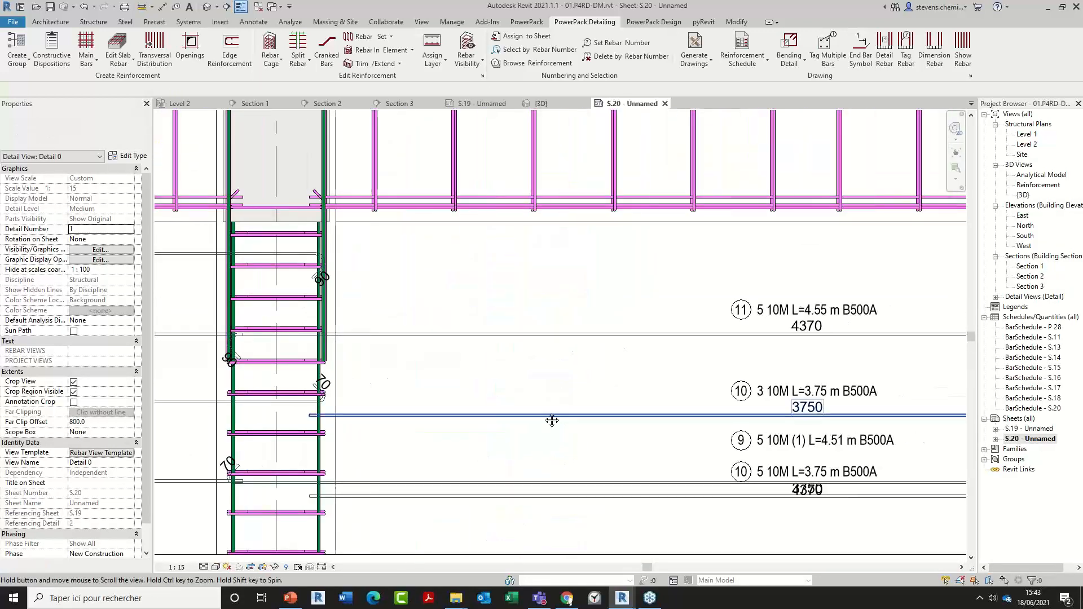
pyautogui.moveTo(551, 421); pyautogui.dragTo(379, 418, button='middle')
pyautogui.scroll(-5, 464, 385)
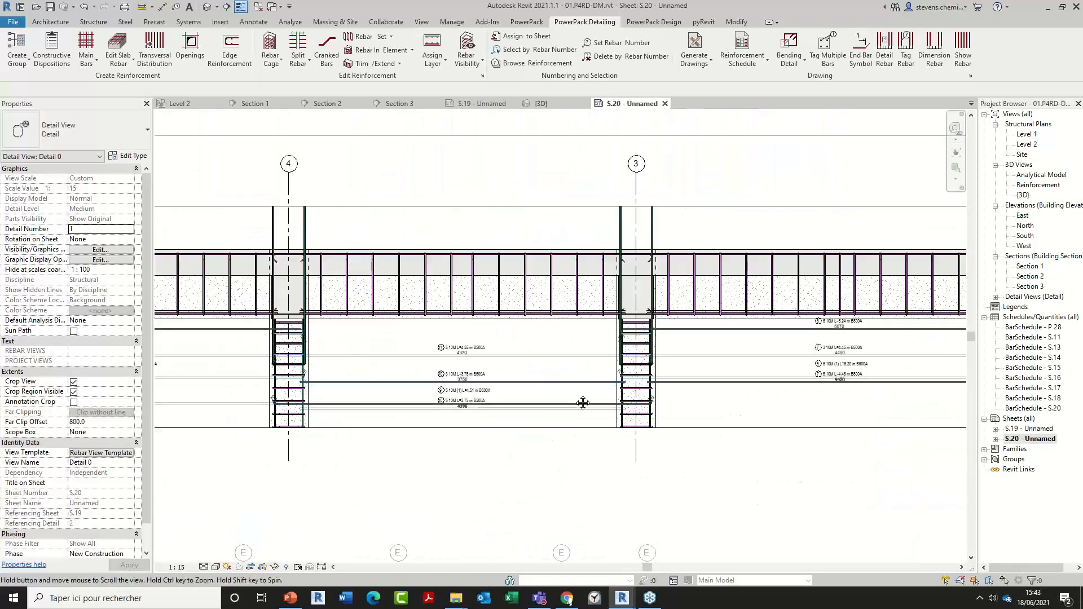
pyautogui.moveTo(737, 401); pyautogui.dragTo(585, 482, button='middle')
pyautogui.doubleClick(604, 190)
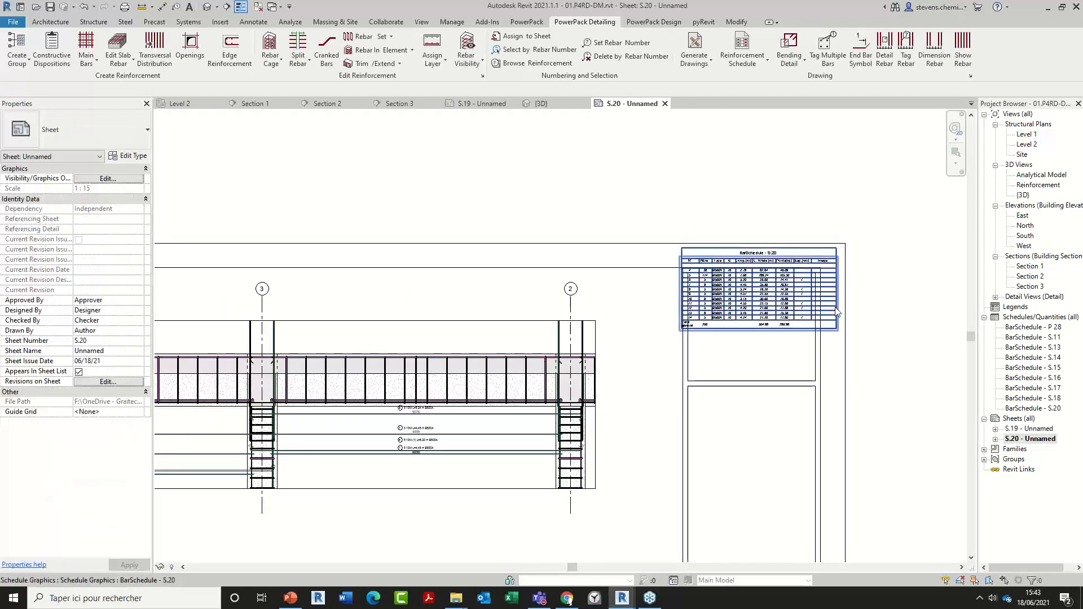
# - Move the BarSchedule - S.20 table off the title block into the empty area below the elevation, and review its rows and the sheet layout
pyautogui.moveTo(830, 315); pyautogui.dragTo(623, 399)
pyautogui.moveTo(640, 429); pyautogui.dragTo(675, 213, button='middle')
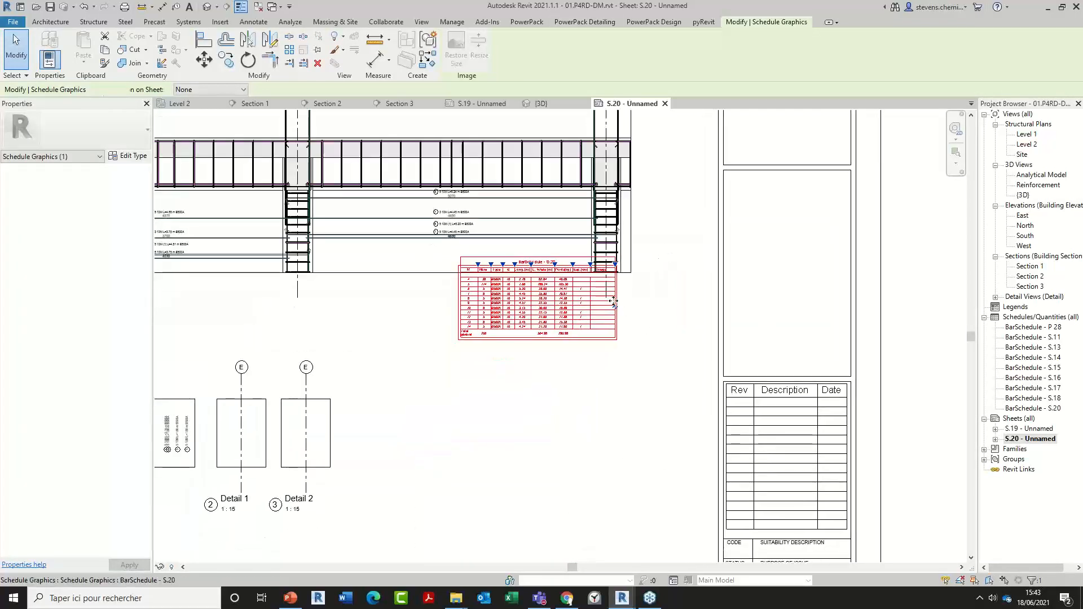
pyautogui.moveTo(614, 303); pyautogui.dragTo(657, 387)
pyautogui.press('Escape')
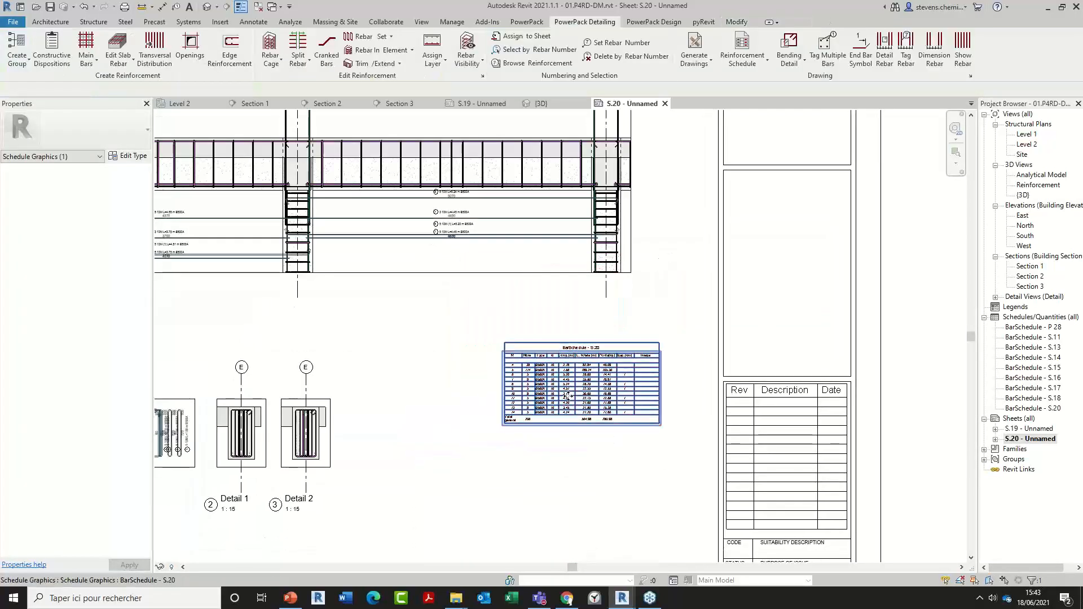
pyautogui.scroll(6, 567, 394)
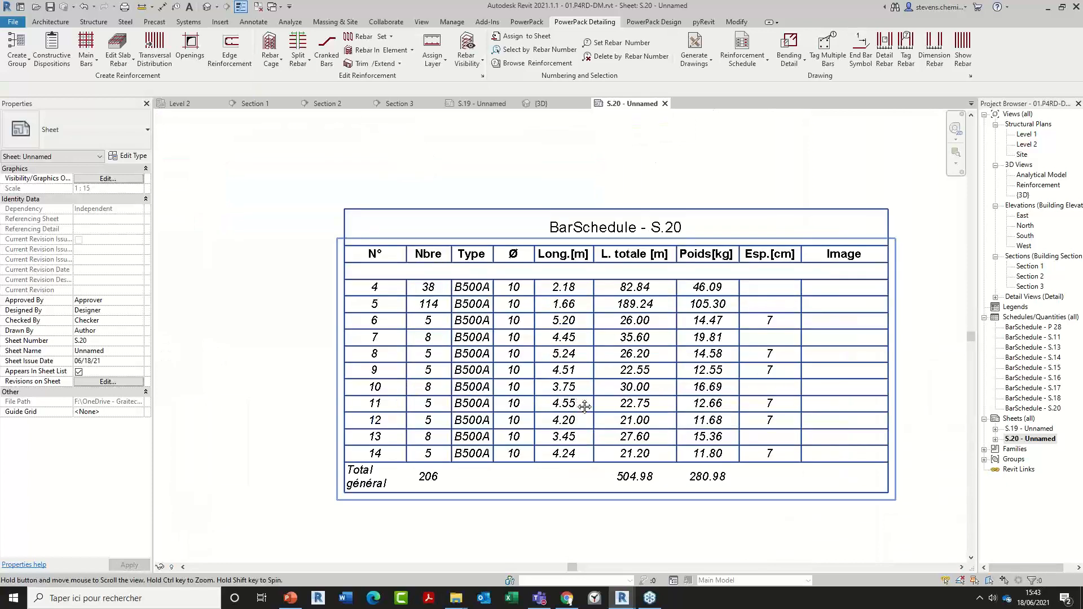
pyautogui.middleClick(576, 398)
pyautogui.middleClick(576, 398)
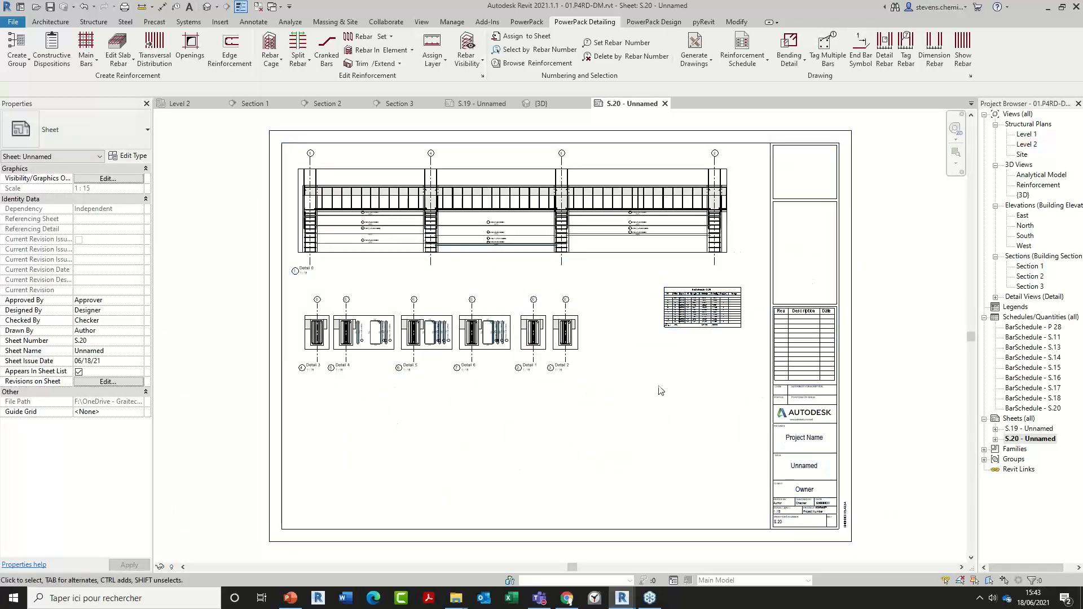
pyautogui.scroll(2, 305, 350)
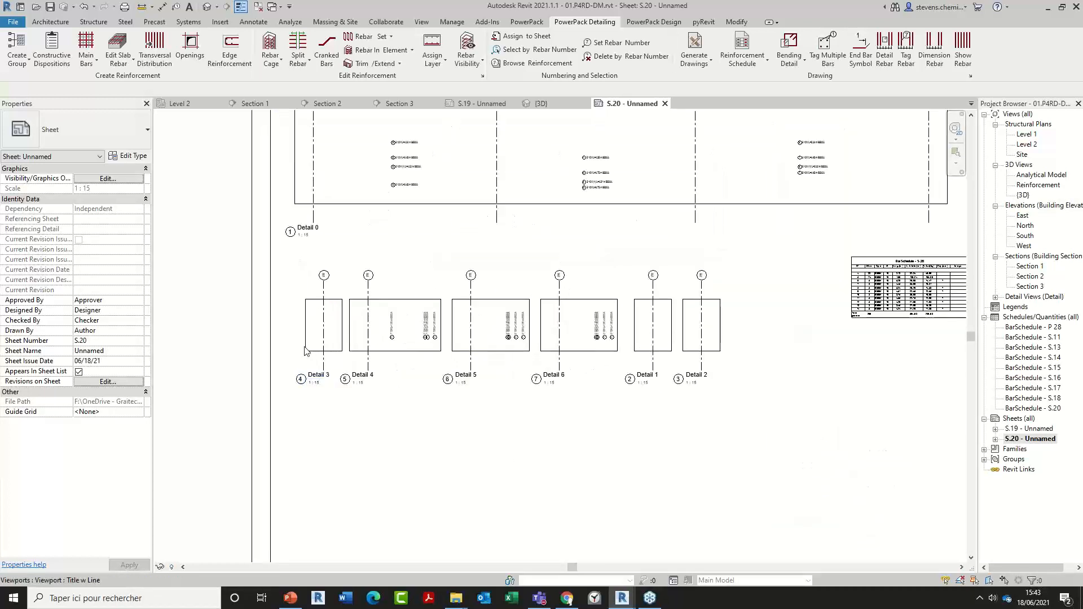
pyautogui.scroll(1, 305, 350)
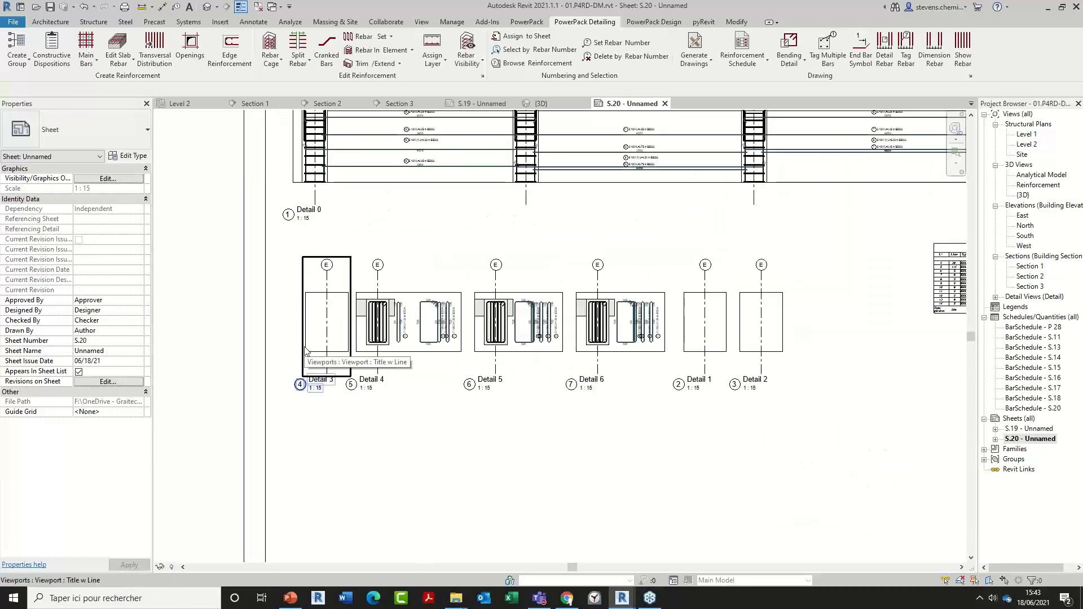
# - Open the {3D} view, start generating drawings, and select the two middle reinforced columns as the elements to draw
pyautogui.doubleClick(1023, 195)
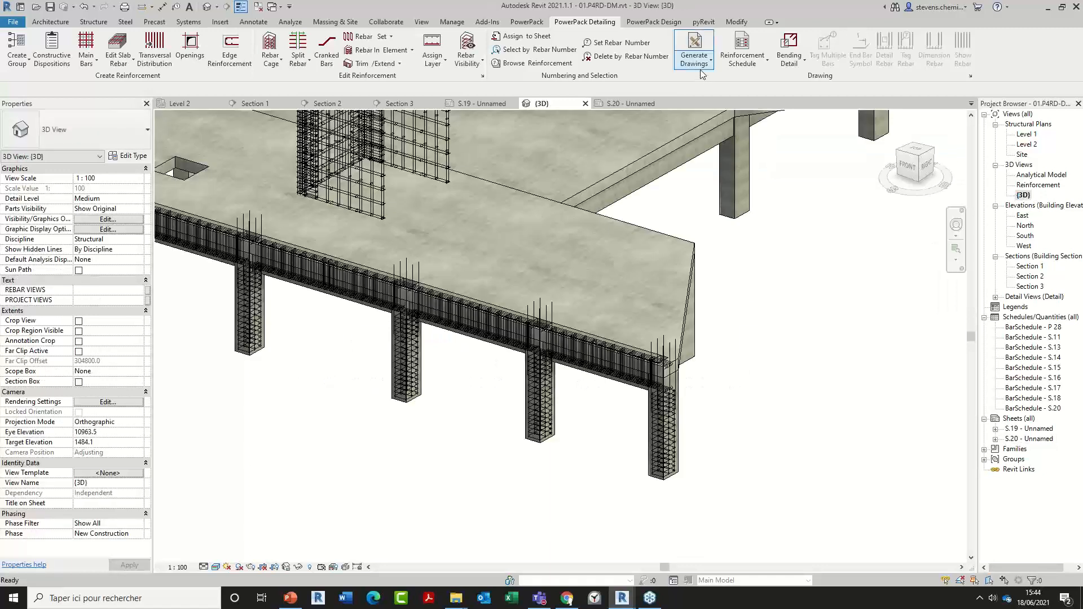
pyautogui.click(697, 70)
pyautogui.click(702, 83)
pyautogui.click(551, 425)
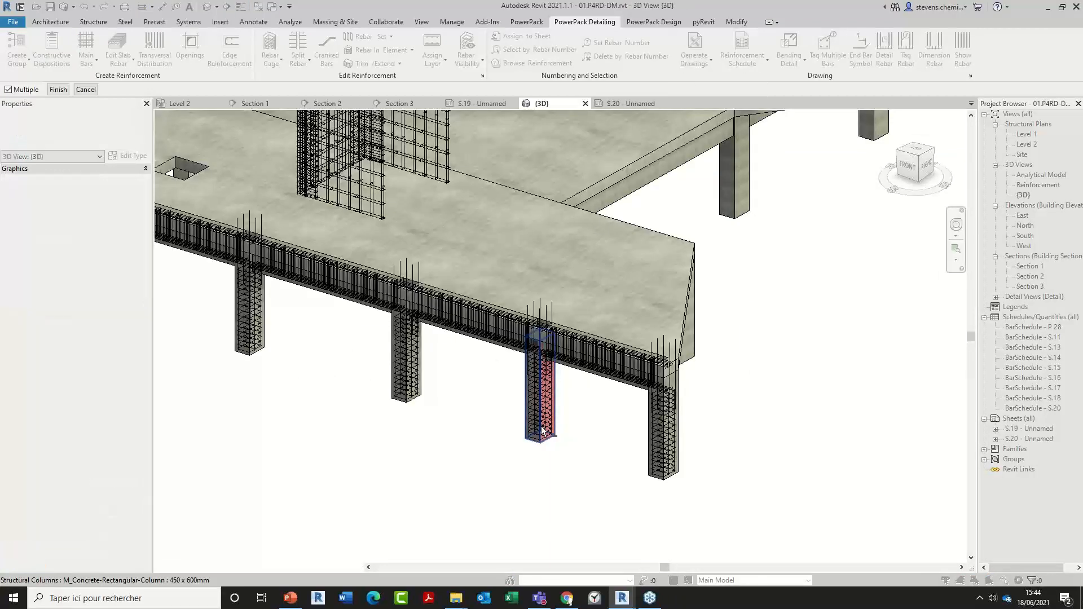
pyautogui.click(407, 366)
pyautogui.press('Return')
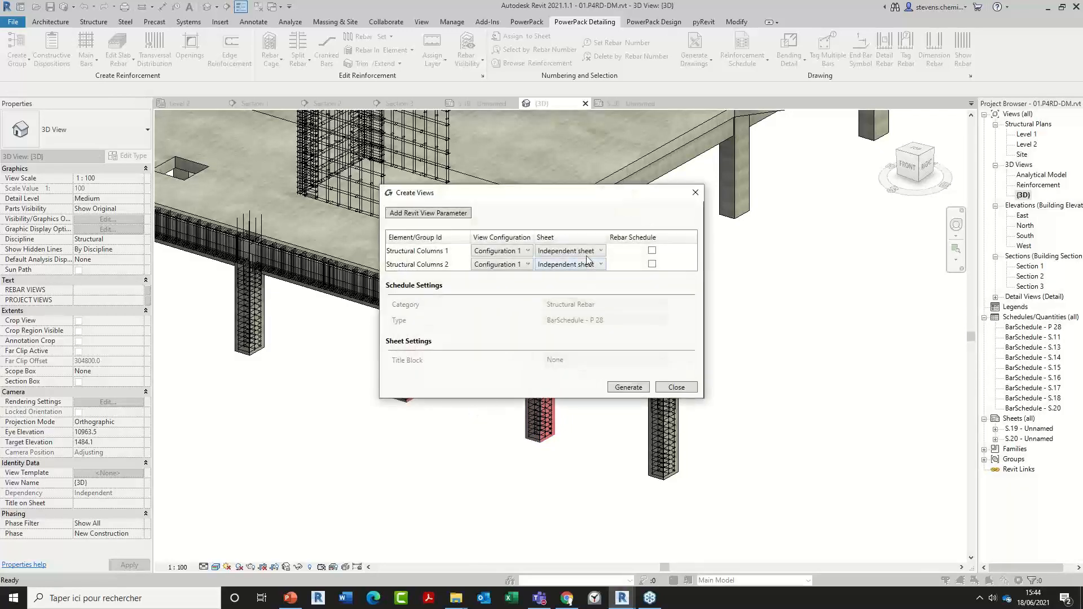
# - Generate the column drawings on one sheet for all elements, with rebar schedules and a title block, accepting that previous schedules are invalidated
pyautogui.click(586, 261)
pyautogui.click(581, 286)
pyautogui.click(602, 361)
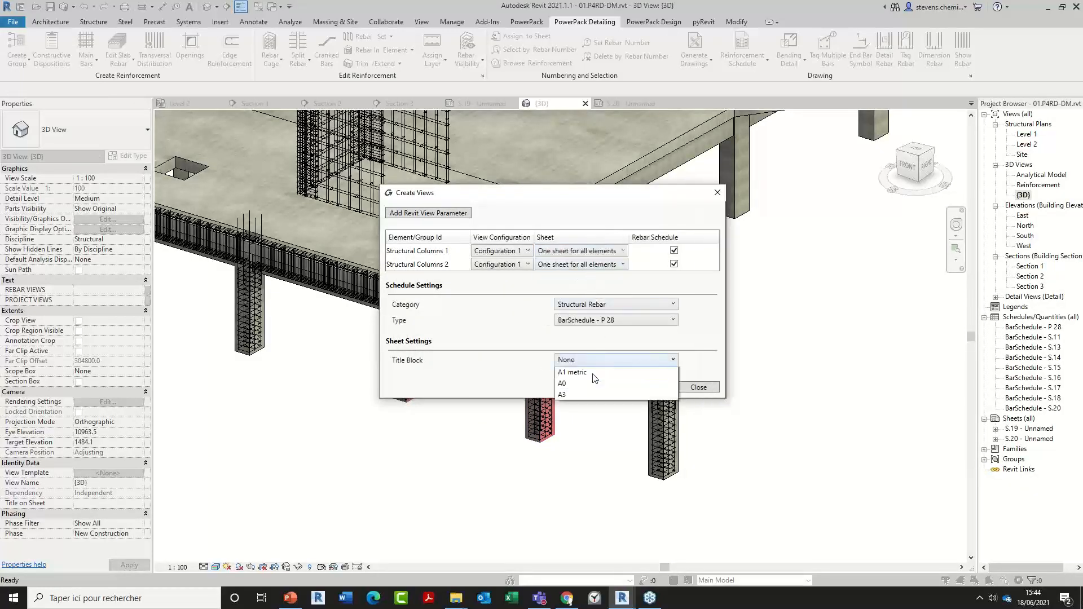
pyautogui.click(581, 393)
pyautogui.click(649, 387)
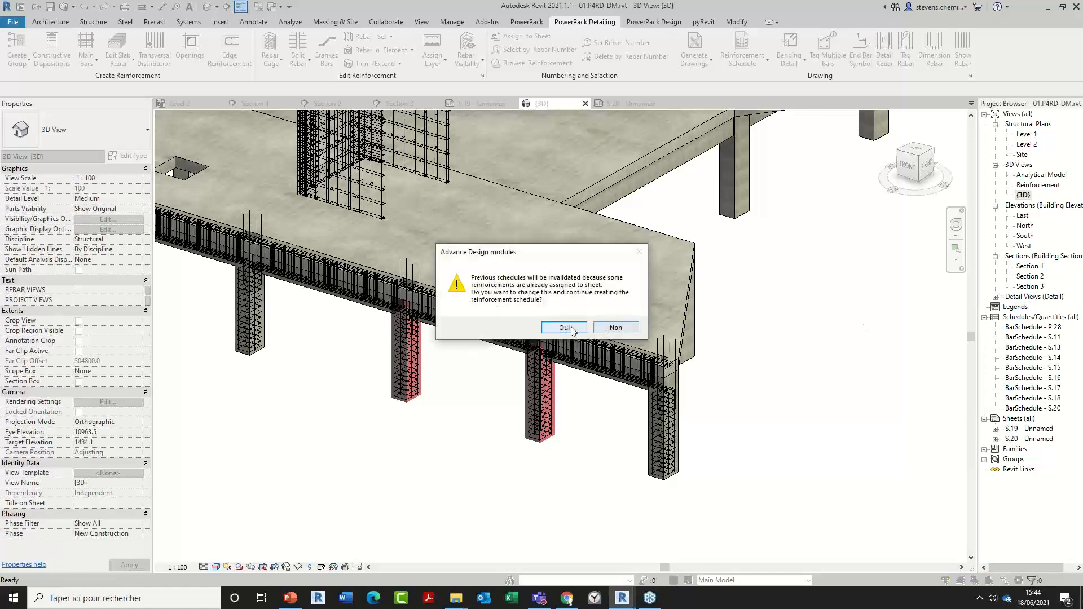
pyautogui.click(566, 327)
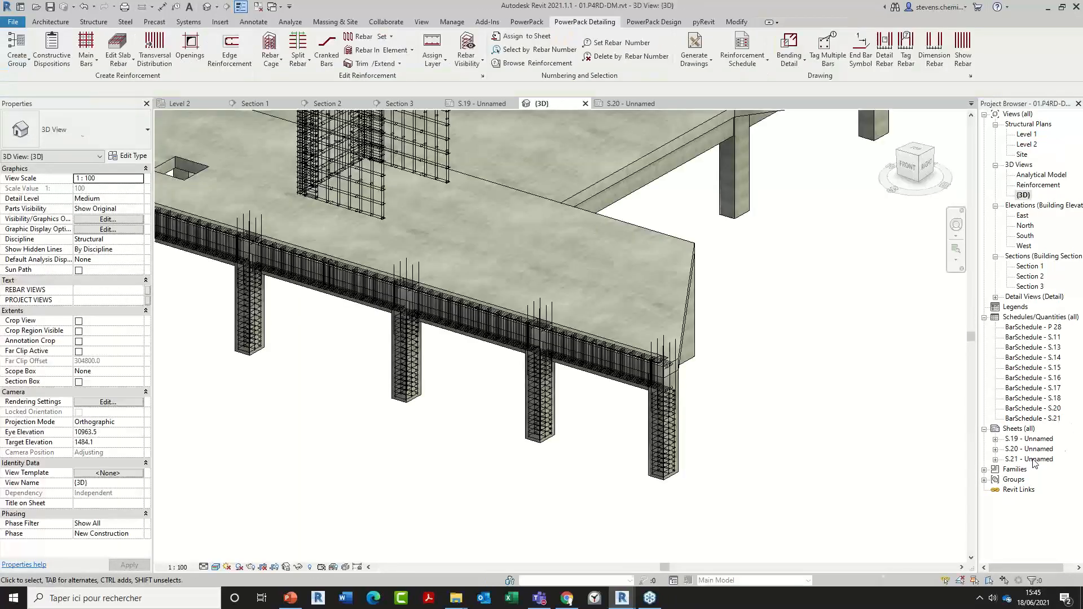
# - Open sheet S.21 and move all eight column detail viewports together right and slightly down, inside the sheet frame
pyautogui.click(1029, 459)
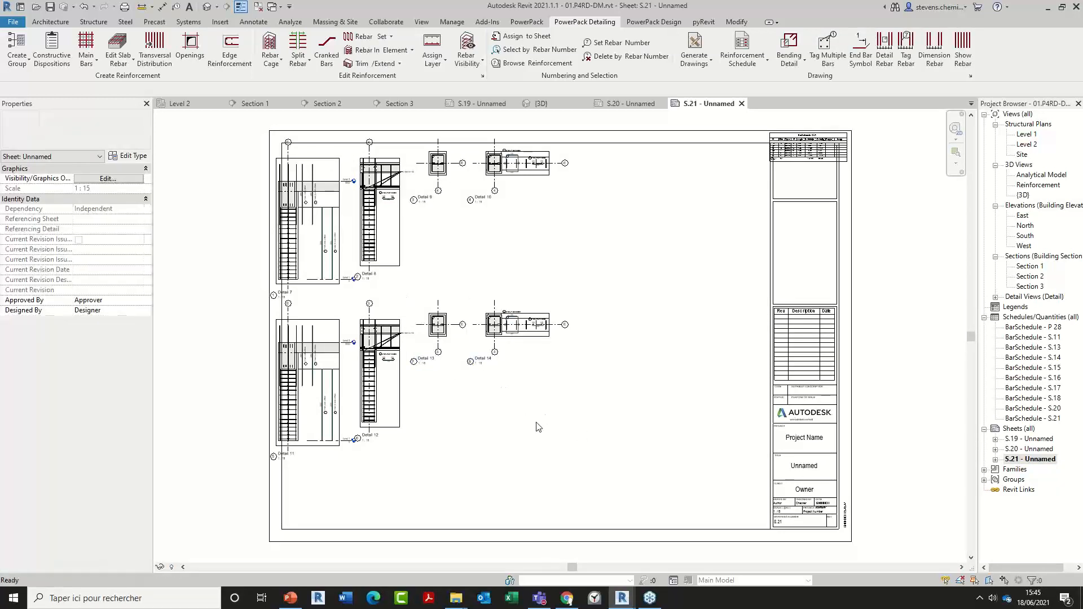
pyautogui.moveTo(559, 449); pyautogui.dragTo(386, 212)
pyautogui.press('Escape')
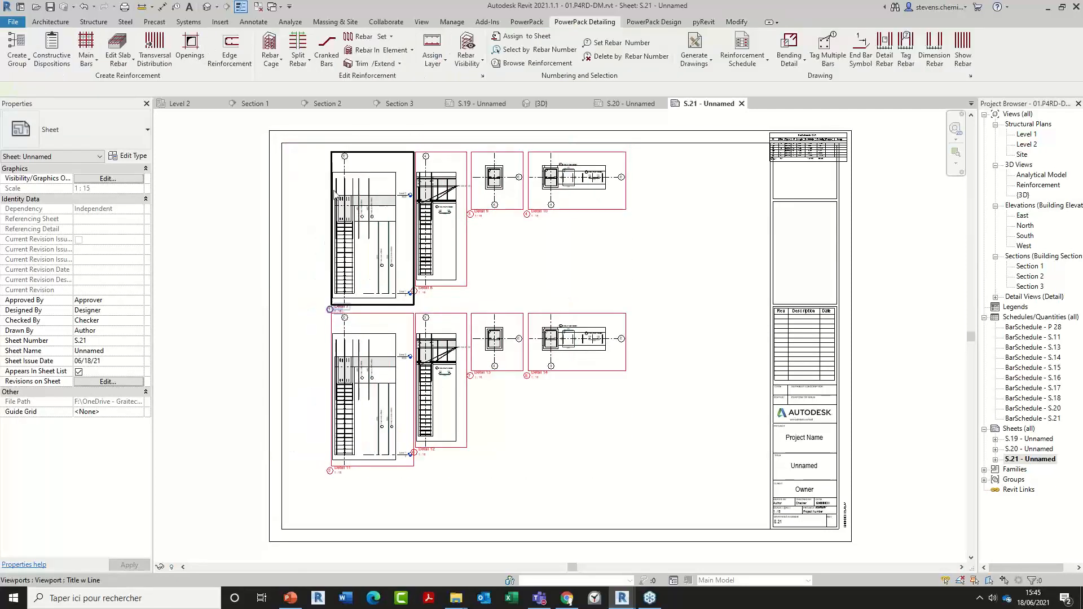
# - Examine the rebar tags, stirrups and bending details of the first column in the Detail 7 and Detail 8 elevations
pyautogui.scroll(2, 333, 195)
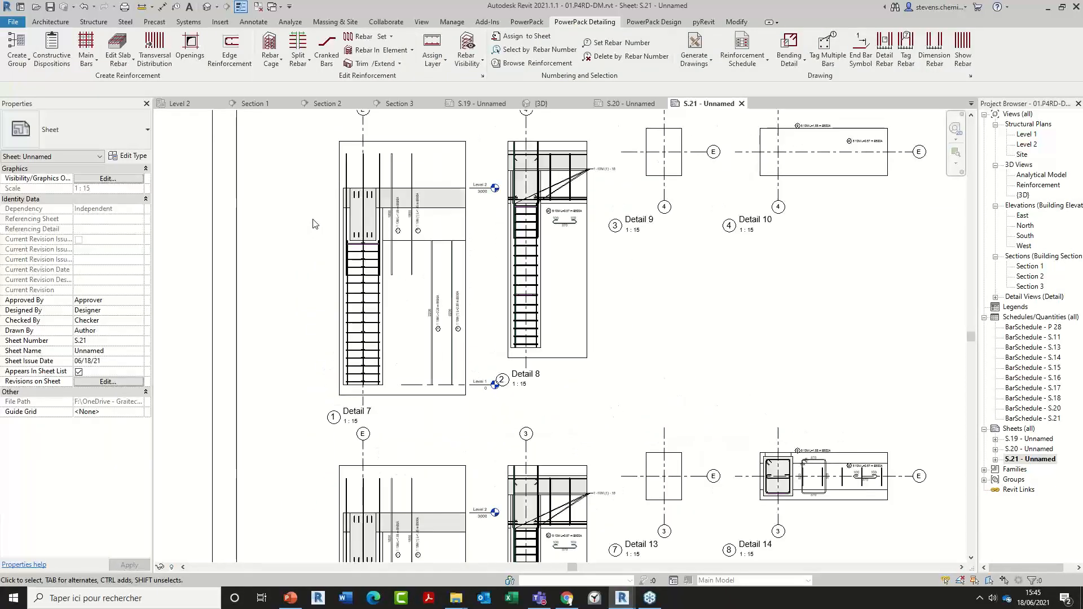
pyautogui.scroll(3, 314, 224)
pyautogui.scroll(1, 314, 223)
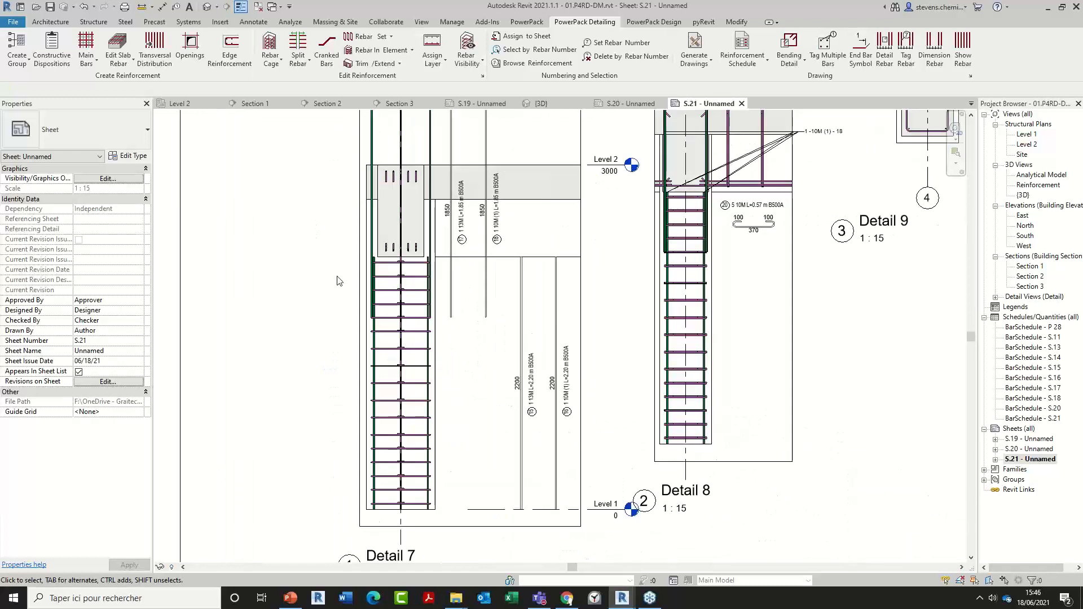
pyautogui.scroll(2, 427, 348)
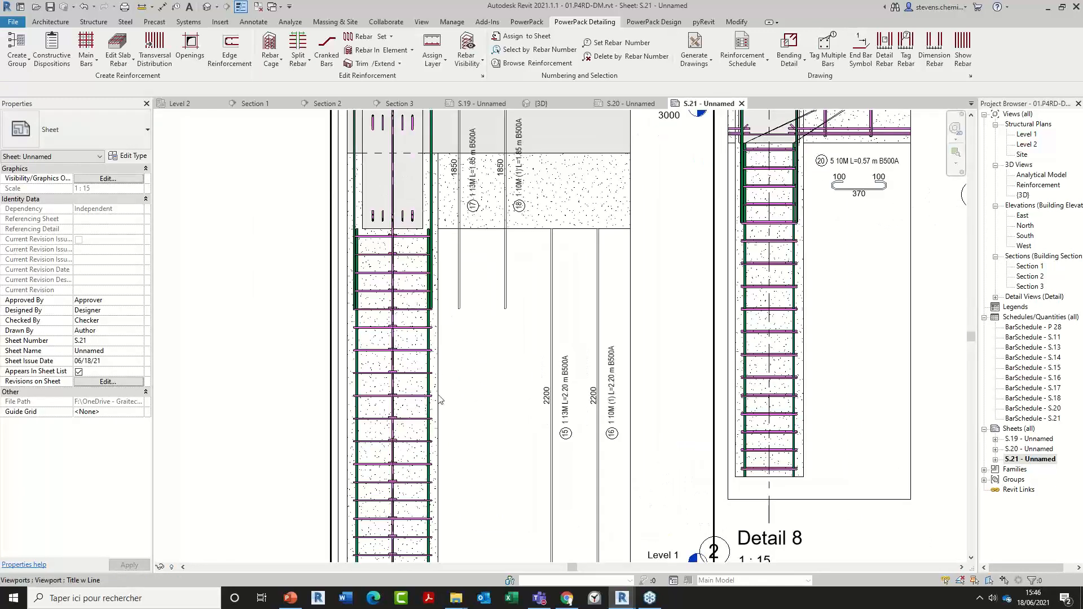
pyautogui.moveTo(427, 451); pyautogui.dragTo(266, 375, button='middle')
pyautogui.scroll(-2, 325, 335)
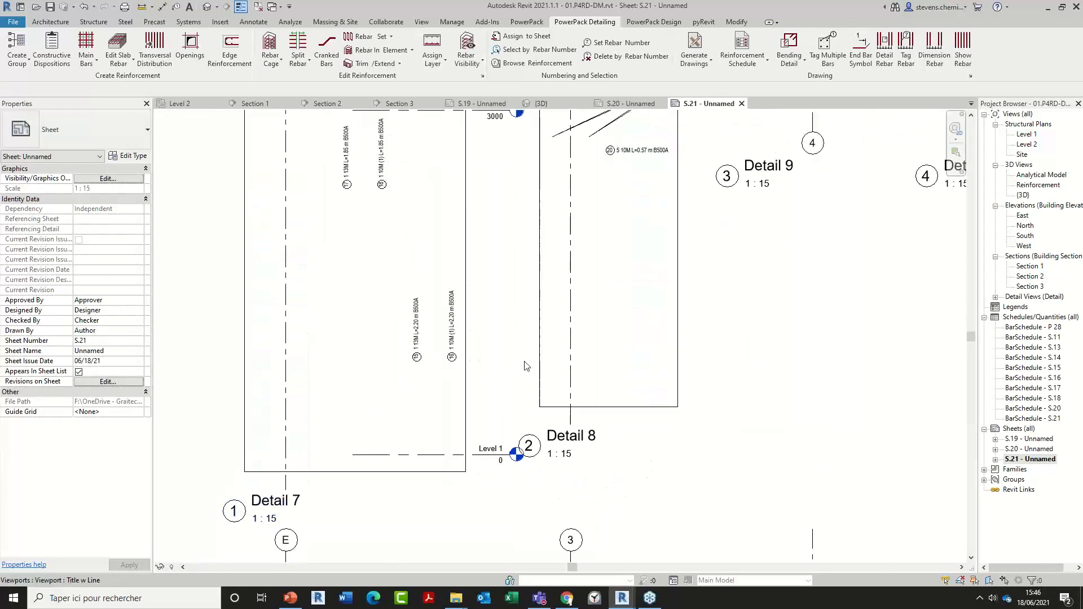
pyautogui.scroll(-1, 560, 372)
pyautogui.moveTo(561, 372); pyautogui.dragTo(420, 413, button='middle')
# - Shift the Detail 8, Detail 9 and Detail 10 viewports together to the right, away from Detail 7
pyautogui.scroll(-1, 557, 405)
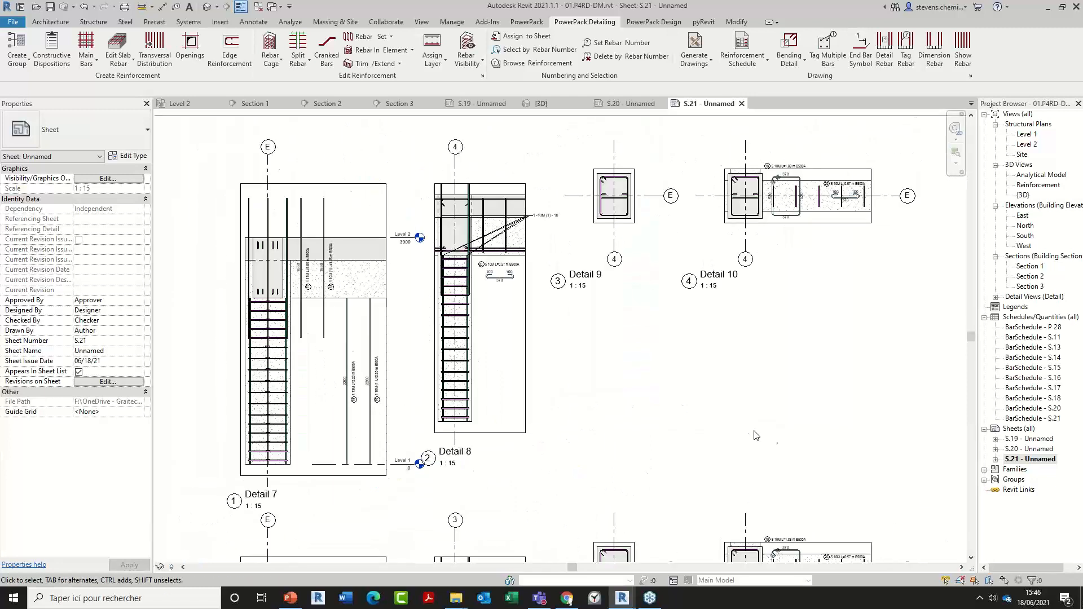
pyautogui.moveTo(771, 434); pyautogui.dragTo(548, 221)
pyautogui.press('Escape')
# - Inspect the vertical bar details numbered 15 to 18 in Detail 7 and the number 20 tie bending detail in Detail 8
pyautogui.scroll(4, 298, 331)
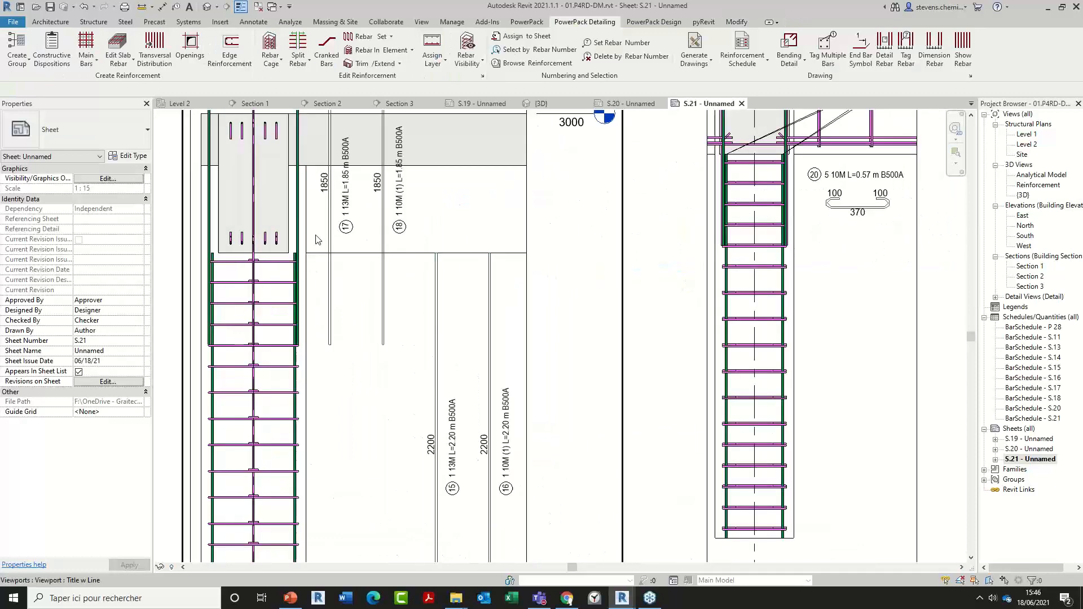
pyautogui.moveTo(335, 301); pyautogui.dragTo(348, 338, button='middle')
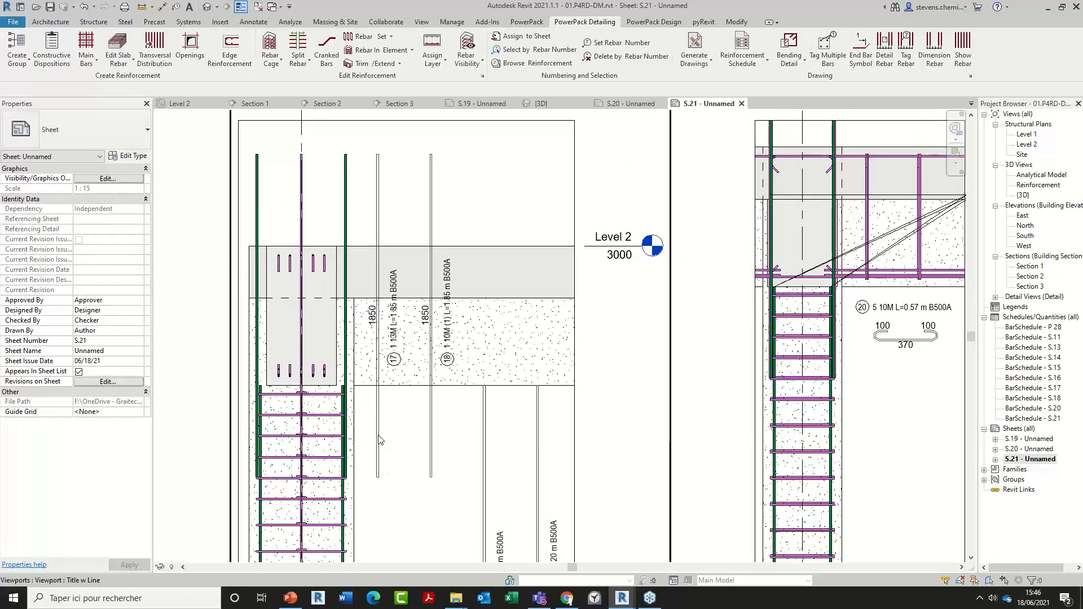
pyautogui.moveTo(385, 471); pyautogui.dragTo(339, 217, button='middle')
pyautogui.moveTo(564, 426); pyautogui.dragTo(255, 574, button='middle')
pyautogui.moveTo(435, 401); pyautogui.dragTo(375, 474, button='middle')
pyautogui.scroll(2, 410, 306)
pyautogui.scroll(1, 410, 306)
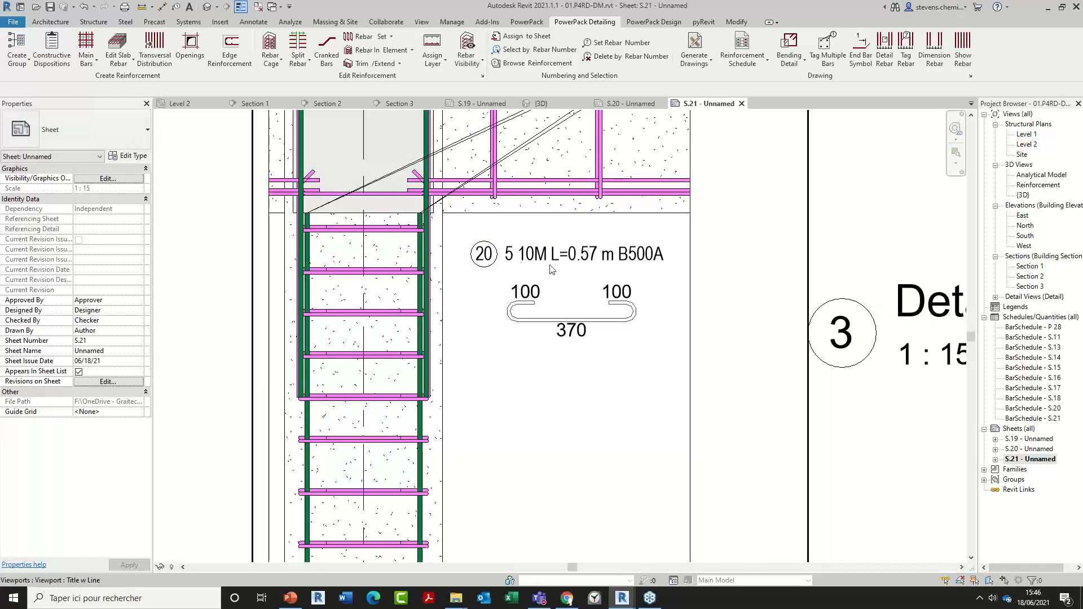
pyautogui.scroll(-2, 531, 399)
# - Examine the column cross-sections and stirrup bending details in Detail 9 and Detail 10, and the second column's views in Details 11 to 14
pyautogui.moveTo(649, 384); pyautogui.dragTo(299, 451, button='middle')
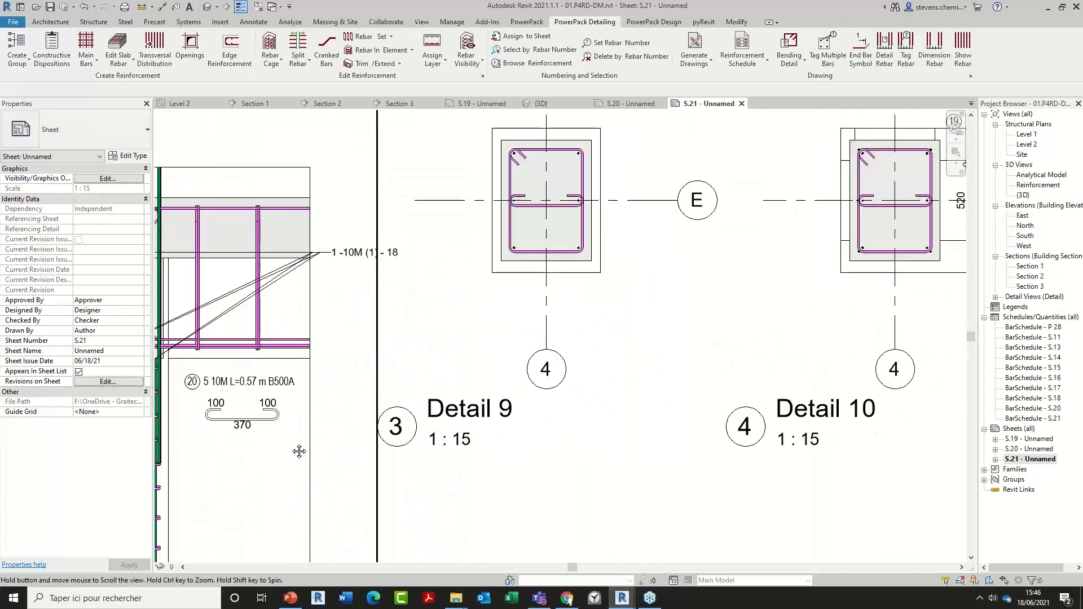
pyautogui.moveTo(594, 377); pyautogui.dragTo(244, 443, button='middle')
pyautogui.moveTo(610, 398); pyautogui.dragTo(485, 427, button='middle')
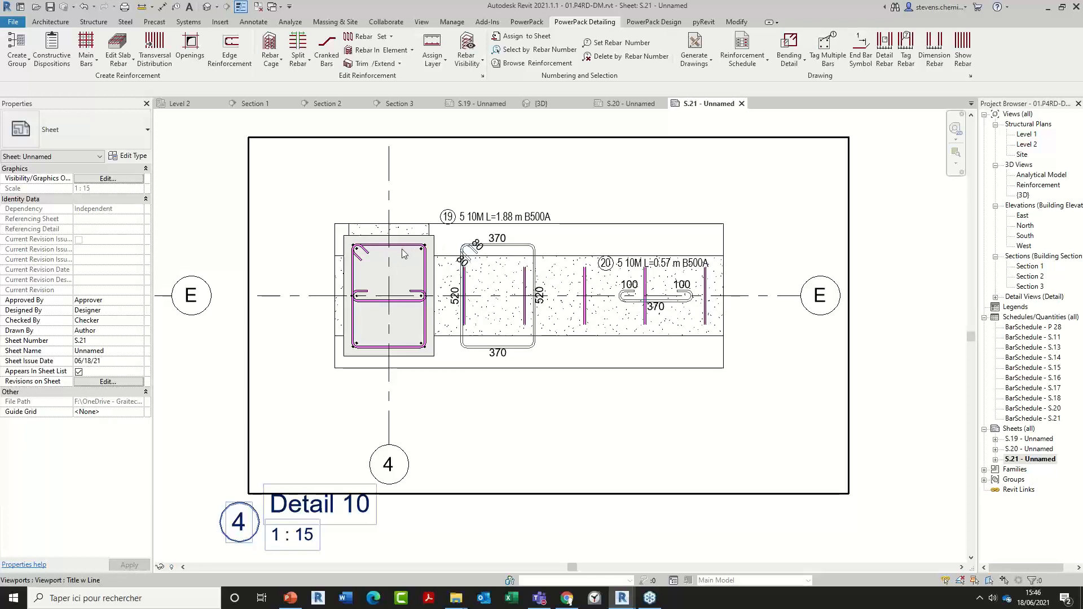
pyautogui.scroll(2, 636, 311)
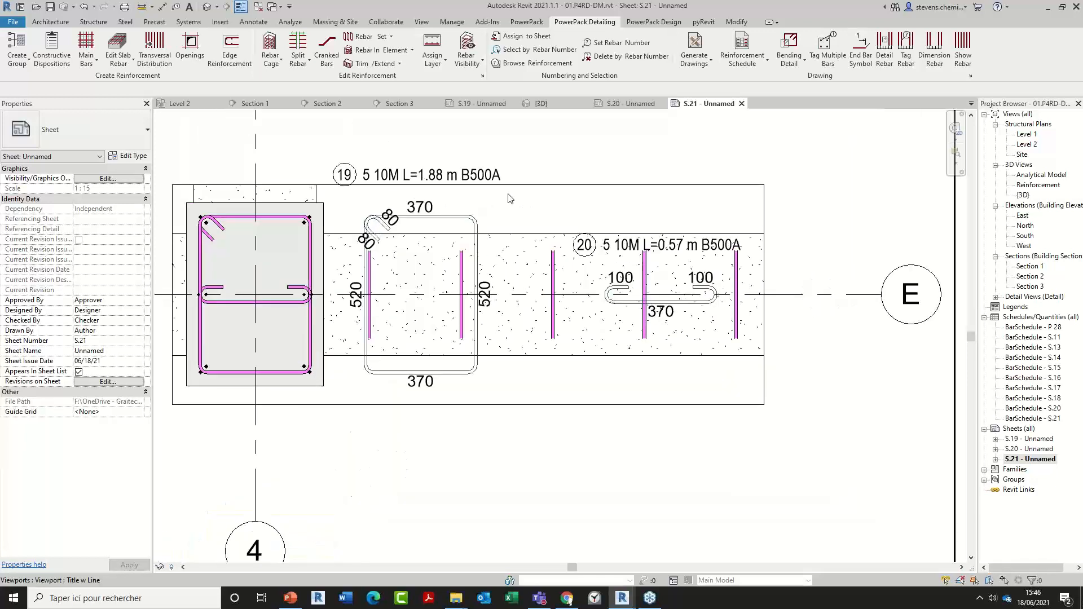
pyautogui.scroll(-2, 514, 255)
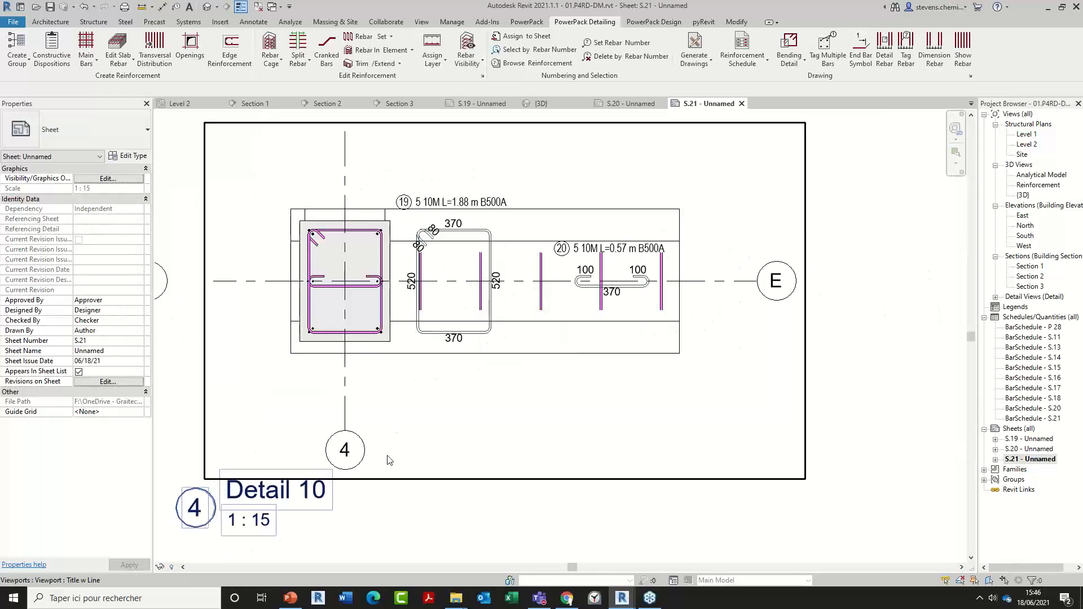
pyautogui.scroll(-4, 388, 459)
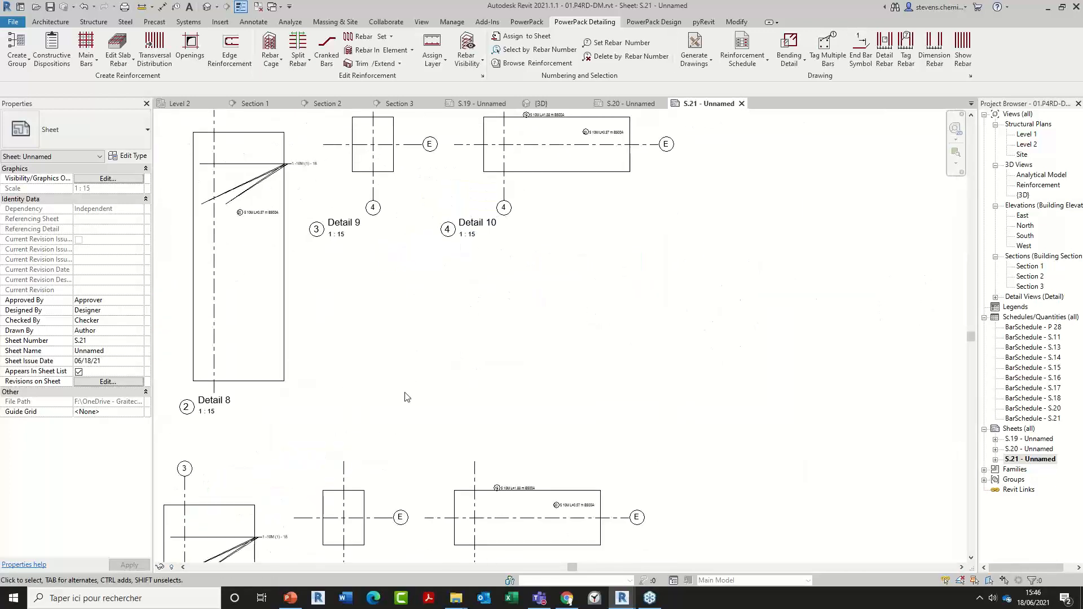
pyautogui.scroll(-2, 367, 469)
pyautogui.moveTo(367, 469); pyautogui.dragTo(614, 247, button='middle')
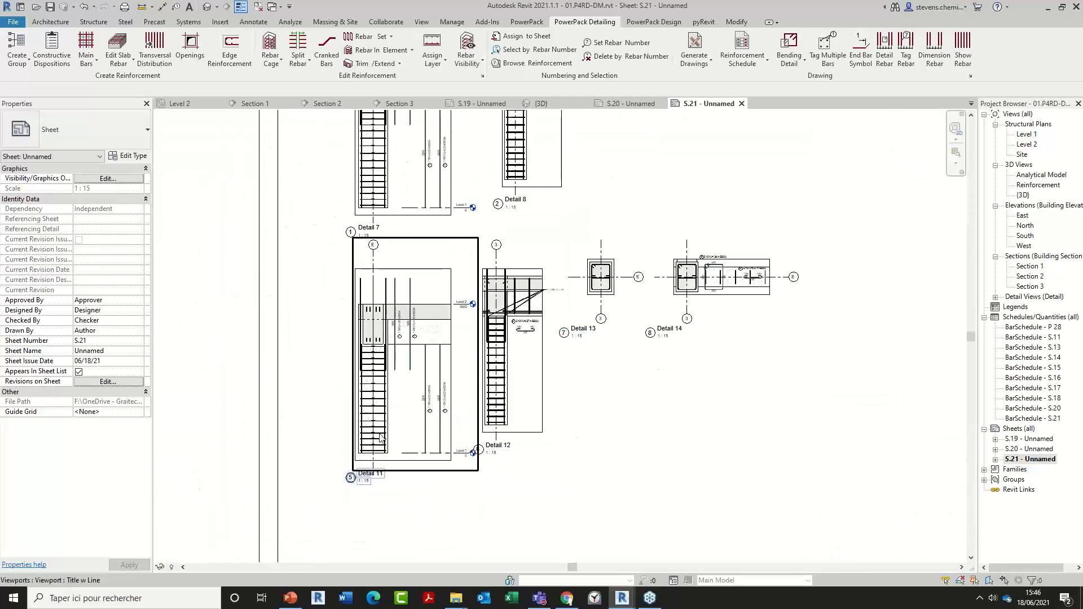
pyautogui.scroll(1, 381, 438)
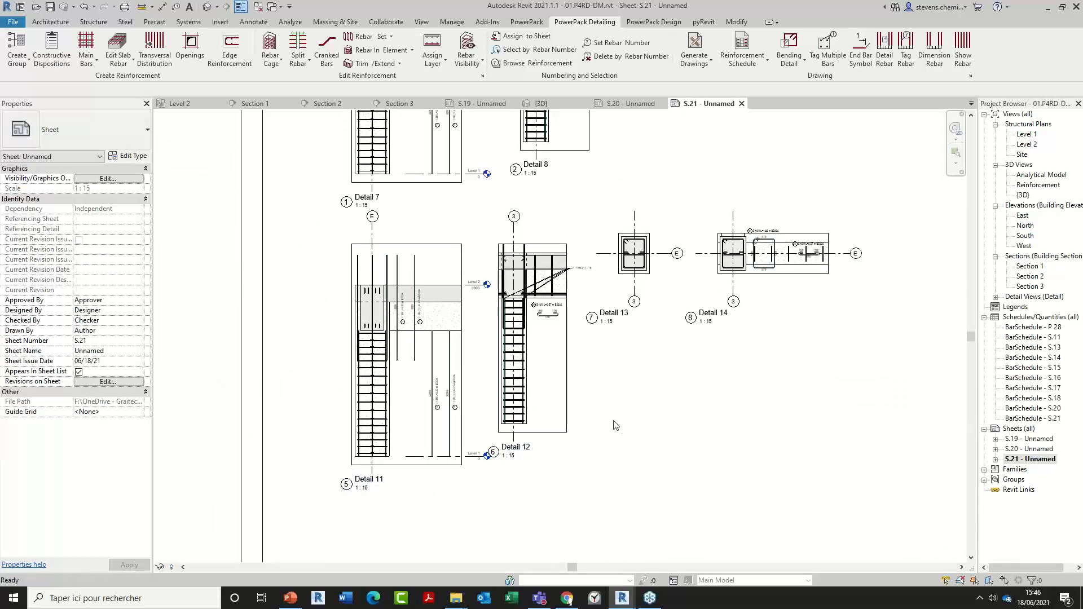
# - Activate the Detail 11 column elevation on the sheet for editing around its beam
pyautogui.scroll(-3, 594, 430)
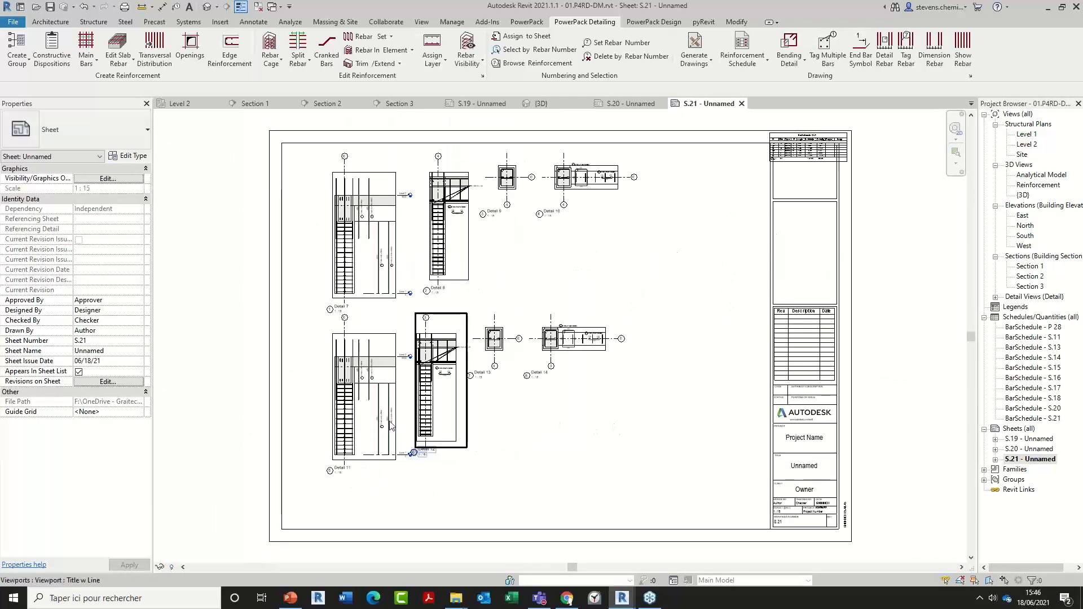
pyautogui.scroll(4, 366, 424)
pyautogui.scroll(1, 365, 425)
pyautogui.doubleClick(368, 372)
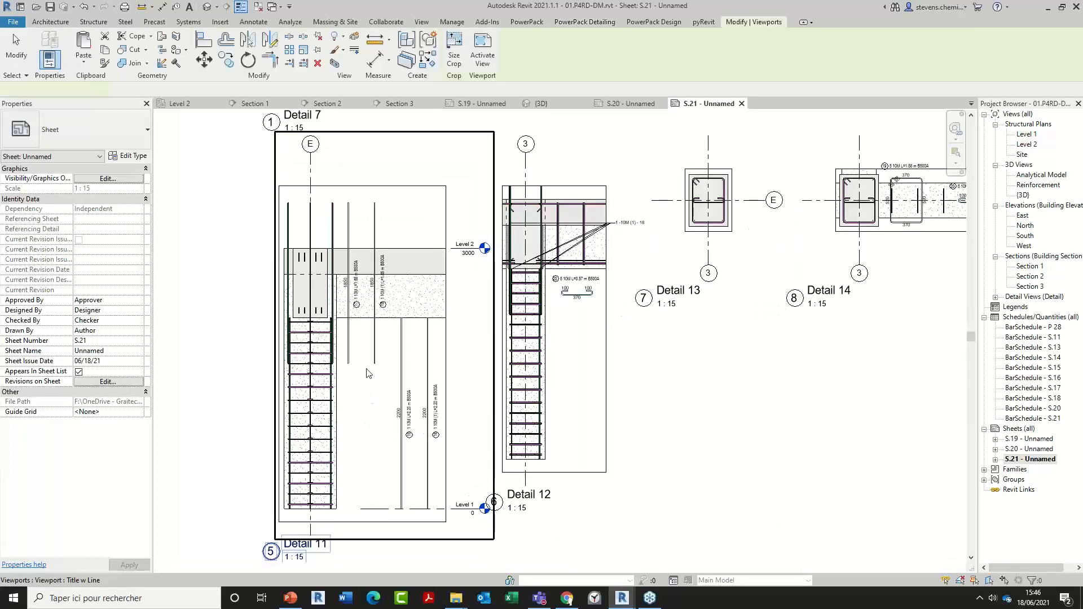
pyautogui.scroll(2, 404, 299)
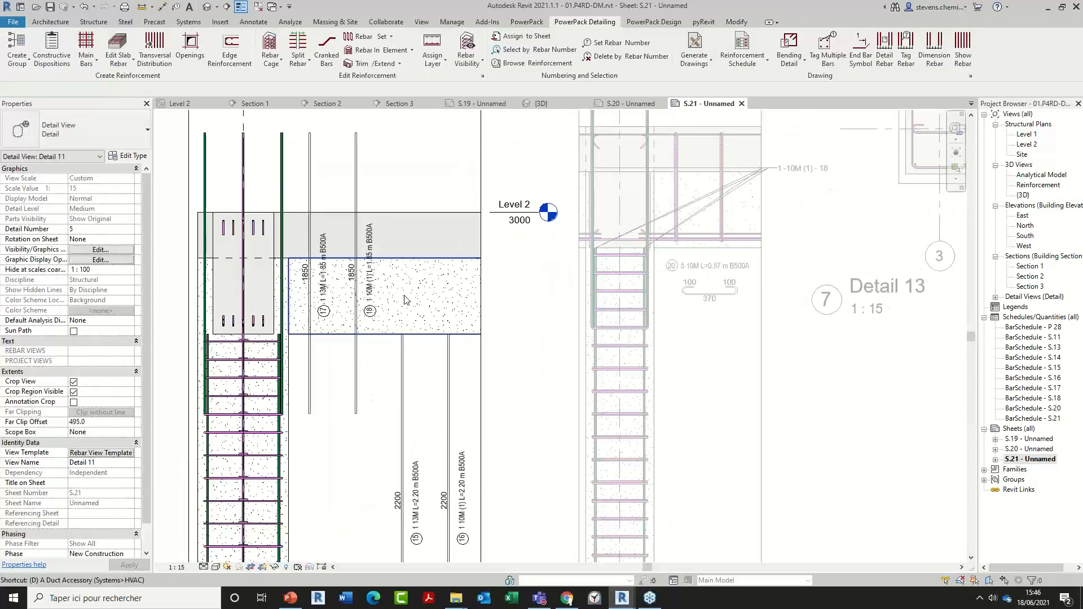
# - Add an aligned vertical dimension for the beam depth below the slab in Detail 11, and deactivate the view
pyautogui.press('d')
pyautogui.press('i')
pyautogui.click(420, 327)
pyautogui.click(432, 258)
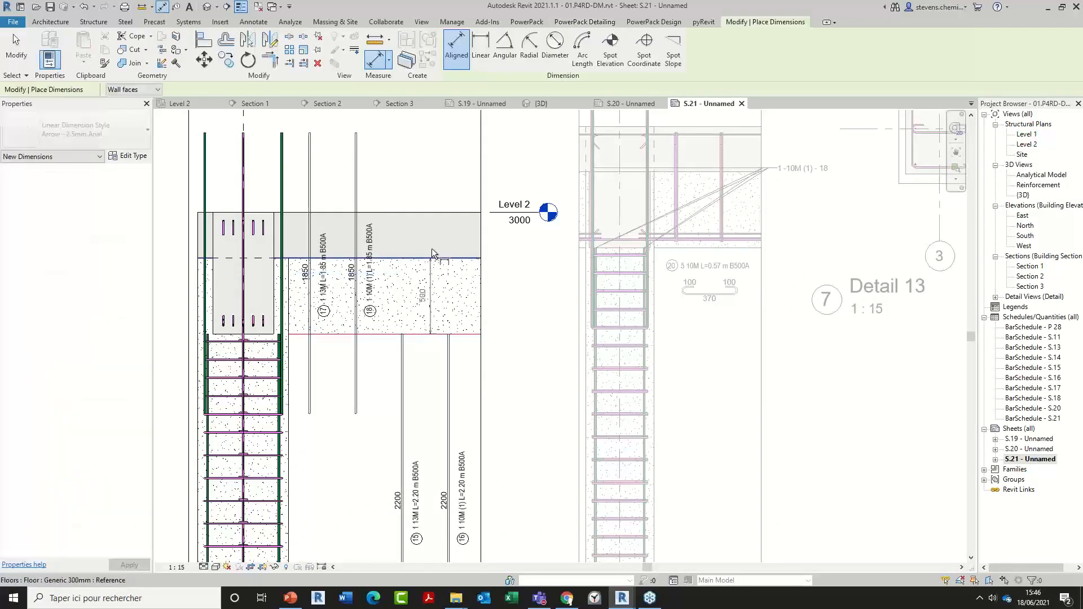
pyautogui.click(432, 242)
pyautogui.press('Escape')
pyautogui.press('Escape')
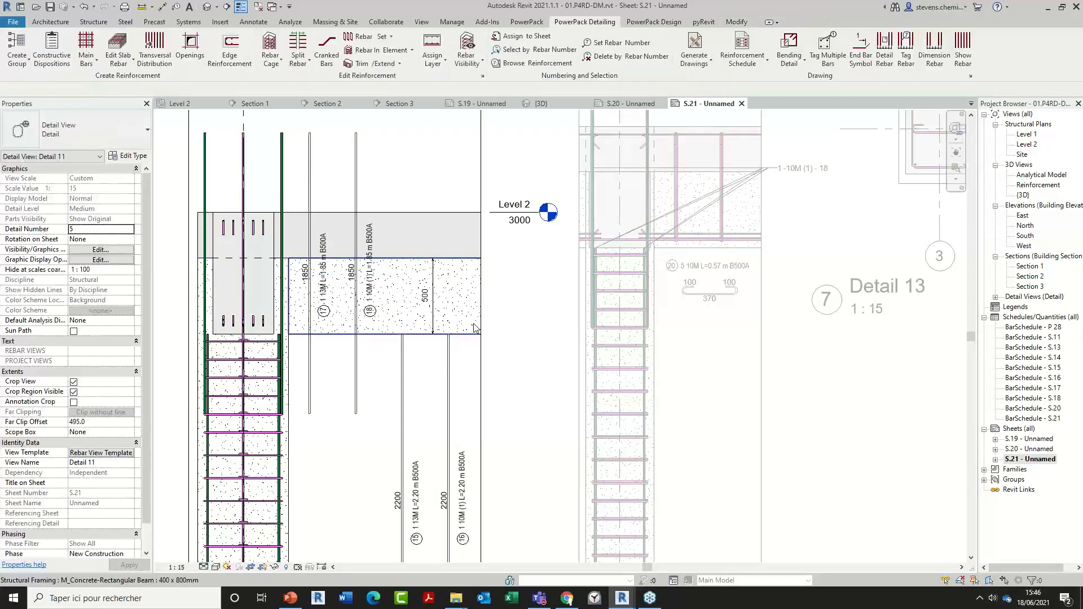
pyautogui.scroll(-4, 474, 324)
pyautogui.scroll(-4, 428, 346)
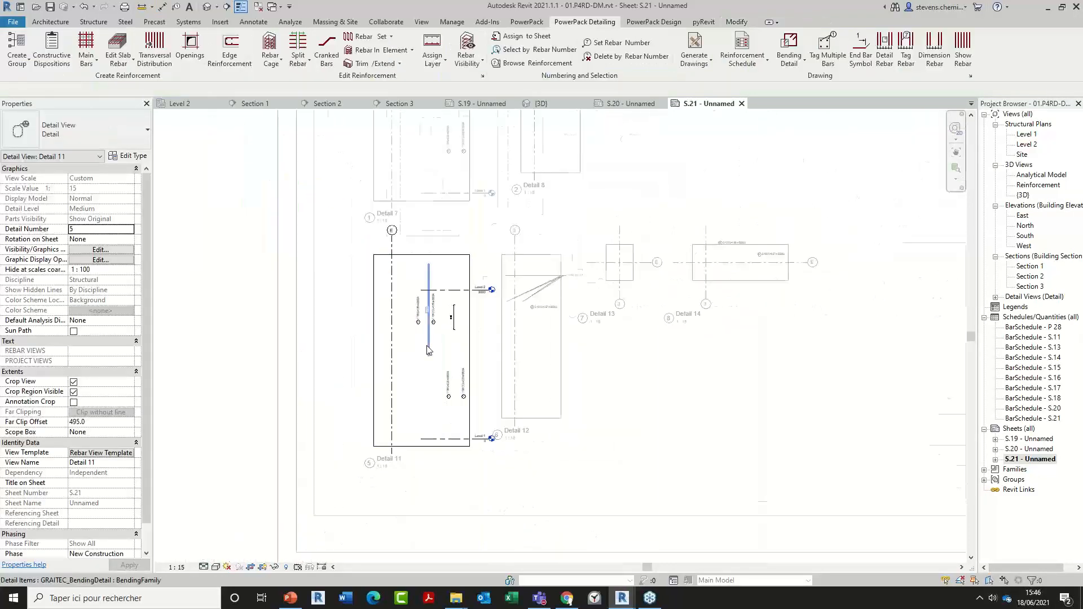
pyautogui.doubleClick(266, 338)
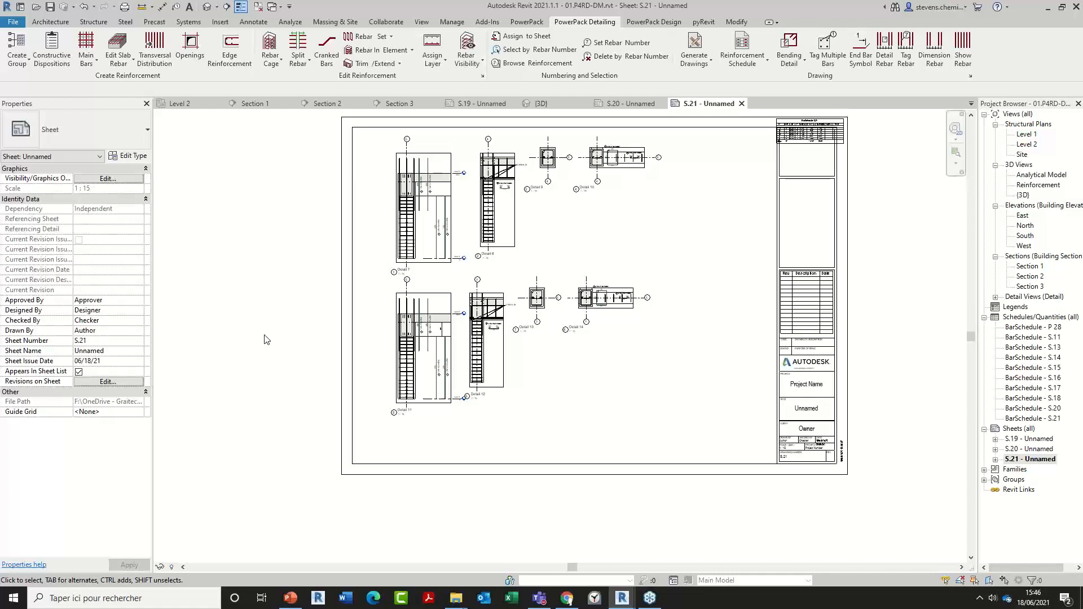
# - Open the {3D} view and start generating drawings for the reinforced wall group W1
pyautogui.doubleClick(1022, 195)
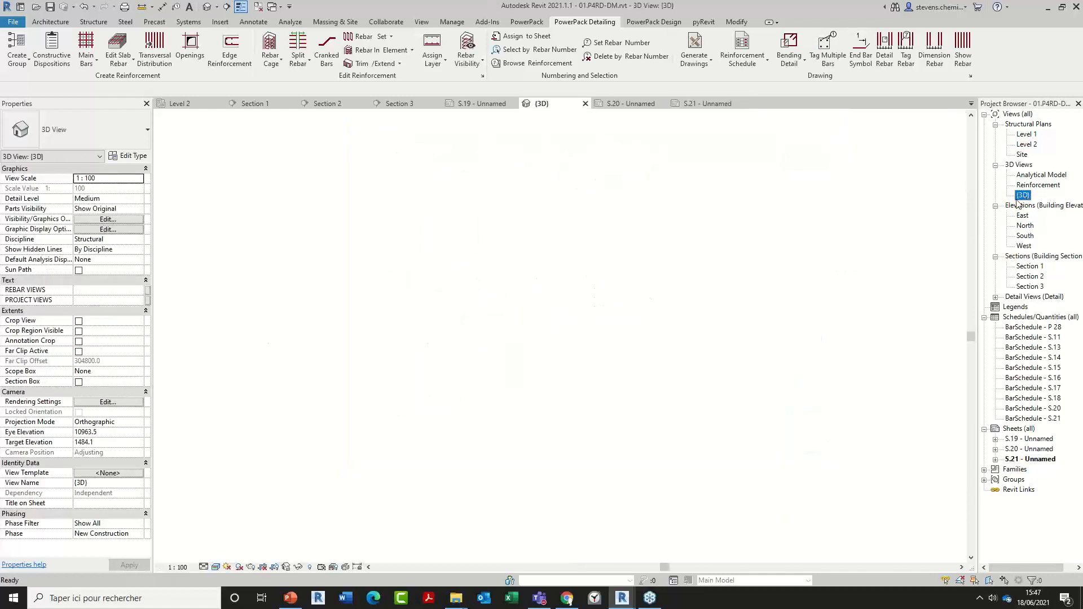
pyautogui.moveTo(571, 309)
pyautogui.keyDown('shift'); pyautogui.mouseDown(button='middle')
pyautogui.moveTo(592, 224)
pyautogui.moveTo(513, 244)
pyautogui.moveTo(440, 239)
pyautogui.mouseUp(button='middle'); pyautogui.keyUp('shift')
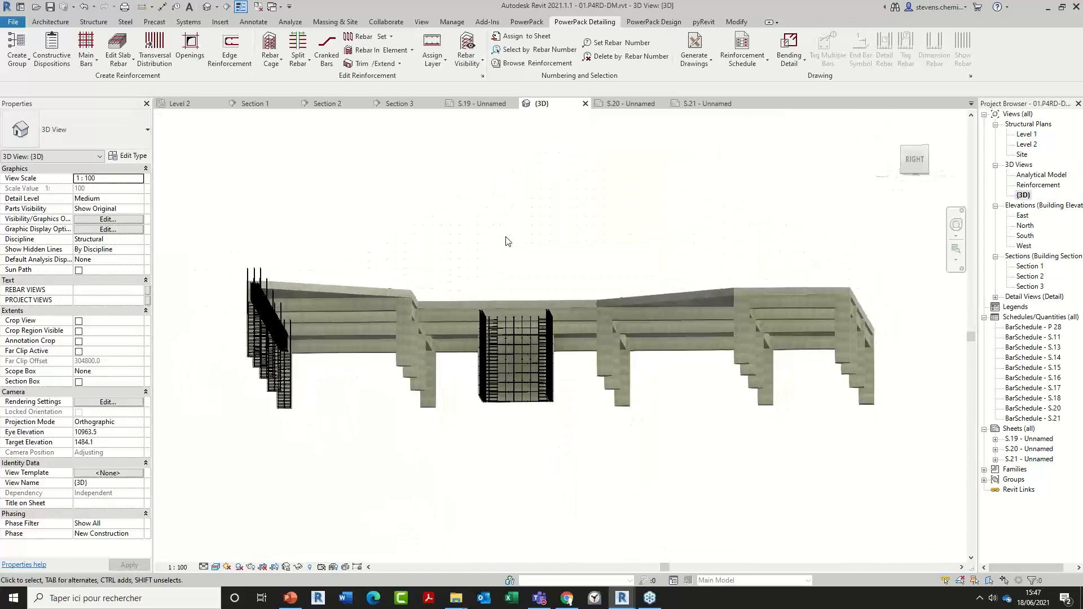
pyautogui.click(710, 65)
pyautogui.click(709, 82)
pyautogui.scroll(1, 524, 405)
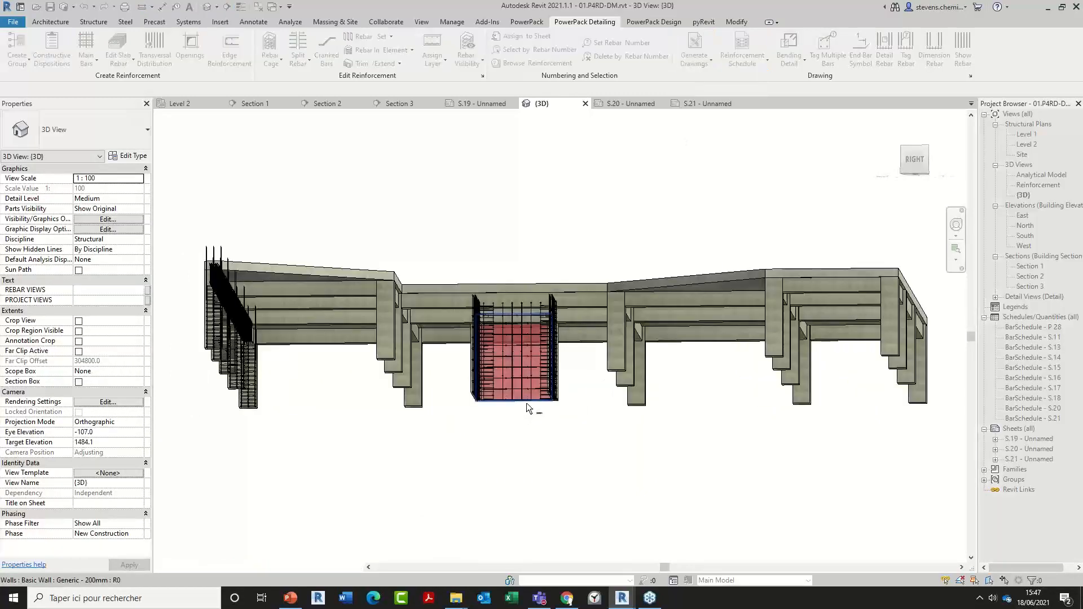
pyautogui.keyDown('shift'); pyautogui.moveTo(507, 439); pyautogui.dragTo(573, 458, button='middle'); pyautogui.keyUp('shift')
pyautogui.press('Escape')
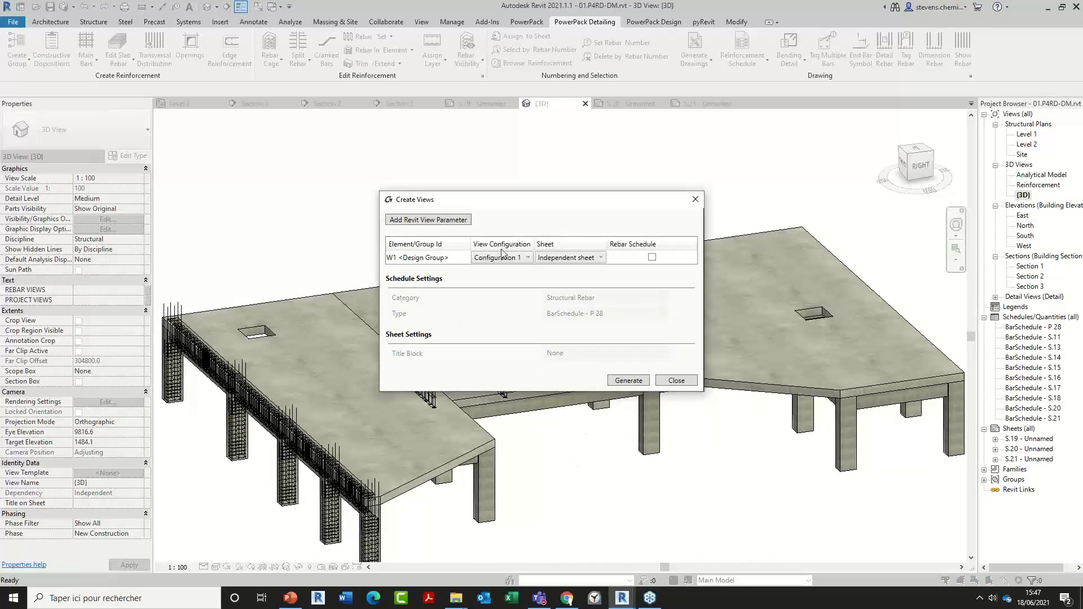
# - Generate the W1 wall drawings on one sheet for all elements, with a rebar schedule and a title block
pyautogui.click(560, 262)
pyautogui.click(570, 297)
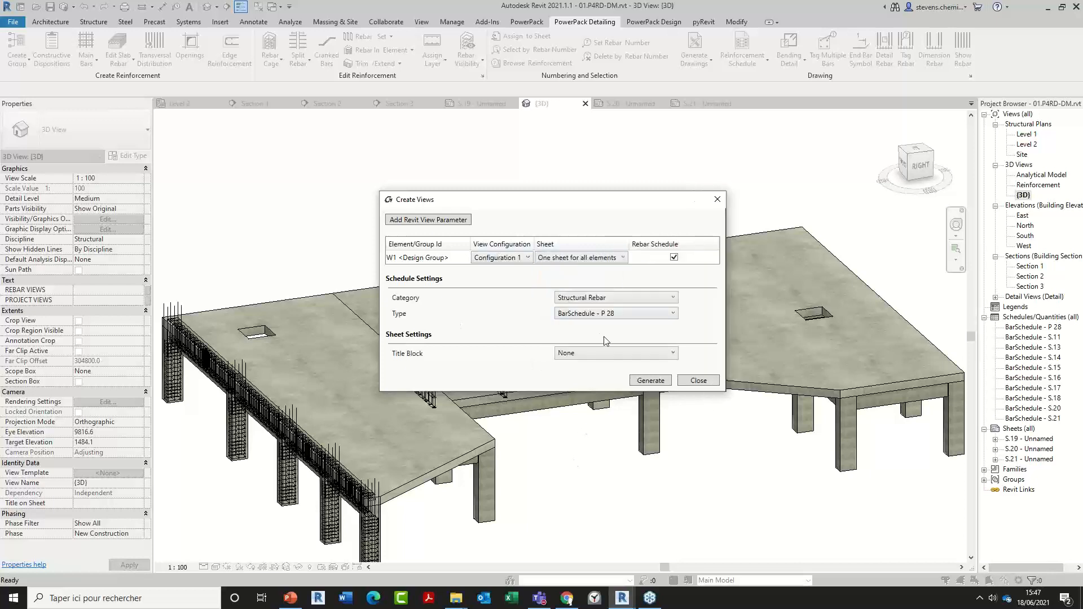
pyautogui.click(609, 356)
pyautogui.click(604, 374)
pyautogui.click(668, 385)
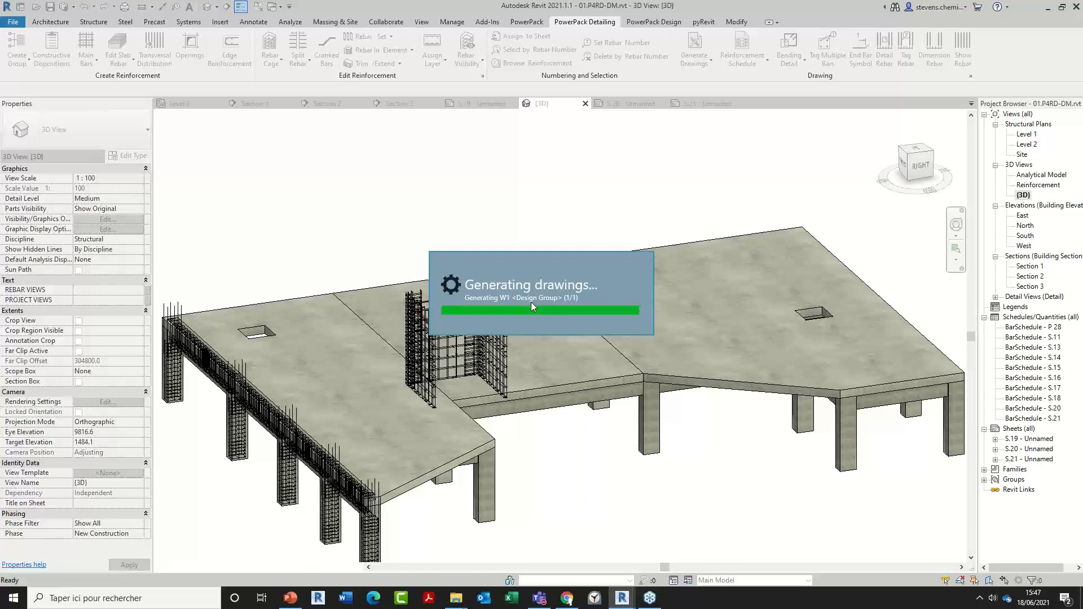
pyautogui.click(556, 327)
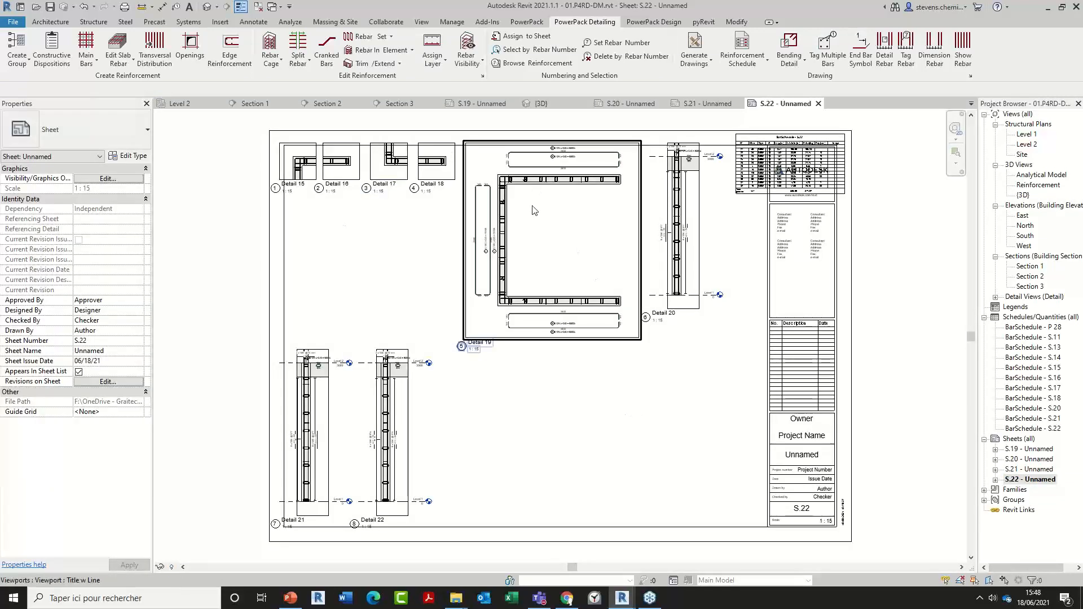
# - Examine the wall corner and end details 15 to 18 and the wall plan in Detail 19 on sheet S.22
pyautogui.scroll(5, 293, 161)
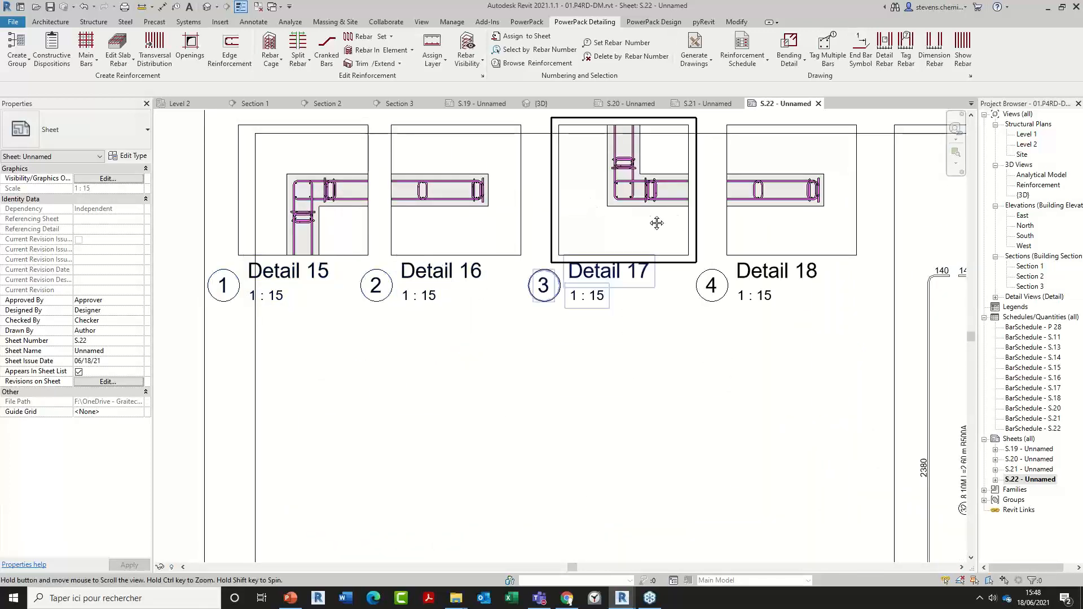
pyautogui.moveTo(656, 223); pyautogui.dragTo(553, 221, button='middle')
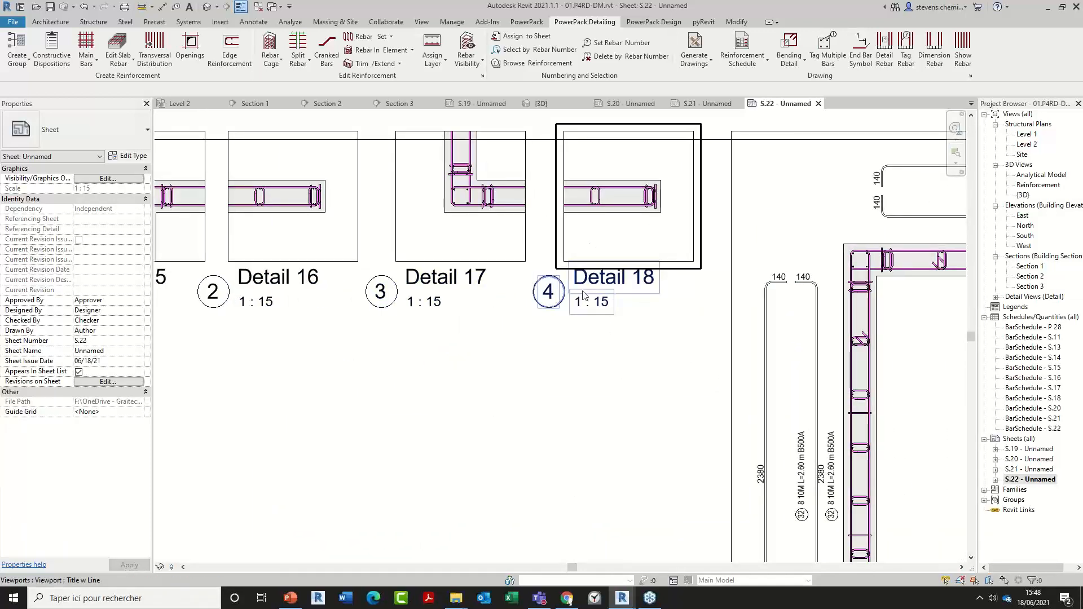
pyautogui.scroll(-5, 583, 294)
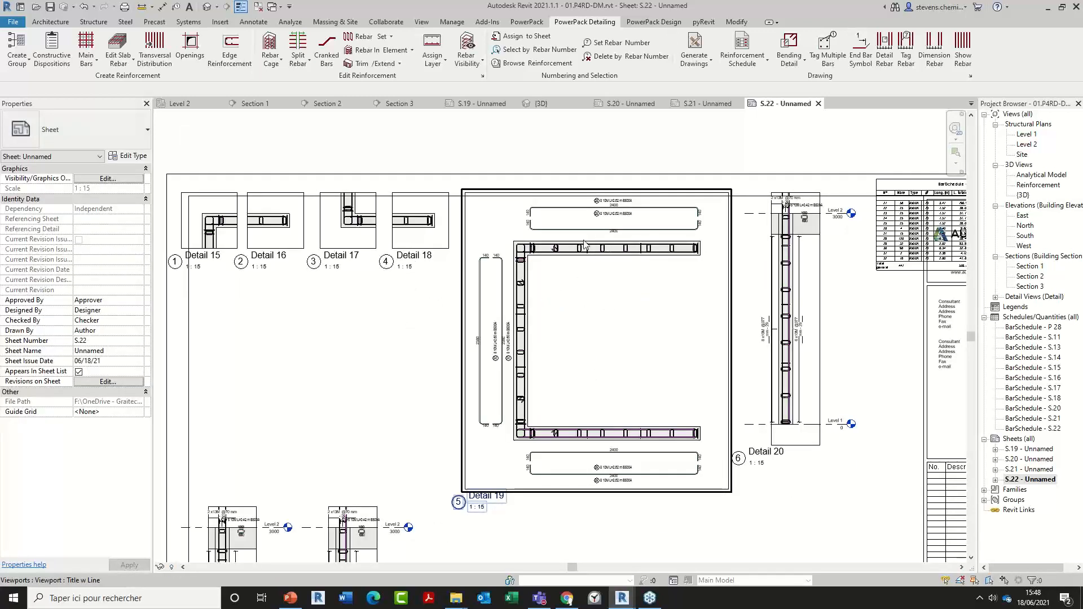
pyautogui.scroll(-3, 508, 350)
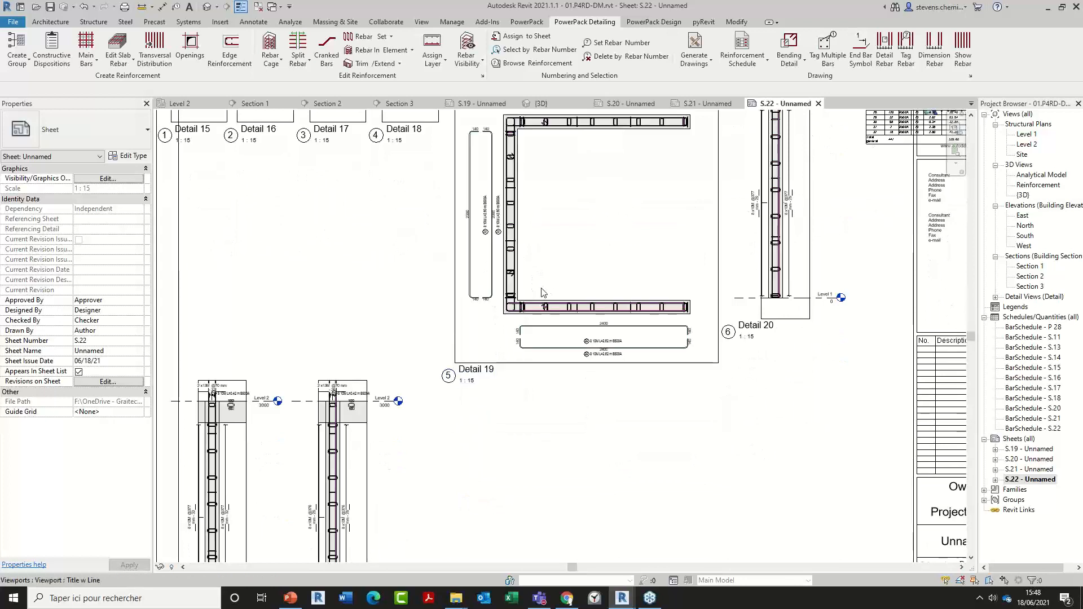
pyautogui.scroll(-1, 561, 310)
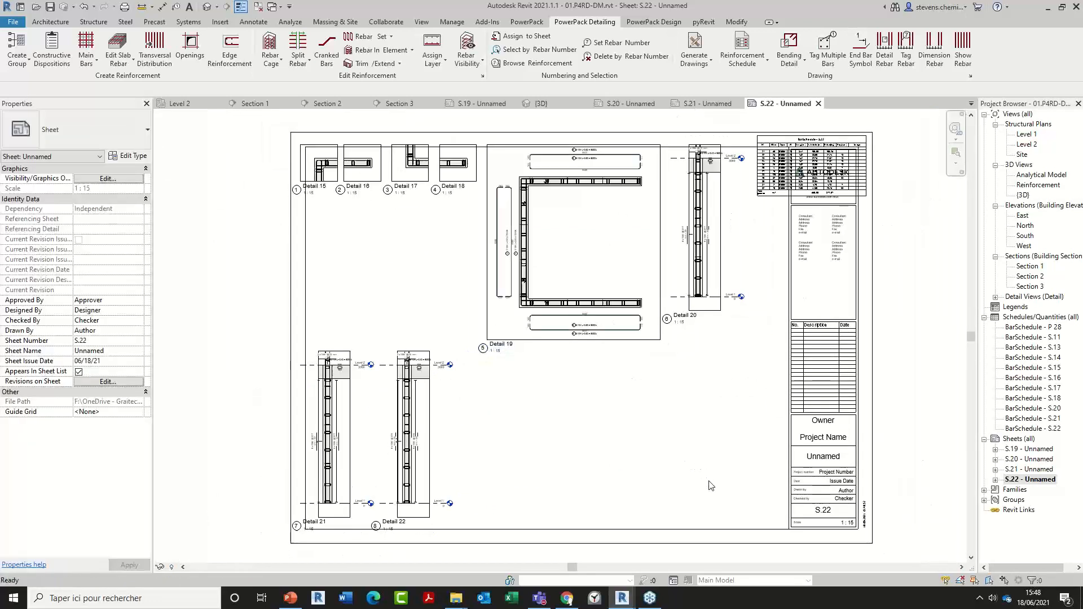
# - Select all eight viewports on sheet S.22 and auto-arrange them
pyautogui.moveTo(534, 372); pyautogui.dragTo(310, 159)
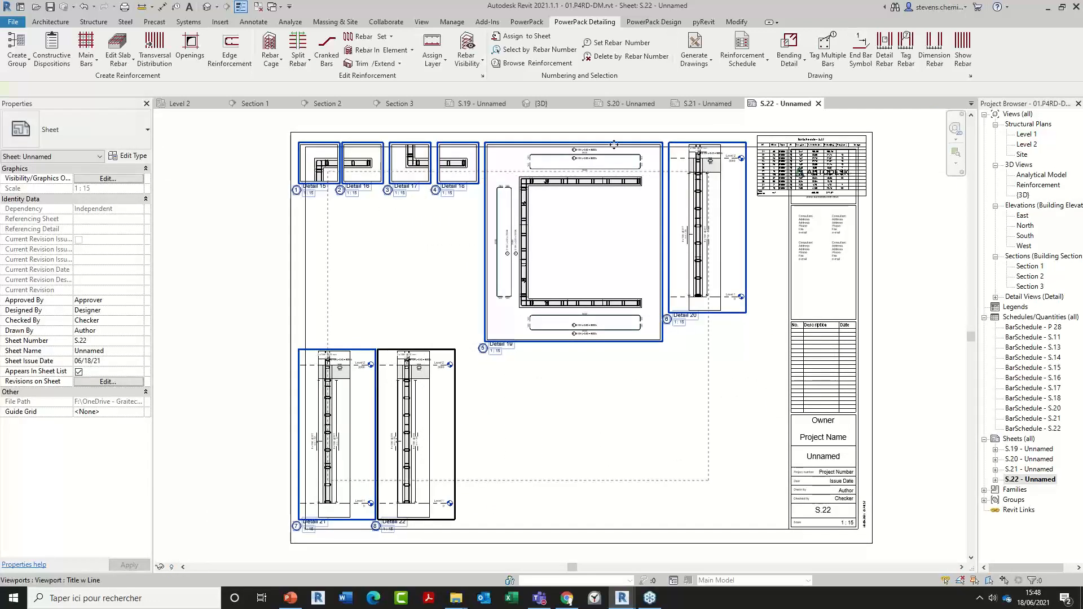
pyautogui.click(526, 23)
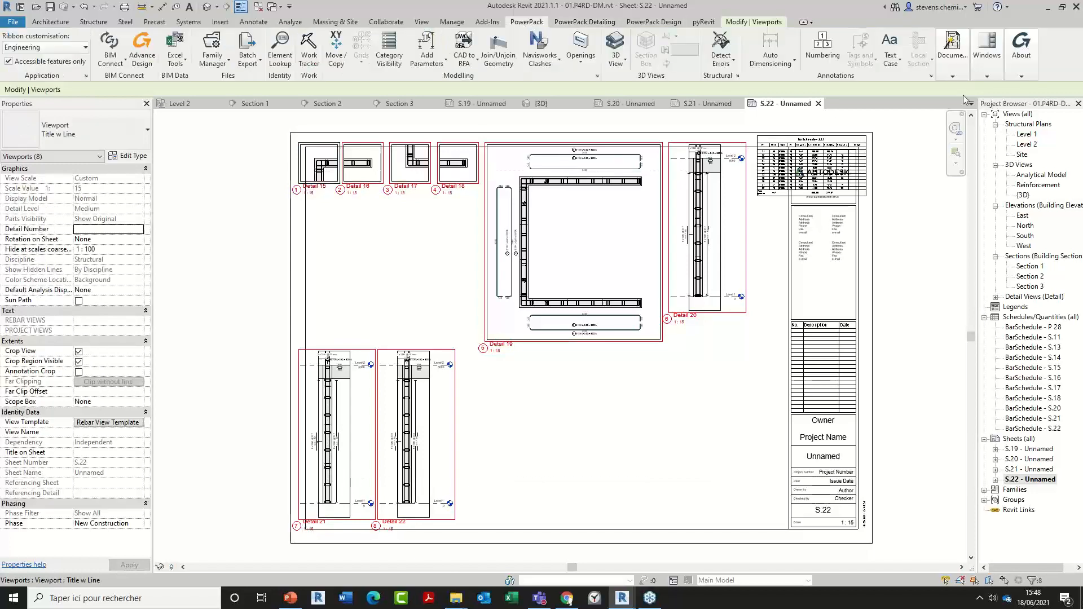
pyautogui.click(985, 72)
pyautogui.moveTo(960, 82)
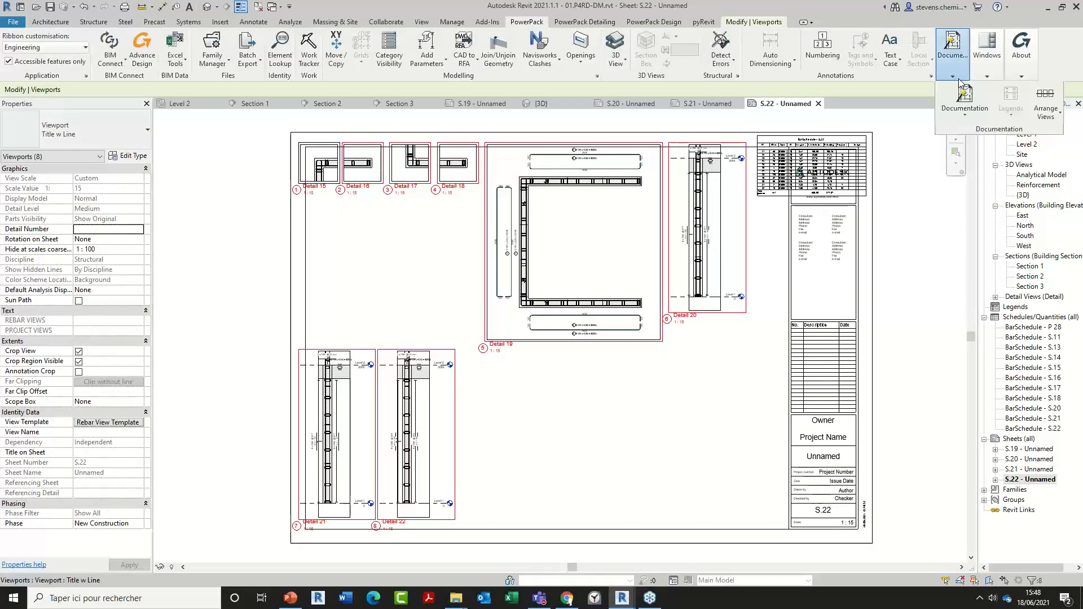
pyautogui.click(1044, 104)
pyautogui.click(1008, 298)
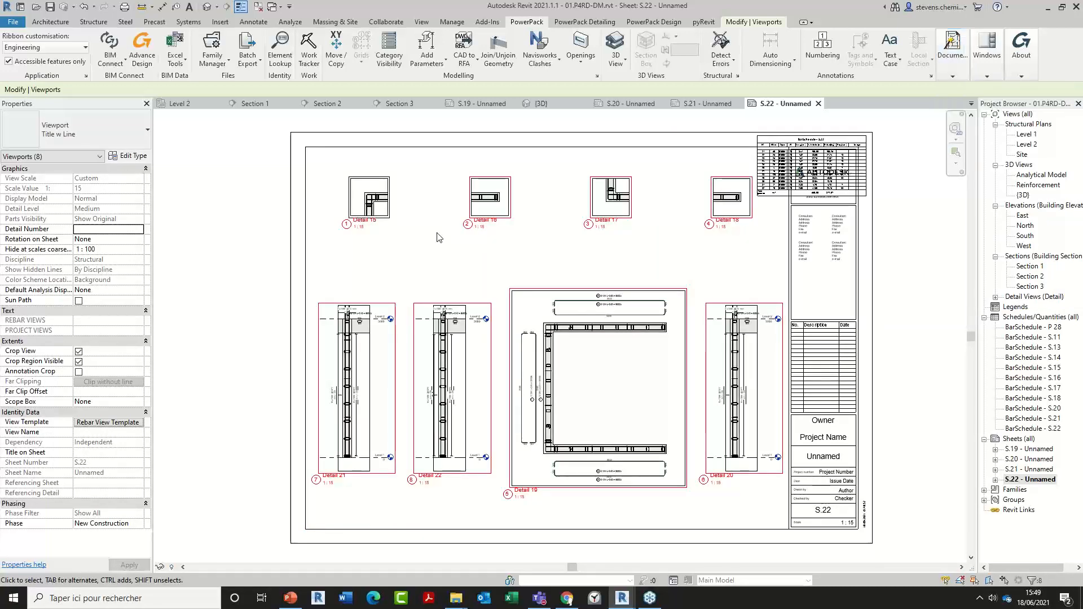
pyautogui.press('Escape')
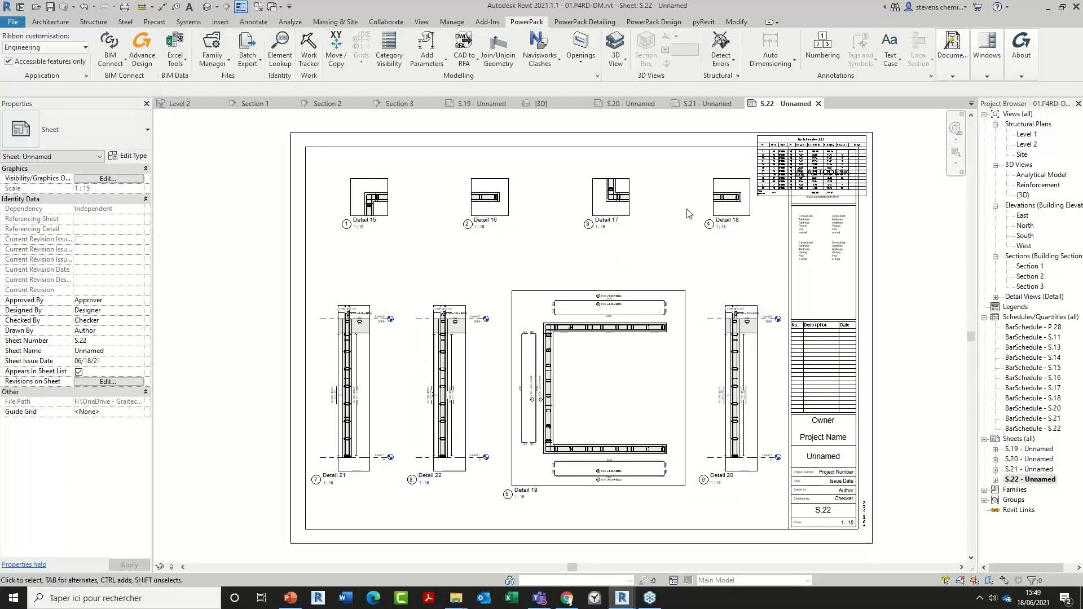
# - Shift the Detail 16, Detail 17 and Detail 18 viewports to the left, closer to Detail 15
pyautogui.moveTo(596, 217); pyautogui.dragTo(499, 201)
pyautogui.moveTo(499, 200); pyautogui.dragTo(439, 199)
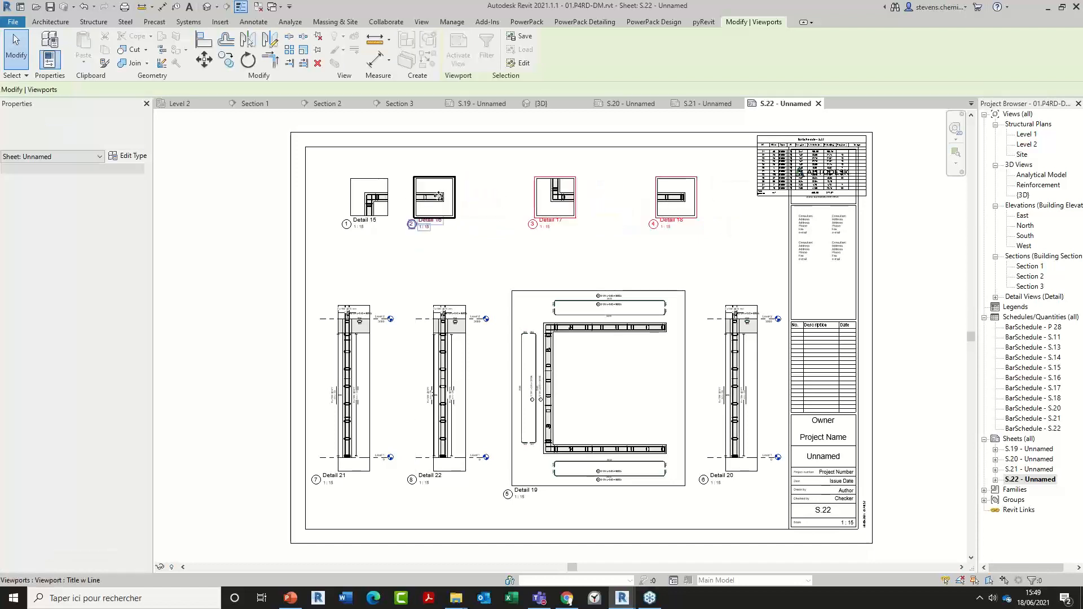
pyautogui.moveTo(568, 211); pyautogui.dragTo(501, 203)
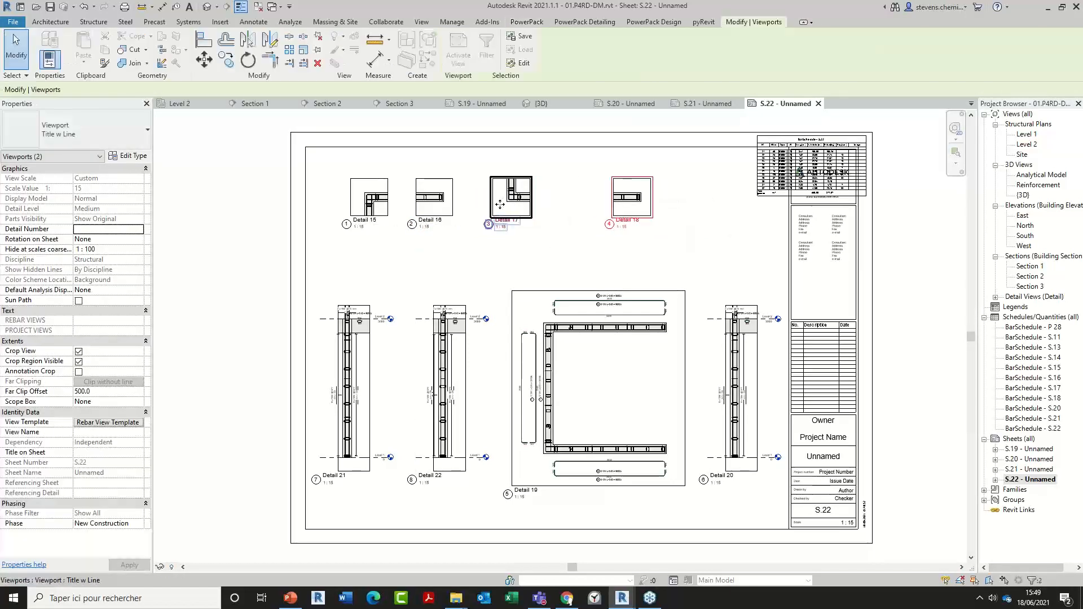
pyautogui.click(589, 251)
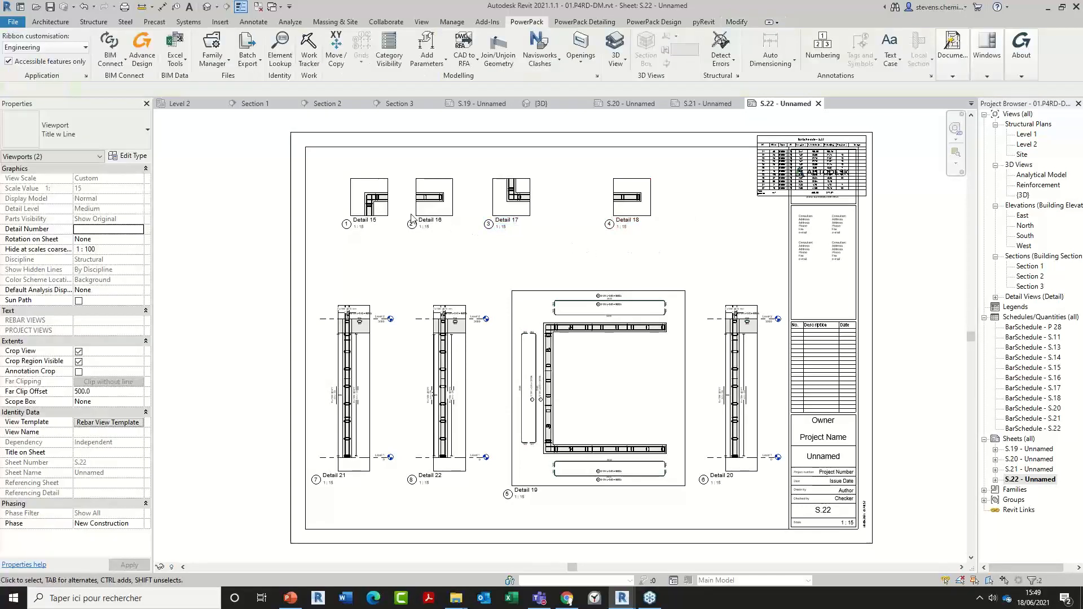
# - Move the Detail 15 viewport lower and Detail 18 up and to the left, so the row is uneven
pyautogui.moveTo(374, 191); pyautogui.dragTo(353, 225)
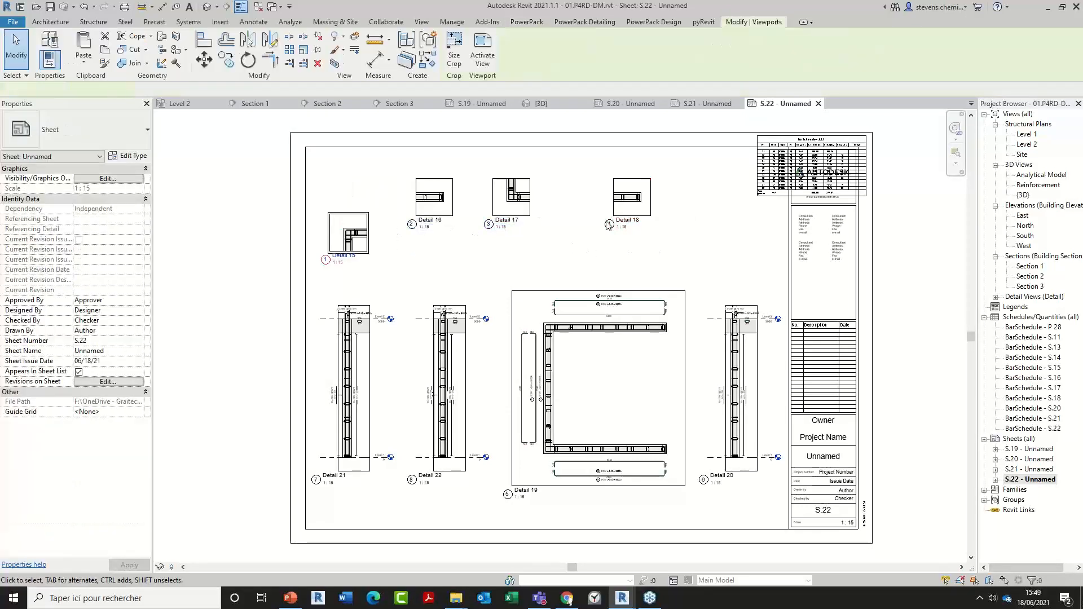
pyautogui.click(634, 245)
pyautogui.doubleClick(625, 221)
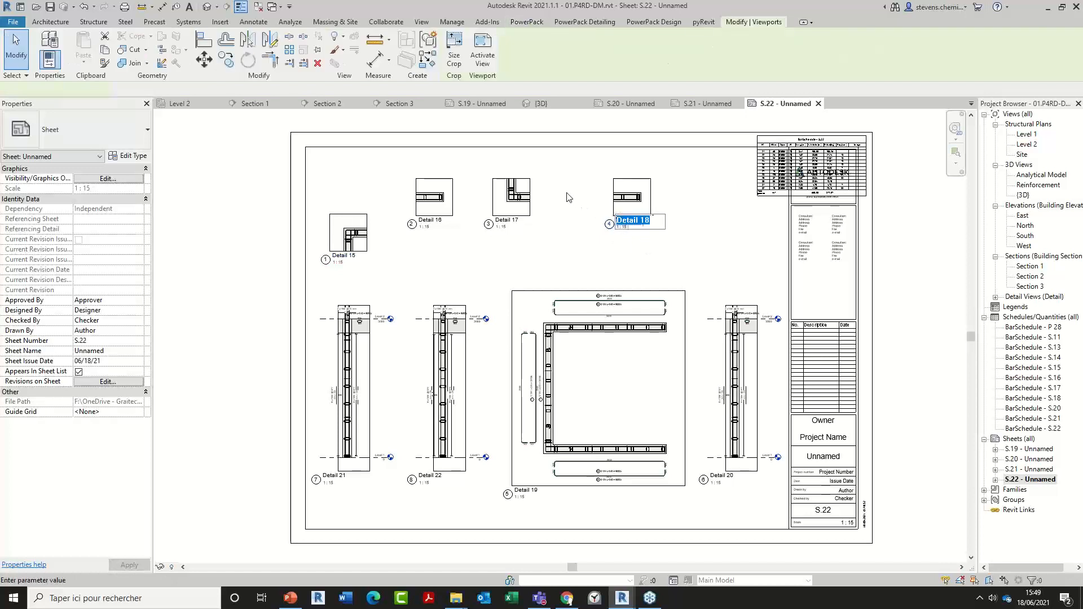
pyautogui.moveTo(630, 190); pyautogui.dragTo(574, 172)
pyautogui.press('Escape')
# - Align the Detail 15 to Detail 18 viewports horizontally by central line, using Detail 15 as the reference
pyautogui.click(952, 50)
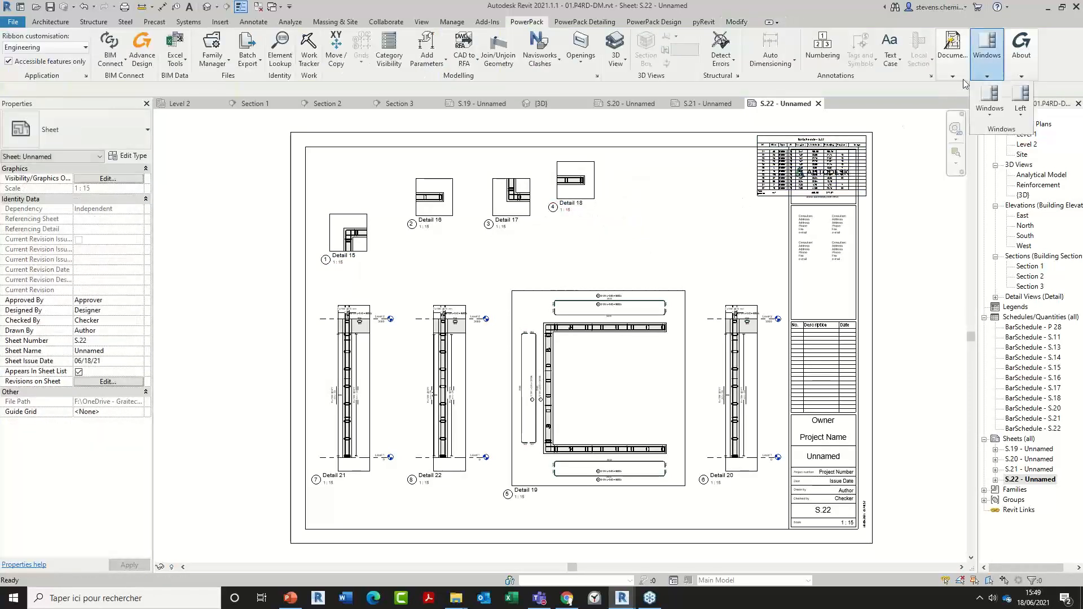
pyautogui.click(1045, 108)
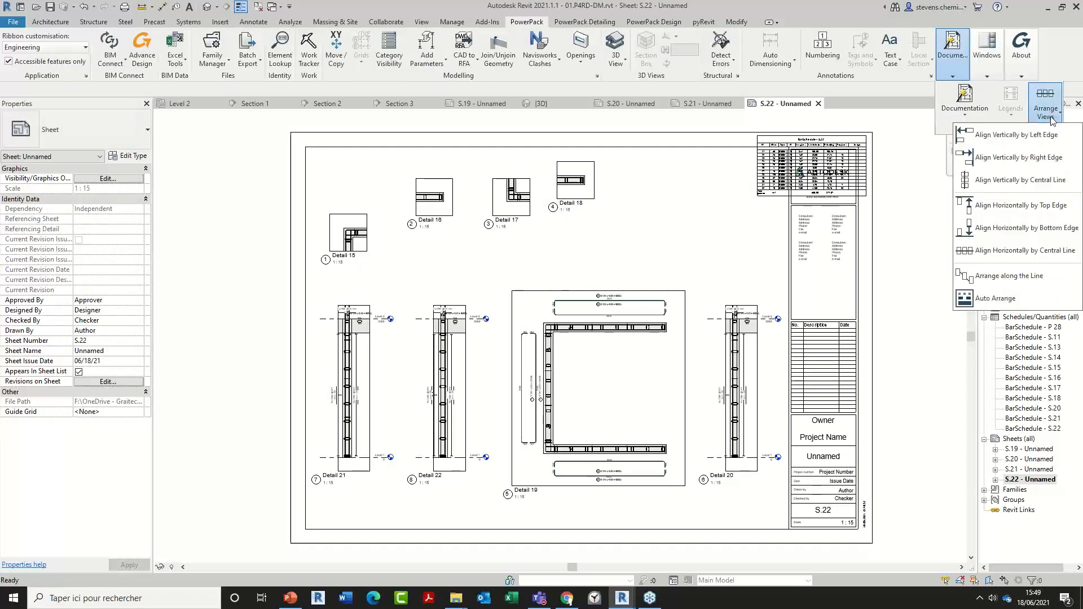
pyautogui.click(1020, 251)
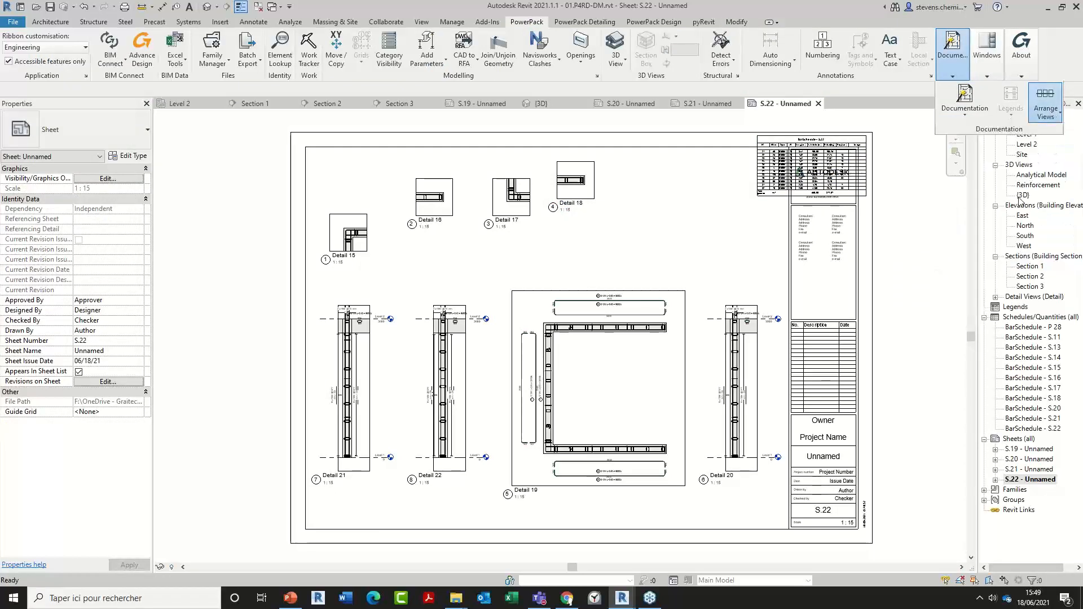
pyautogui.click(1045, 109)
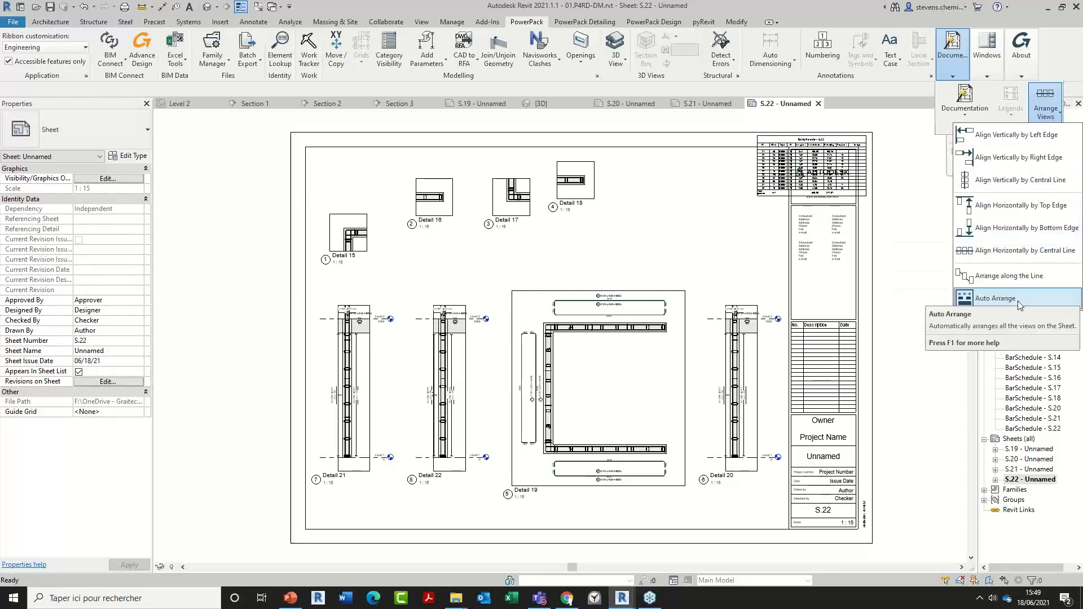
pyautogui.click(972, 243)
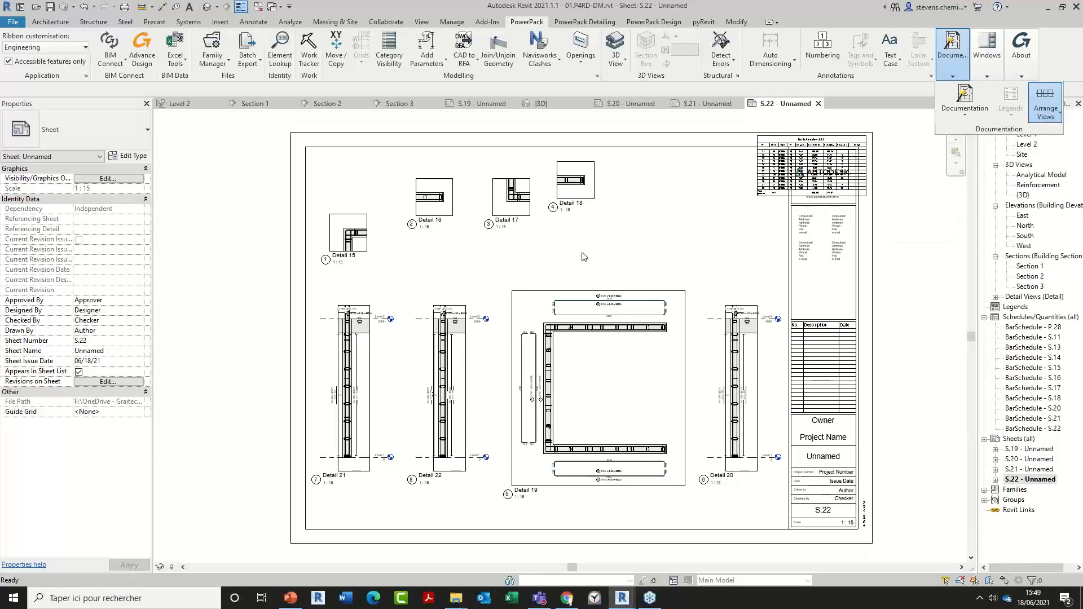
pyautogui.click(359, 217)
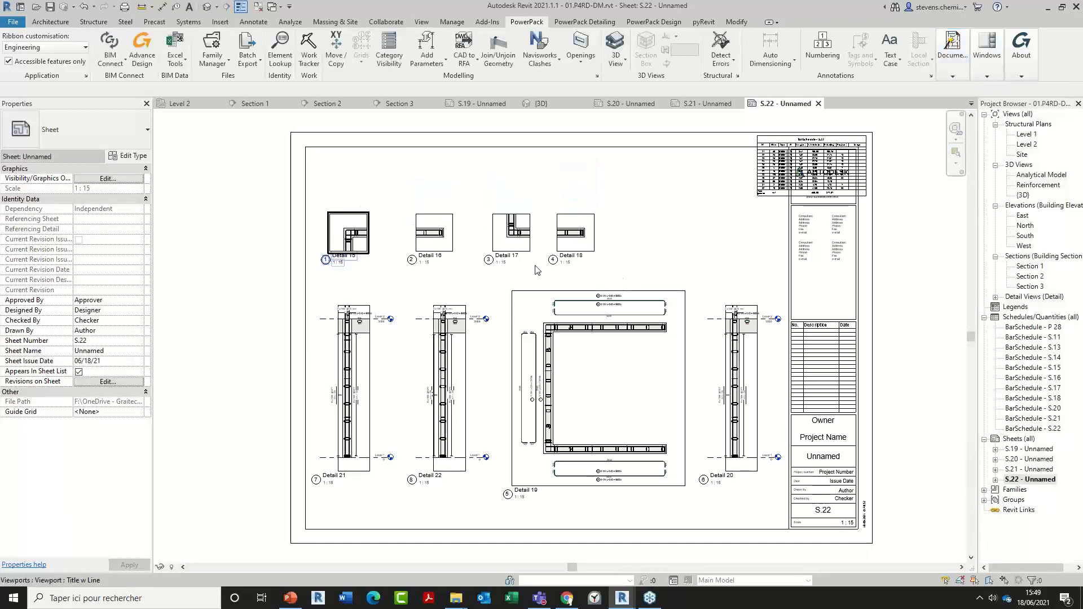
# - Move the S.22 bar schedule off the title block into the empty area beside Detail 18, above Detail 19
pyautogui.click(865, 176)
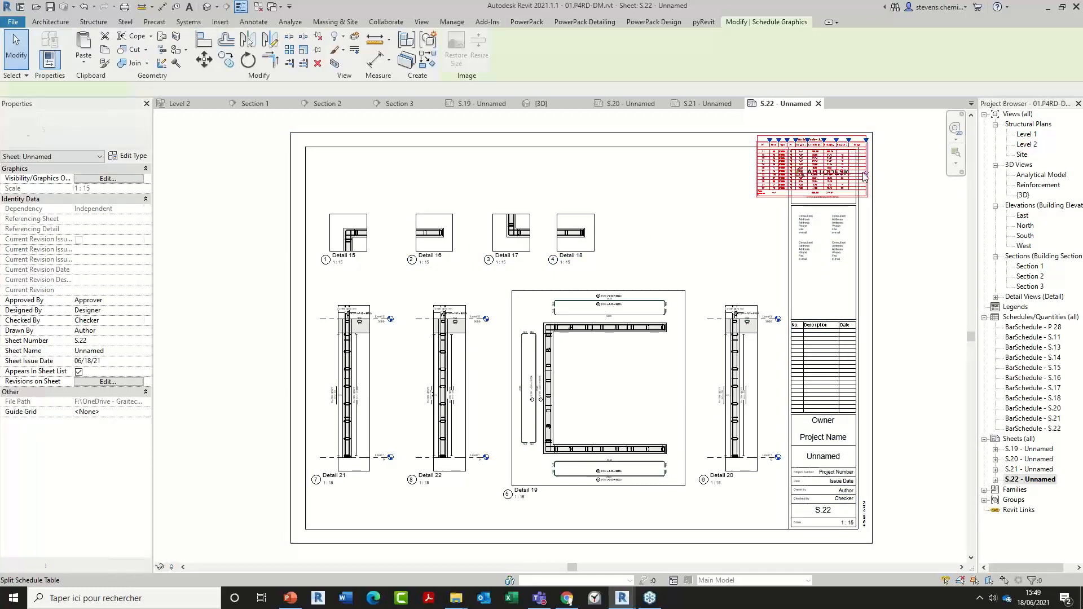
pyautogui.moveTo(859, 169); pyautogui.dragTo(732, 213)
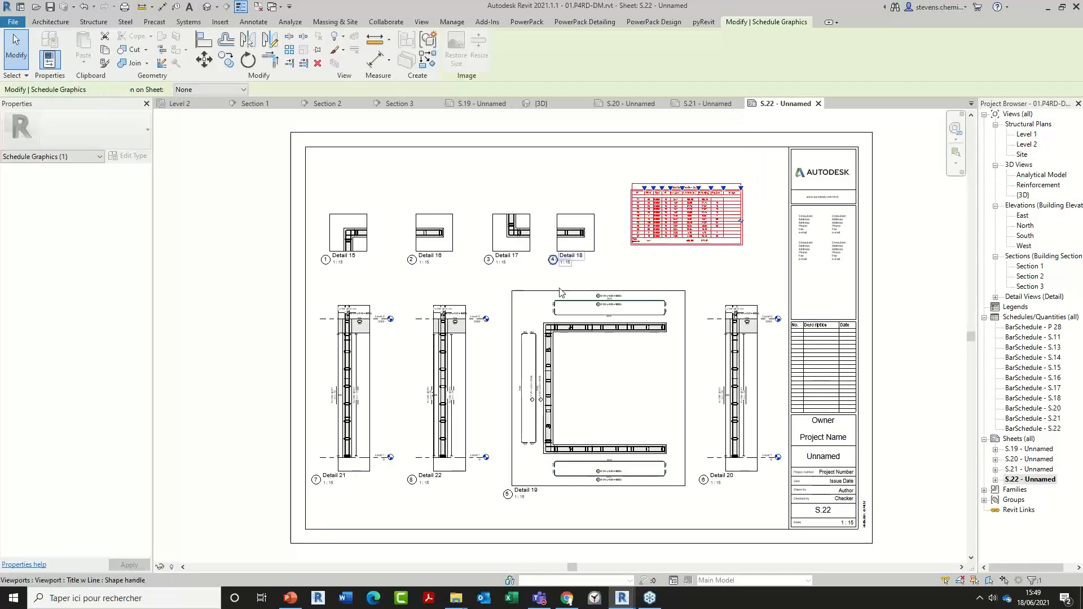
pyautogui.press('Escape')
# - Examine the bar marks, bending details and dimensions of the wall plan in Detail 19
pyautogui.scroll(5, 566, 382)
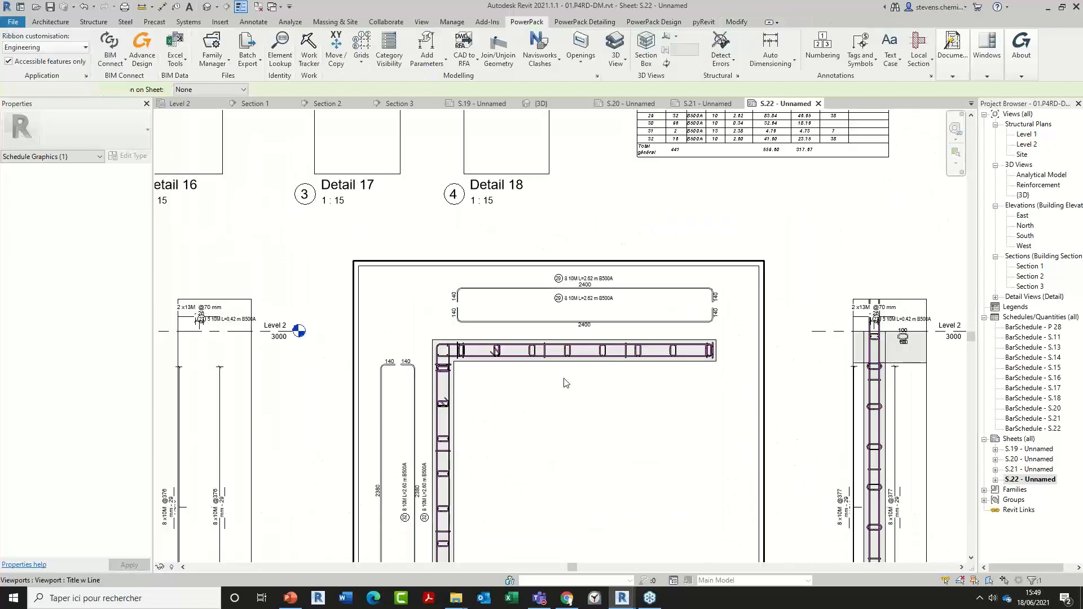
pyautogui.scroll(3, 565, 382)
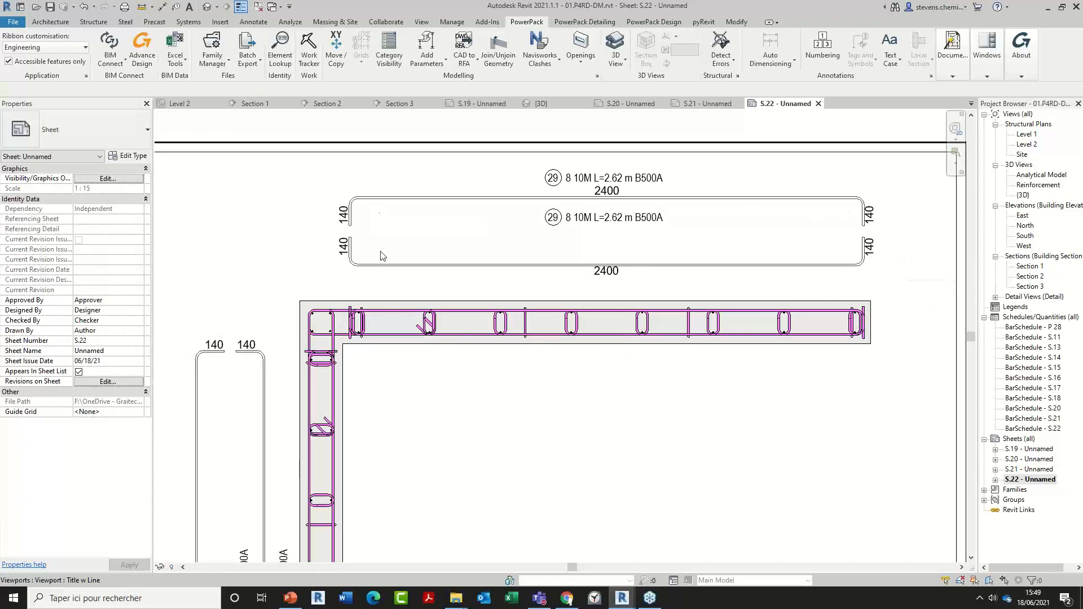
pyautogui.moveTo(373, 482); pyautogui.dragTo(503, 277, button='middle')
pyautogui.scroll(-2, 495, 269)
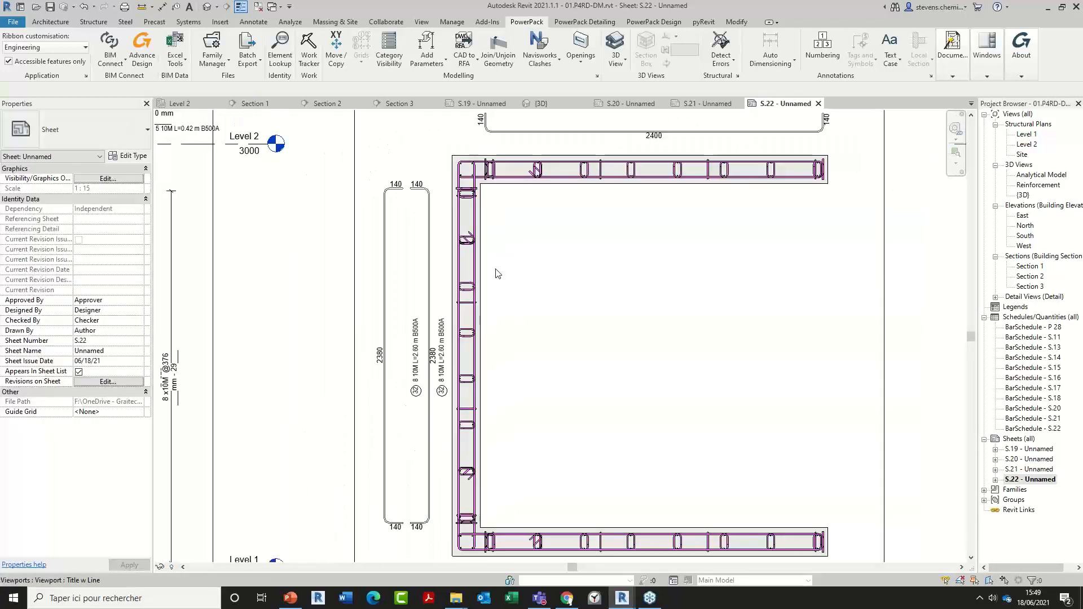
pyautogui.scroll(-2, 495, 280)
pyautogui.moveTo(553, 367); pyautogui.dragTo(815, 430, button='middle')
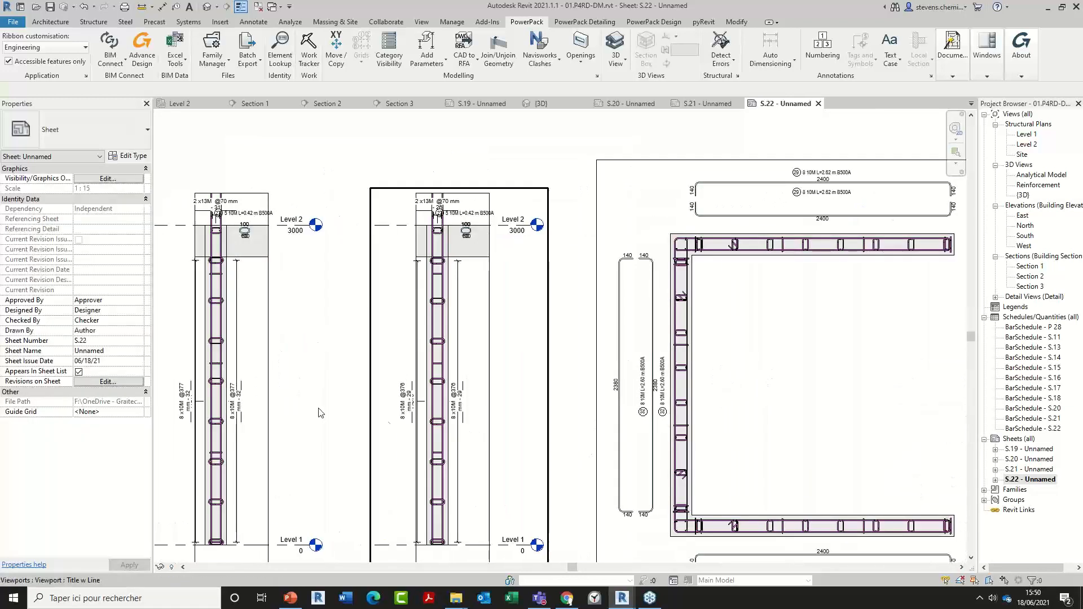
# - Inspect the rebar annotations in the Detail 21 and Detail 22 sections, the Detail 15 to Detail 18 row and the whole sheet
pyautogui.moveTo(302, 411); pyautogui.dragTo(585, 401, button='middle')
pyautogui.scroll(1, 499, 413)
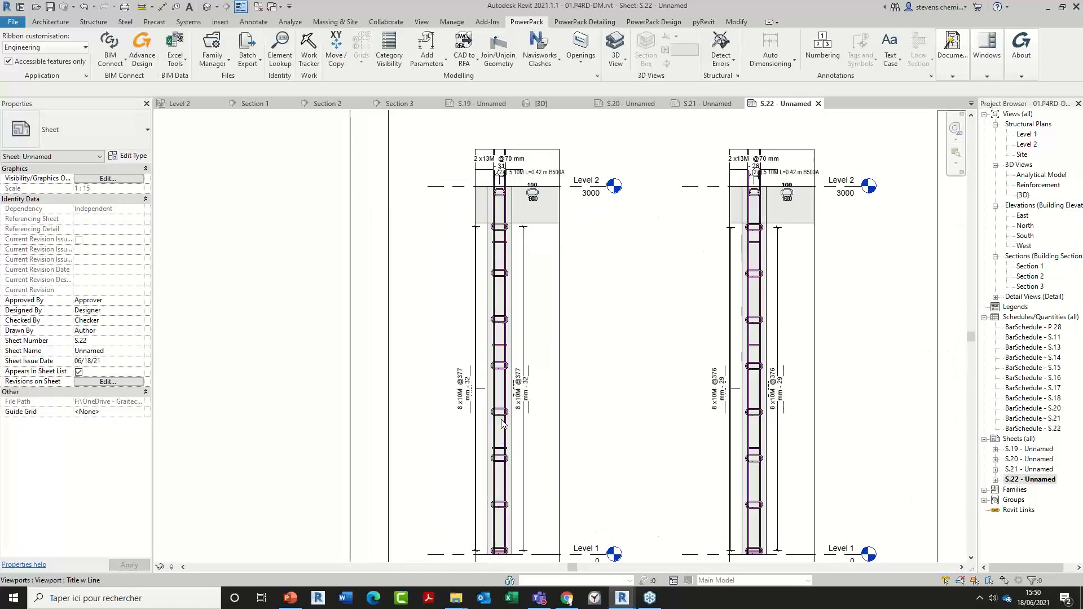
pyautogui.scroll(3, 501, 422)
pyautogui.scroll(-6, 501, 421)
pyautogui.moveTo(576, 370); pyautogui.dragTo(453, 486, button='middle')
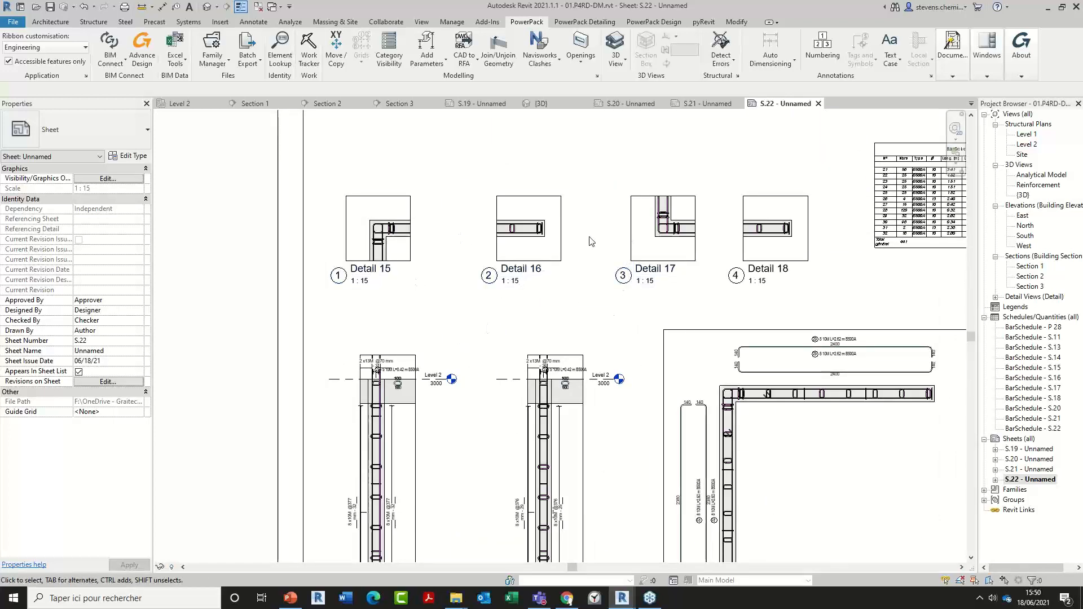
pyautogui.moveTo(617, 373); pyautogui.dragTo(441, 376, button='middle')
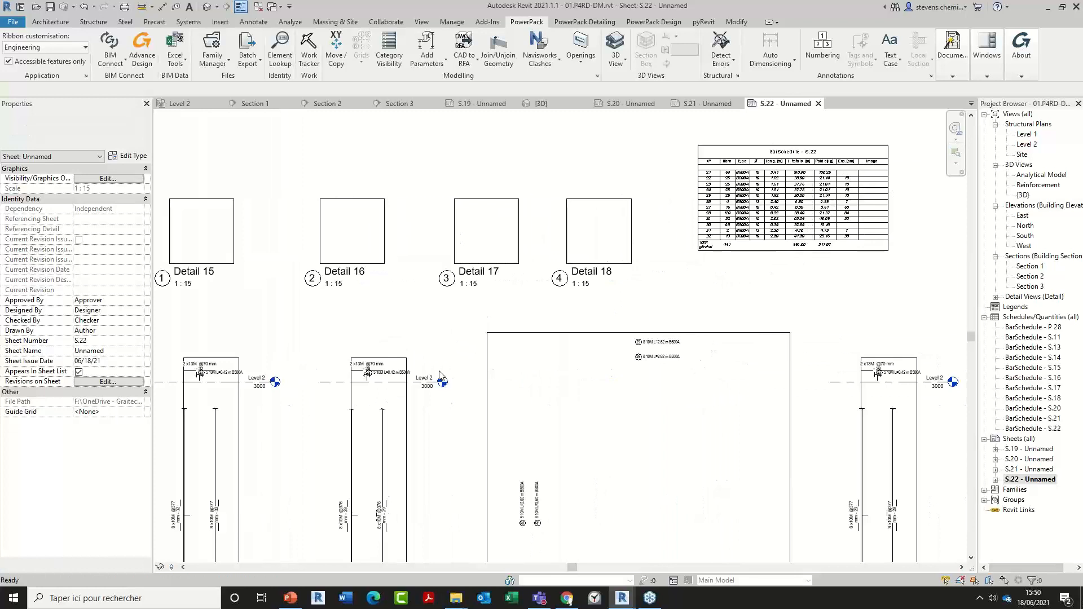
pyautogui.press('z')
pyautogui.press('f')
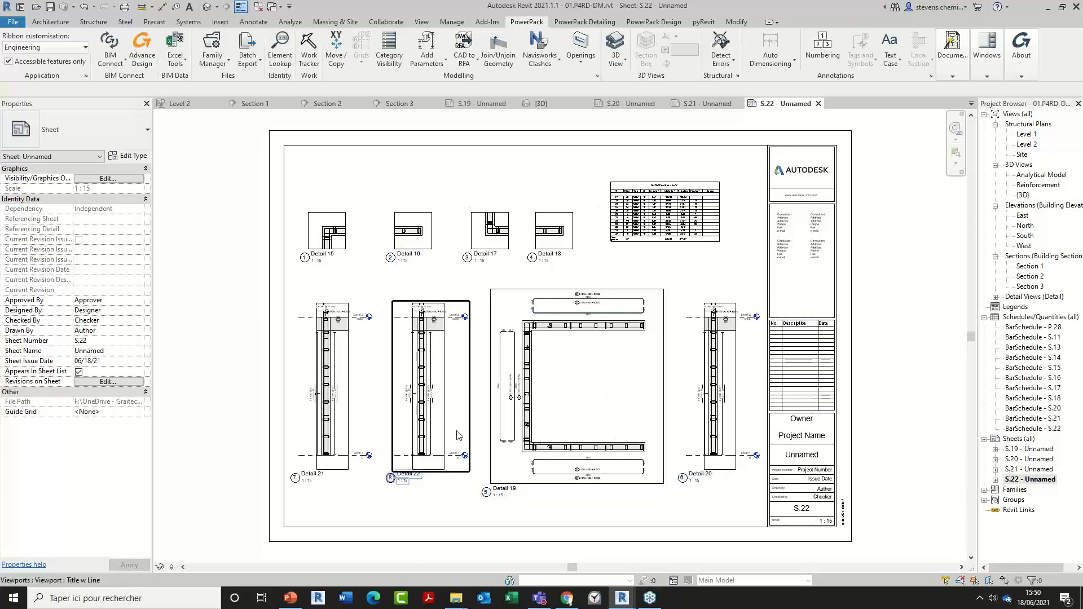
# - Check the Detail 19 rebar tags and the bar schedule close up, finishing with the full sheet in view
pyautogui.scroll(6, 539, 354)
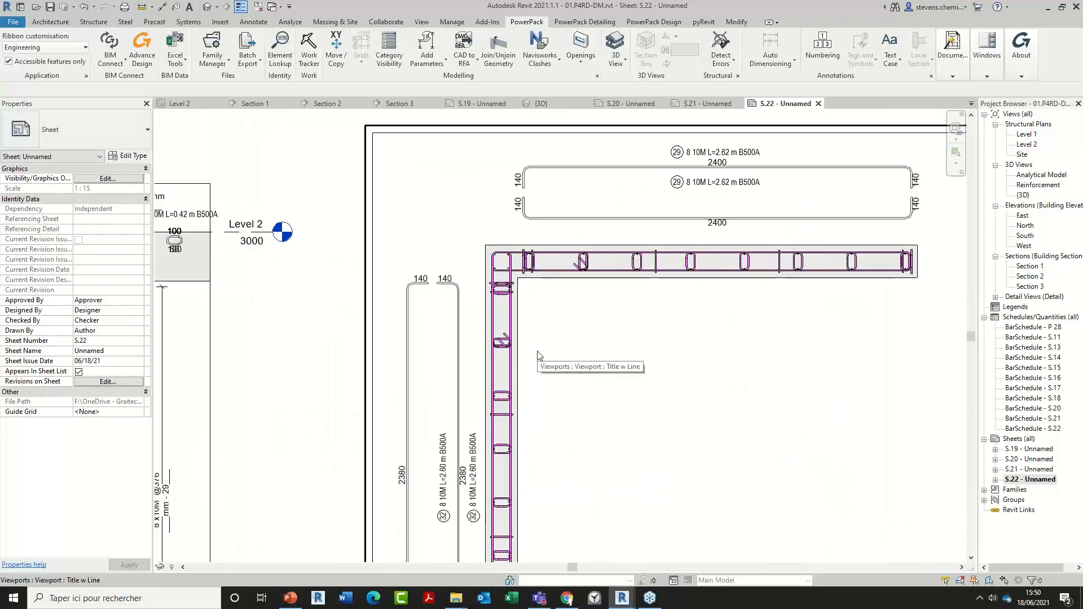
pyautogui.scroll(-6, 540, 356)
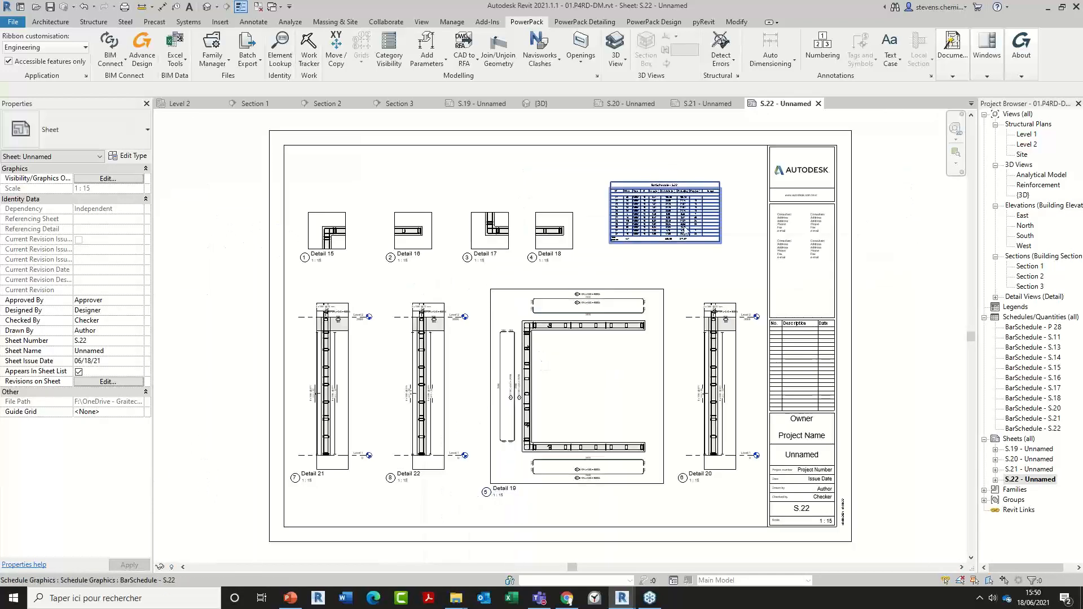
pyautogui.scroll(3, 684, 231)
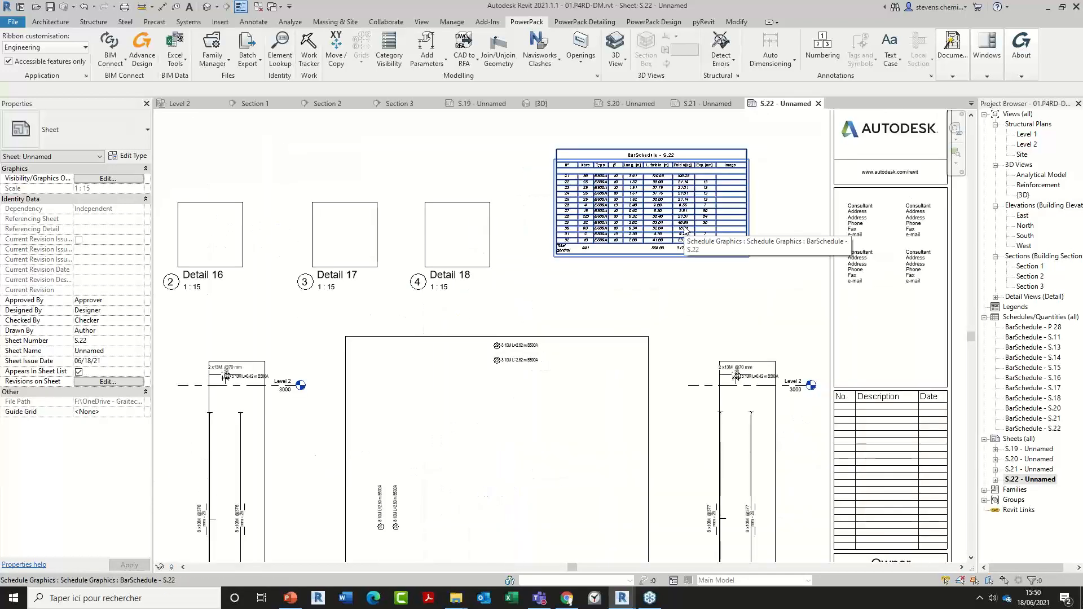
pyautogui.middleClick(582, 269)
pyautogui.middleClick(582, 269)
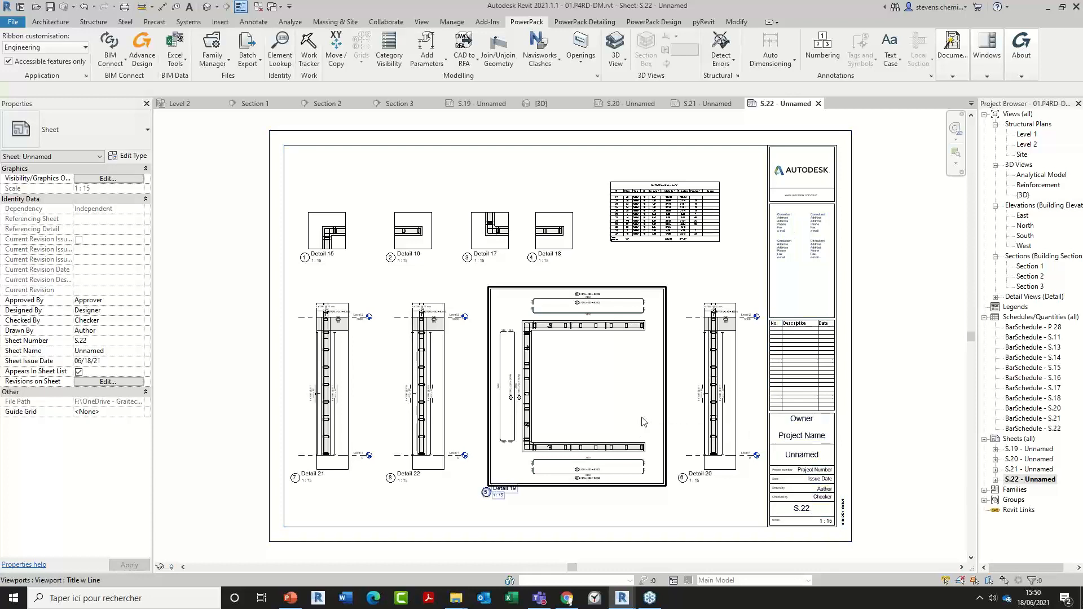
pyautogui.click(601, 22)
pyautogui.click(709, 66)
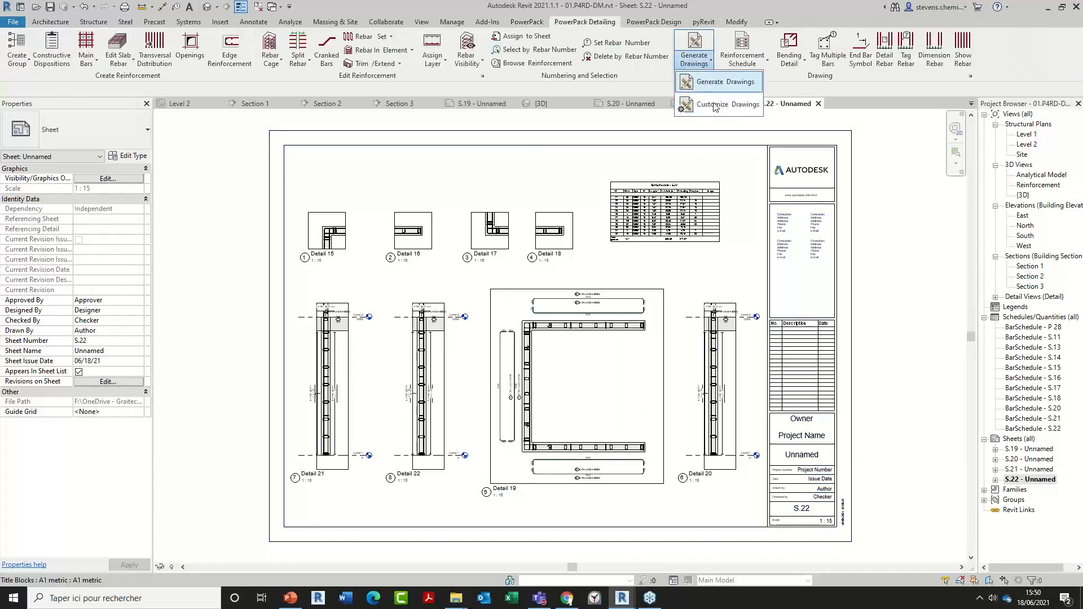
pyautogui.click(734, 403)
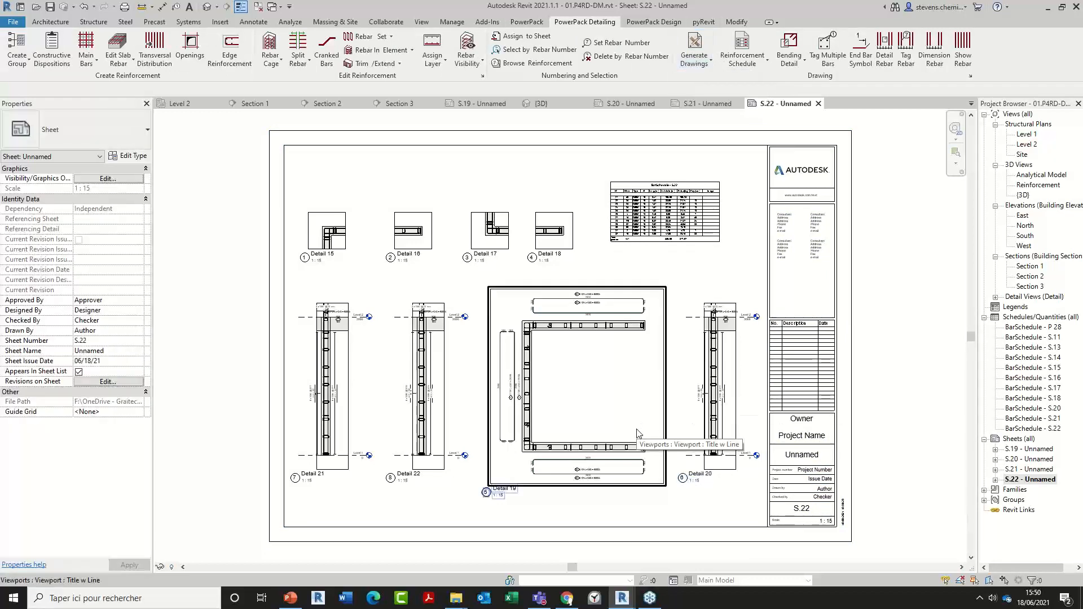
# - Switch to the AD week - PP4R Detailing 2022 PowerPoint presentation and show the closing Graitec slide full screen
pyautogui.moveTo(299, 597)
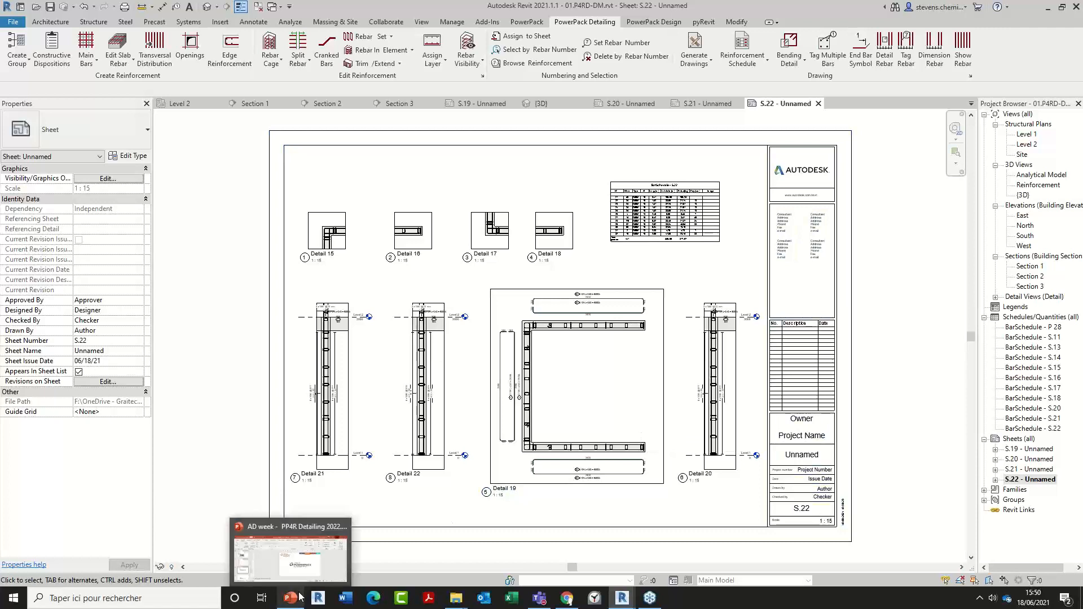
pyautogui.click(309, 567)
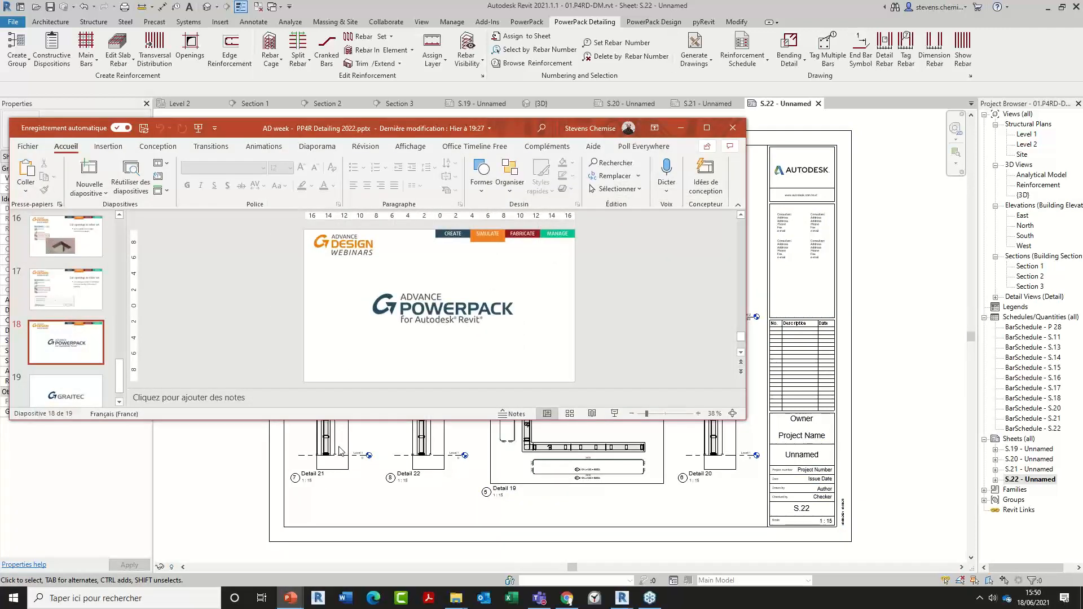
pyautogui.hotkey('shift', 'F5')
pyautogui.press('Right')
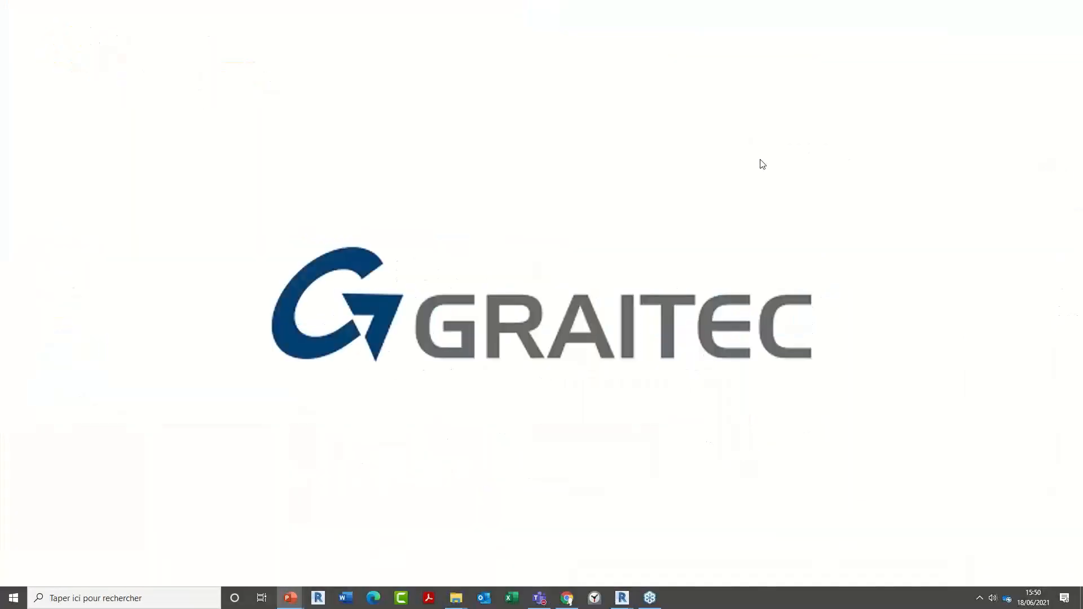